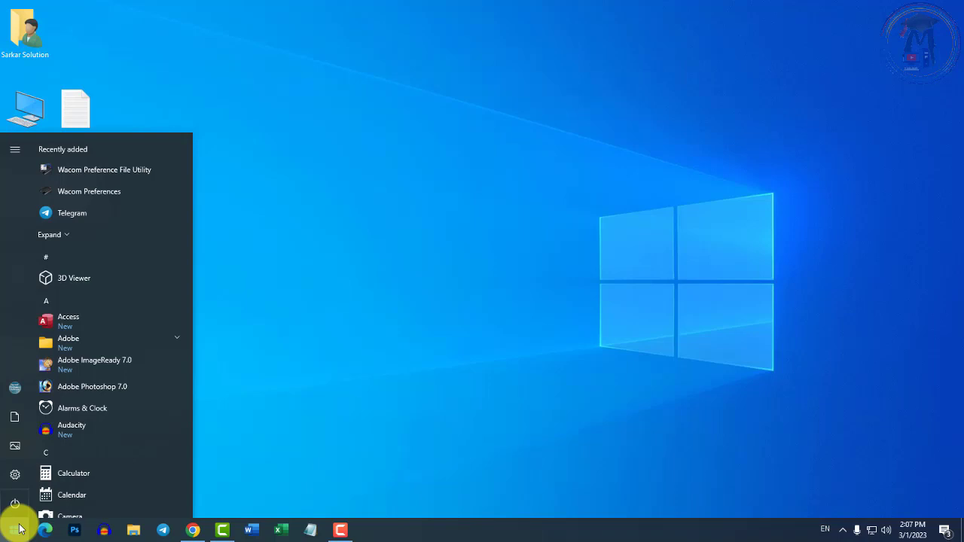
Step: Search the Start menu for 'power' and launch PowerPoint from the best match
type("po")
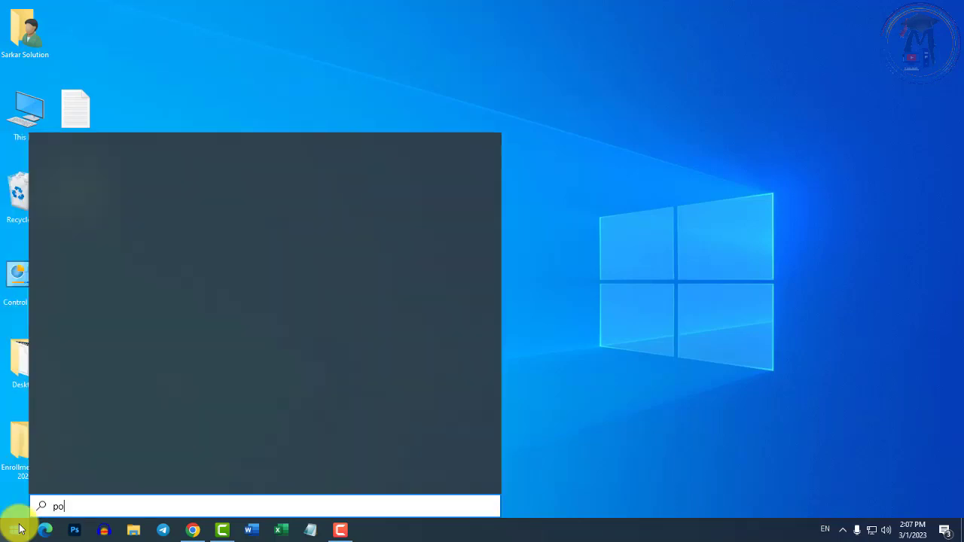
type("wer")
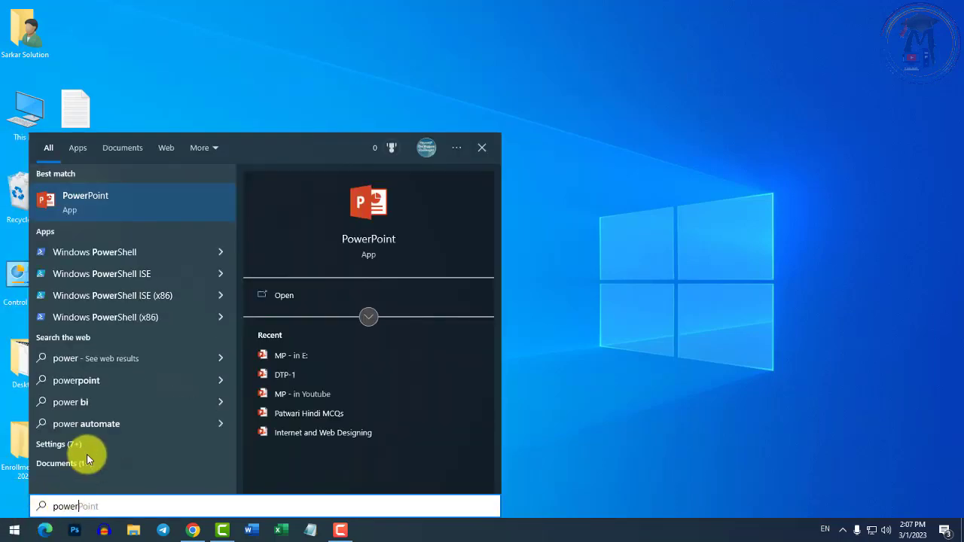
left_click(77, 207)
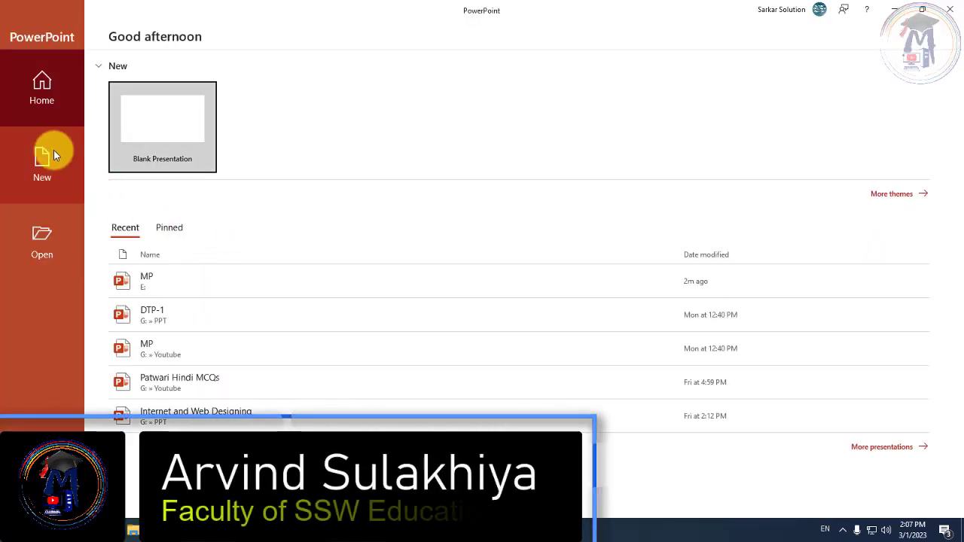
Step: Show PowerPoint's New page with its template gallery
left_click(46, 154)
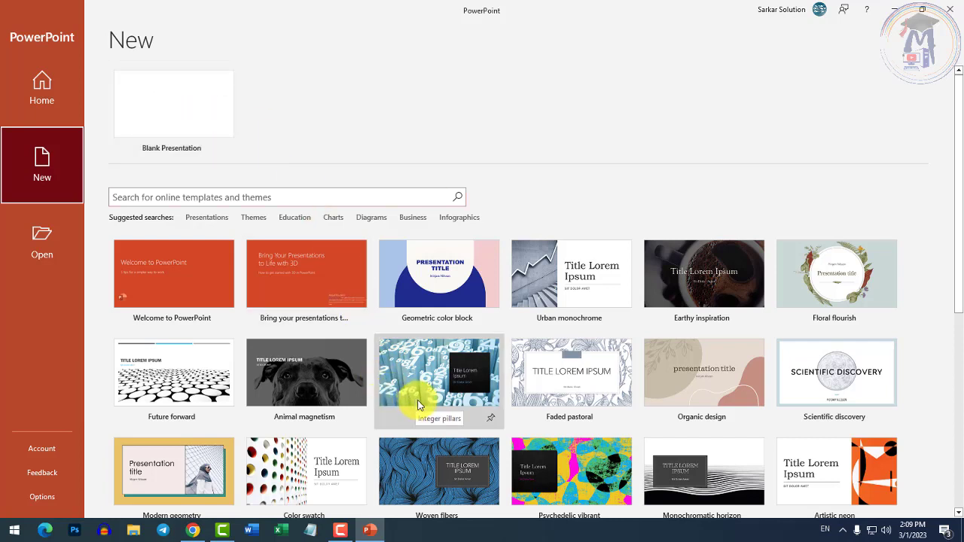
Step: Find the Color swatch template in the gallery, preview it, and create a presentation from it
scroll(422, 406, "down", 1)
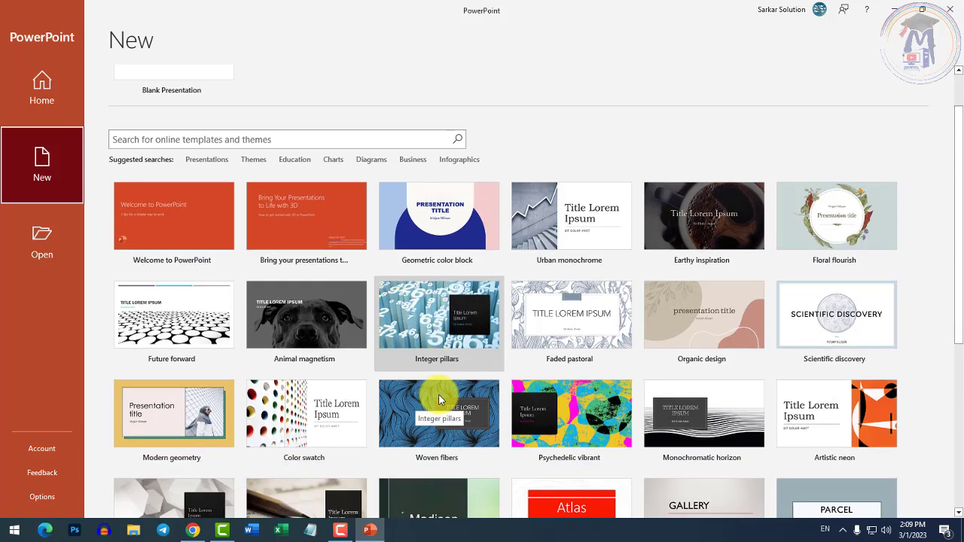
scroll(178, 435, "down", 1)
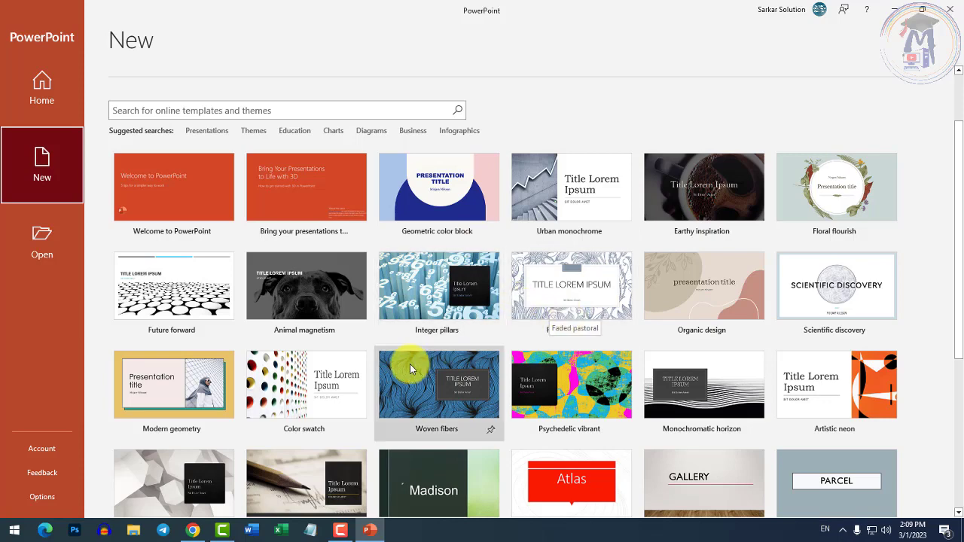
left_click(296, 390)
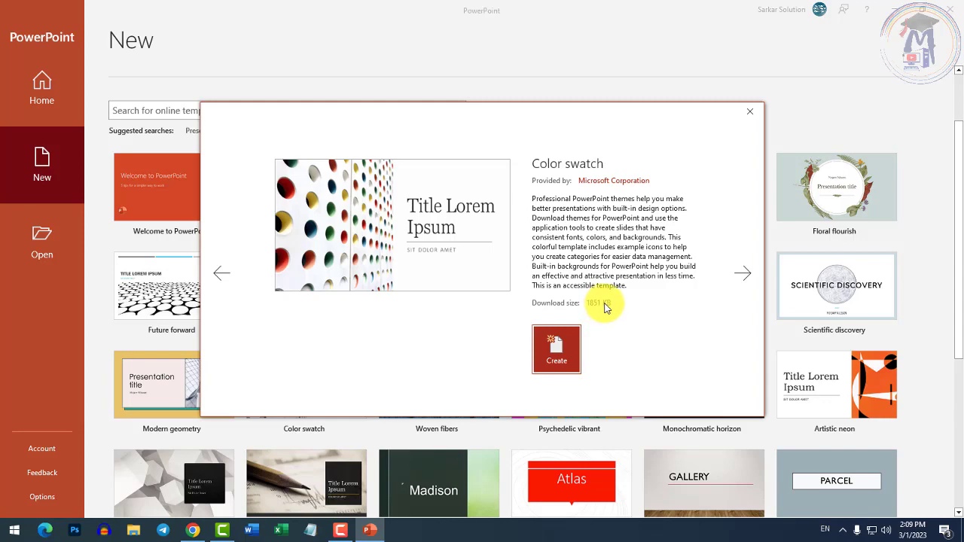
left_click(556, 348)
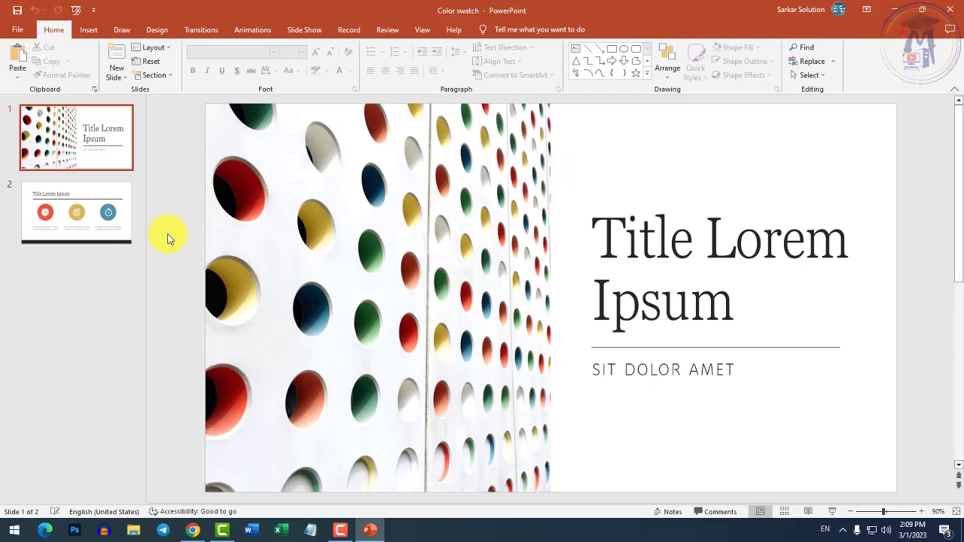
Step: Compare the Color swatch title and content slides, then return to the File screen
left_click(83, 215)
left_click(80, 144)
left_click(79, 209)
left_click(86, 142)
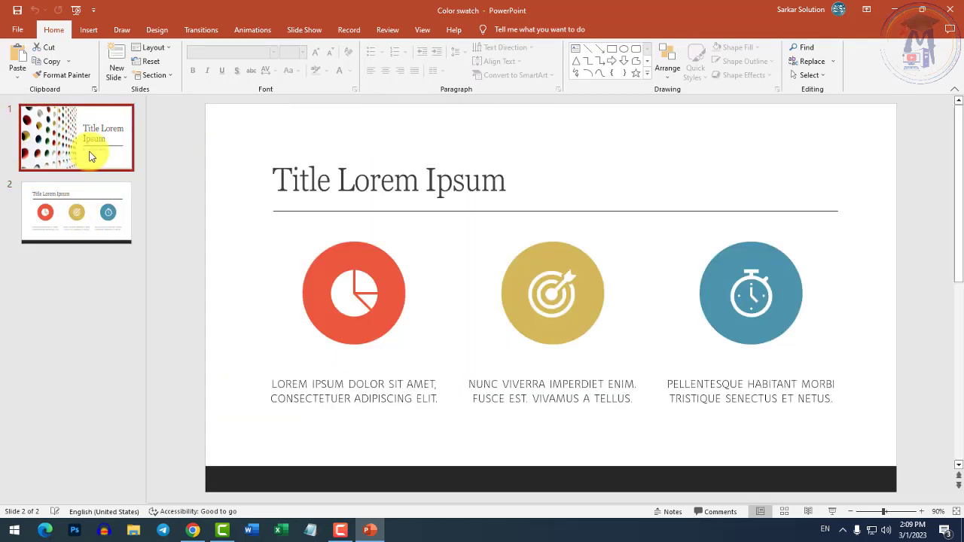
left_click(82, 197)
left_click(64, 134)
left_click(339, 267)
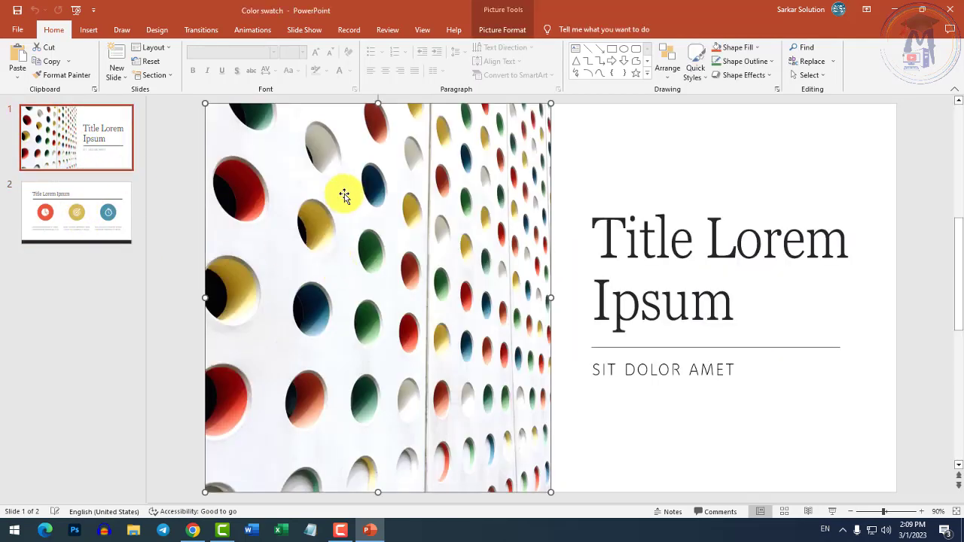
left_click(724, 298)
left_click(690, 376)
left_click(121, 202)
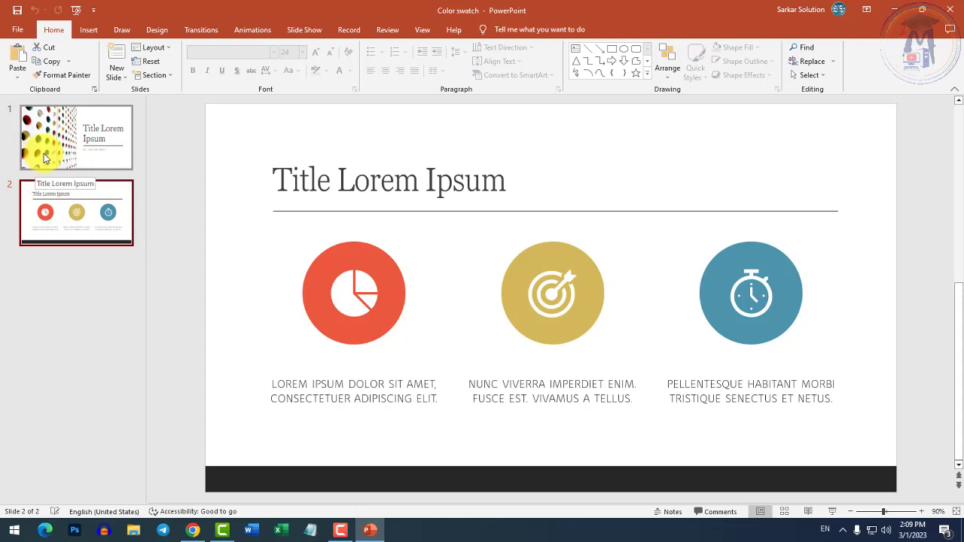
left_click(17, 29)
Step: Start a new Blank Presentation from File > New
left_click(36, 87)
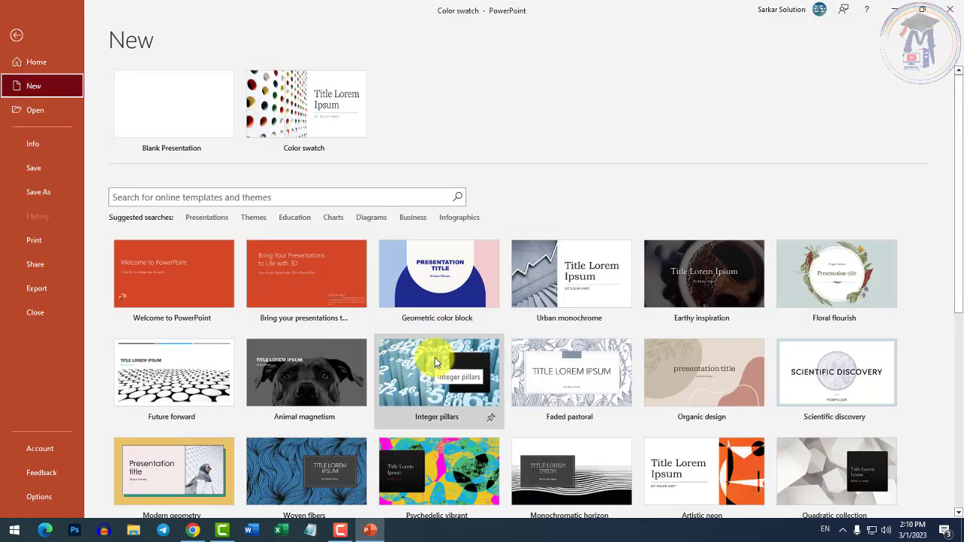
left_click(174, 121)
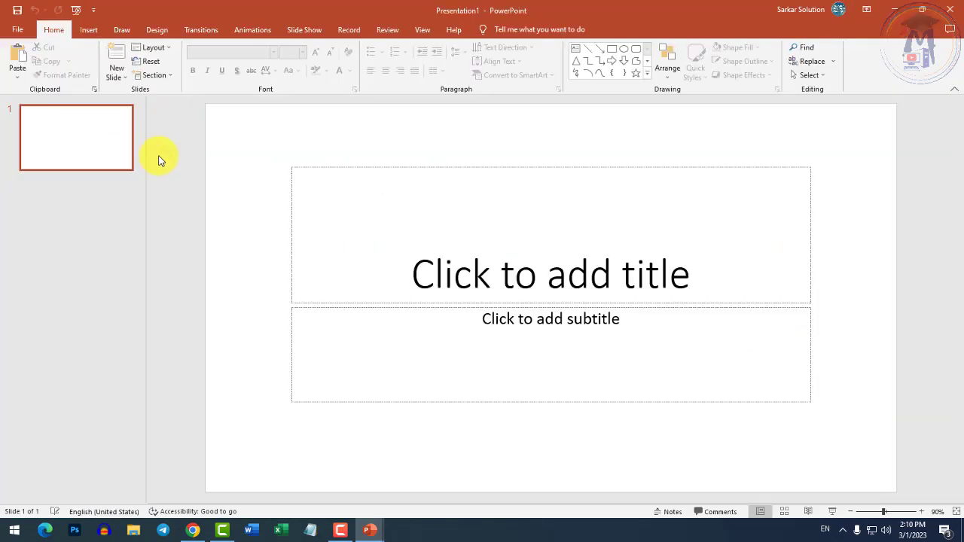
left_click(90, 144)
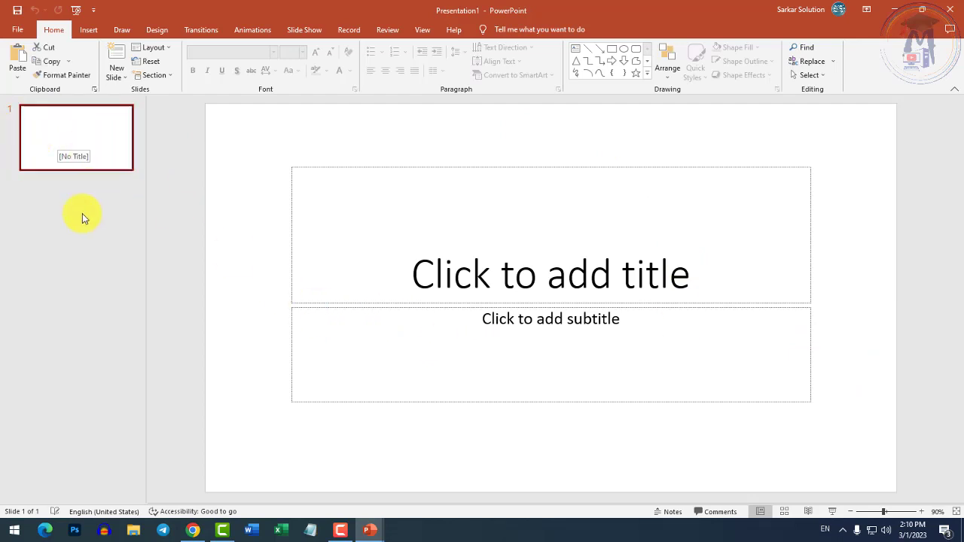
Step: Add three new slides from the slide pane so the deck has four
right_click(59, 191)
left_click(95, 233)
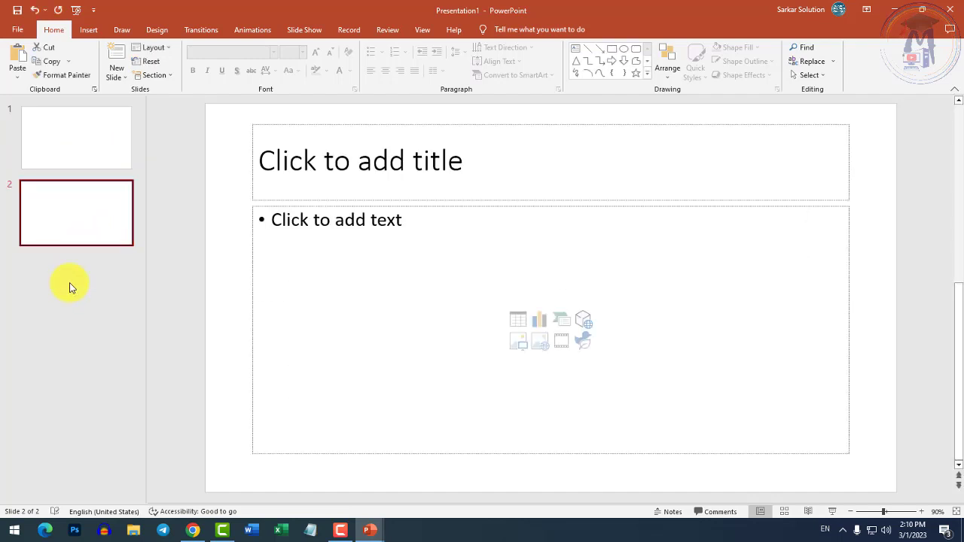
right_click(69, 290)
left_click(106, 328)
right_click(93, 327)
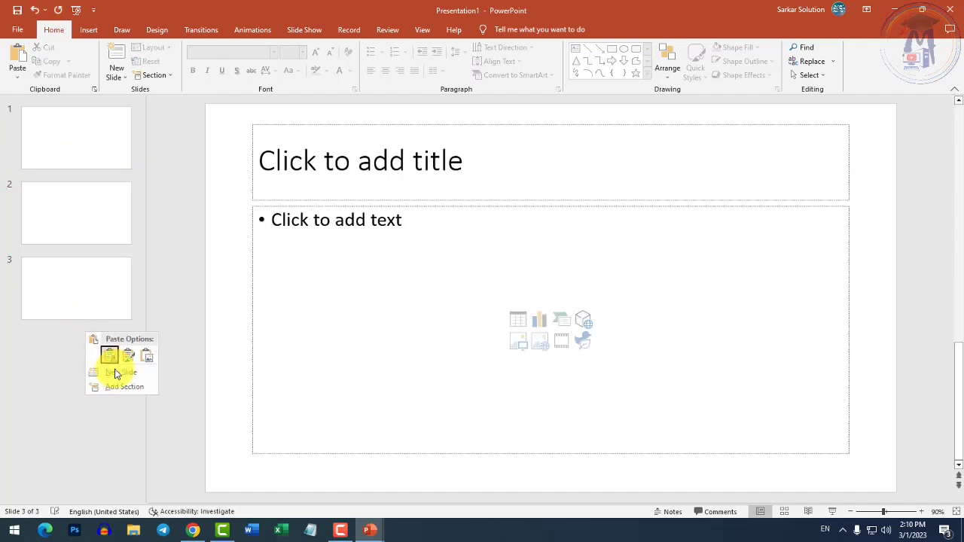
left_click(113, 381)
Step: Apply the wood-background Organic theme and look over all four slides
left_click(158, 34)
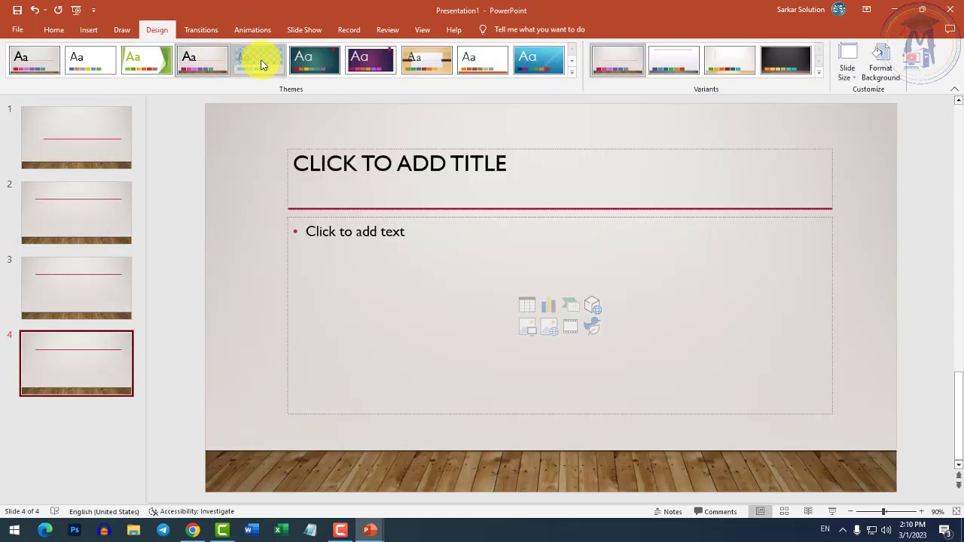
left_click(314, 60)
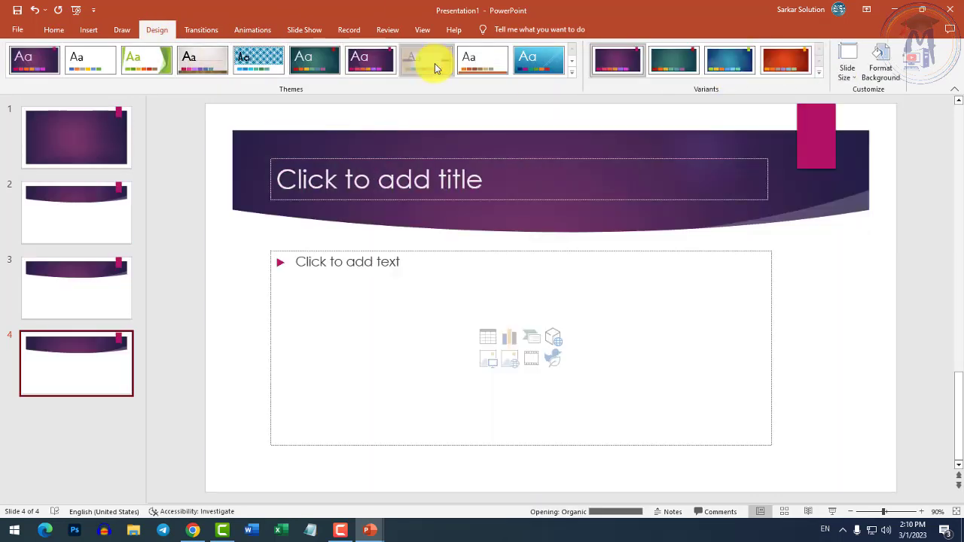
left_click(434, 63)
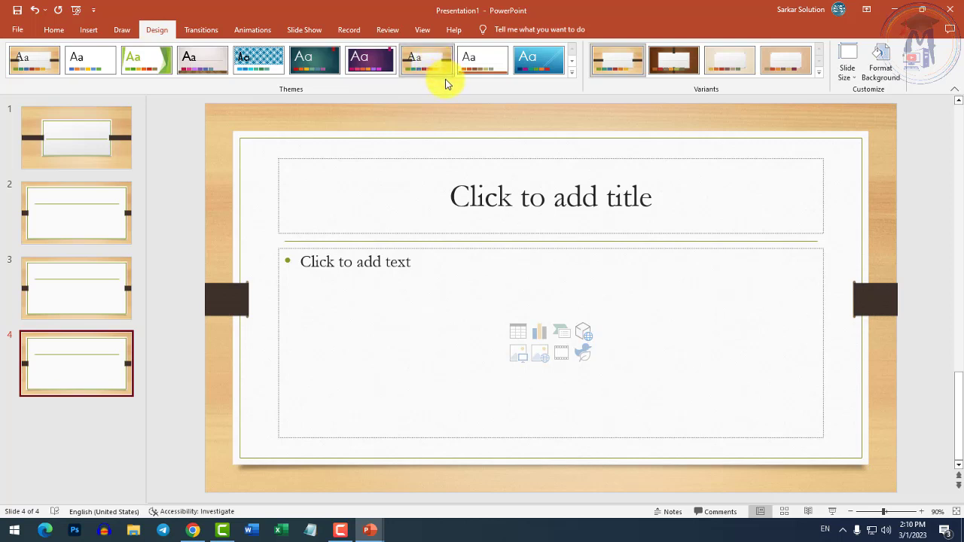
left_click(69, 164)
left_click(82, 210)
left_click(65, 305)
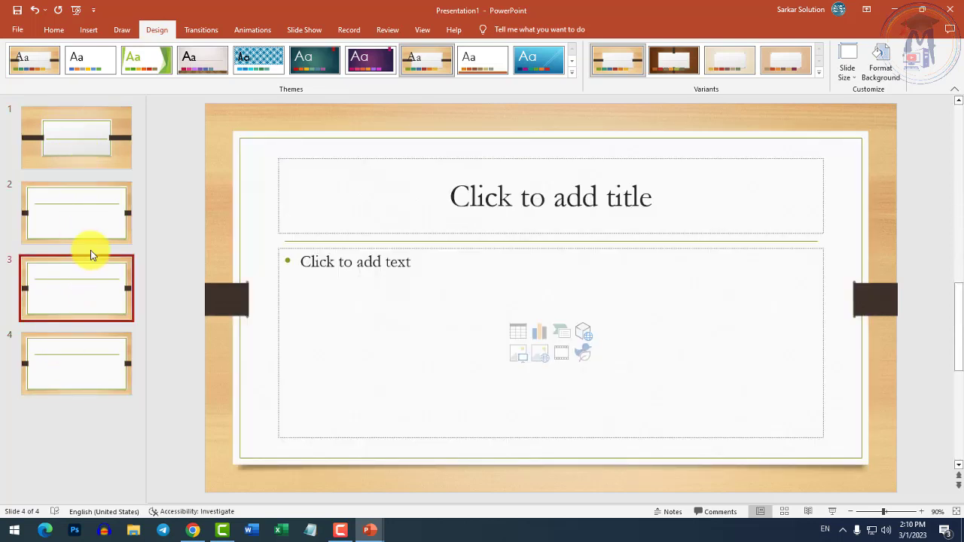
left_click(99, 208)
left_click(100, 157)
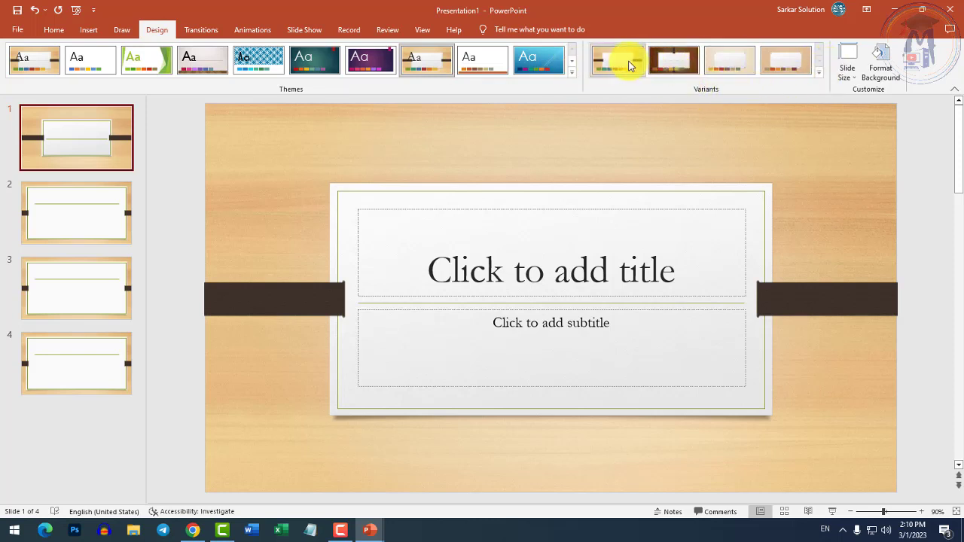
Step: Choose the light burlap variant with pinned white cards and check each slide
left_click(675, 63)
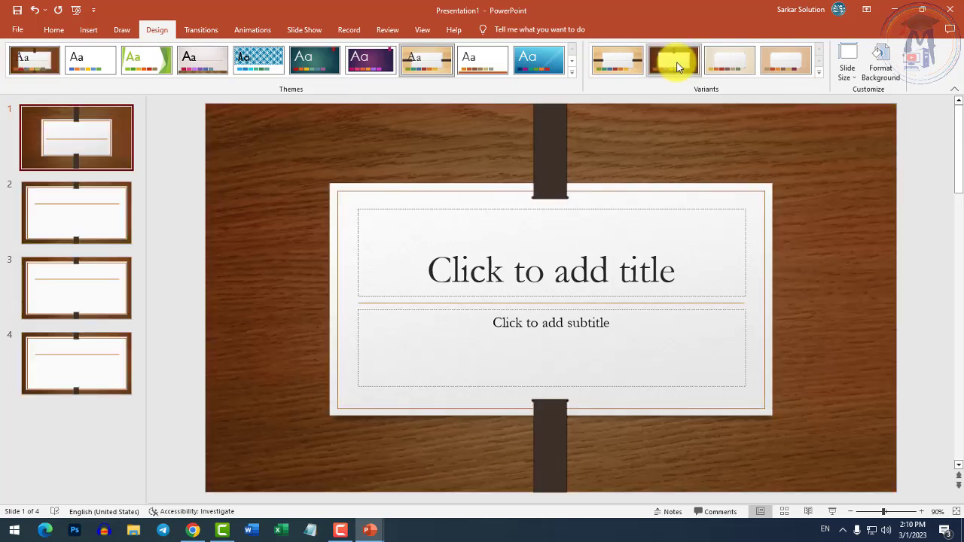
left_click(752, 64)
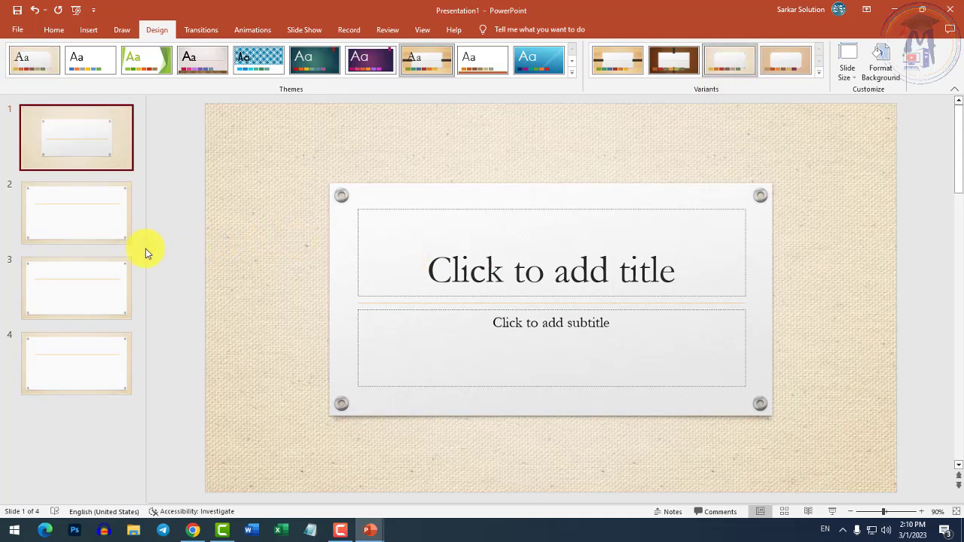
left_click(88, 225)
left_click(86, 289)
left_click(85, 354)
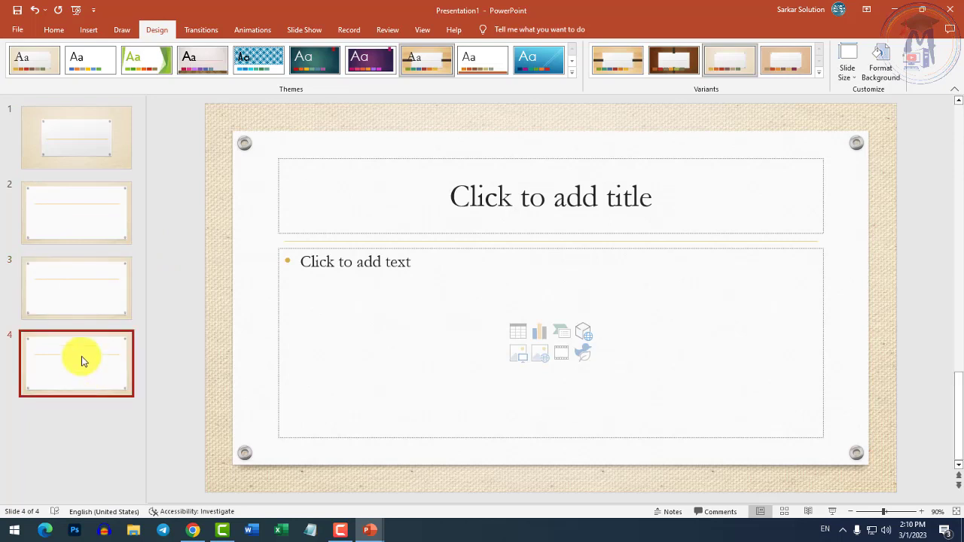
left_click(84, 302)
left_click(90, 205)
left_click(95, 159)
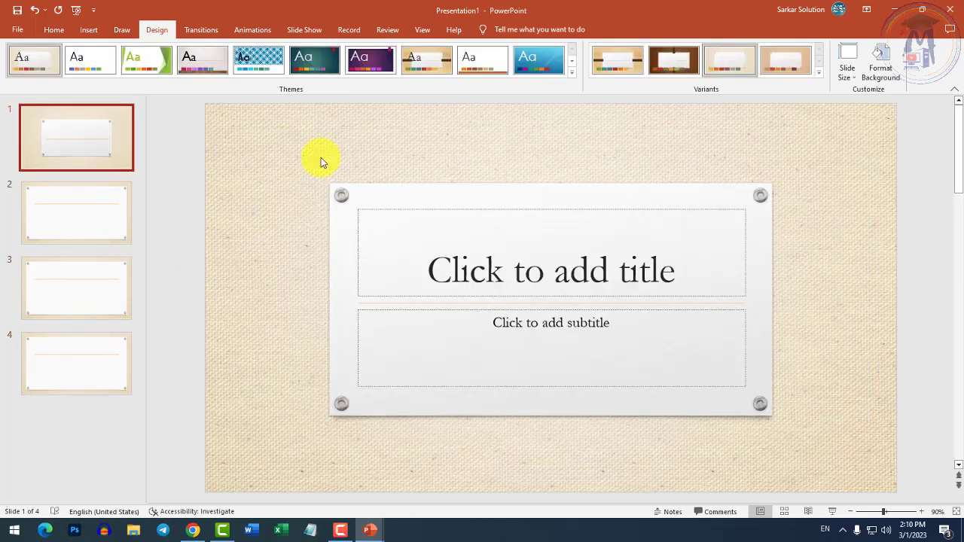
Step: In Format Background, switch the slide fill from texture to Pattern fill
left_click(886, 80)
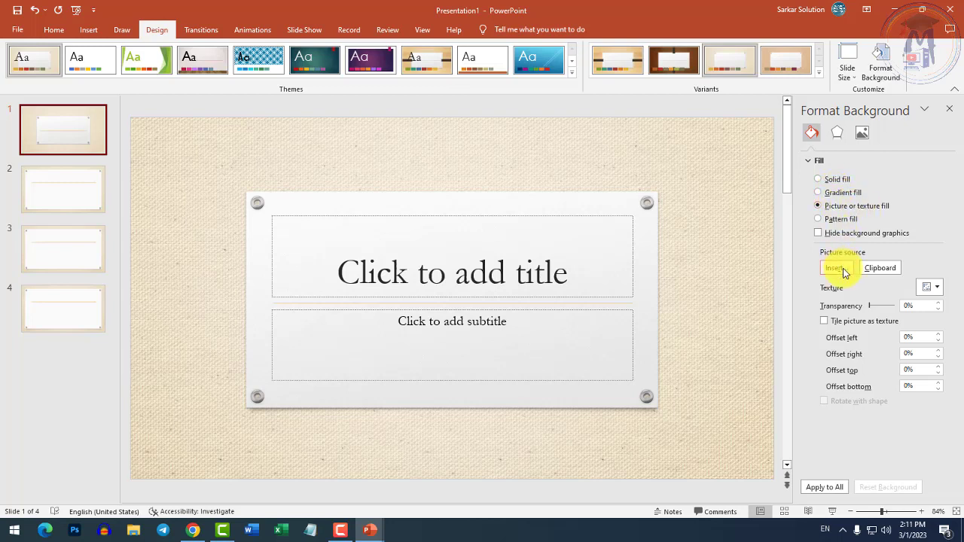
left_click(936, 288)
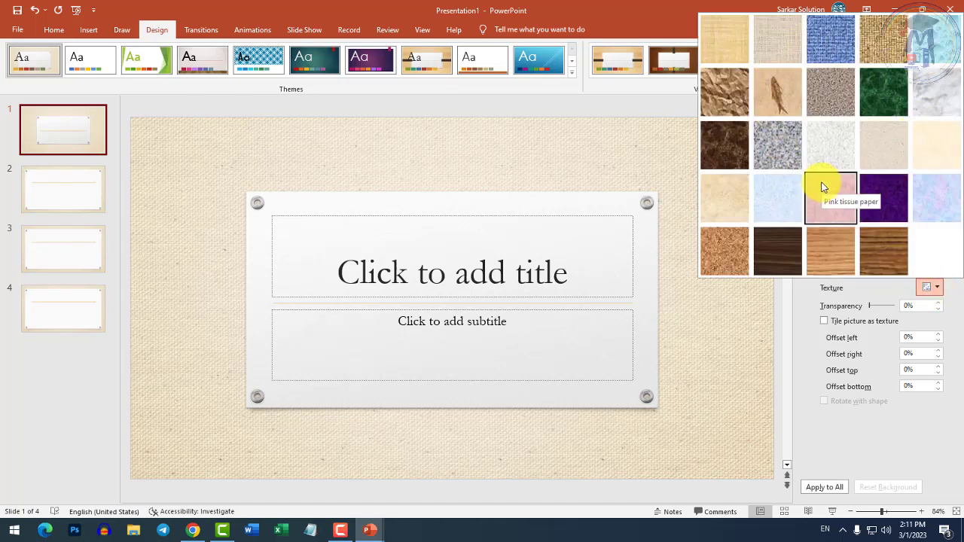
left_click(768, 305)
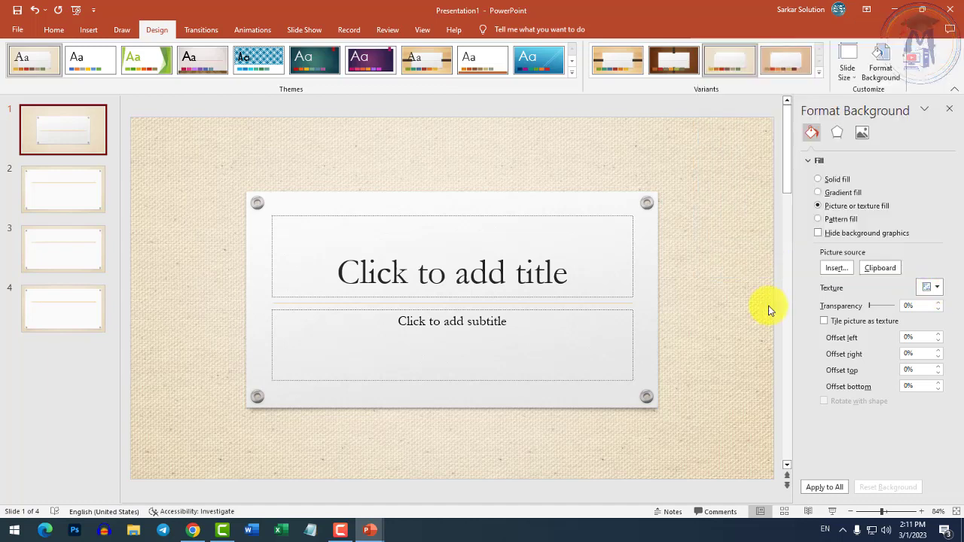
left_click(828, 219)
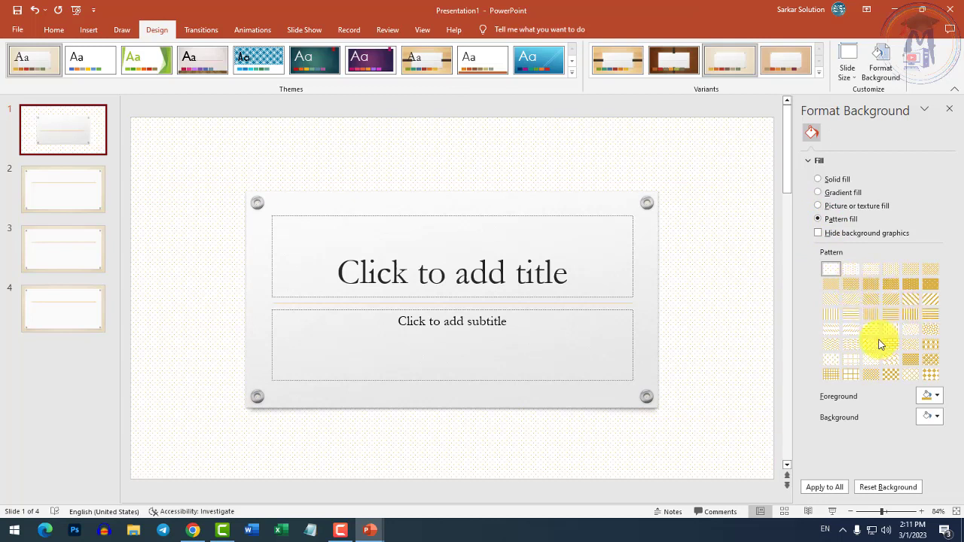
left_click(816, 488)
Step: Pick the diagonal dash pattern and apply it to all slides
left_click(871, 300)
left_click(853, 313)
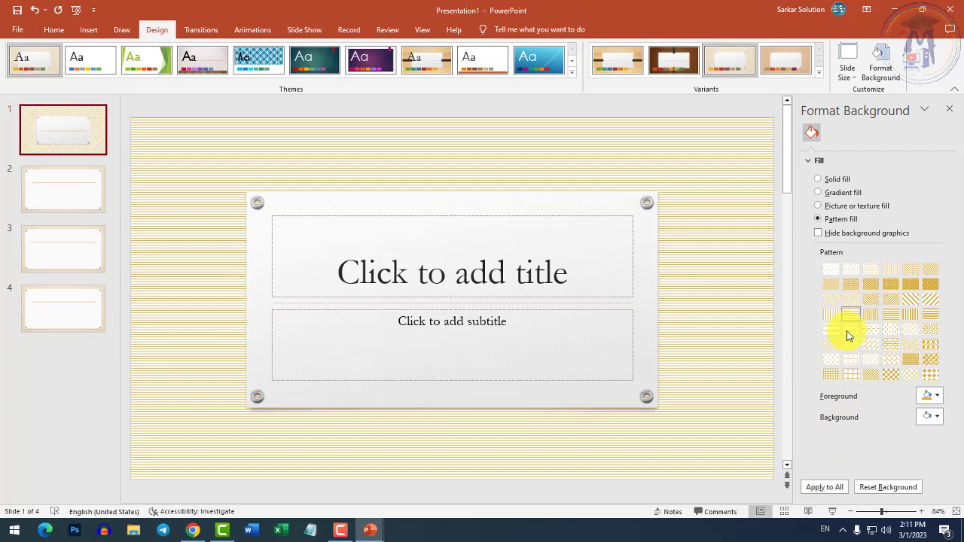
left_click(846, 329)
left_click(852, 329)
left_click(850, 318)
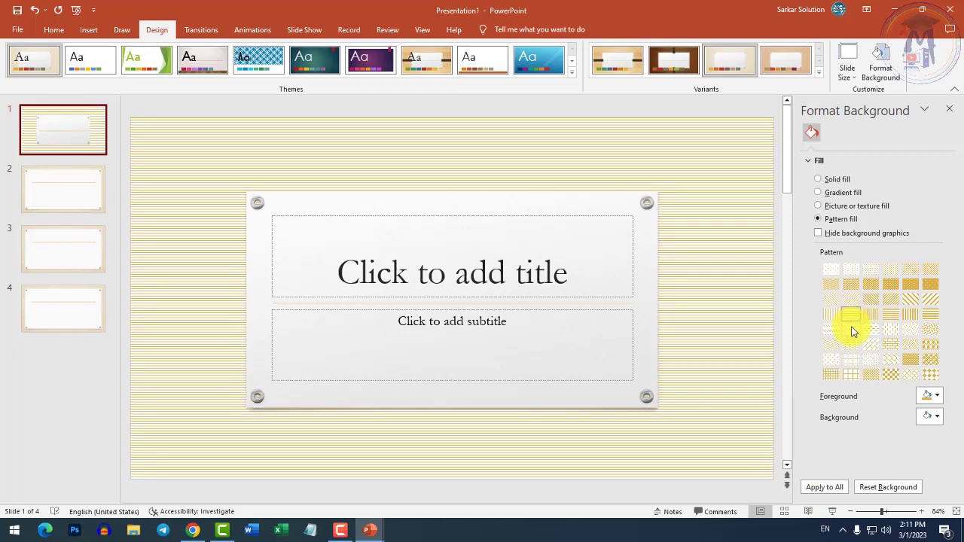
left_click(852, 330)
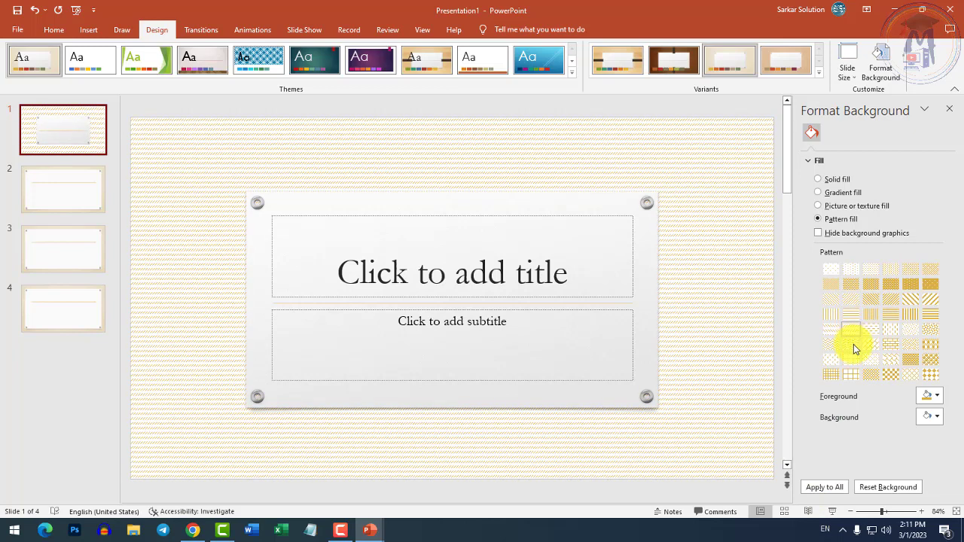
left_click(828, 487)
Step: Check slides 2 to 4 for the new background and return to the title slide
left_click(74, 188)
left_click(83, 239)
left_click(80, 308)
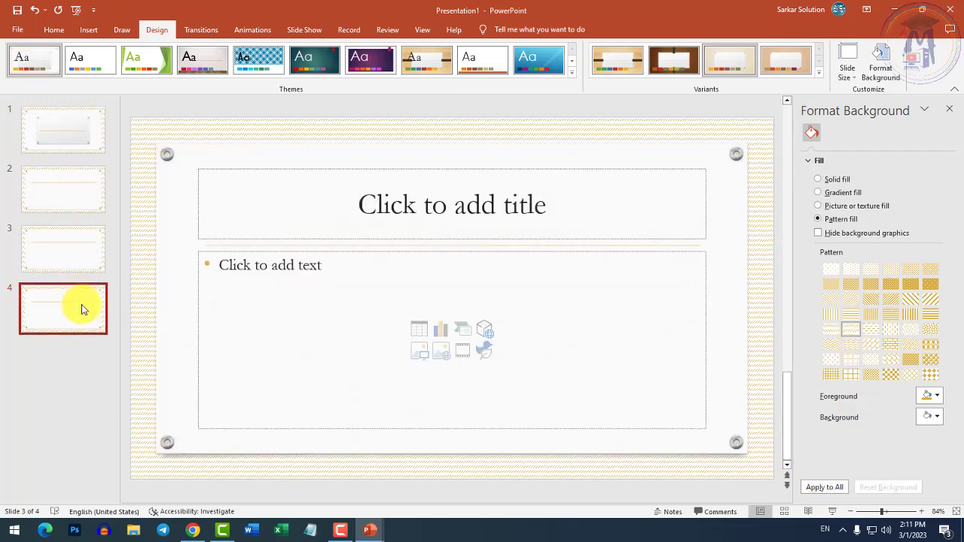
left_click(81, 249)
left_click(75, 129)
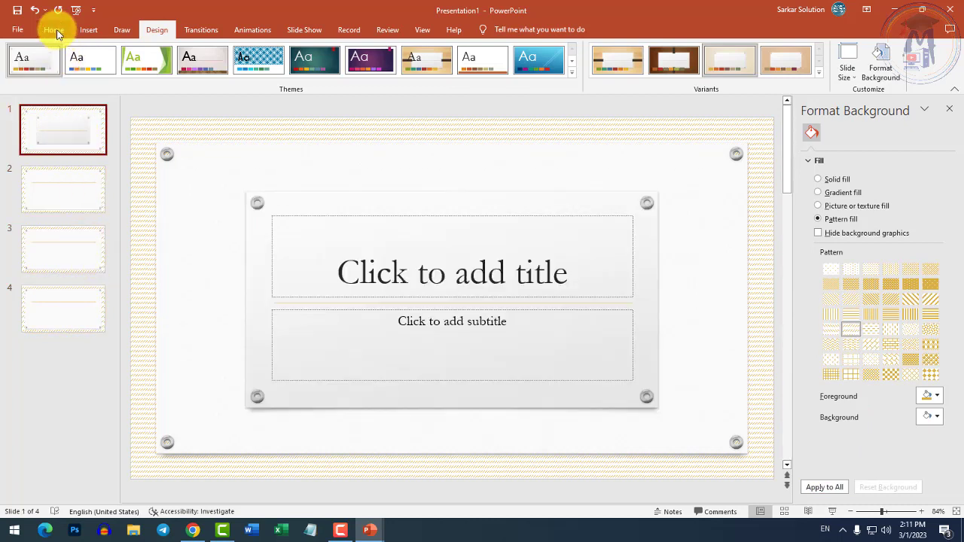
Step: Browse the Home tab's Layout and New Slide options on slide 2 without changing anything
left_click(52, 31)
left_click(344, 263)
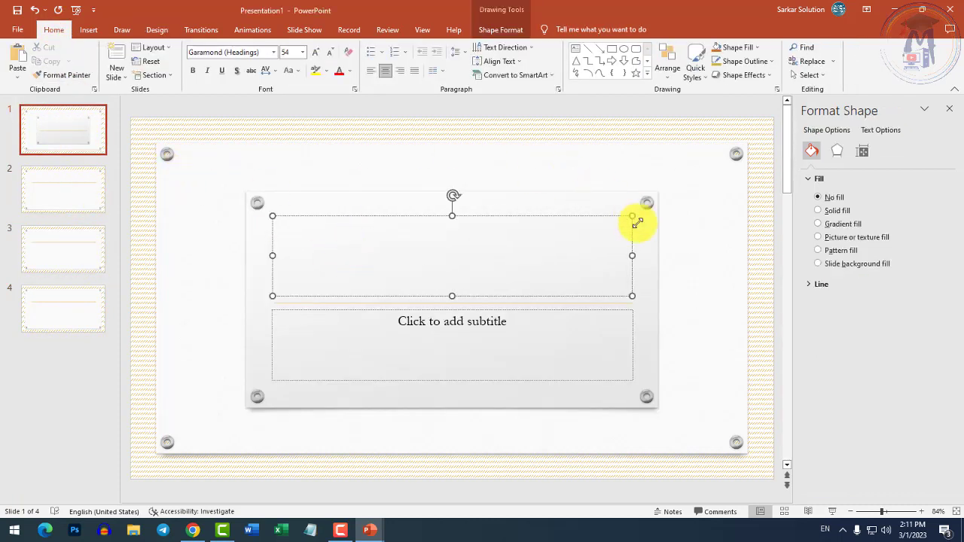
left_click(82, 195)
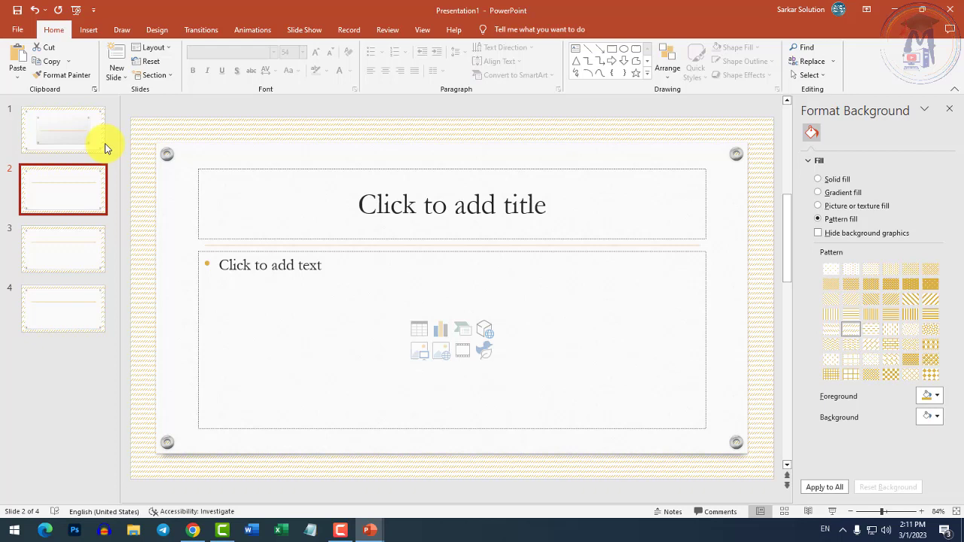
left_click(154, 47)
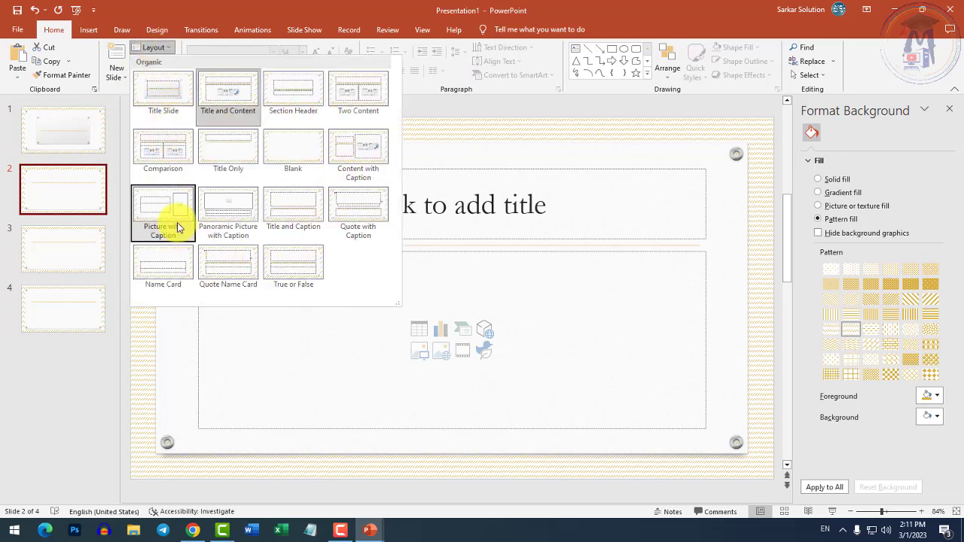
left_click(156, 48)
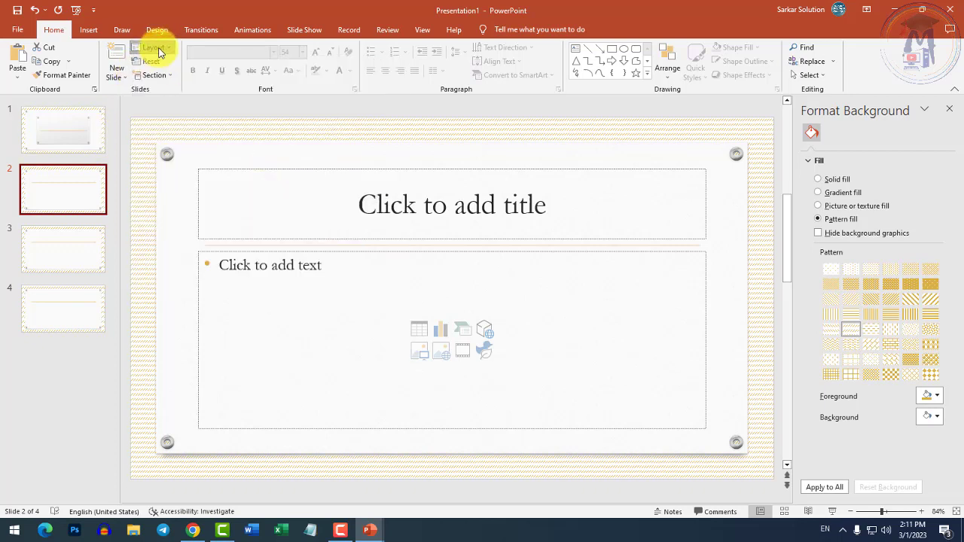
left_click(118, 75)
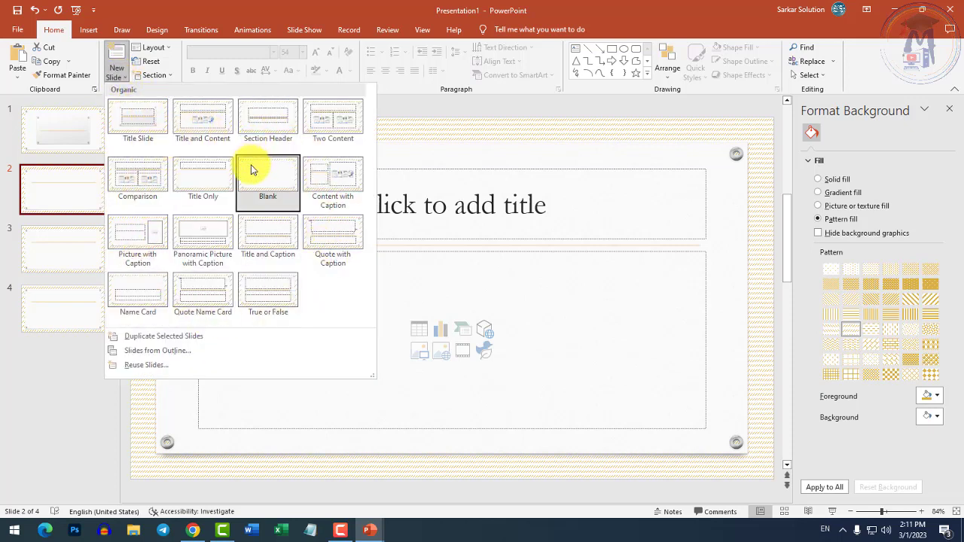
left_click(40, 223)
Step: Insert a new slide 3 after slide 2
right_click(45, 225)
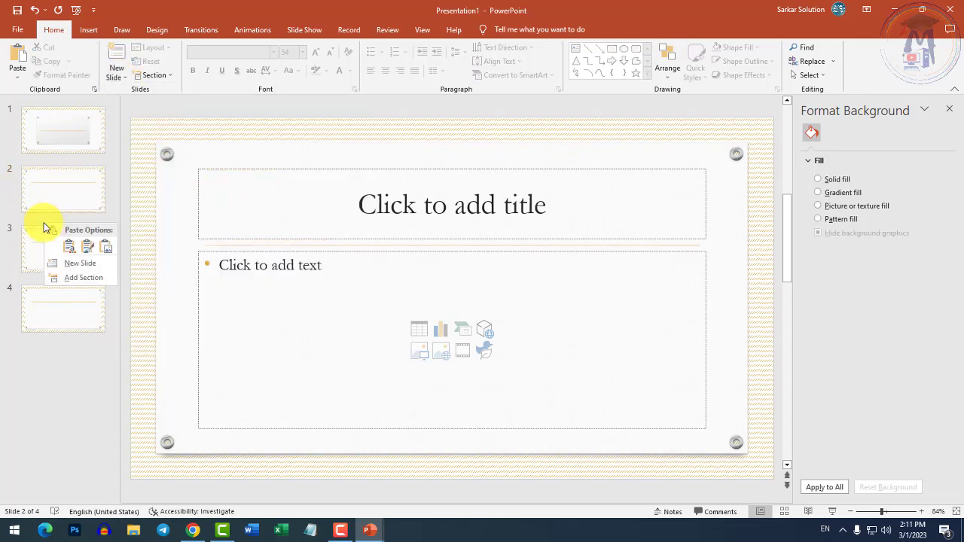
left_click(89, 270)
left_click(79, 202)
left_click(74, 253)
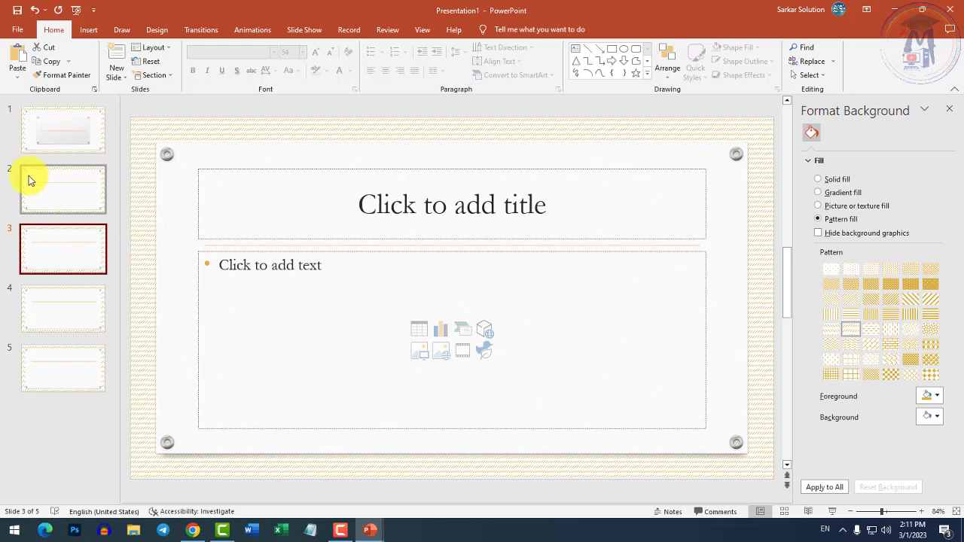
left_click(52, 196)
left_click(84, 258)
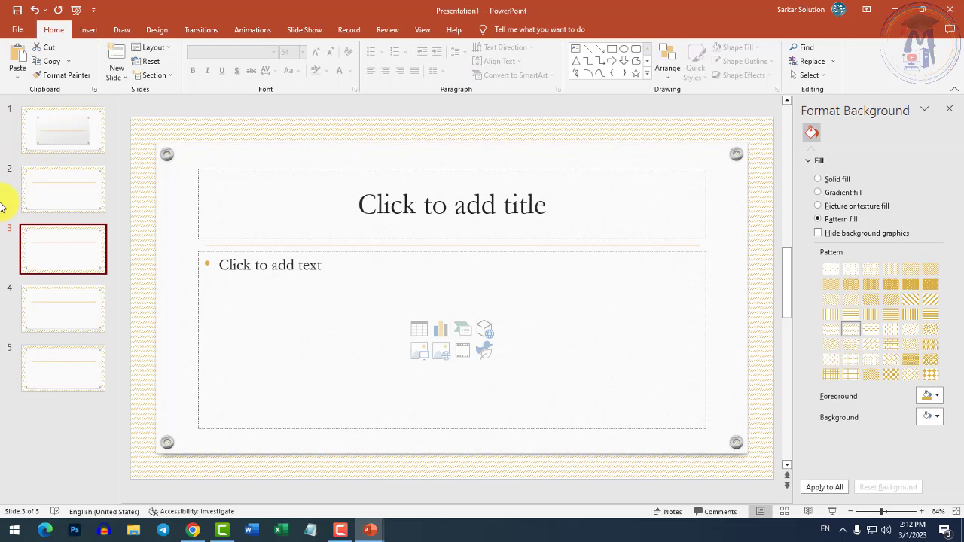
Step: Insert another new slide as slide 4
right_click(38, 281)
left_click(90, 323)
left_click(54, 268)
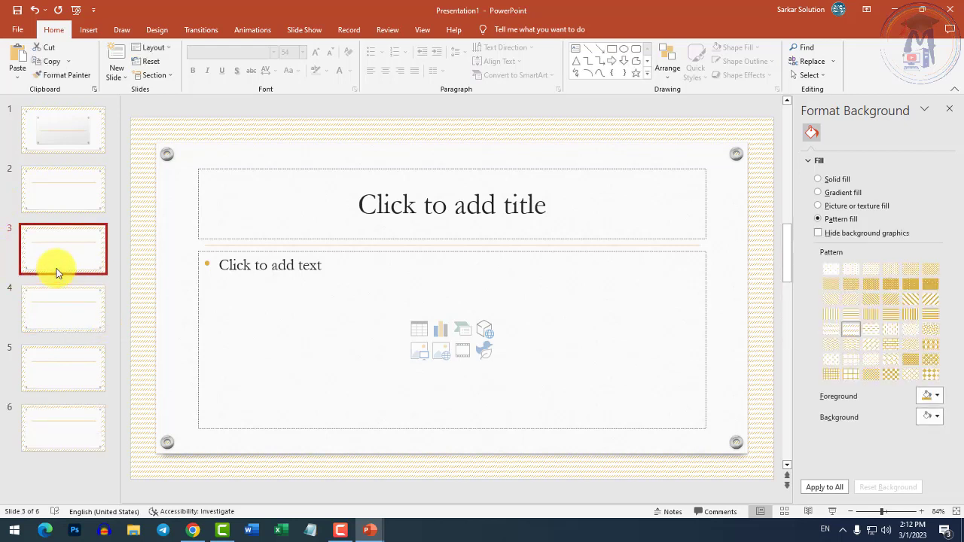
left_click(88, 315)
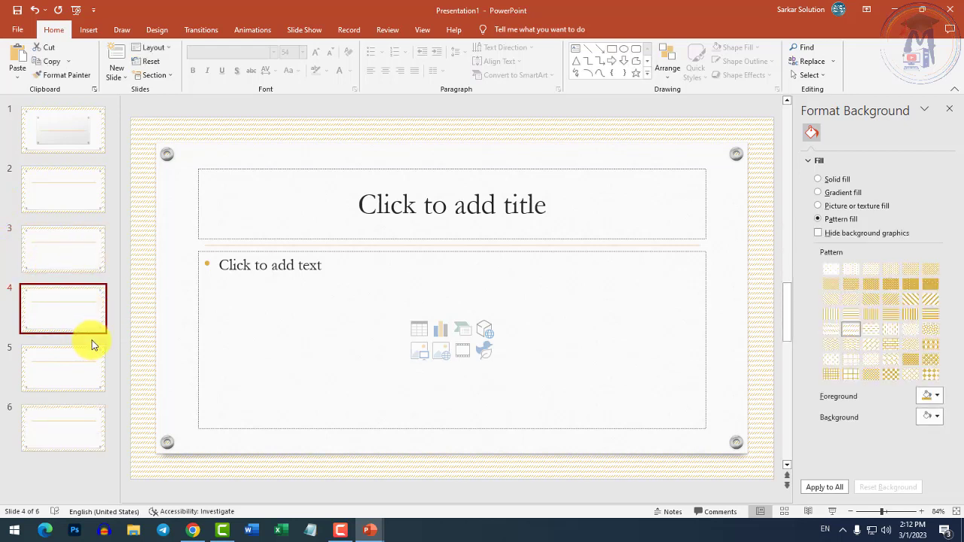
left_click(76, 282)
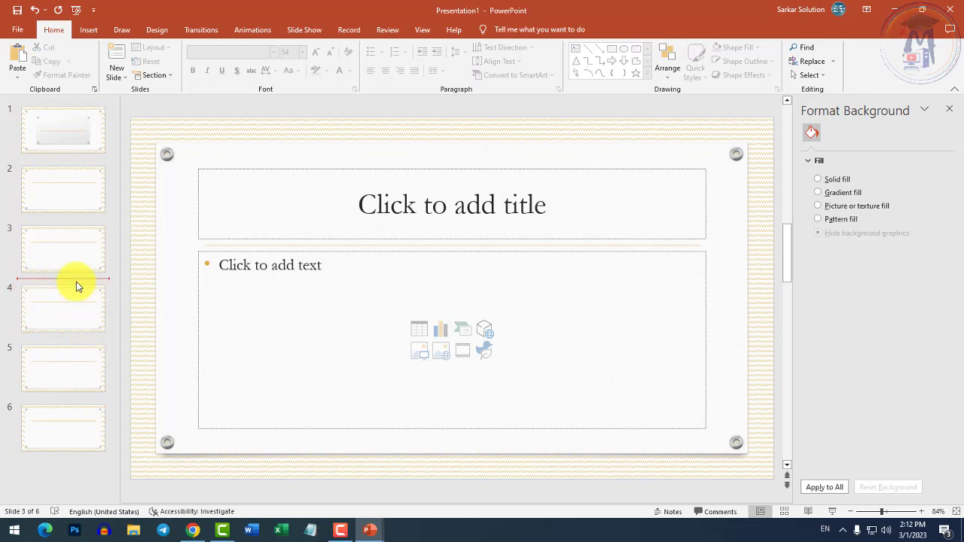
Step: Insert a Comparison layout slide as slide 4
left_click(117, 78)
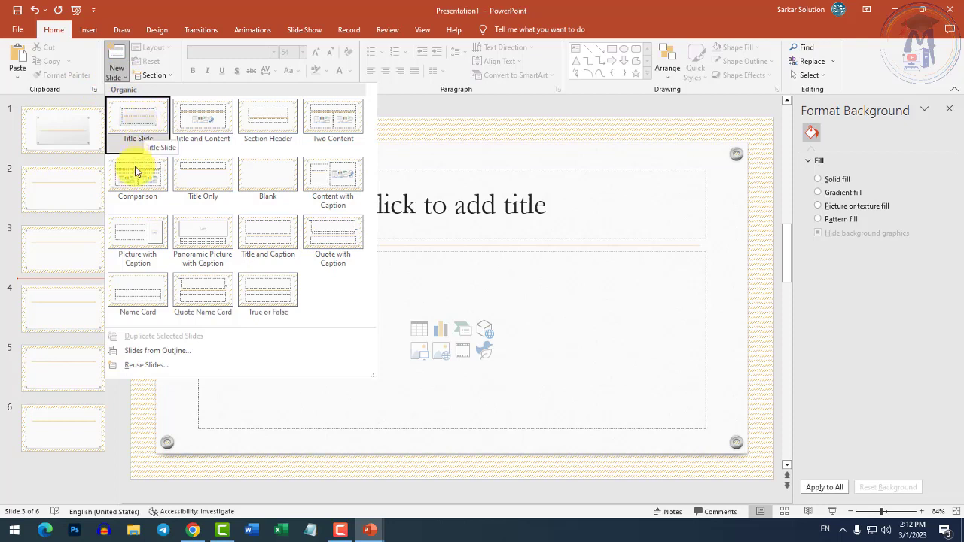
left_click(134, 175)
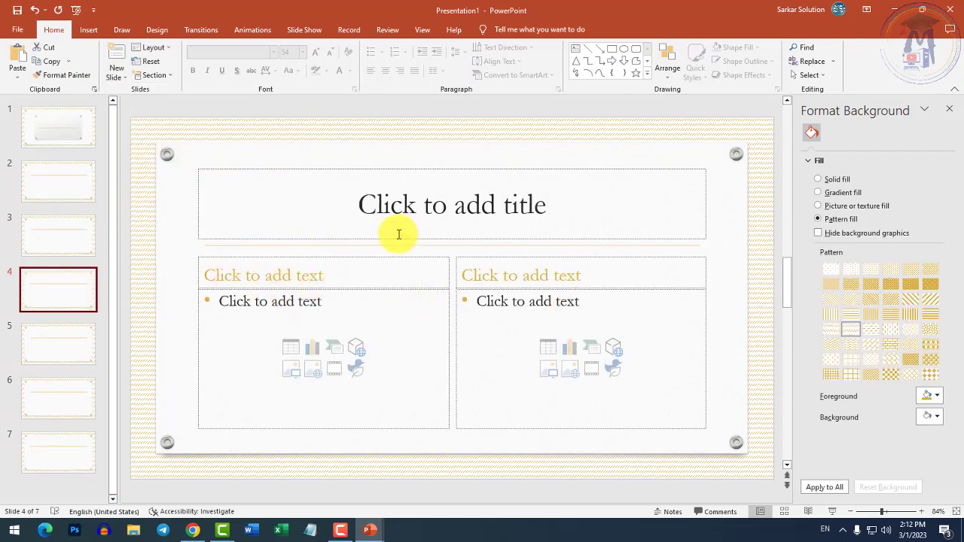
left_click(117, 79)
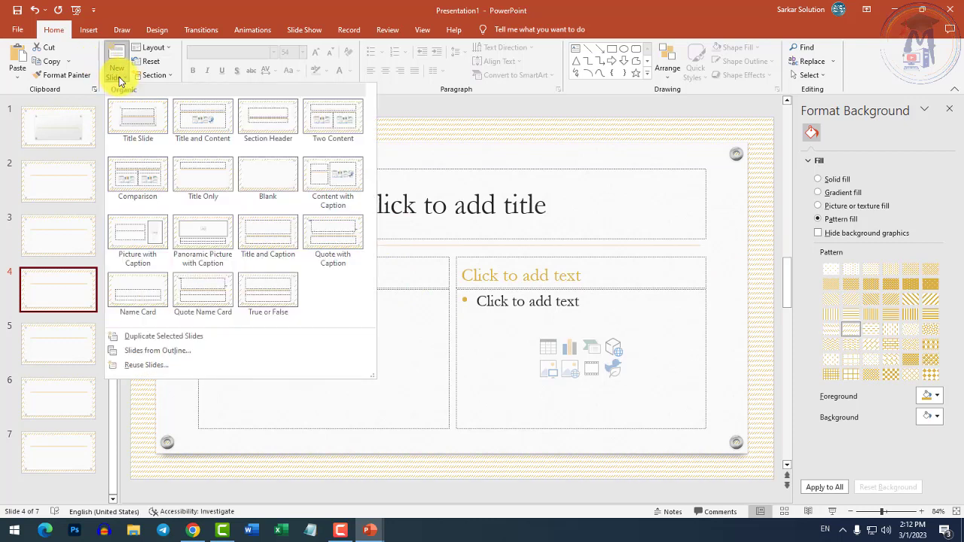
left_click(118, 79)
right_click(56, 375)
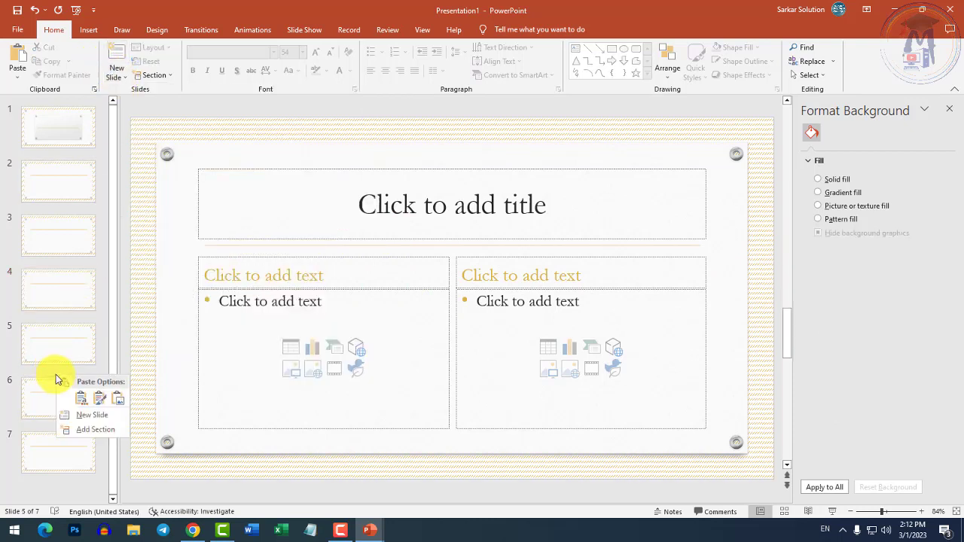
left_click(45, 298)
left_click(45, 296)
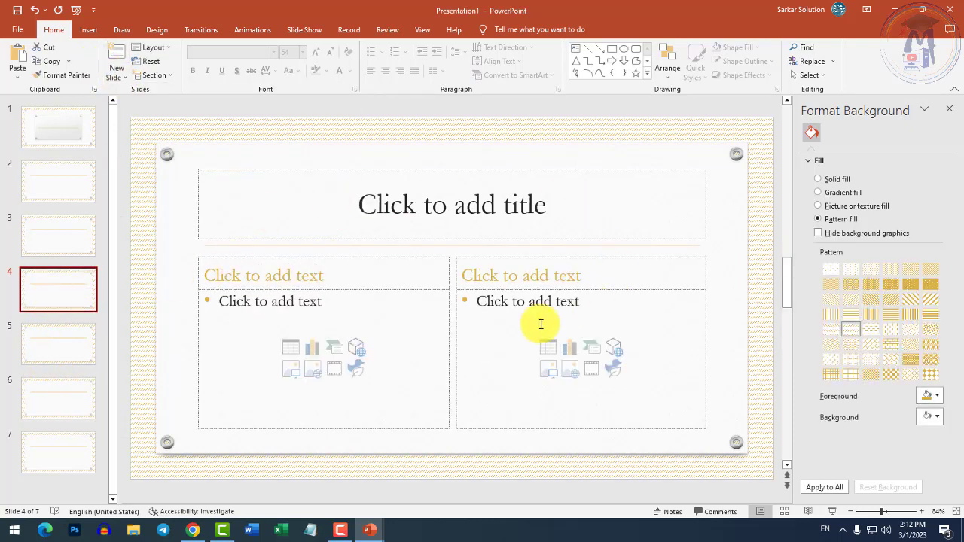
Step: Insert a new slide as slide 5
right_click(43, 326)
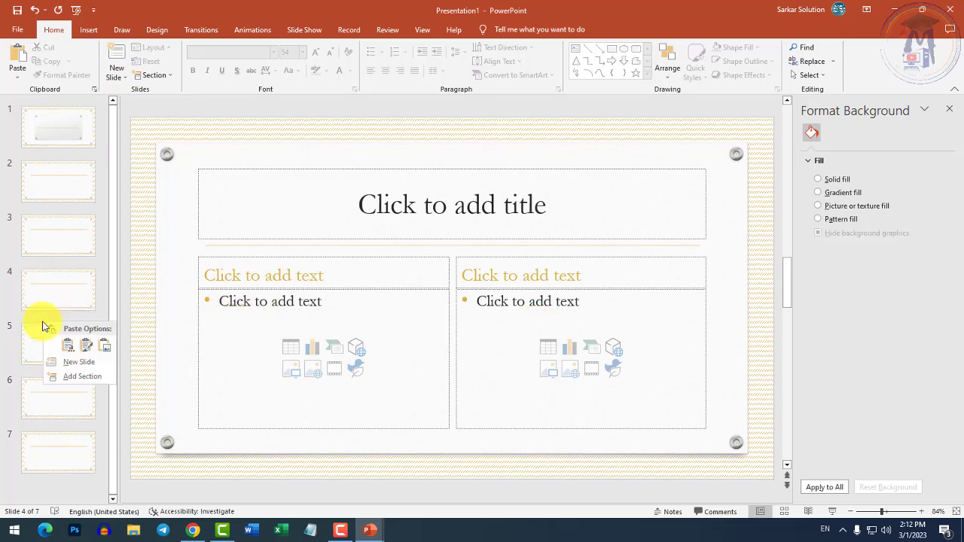
left_click(78, 362)
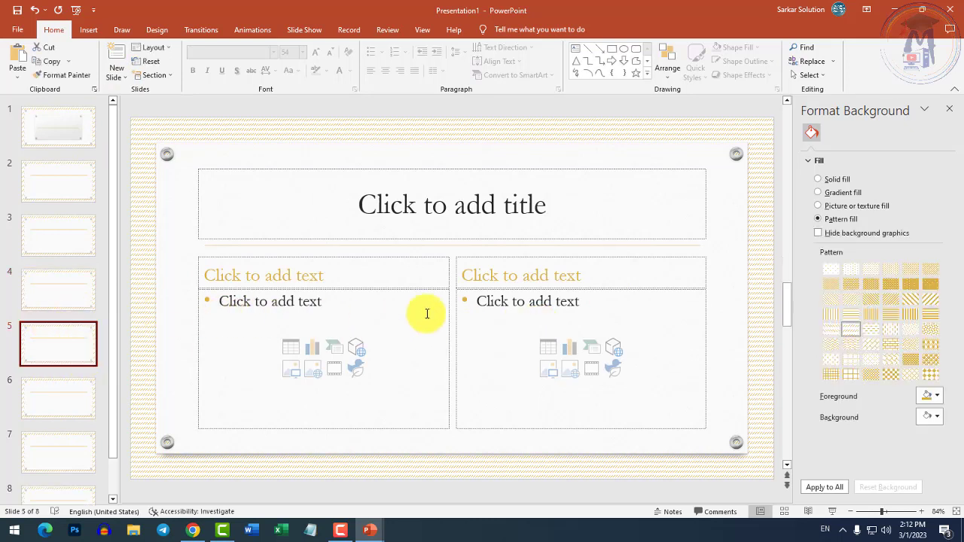
left_click(51, 295)
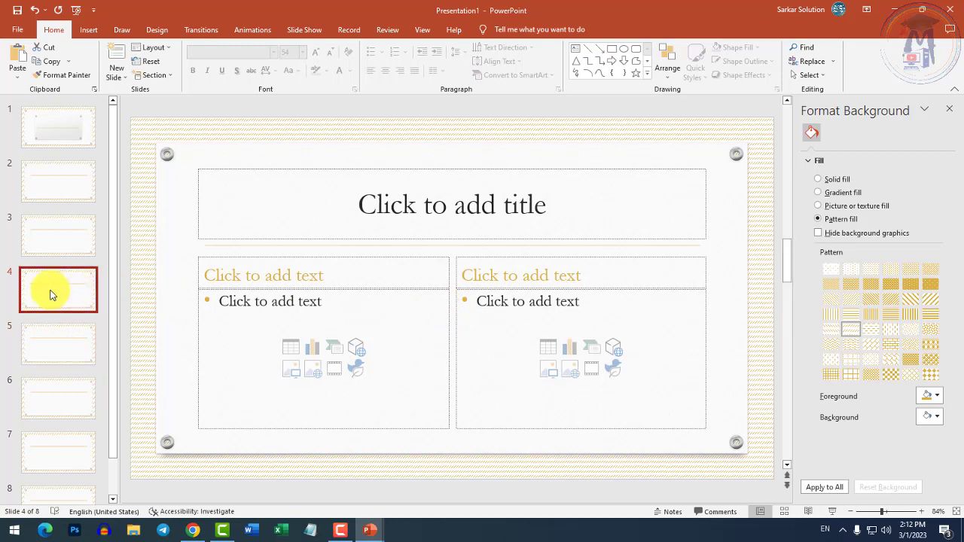
left_click(59, 339)
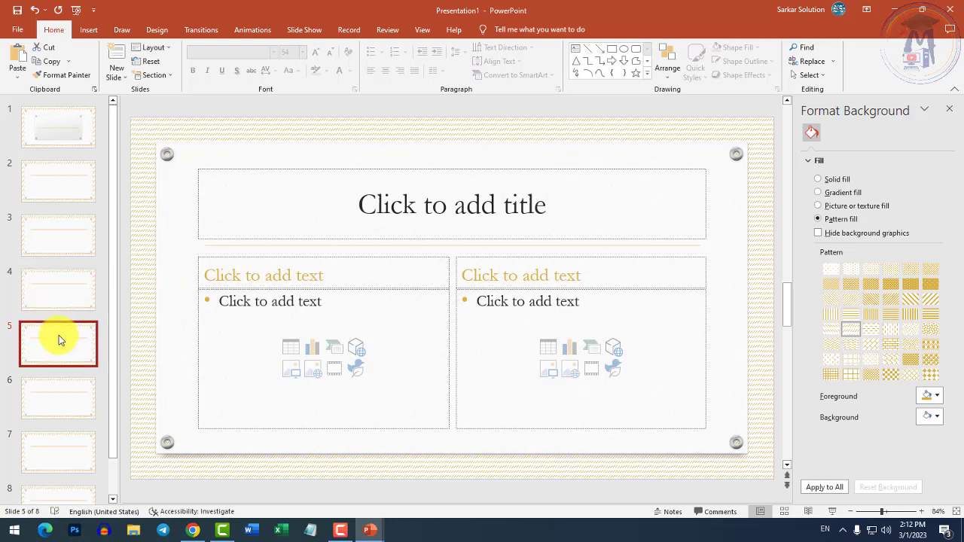
left_click(63, 399)
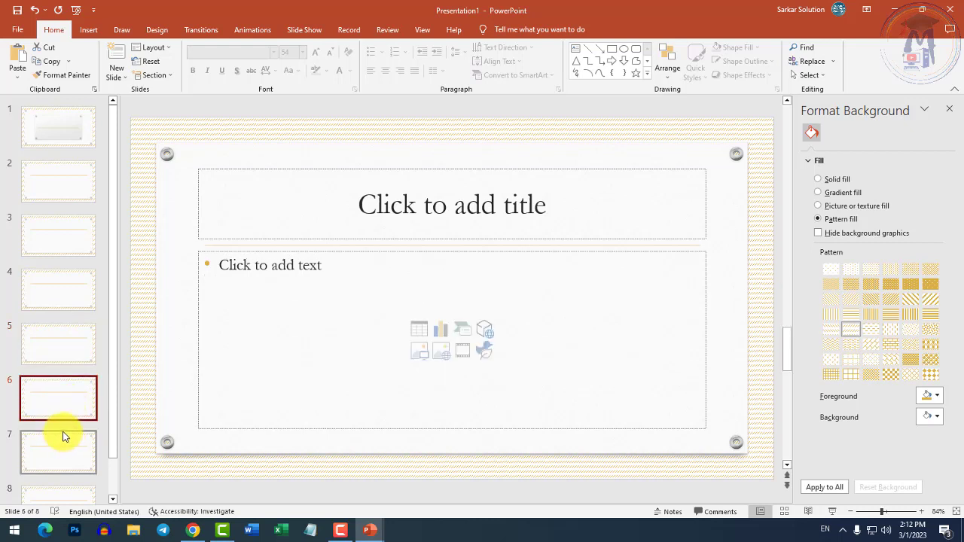
Step: Add a new slide after slide 6
right_click(61, 428)
left_click(90, 465)
left_click(63, 425)
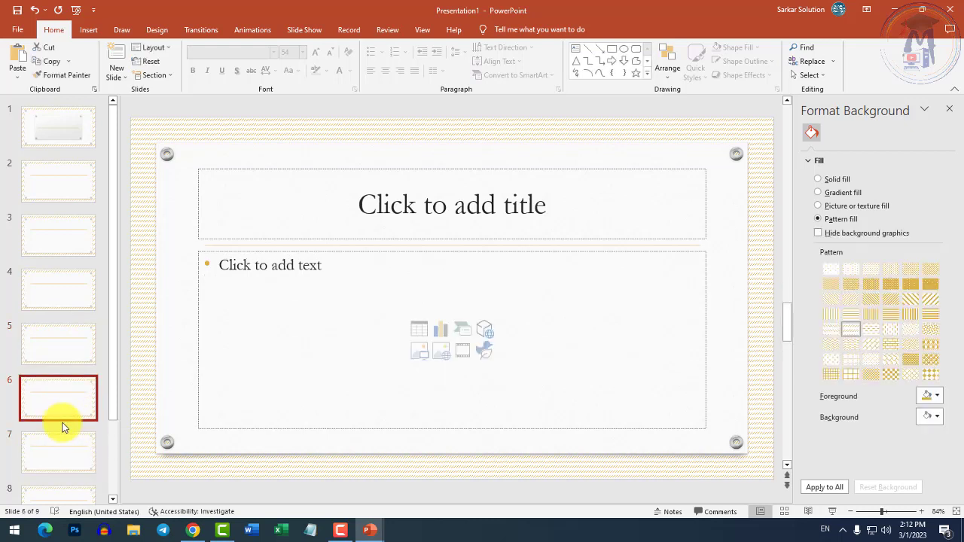
left_click(64, 427)
left_click(64, 441)
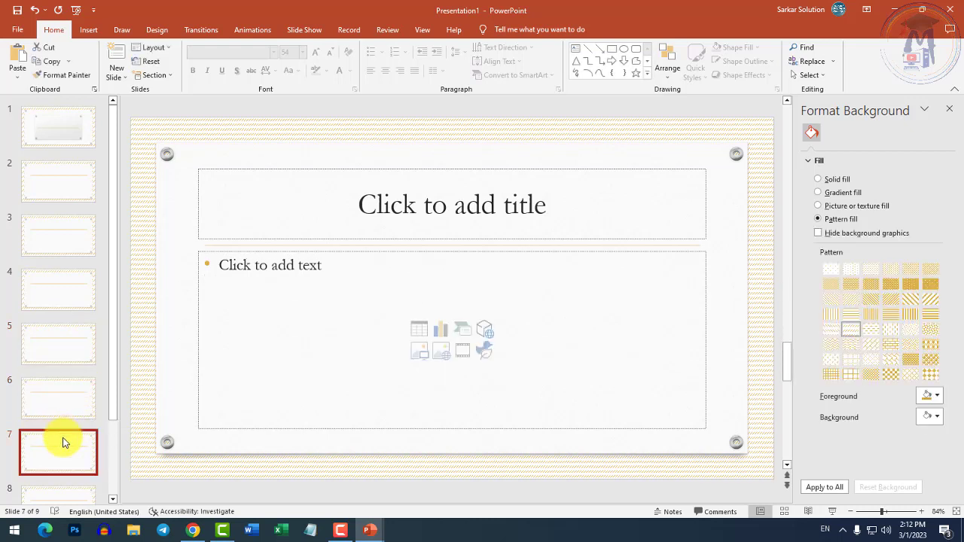
Step: Scroll to the end of the slide list and review slides 6 through 9
scroll(65, 433, "down", 1)
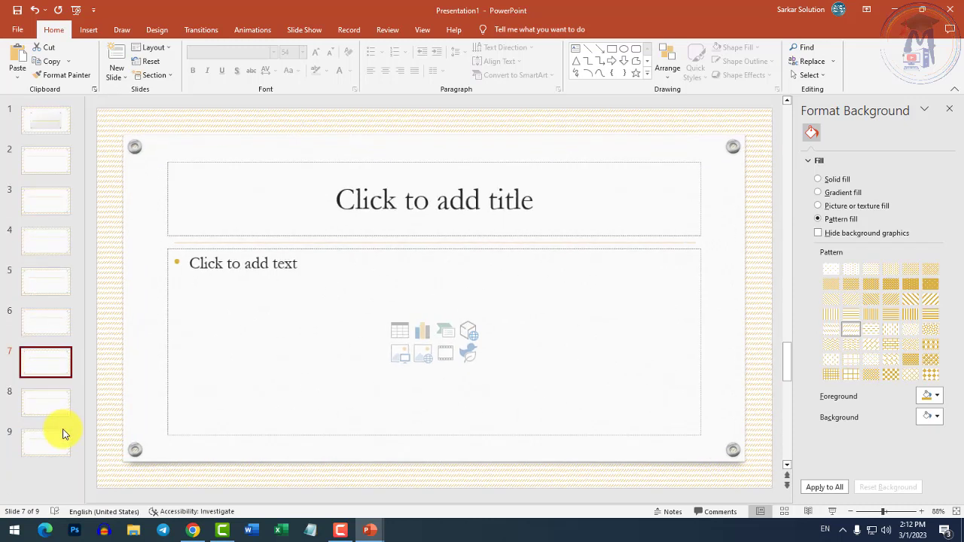
key("super")
left_click(421, 410)
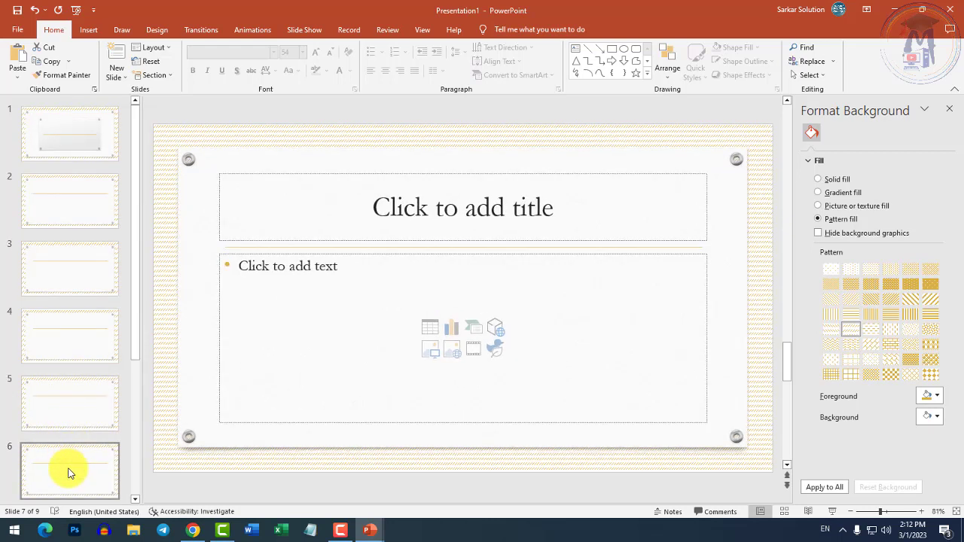
left_click(68, 468)
scroll(66, 420, "down", 3)
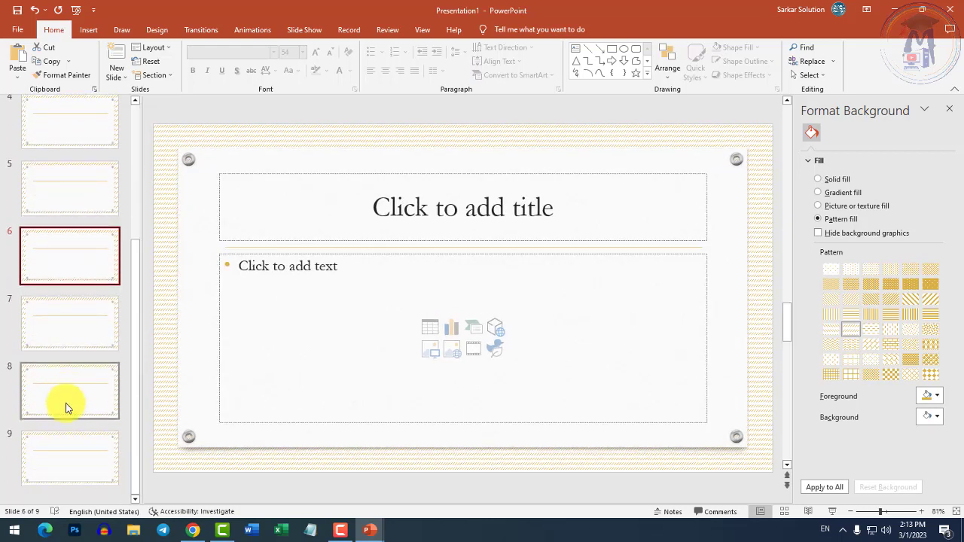
left_click(60, 437)
left_click(62, 401)
left_click(69, 450)
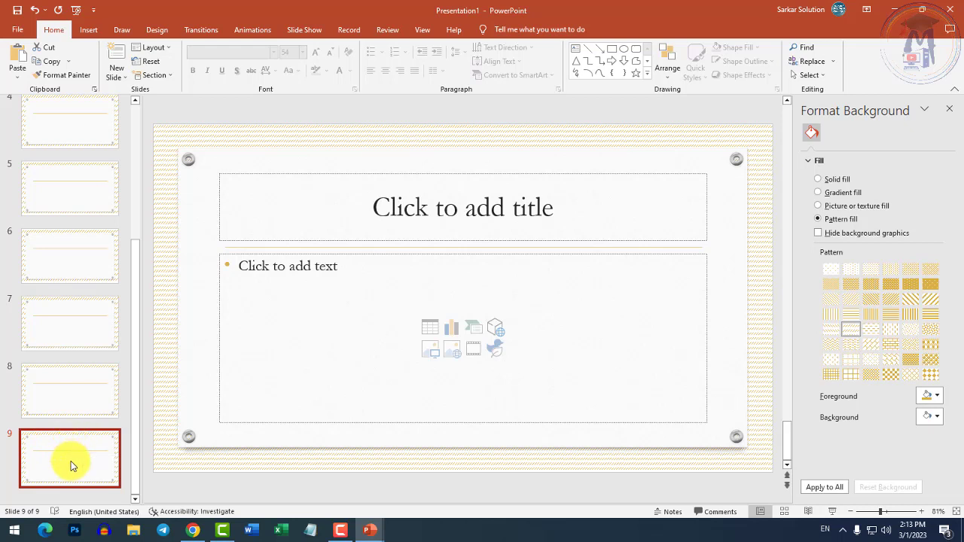
right_click(70, 460)
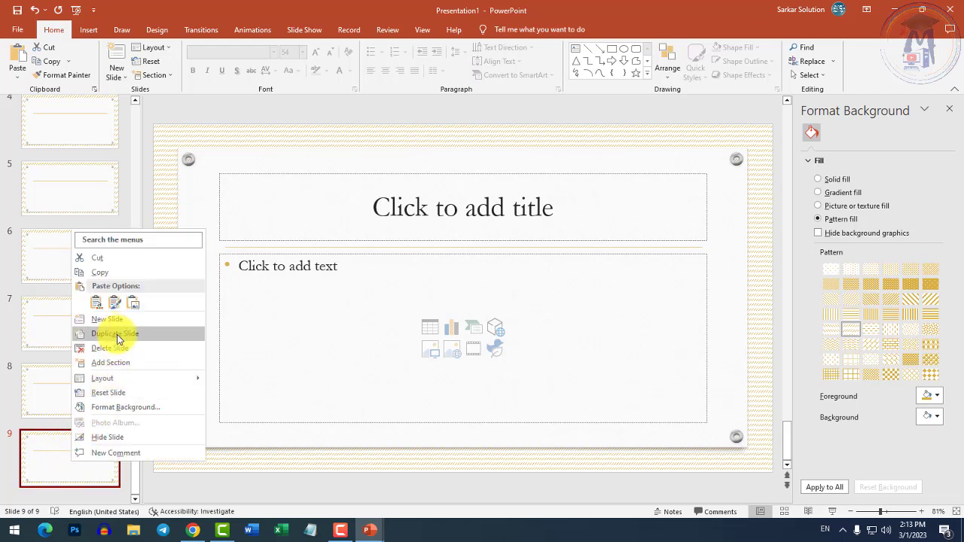
Step: Title slide 9 'Computer'
left_click(34, 451)
left_click(380, 210)
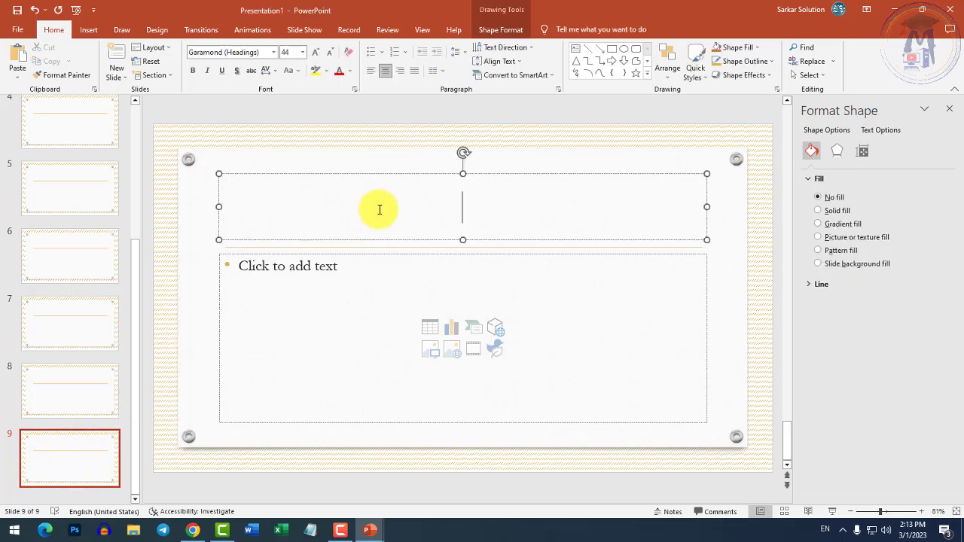
type("Computer")
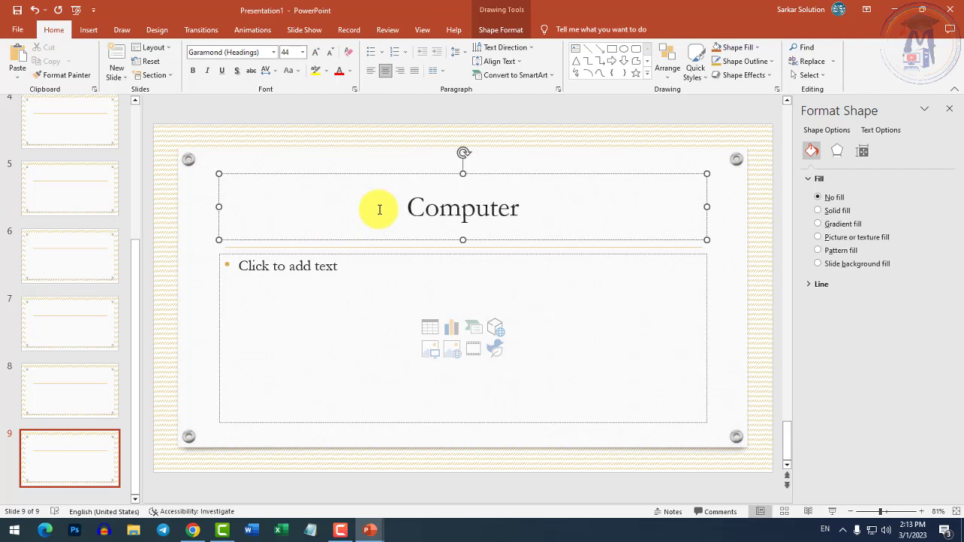
Step: Fill the body with the bullets Hardware, Software and User
left_click(365, 263)
type("Hardware")
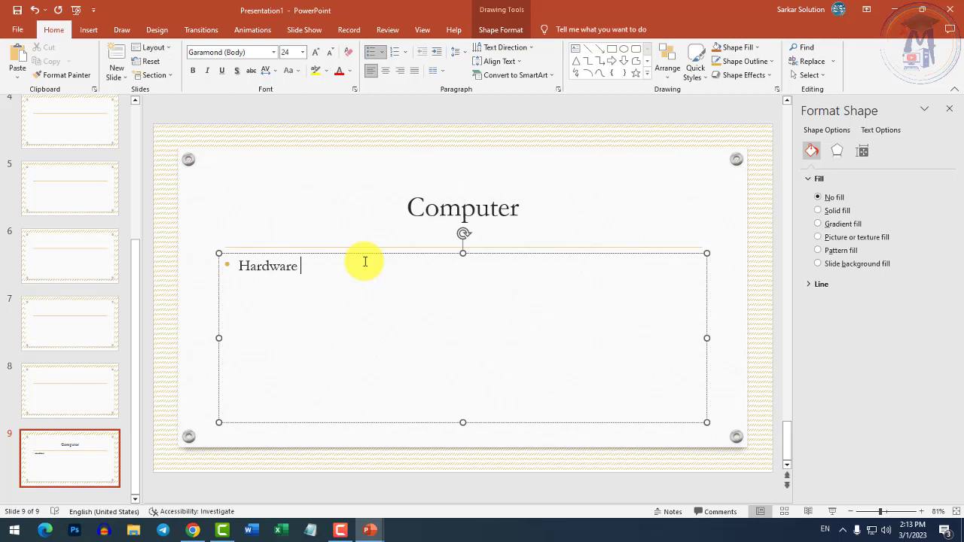
key("Return")
type("S")
type("oft")
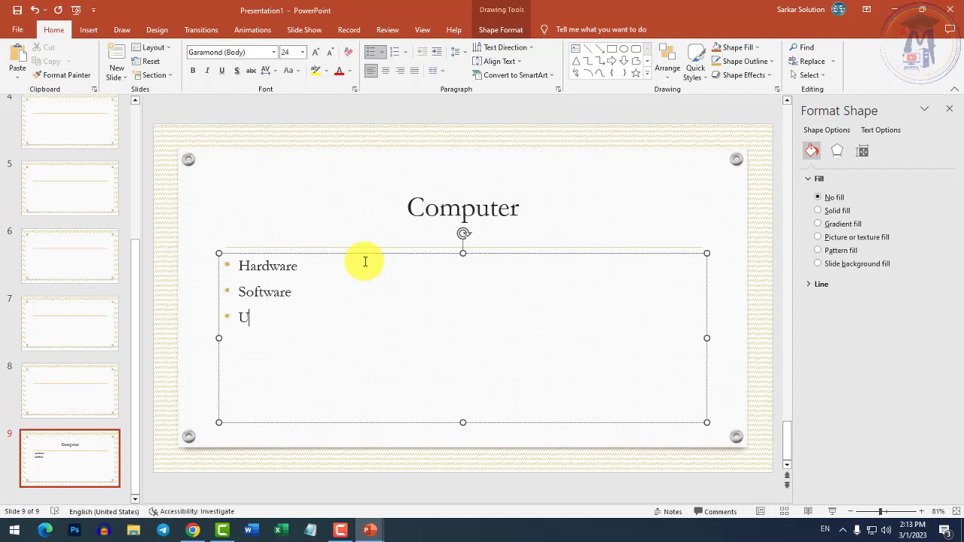
key("BackSpace")
type("ser")
left_click_drag(294, 312, 241, 251)
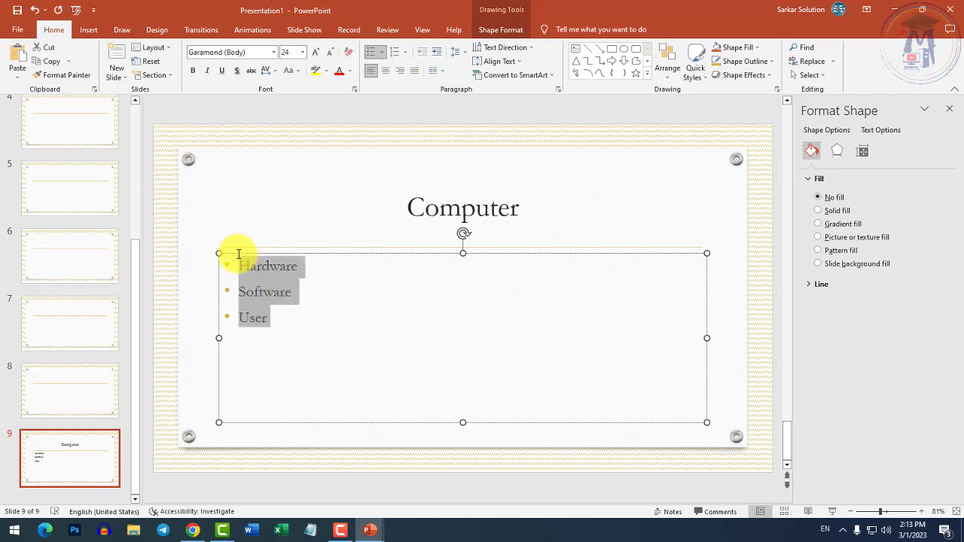
left_click(269, 317)
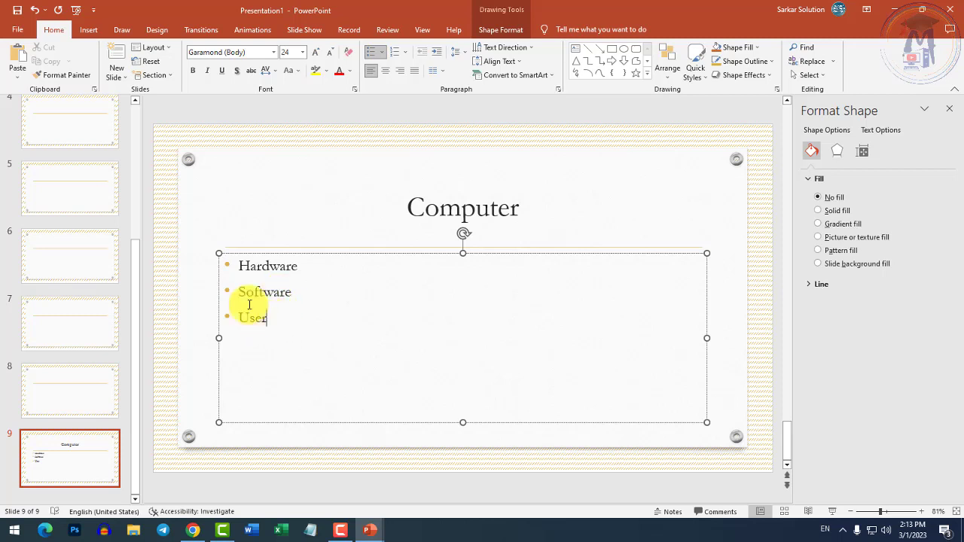
left_click_drag(271, 317, 232, 271)
left_click(327, 377)
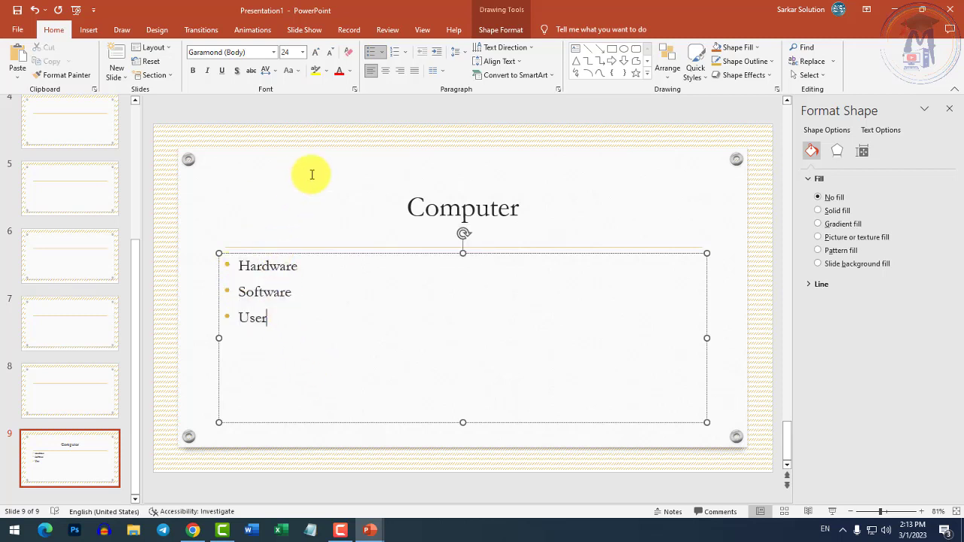
Step: Duplicate slide 9 as slide 10 with Ctrl+D
left_click(63, 459)
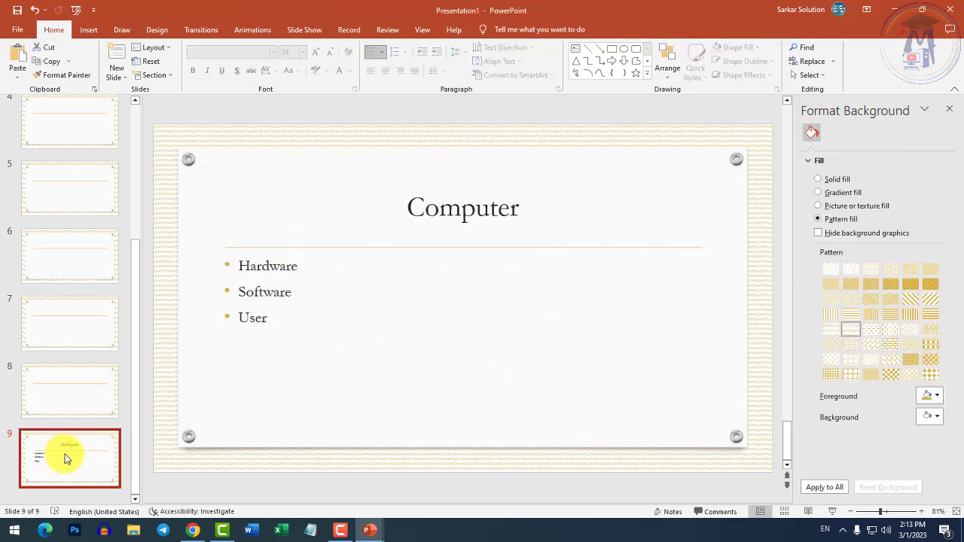
key("ctrl+d")
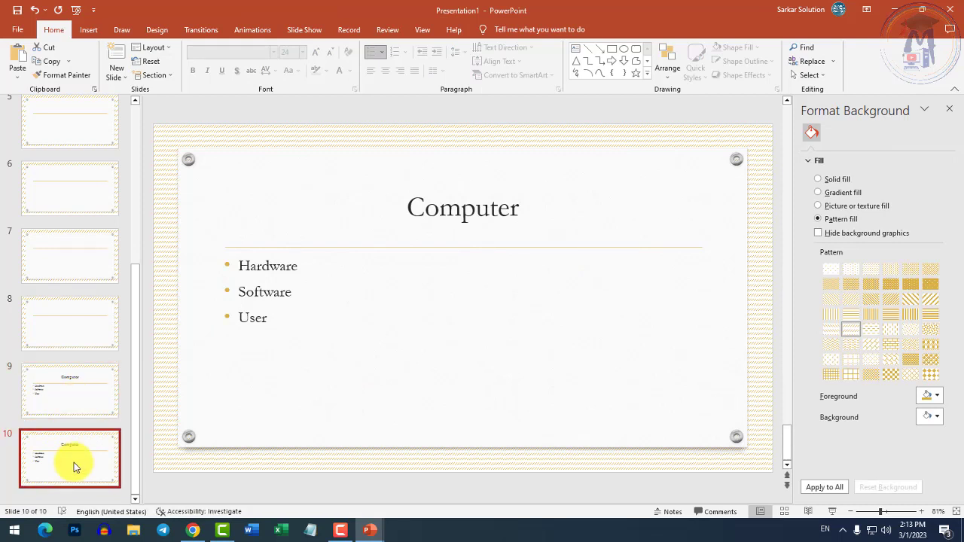
left_click(81, 381)
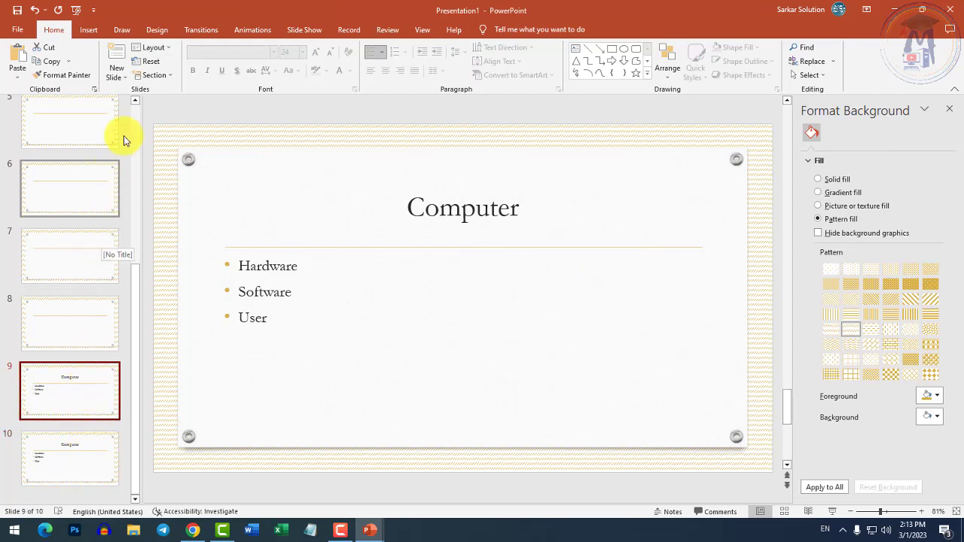
left_click(258, 268)
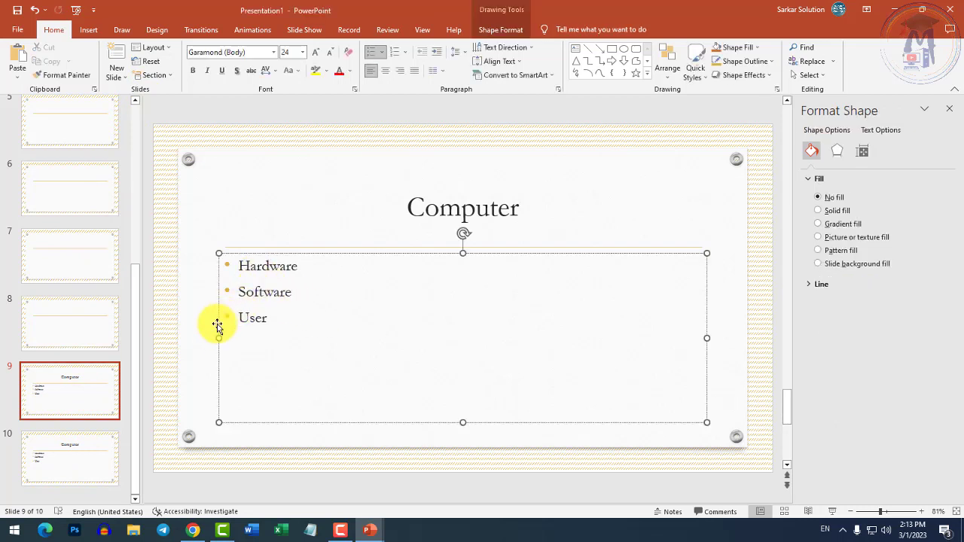
left_click_drag(219, 338, 532, 334)
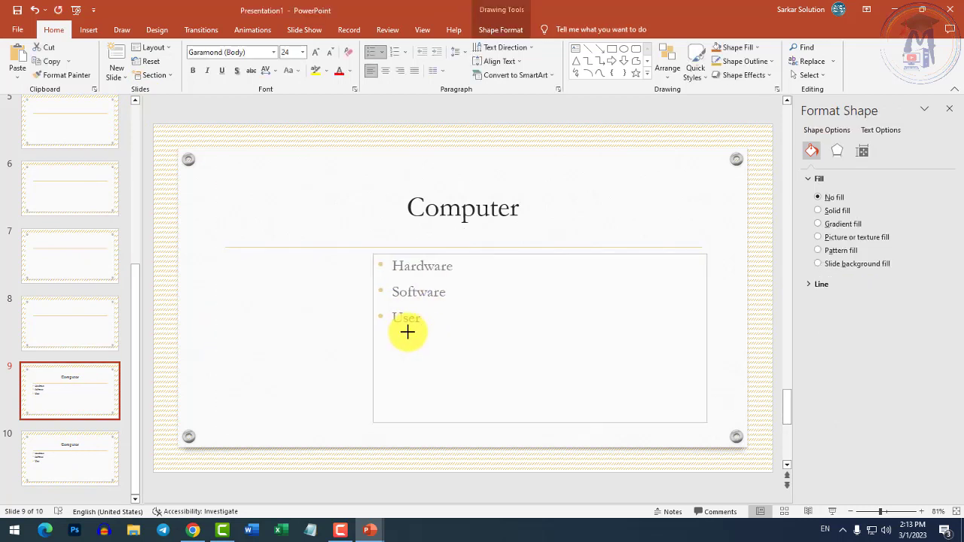
left_click(472, 216)
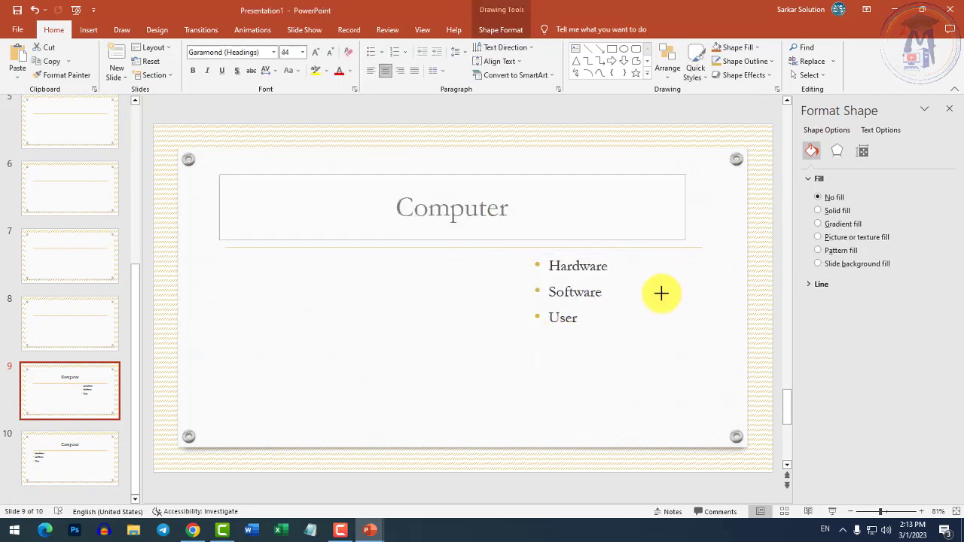
left_click_drag(493, 243, 226, 455)
left_click_drag(6, 531, 30, 531)
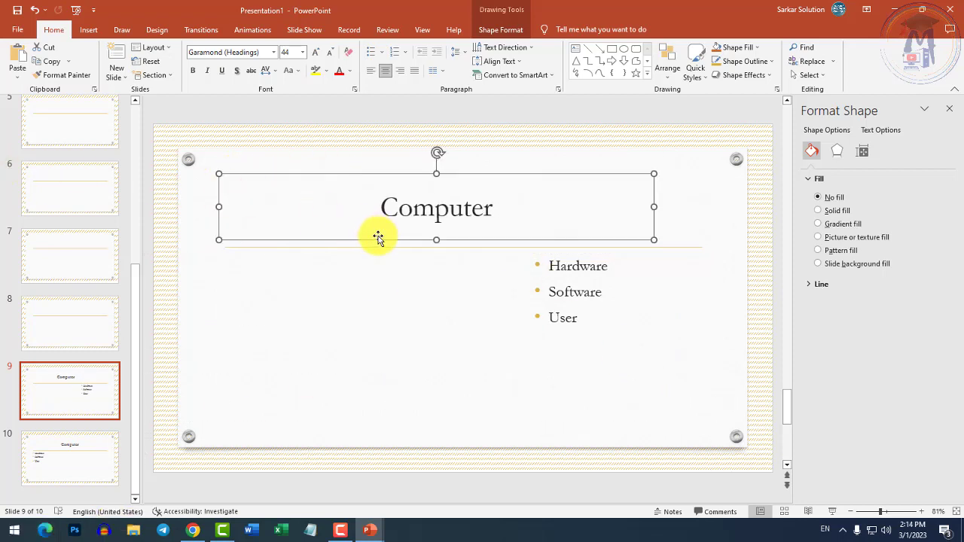
left_click_drag(377, 236, 200, 236)
left_click_drag(371, 236, 205, 234)
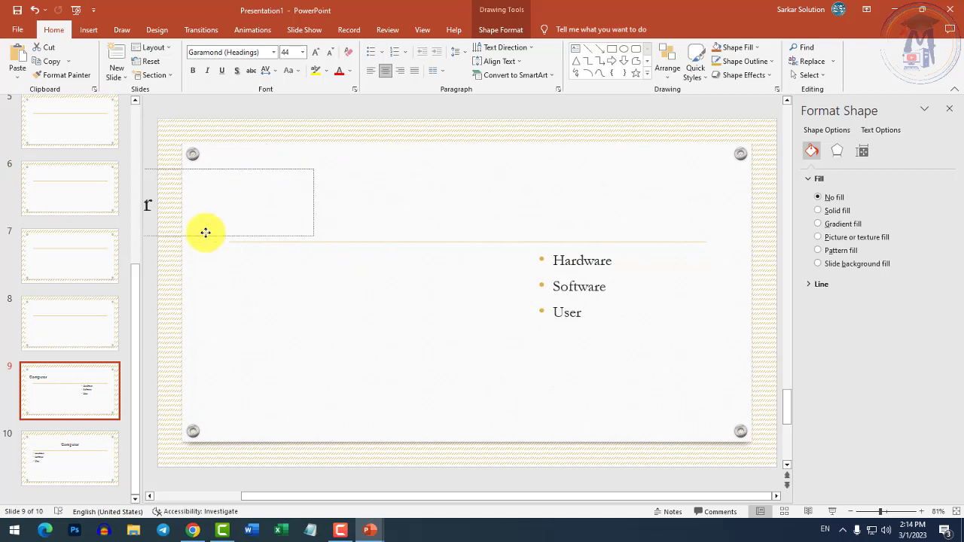
left_click(553, 286)
left_click(244, 219)
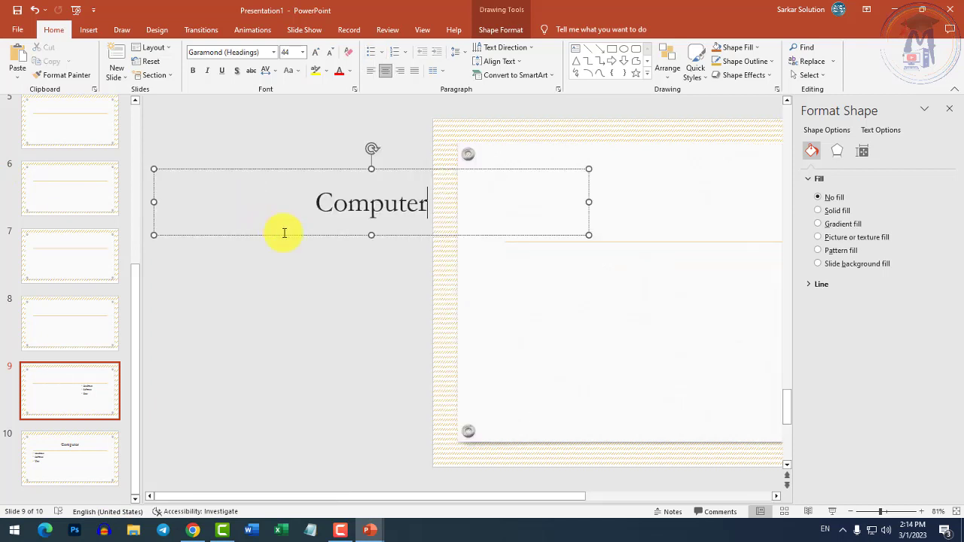
left_click(522, 285)
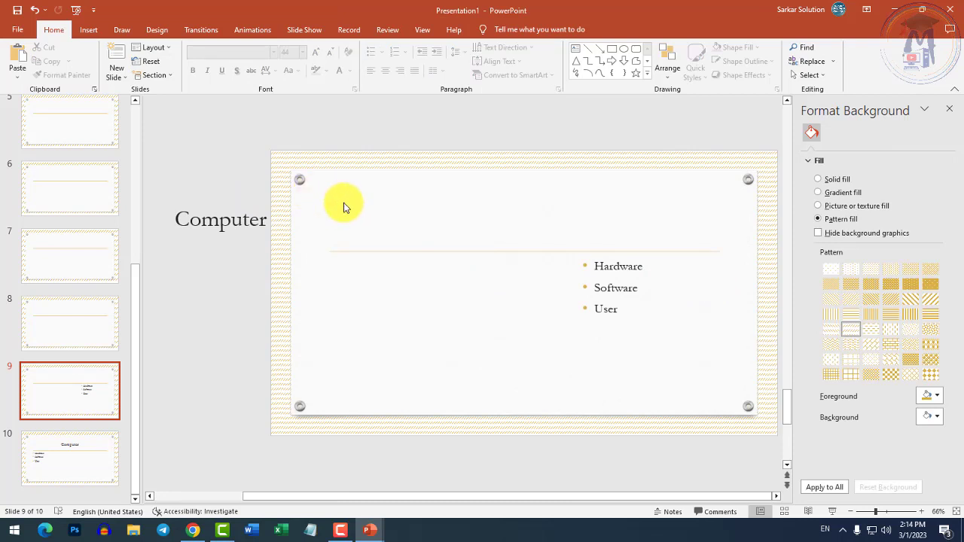
left_click(153, 64)
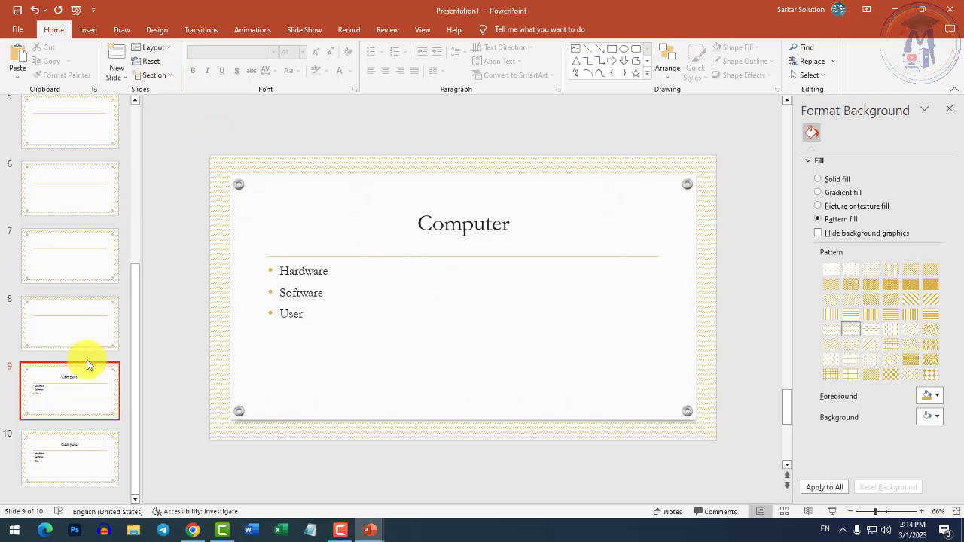
Step: Insert a 4x4 table on slide 8
left_click(84, 326)
scroll(71, 256, "up", 5)
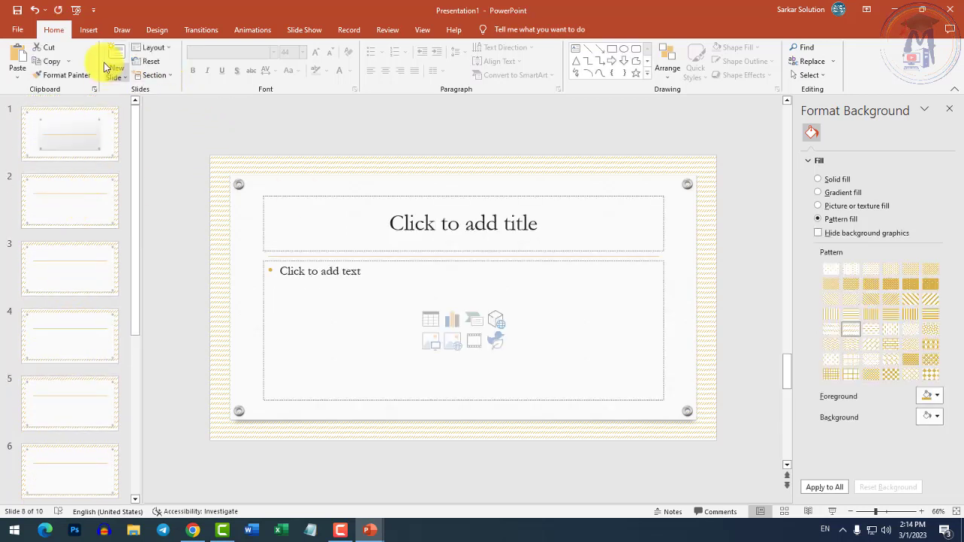
left_click(89, 30)
left_click(54, 75)
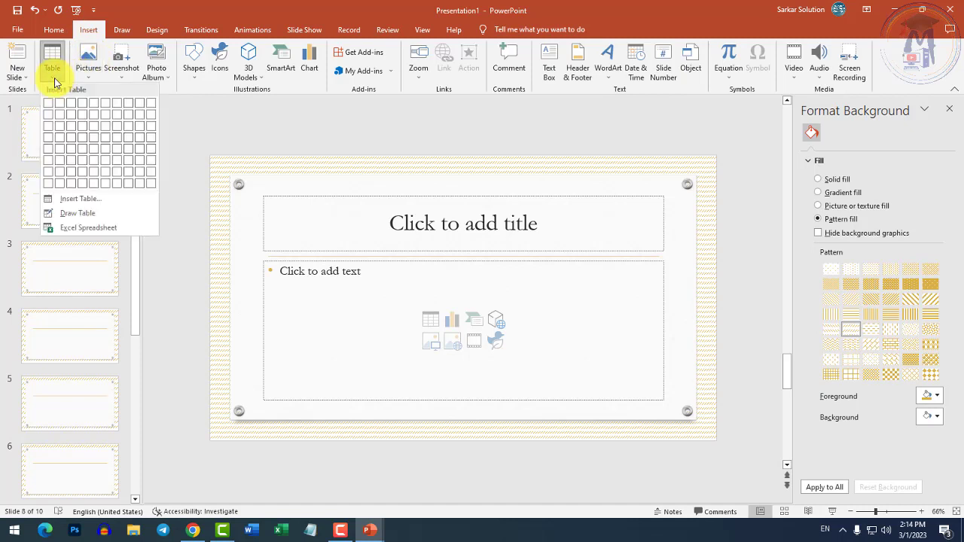
left_click(86, 140)
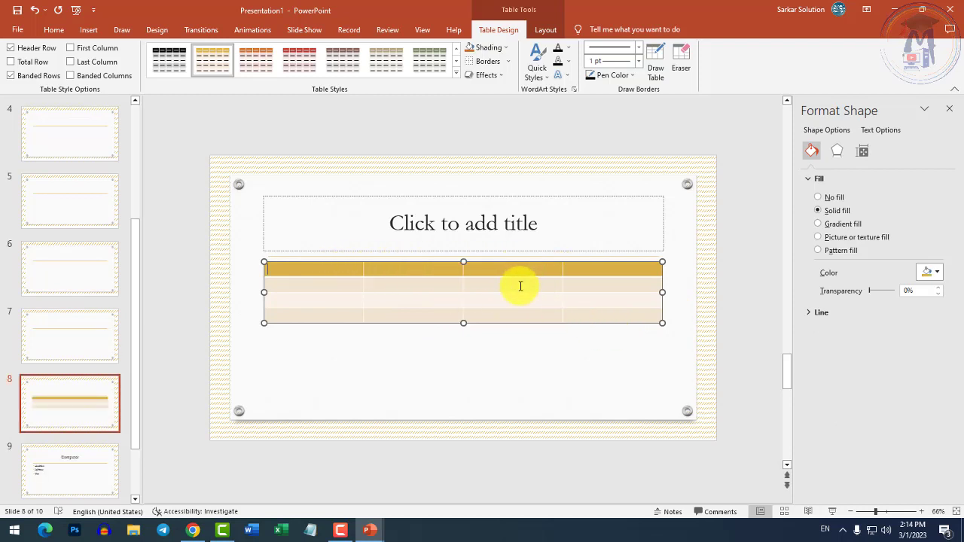
Step: Add two extra rows to the table from its last cell
left_click(327, 316)
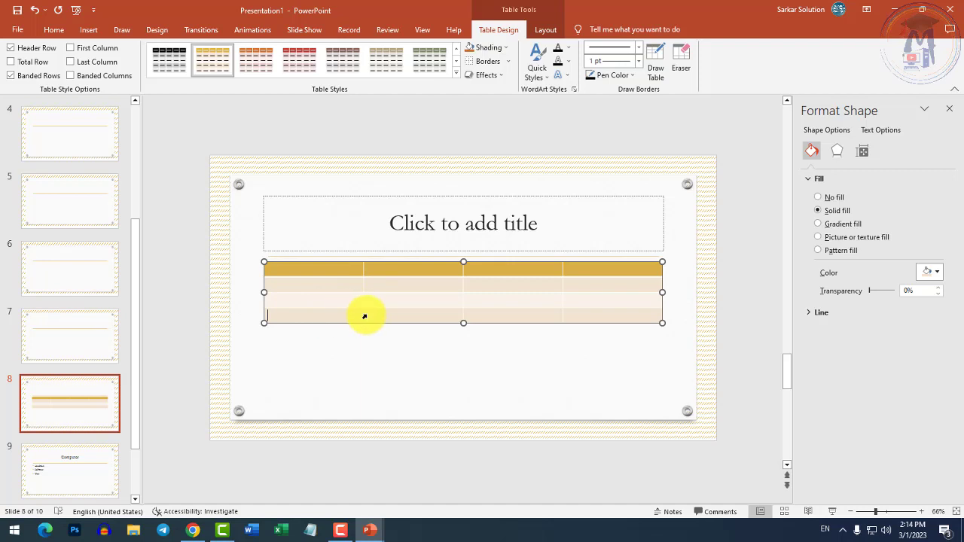
key("Tab")
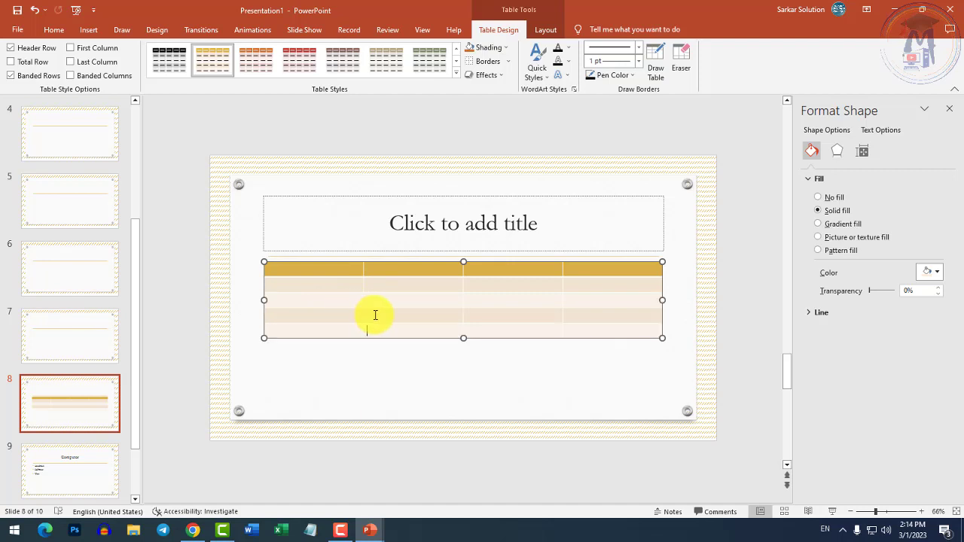
key("Tab")
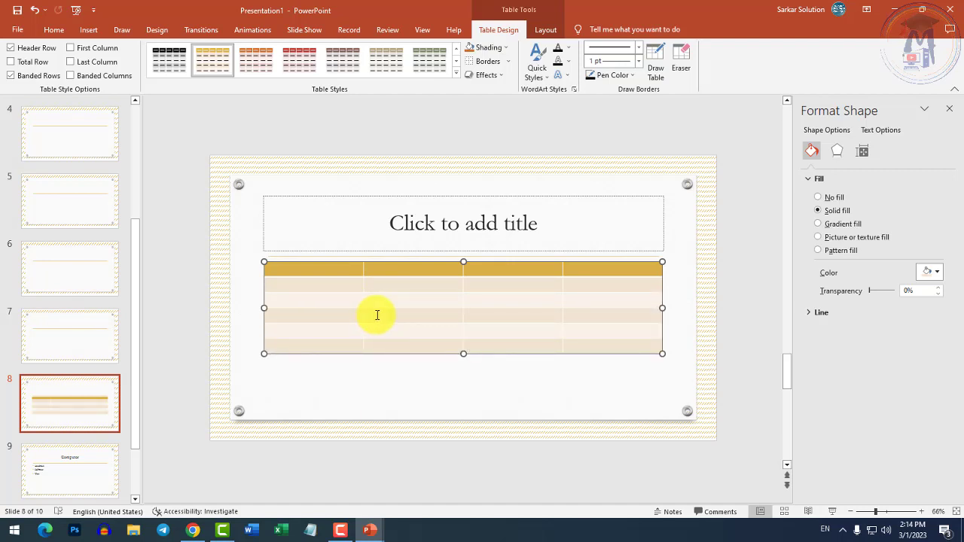
Step: Look at the Insert tab's picture options without inserting anything, then go to slide 7
left_click(88, 30)
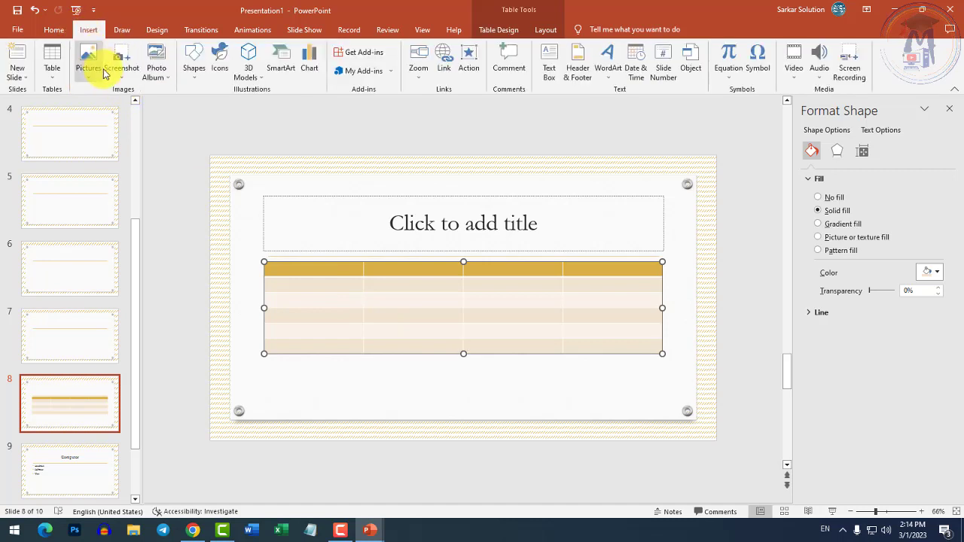
left_click(89, 70)
left_click(70, 465)
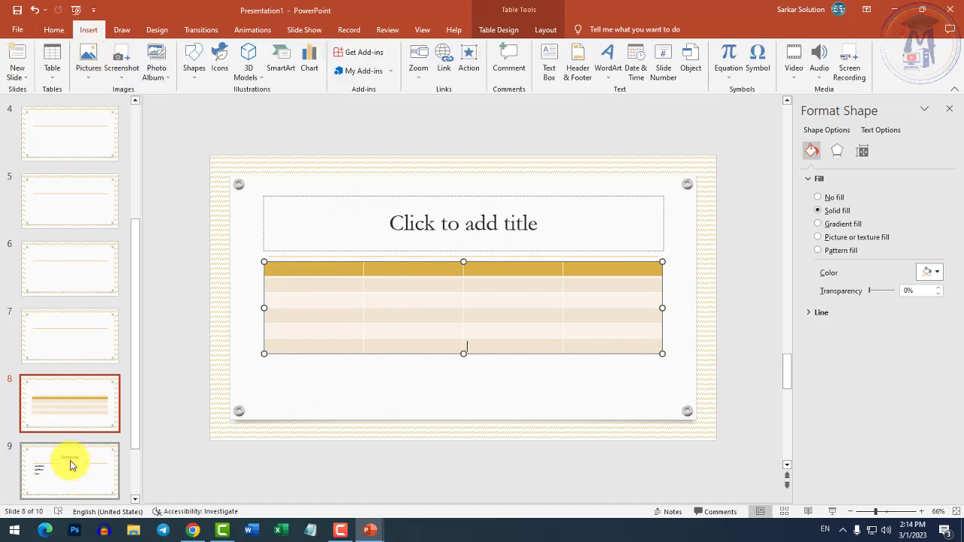
left_click(68, 335)
Step: Type 'Computer Education' as the slide 1 title, leaving the subtitle empty
scroll(54, 241, "up", 3)
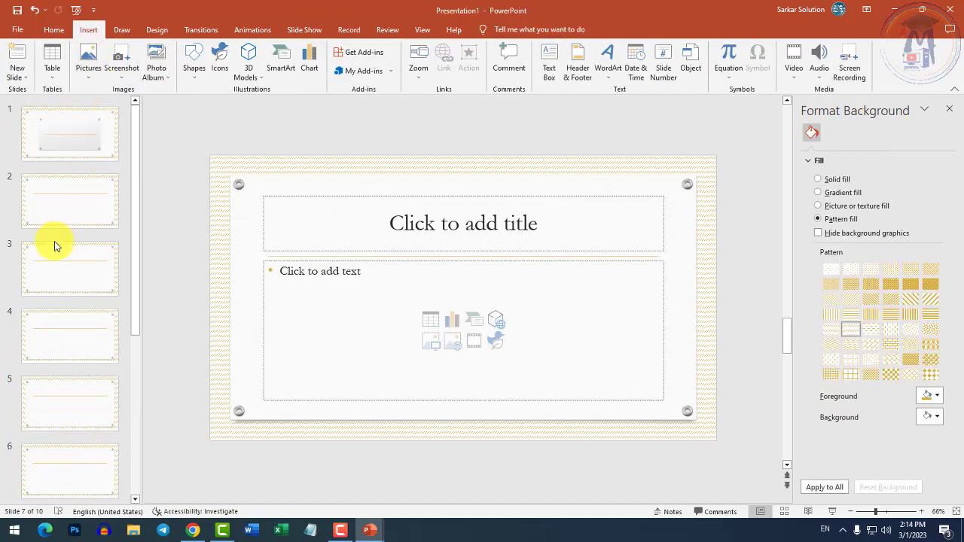
left_click(75, 139)
left_click(425, 285)
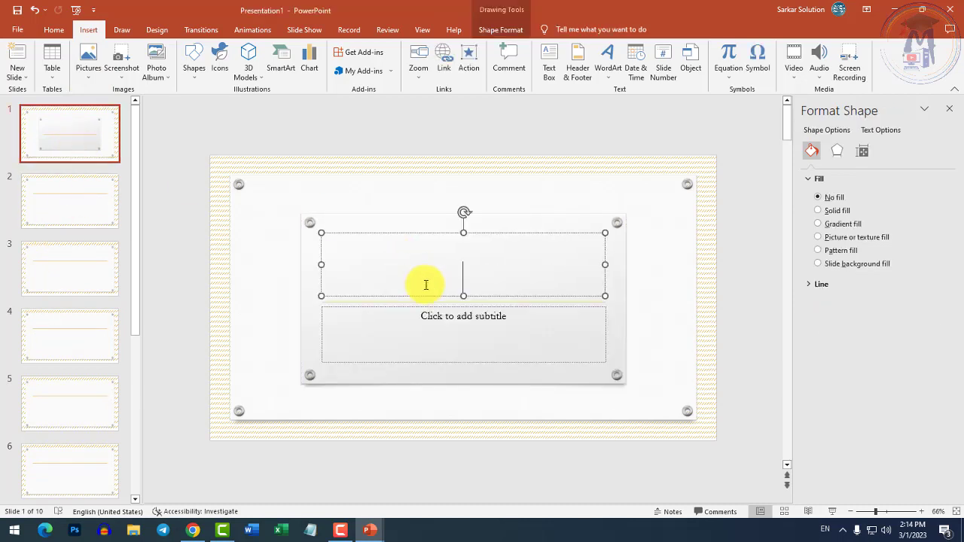
scroll(425, 285, "up", 4, "ctrl")
type("Com")
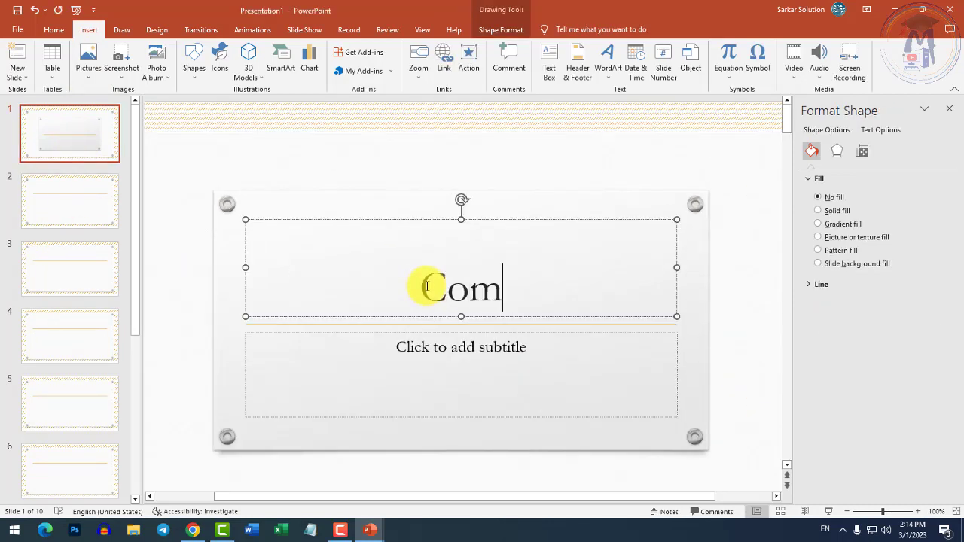
type("puter Edu")
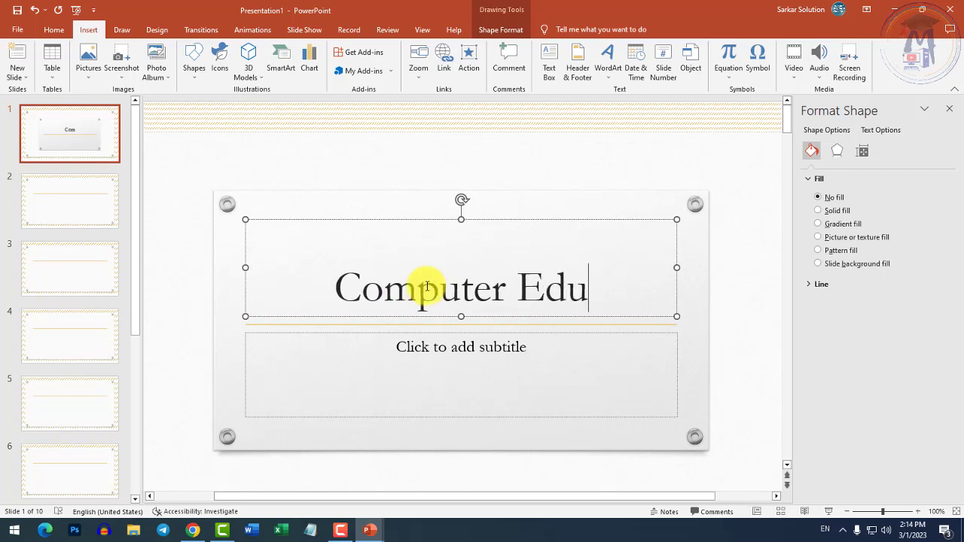
type("cation")
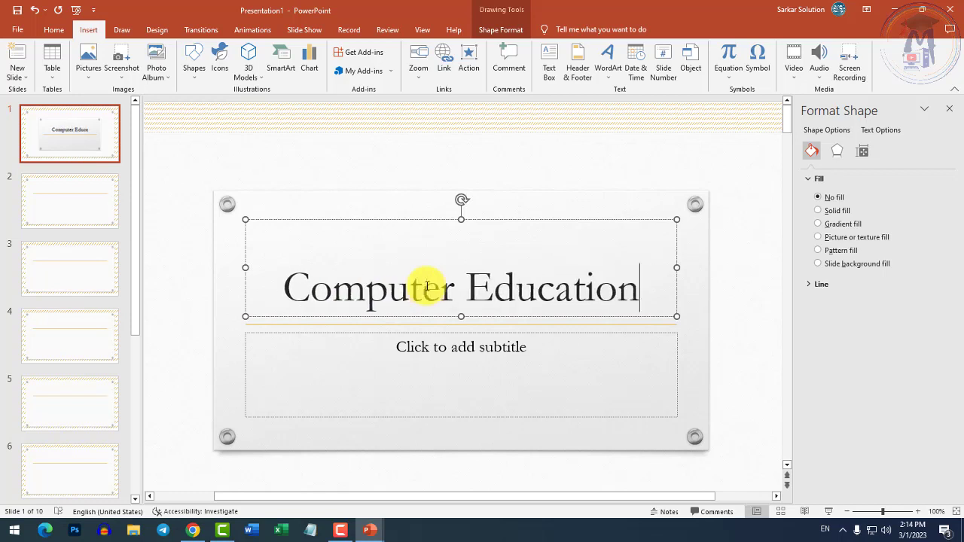
left_click(444, 353)
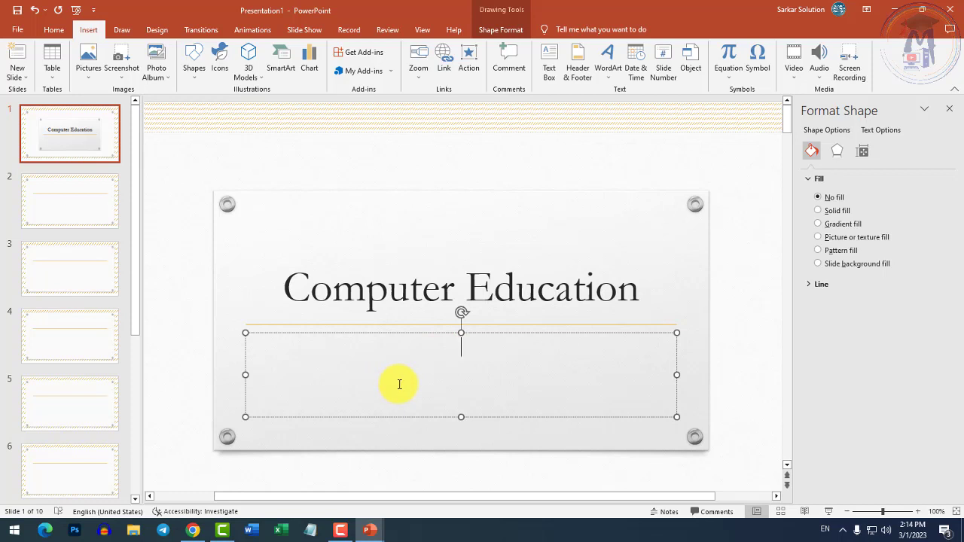
left_click(336, 216)
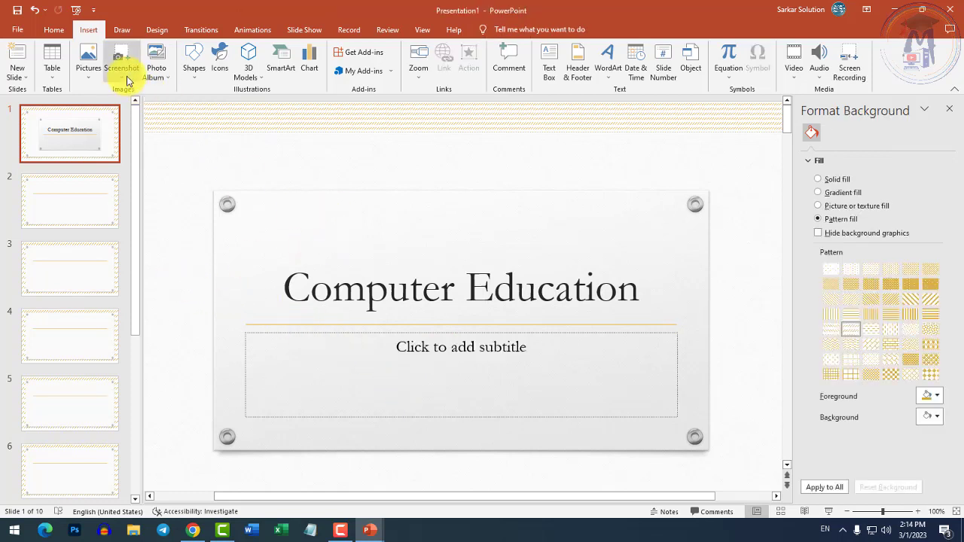
Step: Insert the Capture picture from the Desktop onto the title slide
left_click(86, 66)
left_click(108, 100)
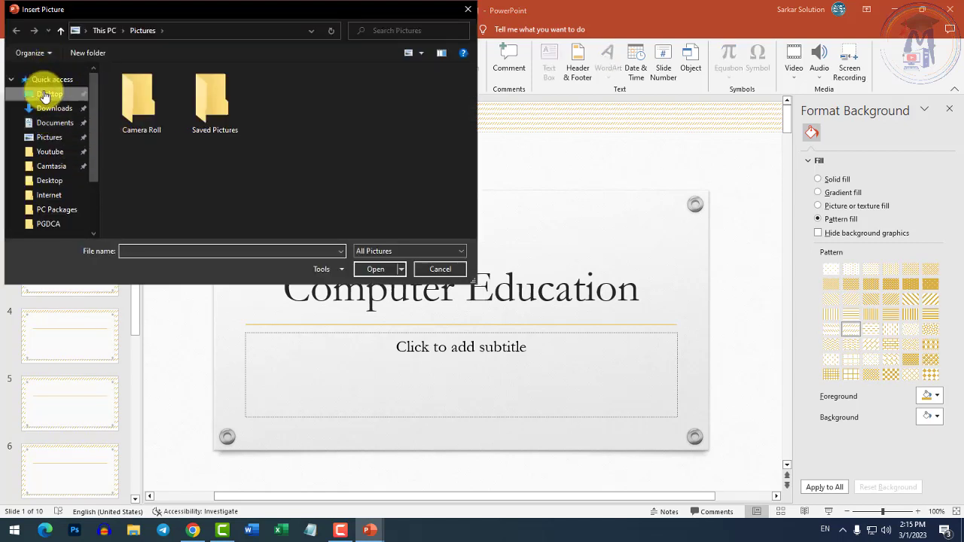
left_click(45, 95)
left_click(301, 113)
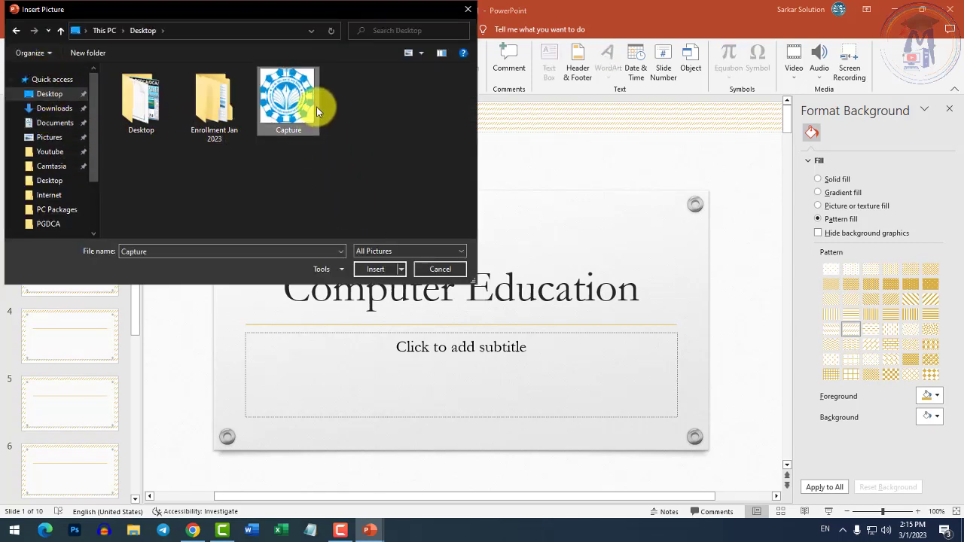
mouse_move(288, 100)
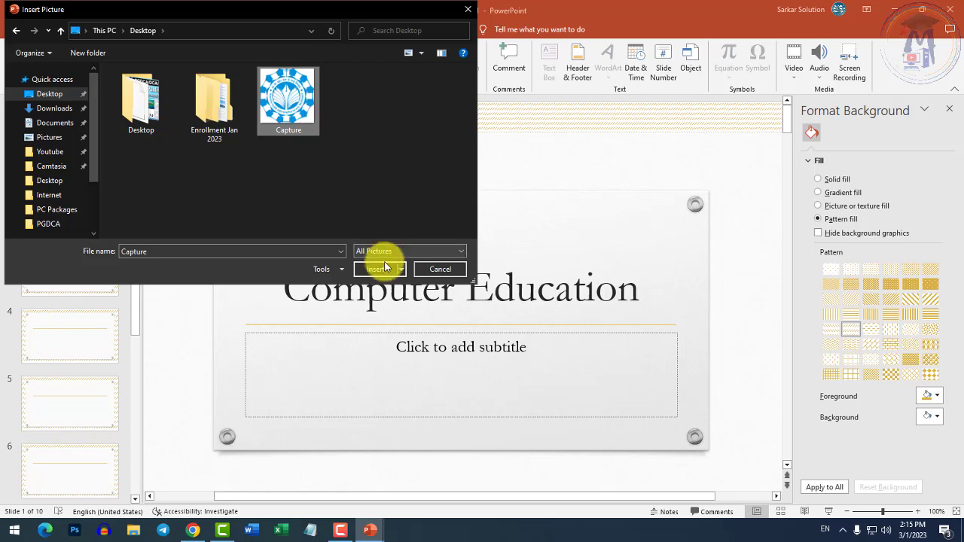
left_click(380, 269)
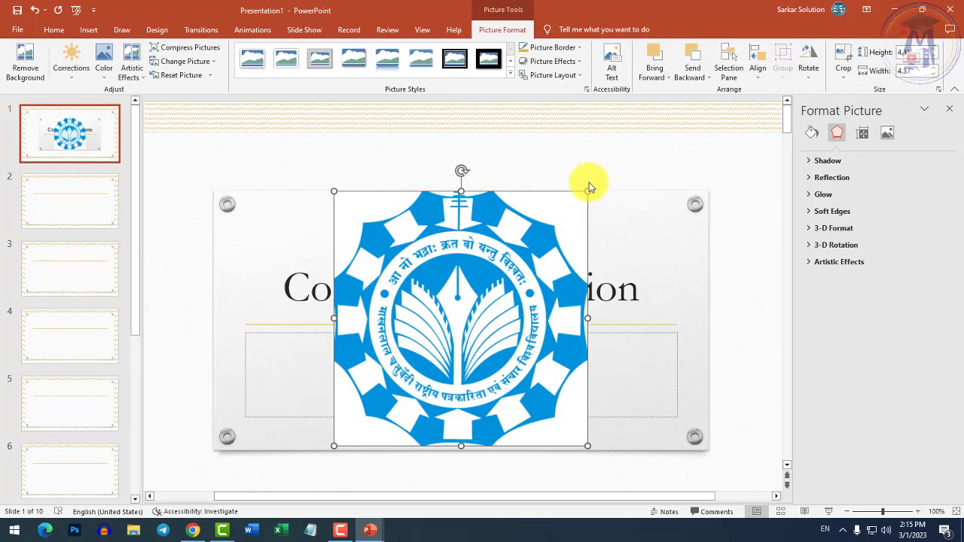
Step: Shrink the Capture logo and center it over the subtitle area
left_click_drag(587, 189, 462, 419)
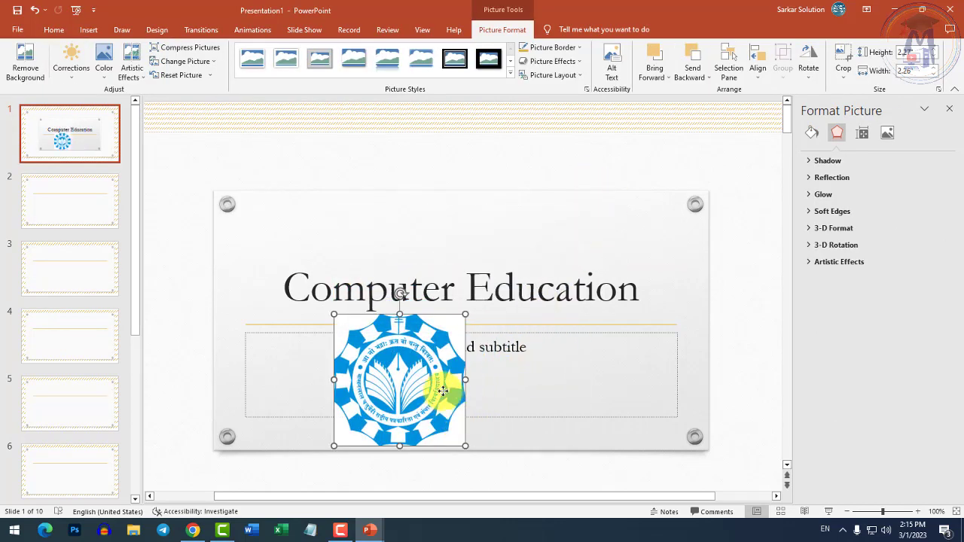
left_click_drag(441, 386, 491, 380)
left_click_drag(515, 439, 459, 375)
Step: Title slide 2 'Subjects'
left_click(52, 209)
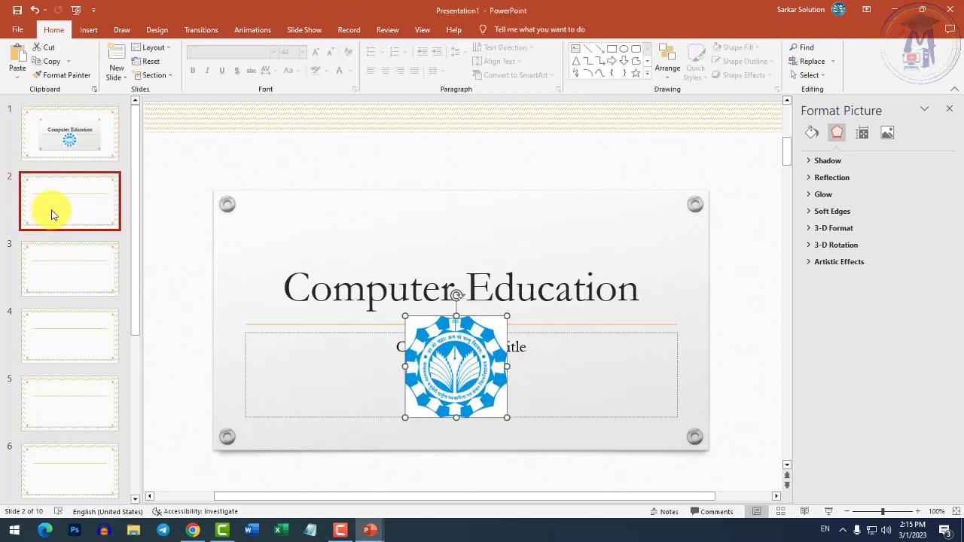
left_click(362, 221)
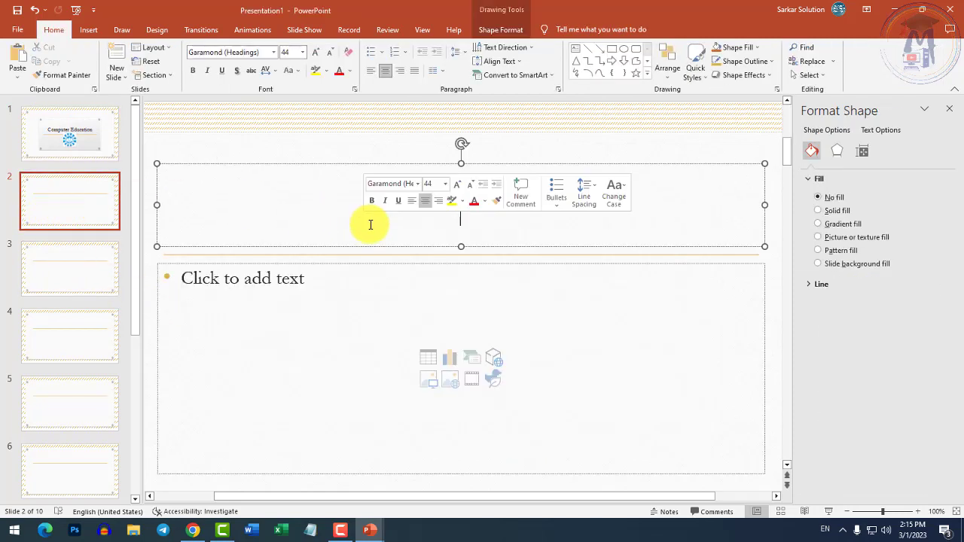
type("Subejct")
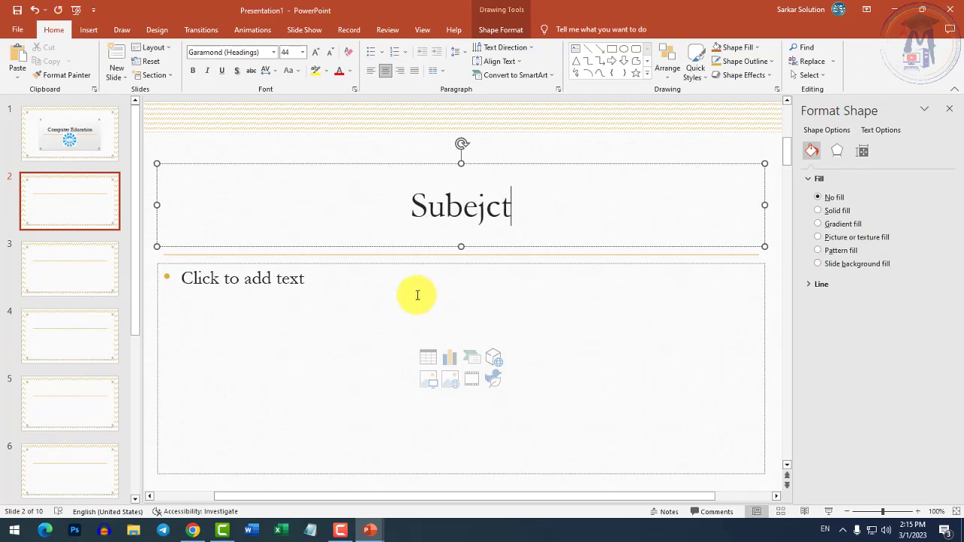
key("BackSpace")
key("BackSpace")
key("BackSpace")
key("BackSpace")
type("jects")
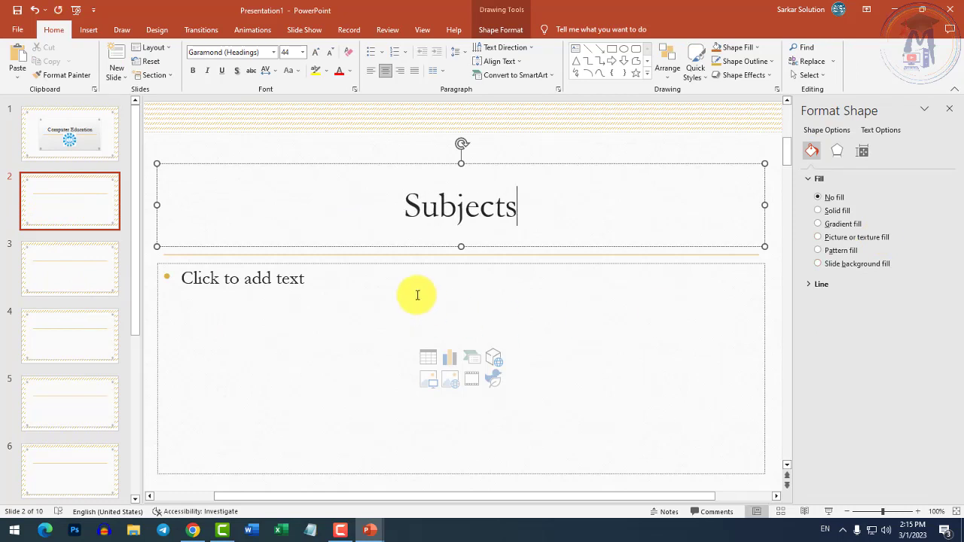
Step: List Fundamentals of Computer, PC Packages, Database Using MS Access and Fundamentals of Multimedia as bullets
left_click(338, 317)
type("Fu")
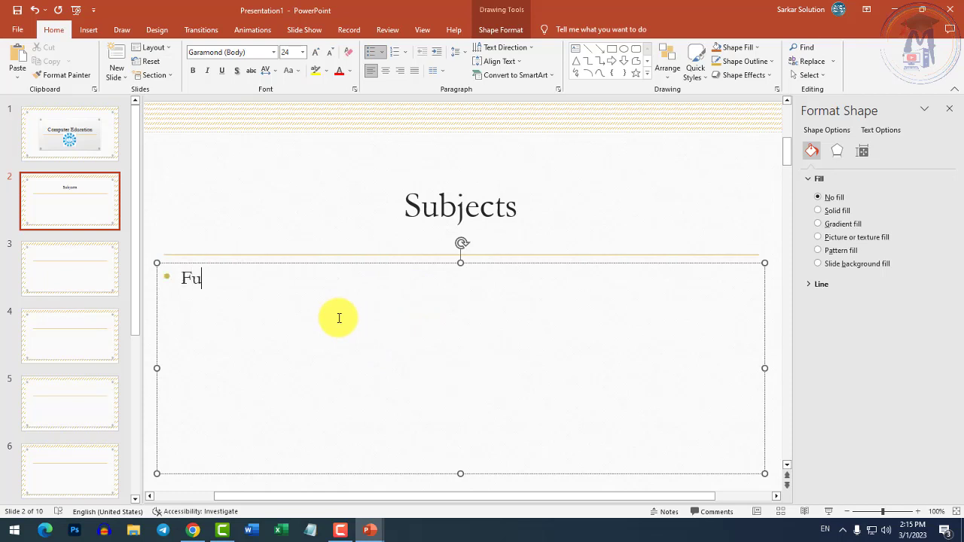
type("ndamentals of")
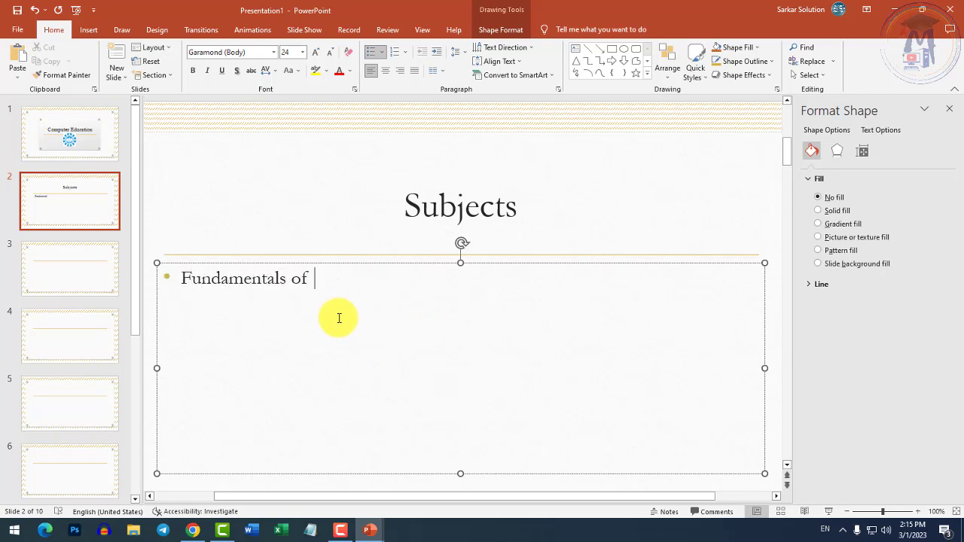
type("Compute")
type("PC")
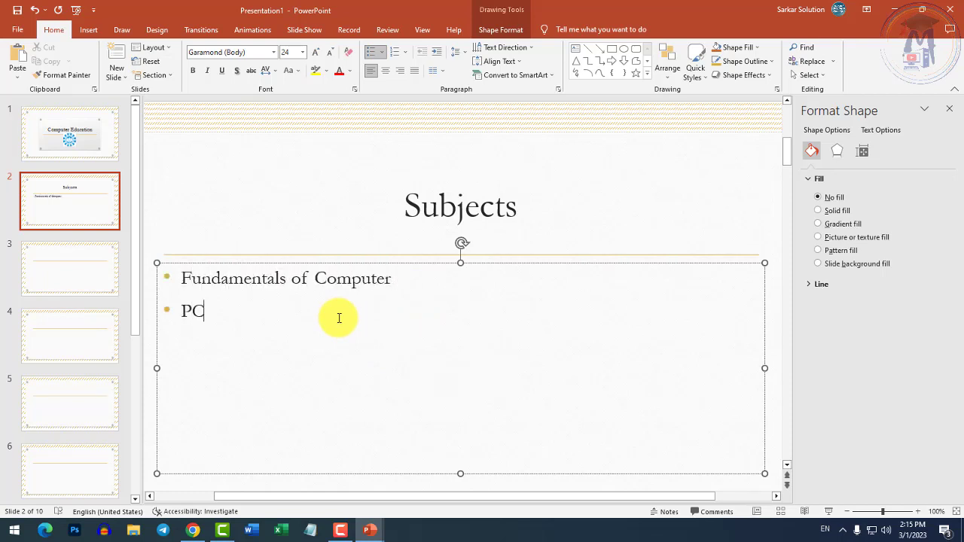
type(" PAs ")
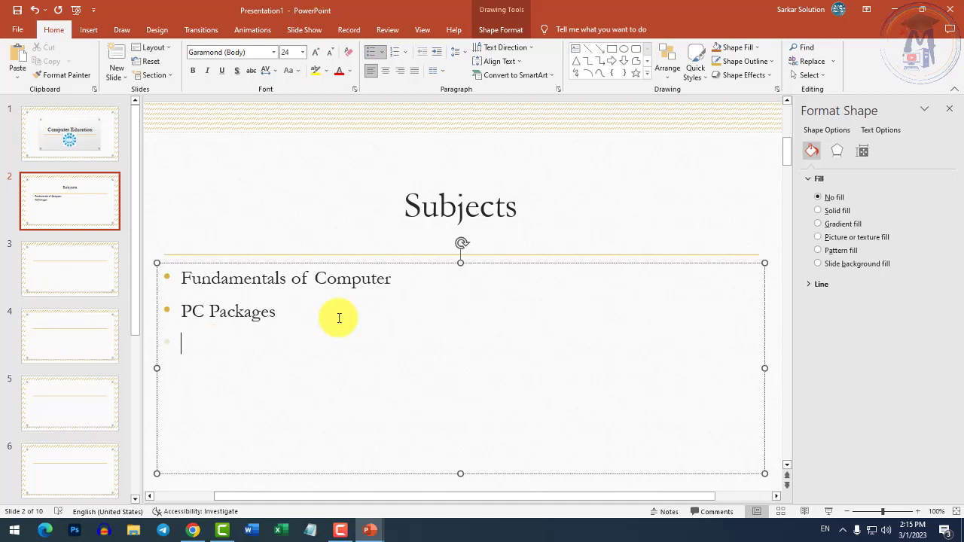
type("Database")
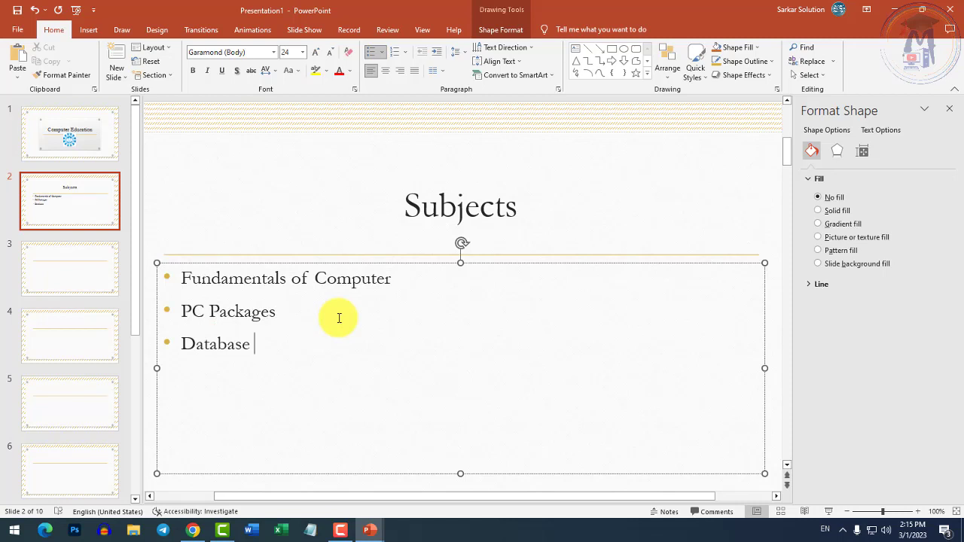
type(" Using MS")
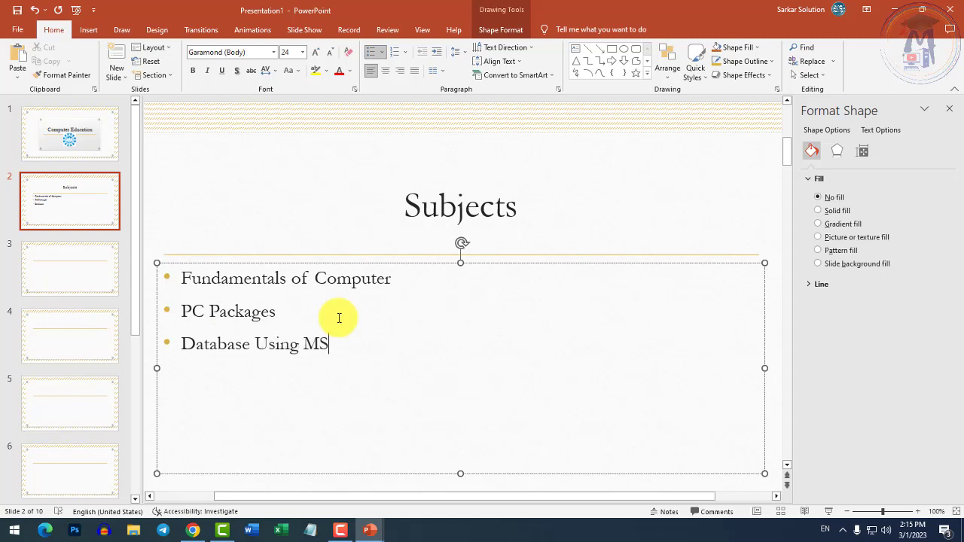
type(" Ac")
type("Fundamentals of Multimedia")
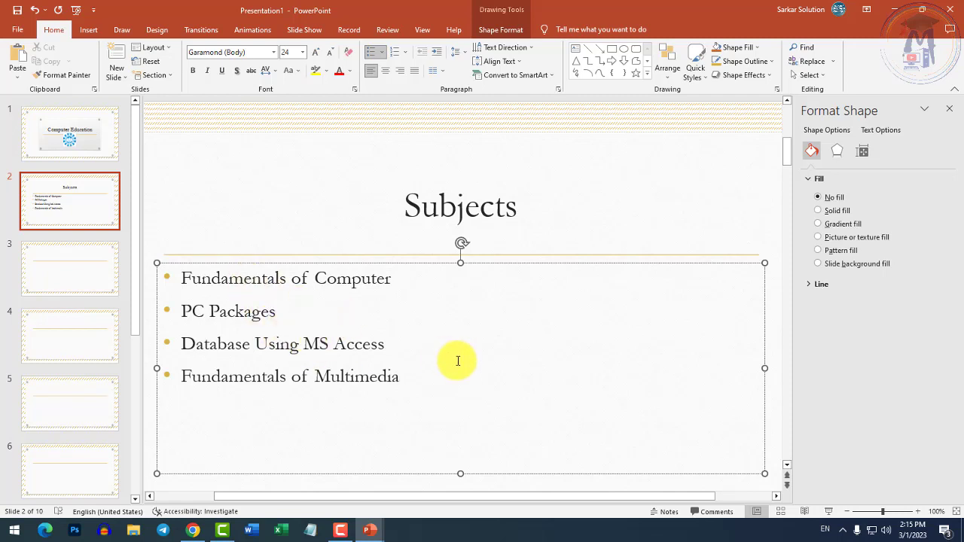
left_click_drag(452, 383, 118, 250)
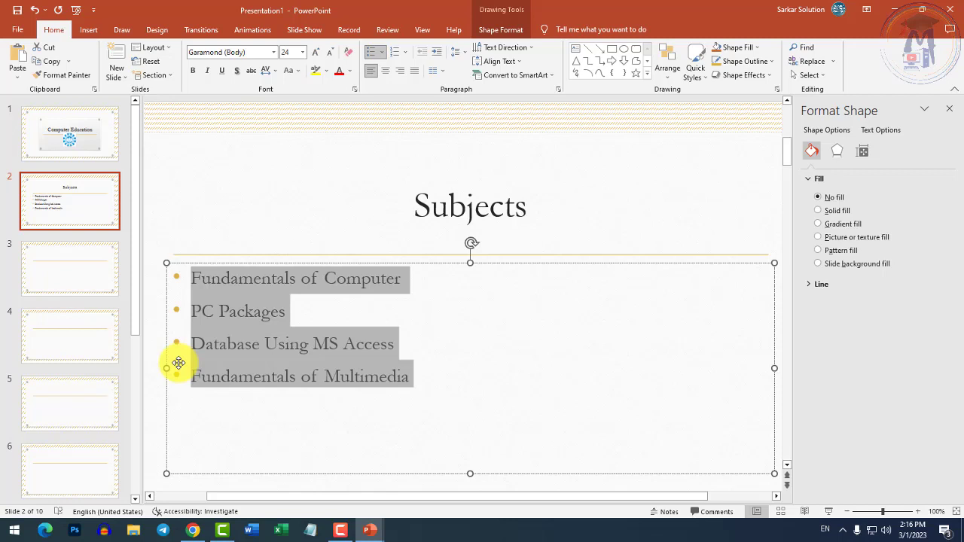
Step: Browse the bullet style choices for the Subjects list, keeping the round bullets for now
left_click(204, 345)
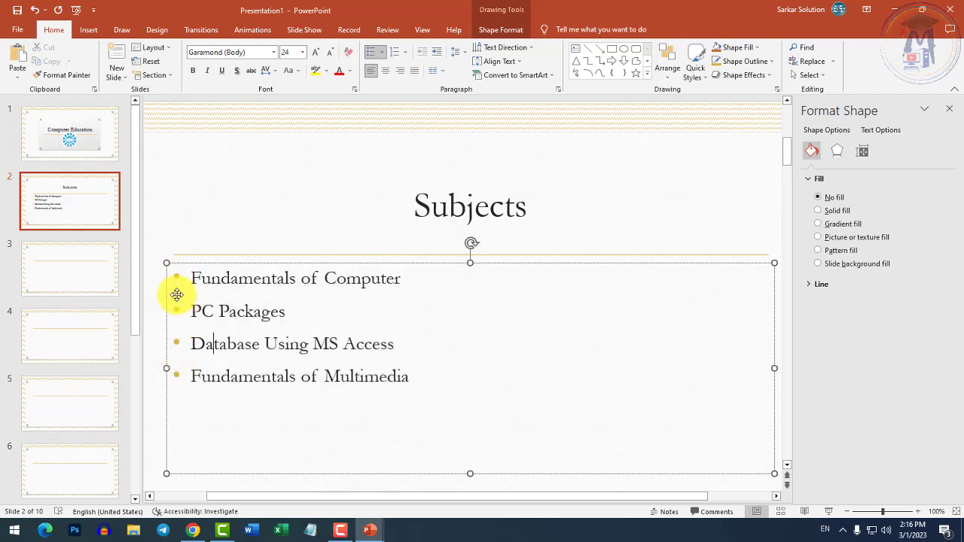
left_click(381, 52)
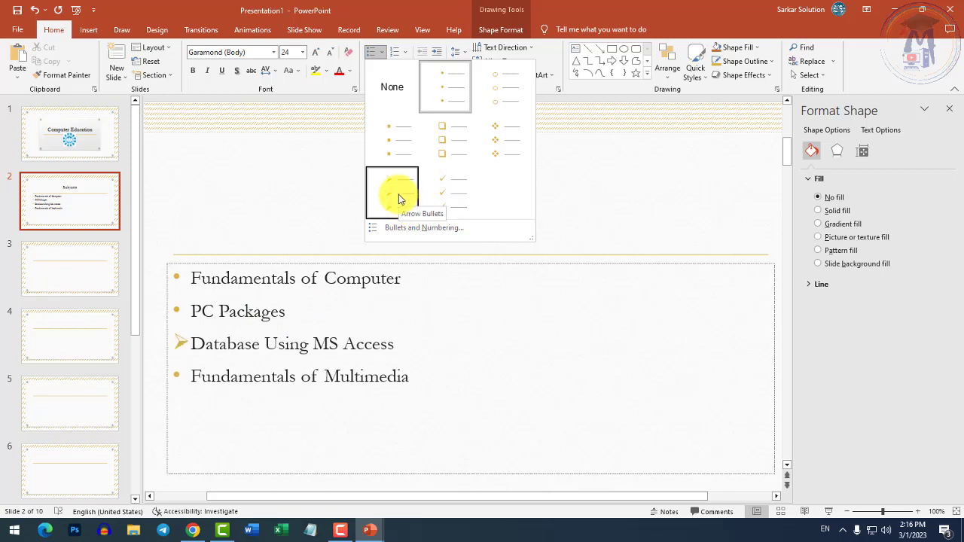
left_click(403, 309)
left_click(442, 263)
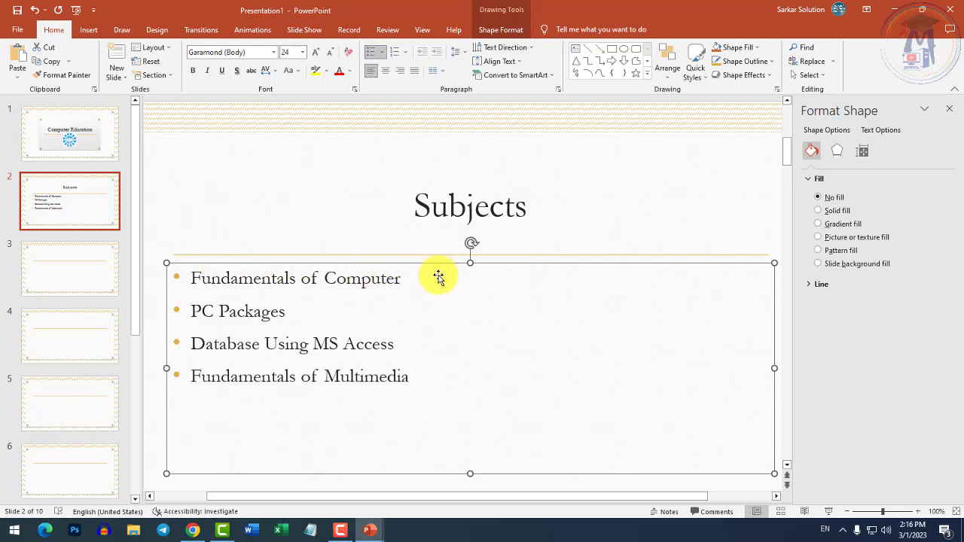
left_click(382, 54)
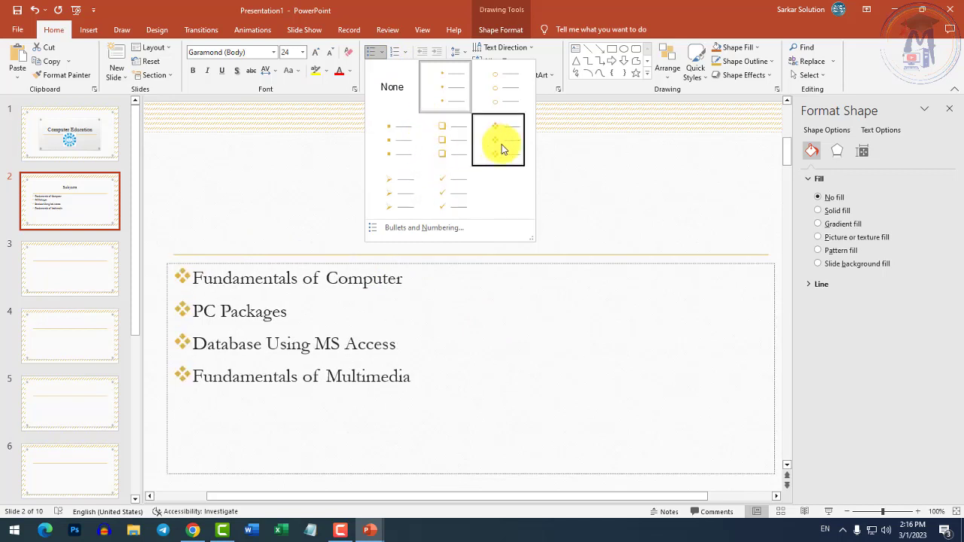
left_click(396, 336)
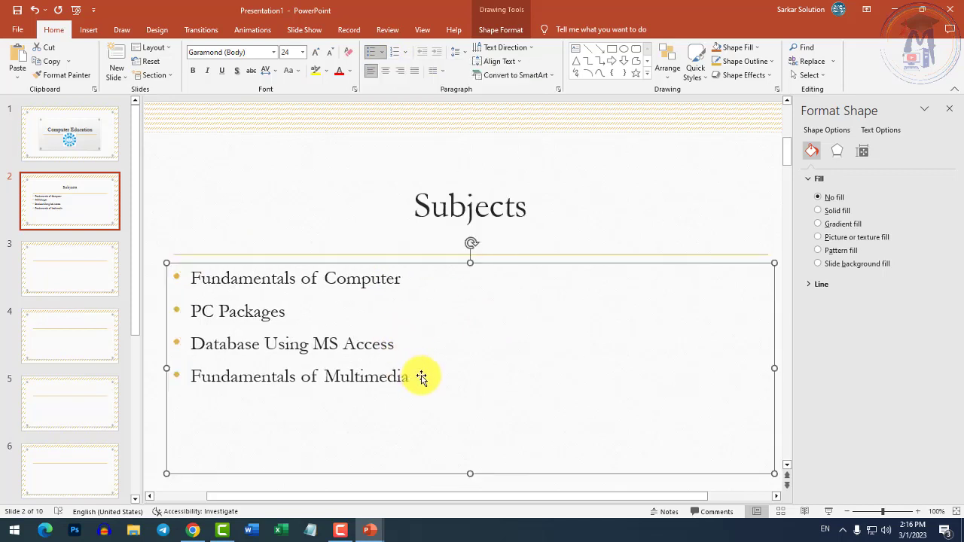
left_click_drag(411, 377, 396, 366)
key("ctrl+z")
Step: Select all four bullet lines and apply the diamond bullet style
left_click(366, 377)
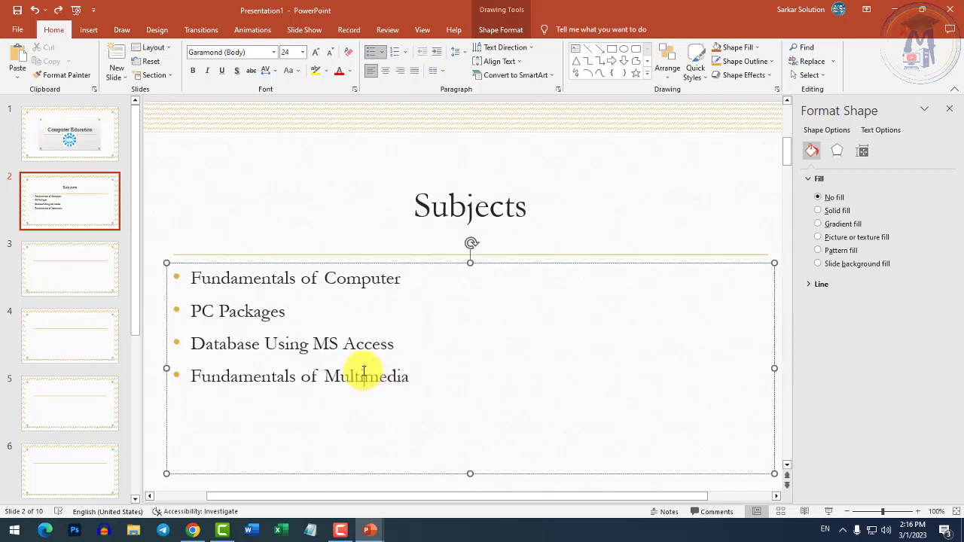
key("ctrl+a")
left_click(381, 52)
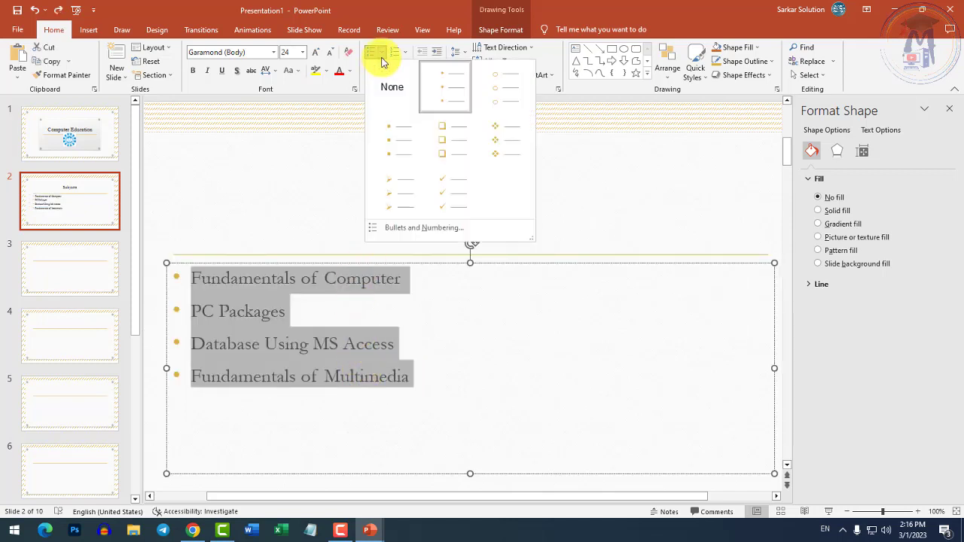
left_click(493, 143)
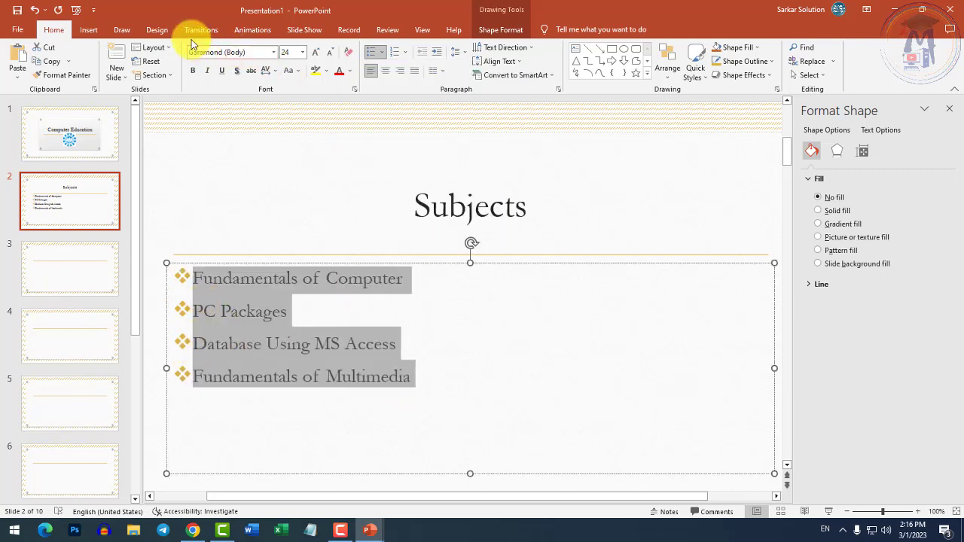
Step: Apply the wood-textured theme to all slides and close the Format Shape pane
left_click(157, 31)
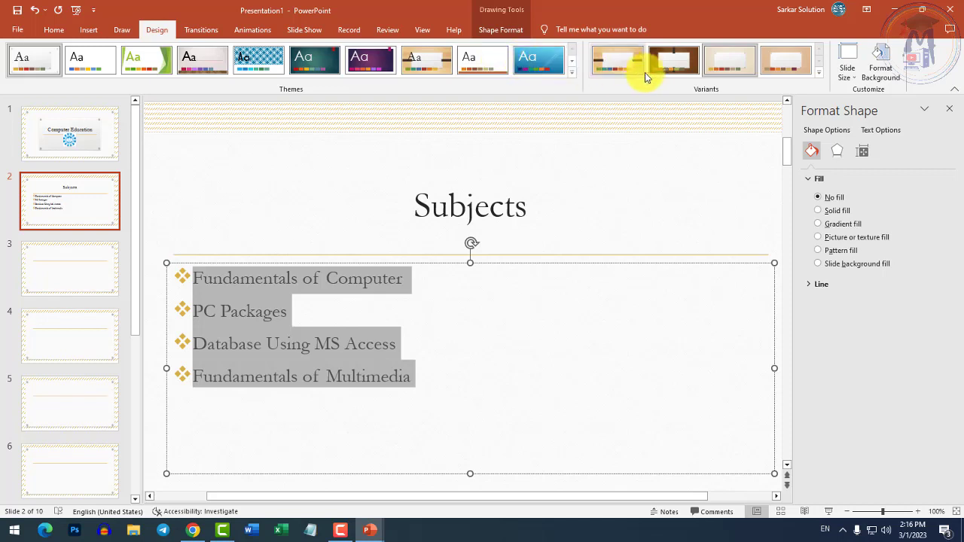
left_click(149, 63)
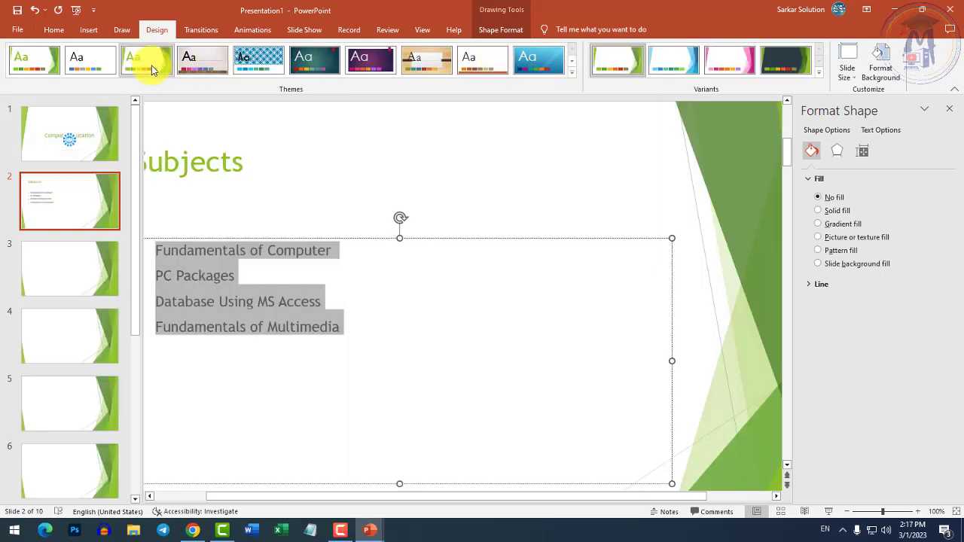
left_click(216, 66)
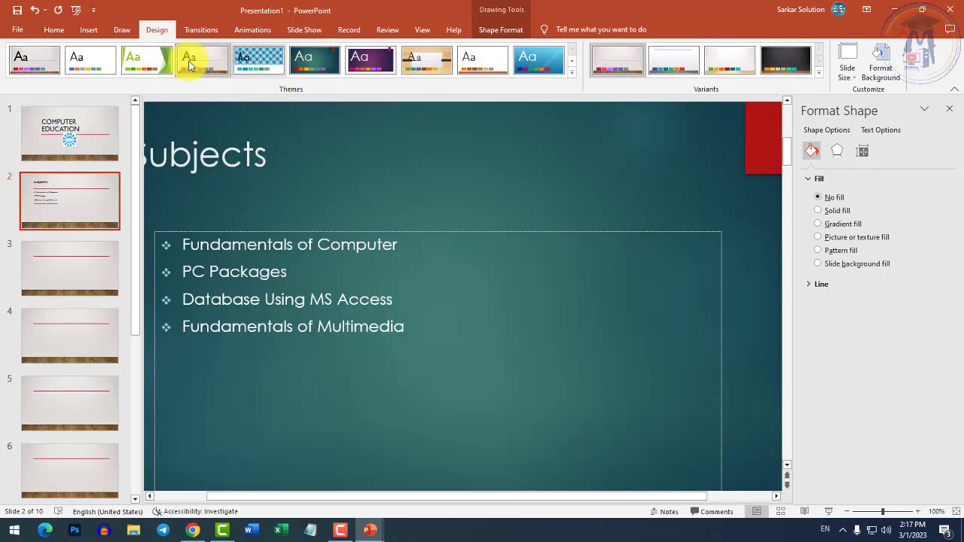
key("ctrl+a")
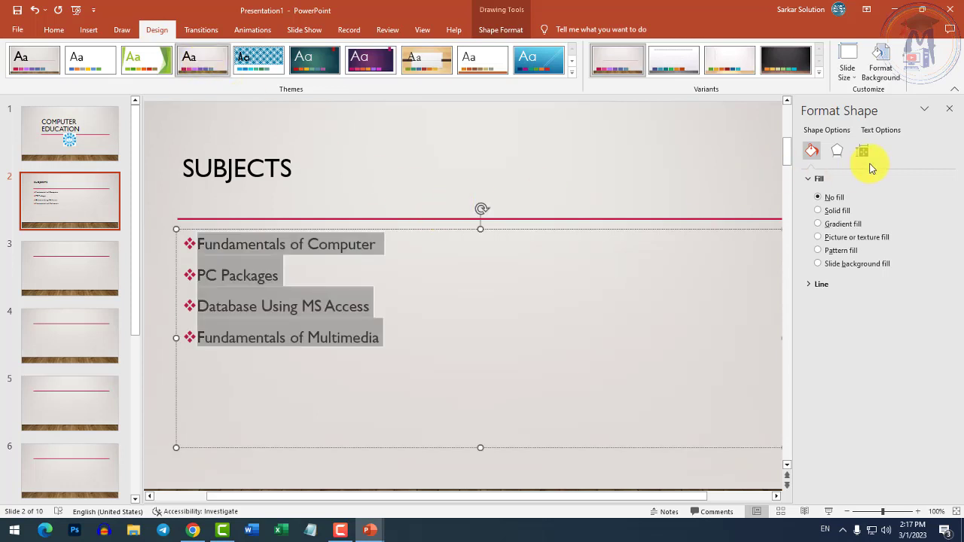
left_click(951, 109)
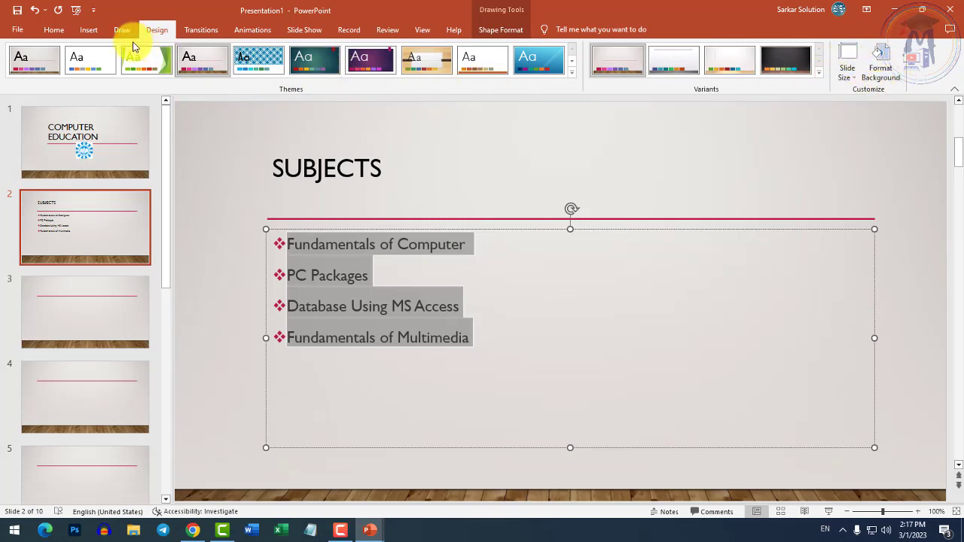
left_click(88, 30)
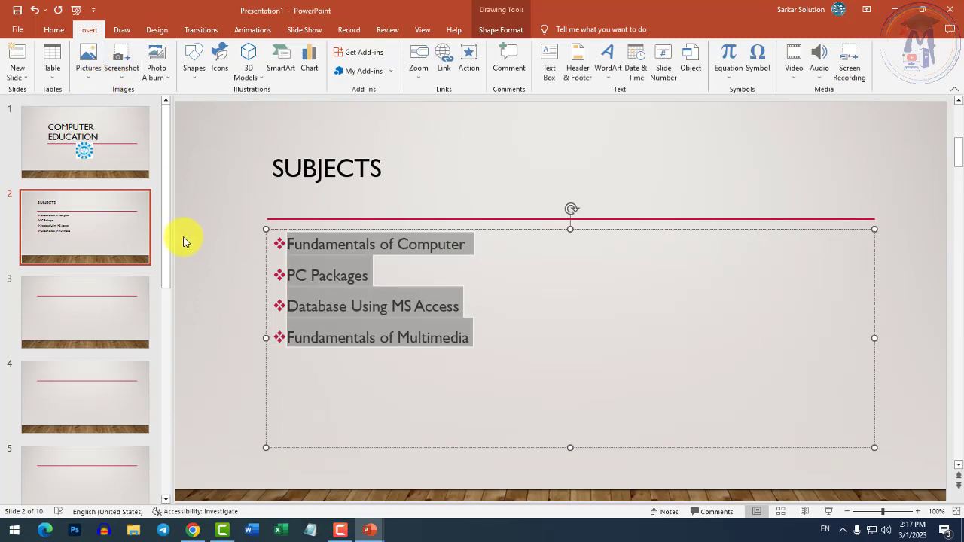
Step: Title slide 3 'FUNDAMENTALS OF COMPUTER'
left_click(341, 209)
left_click(365, 327)
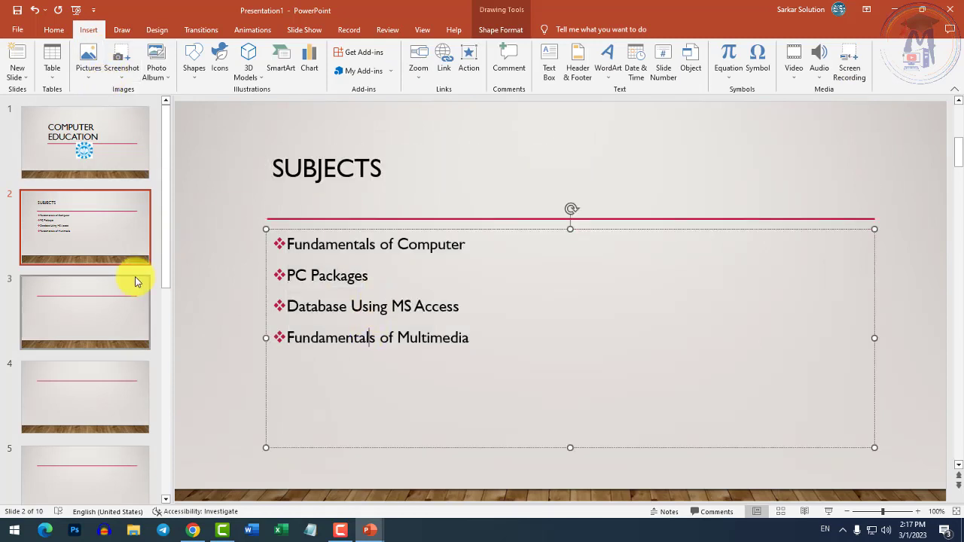
triple_click(376, 244)
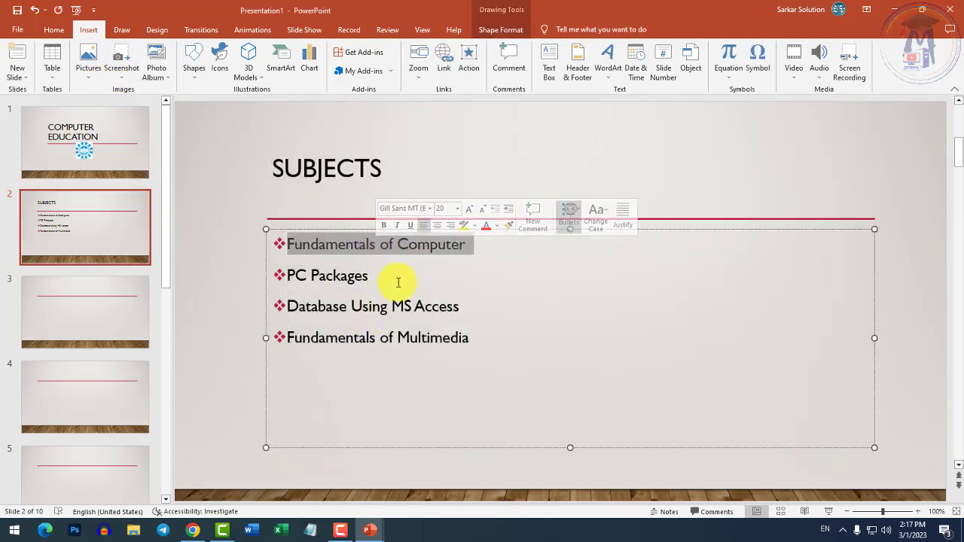
left_click(74, 321)
left_click(346, 206)
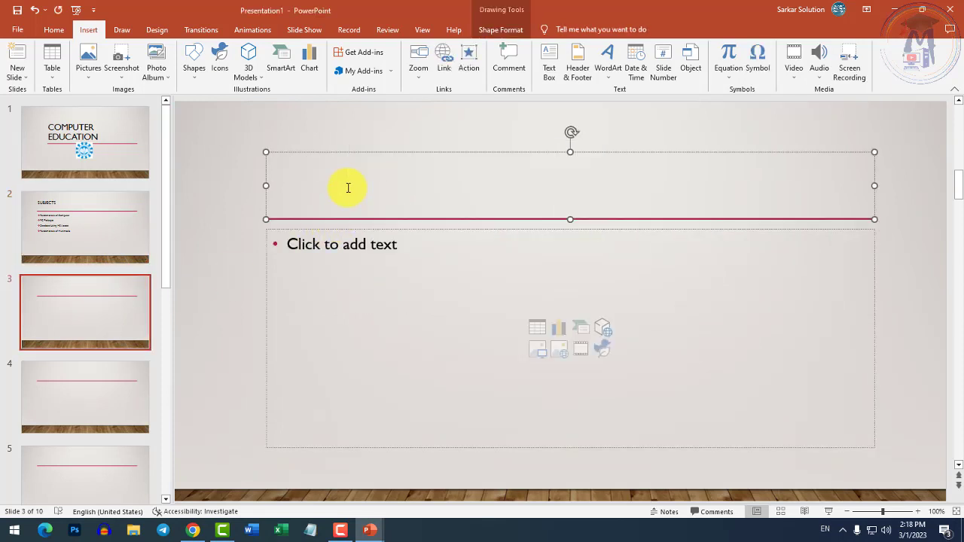
type("FUNDA")
key("BackSpace")
key("BackSpace")
key("BackSpace")
type("U")
type("NDAMENTALS OF ")
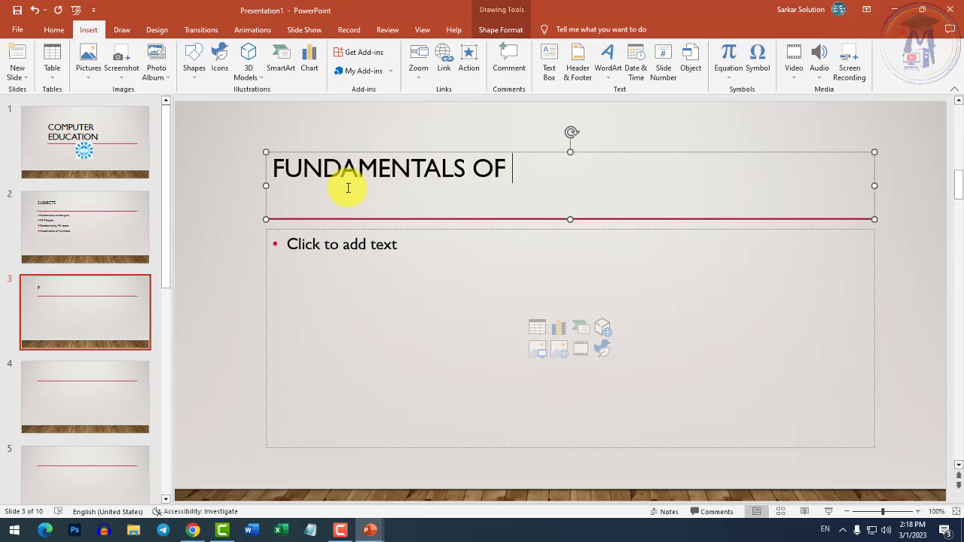
type("COMPUTER")
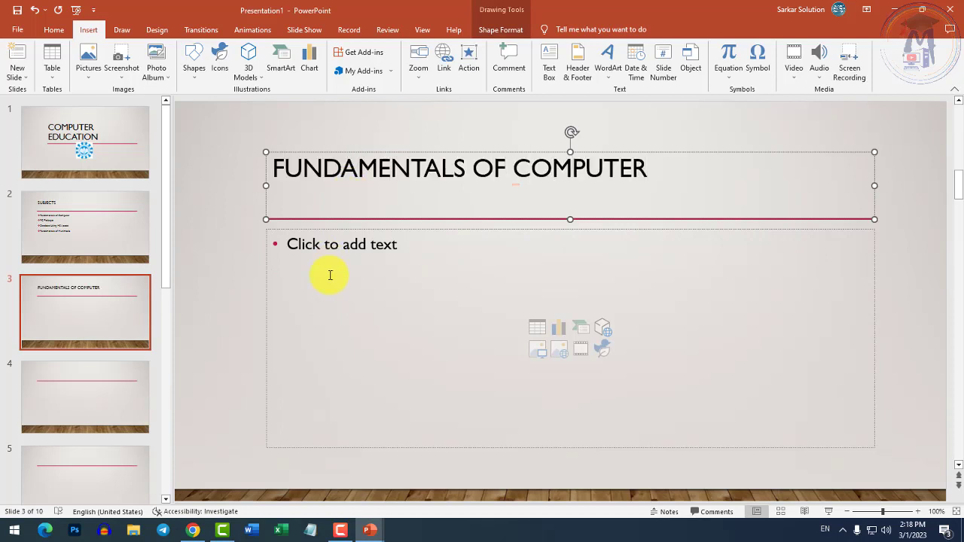
Step: Add bullets Hardware, Software, Programming, Internet and Networking to slide 3
left_click(322, 290)
type("Hardw")
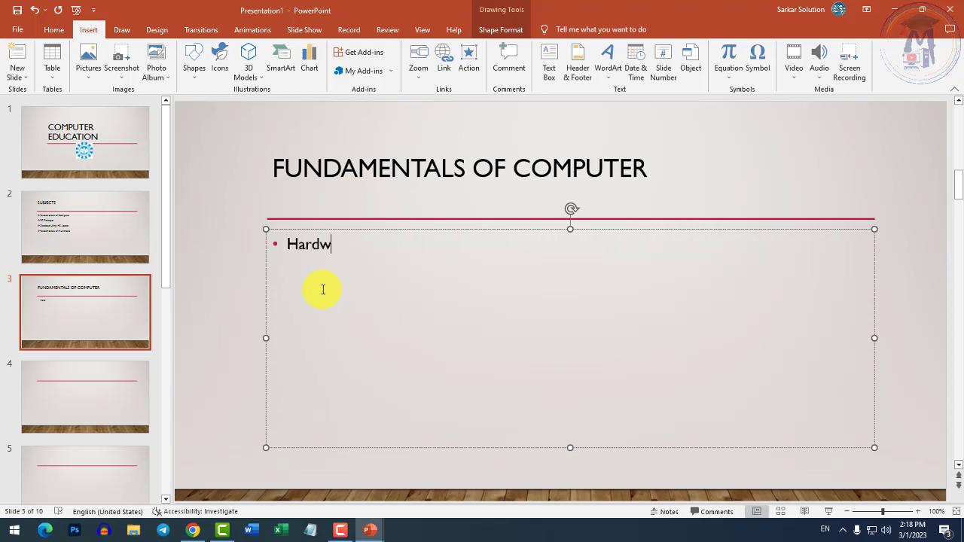
type("are")
key("Return")
type("Softwar")
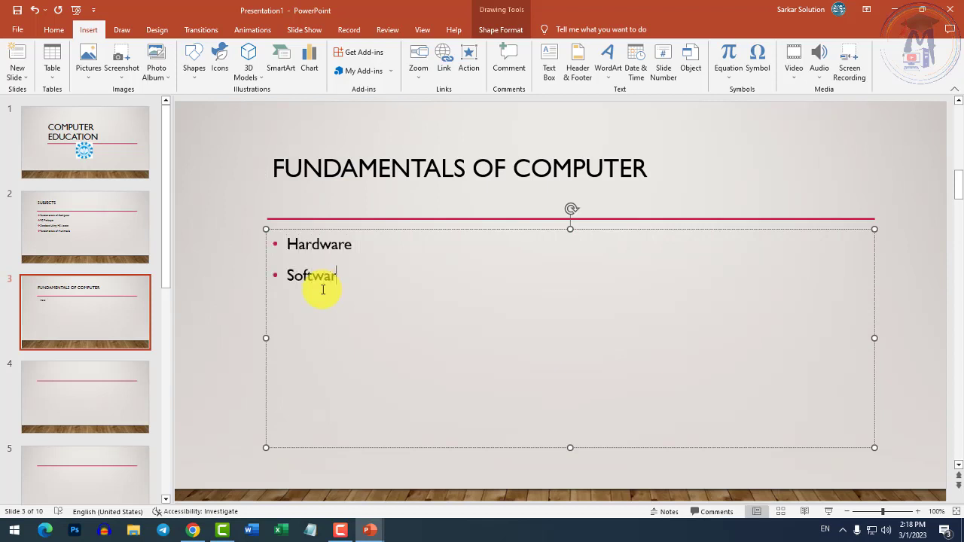
type("e")
key("Return")
type("Prog")
type("ramming")
key("Return")
type("Int")
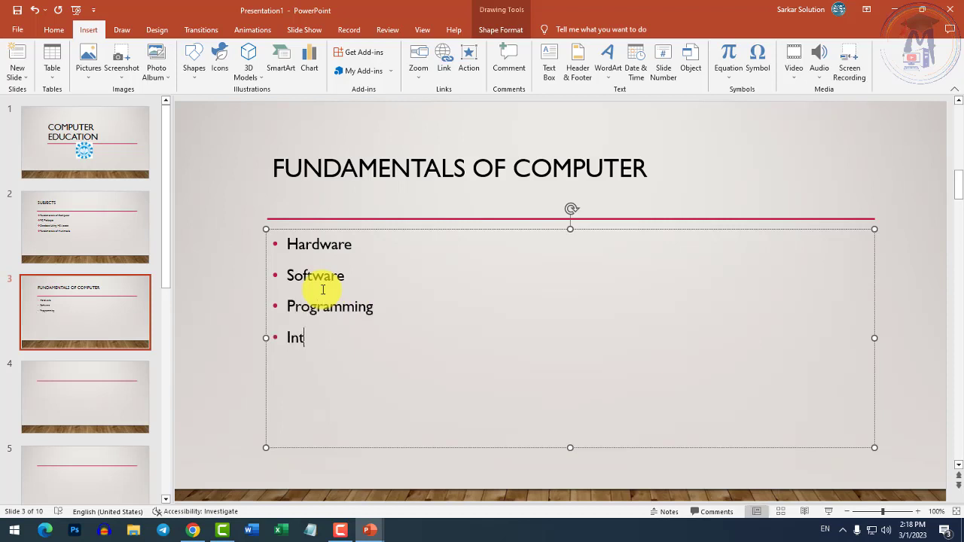
type("ernet")
key("Return")
type("Networking")
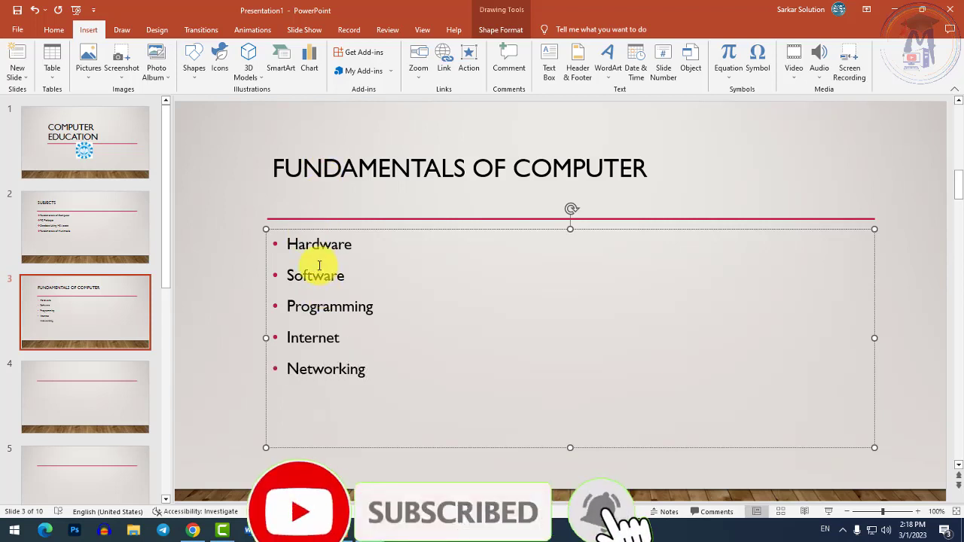
double_click(318, 246)
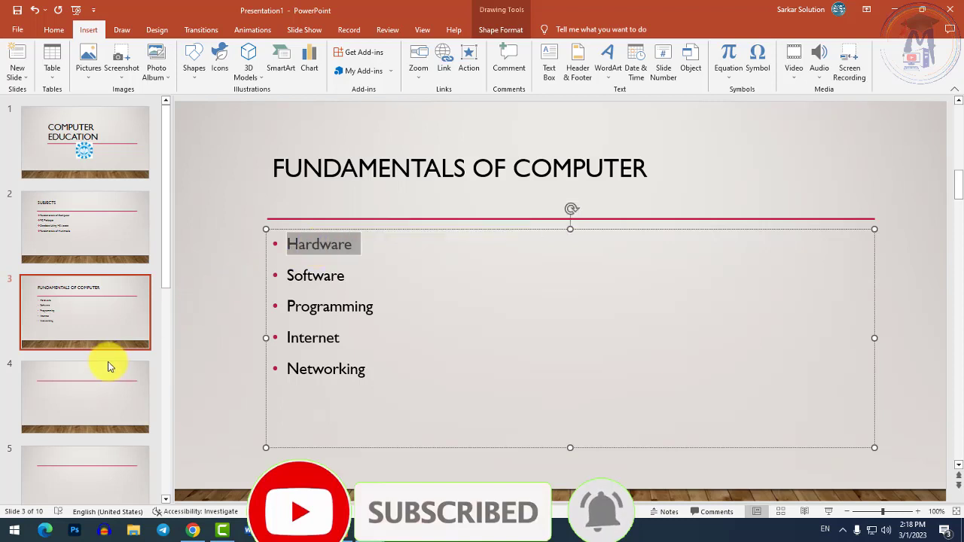
left_click(94, 380)
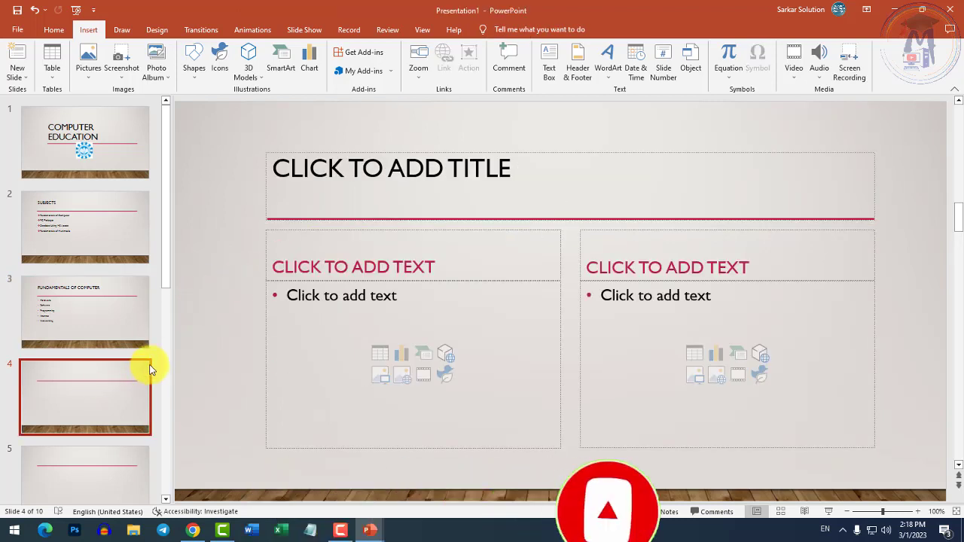
Step: Switch slides 4 and 5 to the Title and Content layout
left_click(105, 469)
scroll(107, 421, "down", 1)
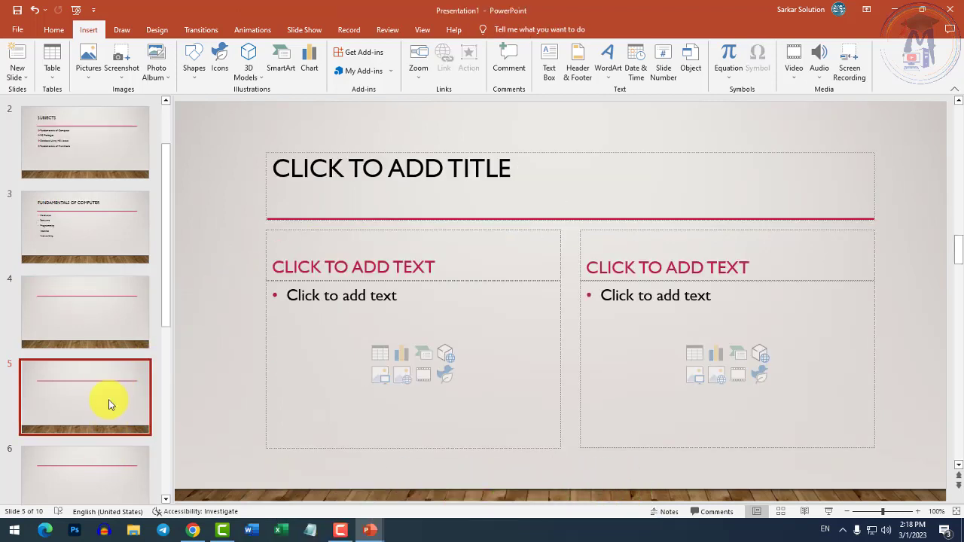
left_click(119, 308)
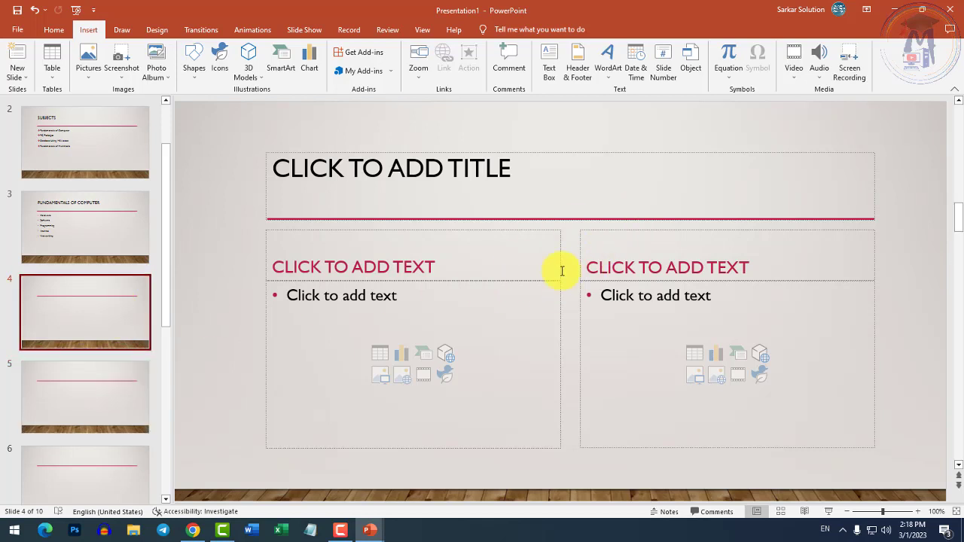
left_click(54, 29)
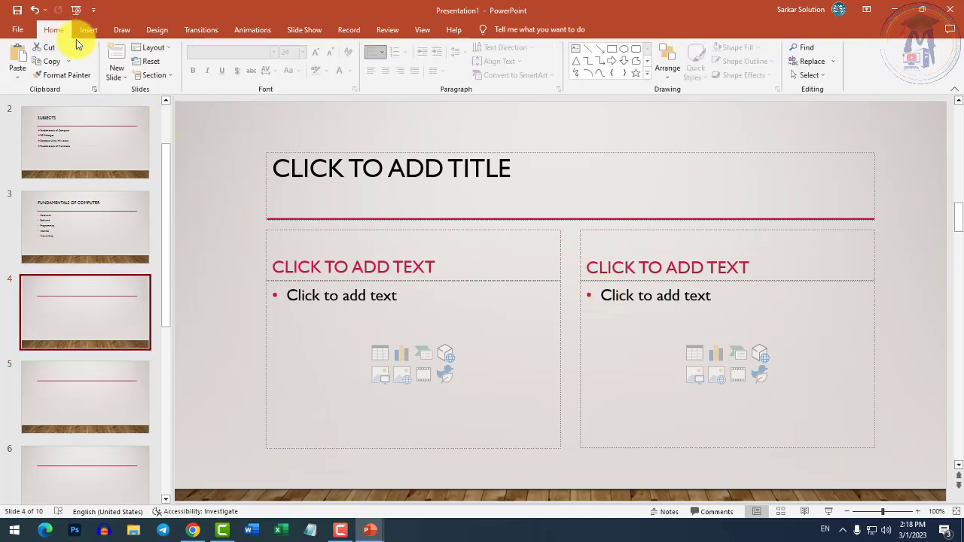
left_click(151, 48)
left_click(233, 94)
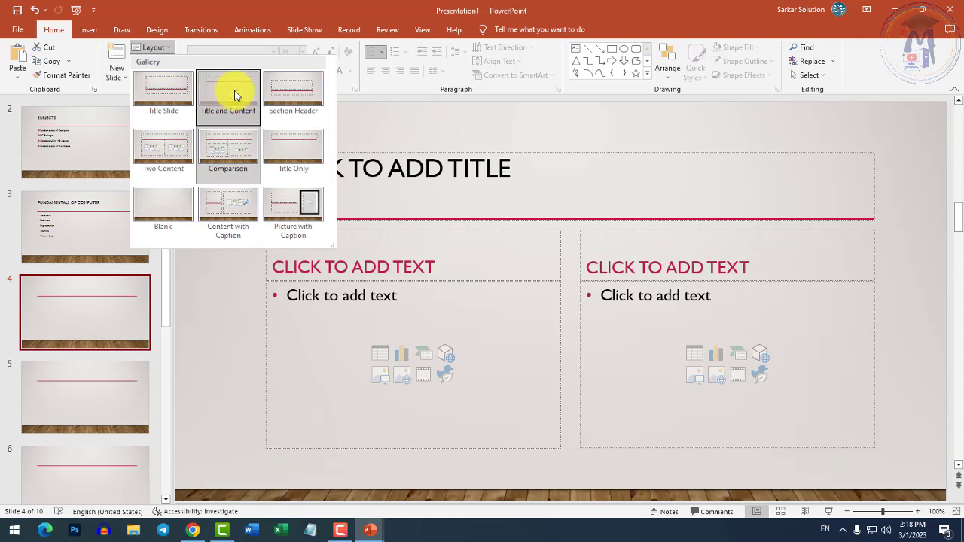
left_click(97, 418)
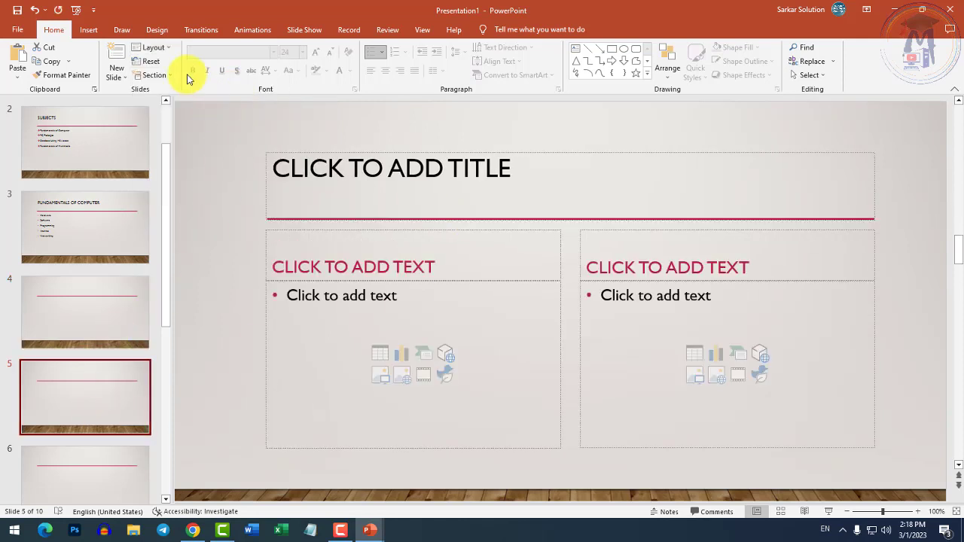
left_click(159, 46)
left_click(218, 99)
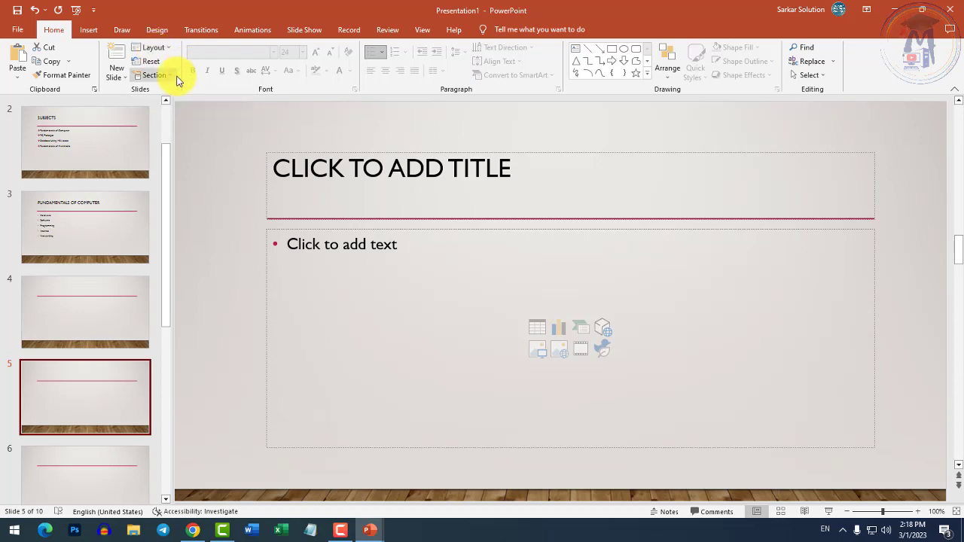
left_click(121, 283)
Step: Select the empty slide 4 thumbnail to edit it
left_click(109, 242)
left_click(118, 312)
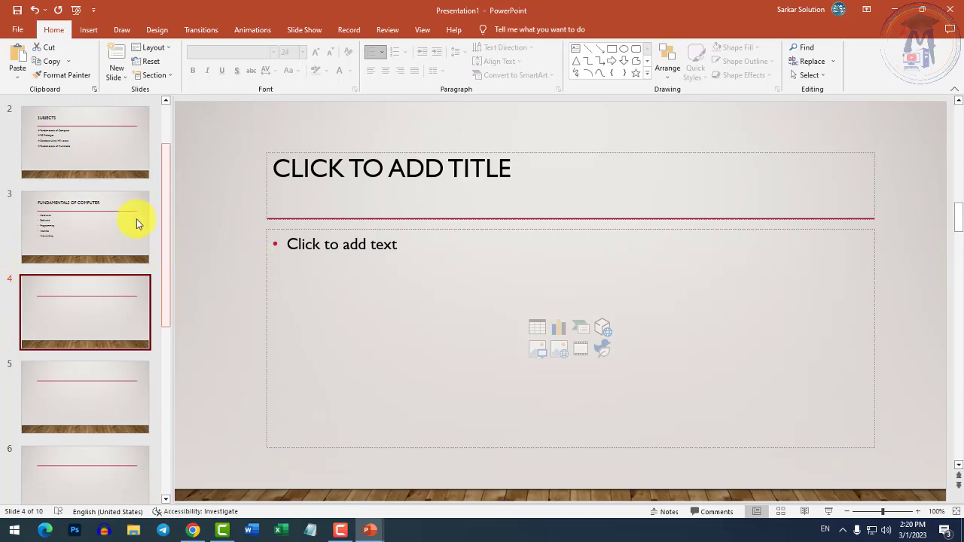
Step: Title slide 4 'HARDWARE'
left_click(118, 207)
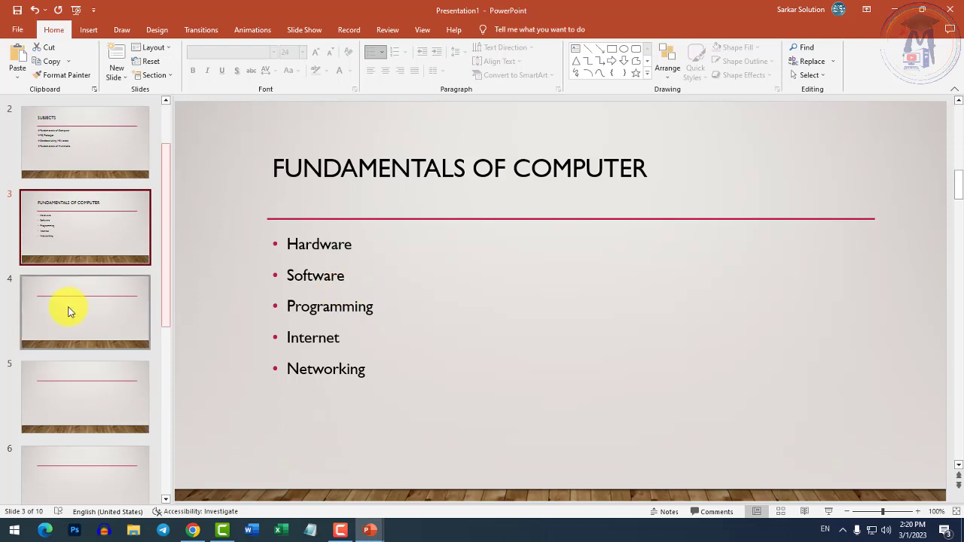
left_click(69, 311)
left_click(324, 199)
type("HJA")
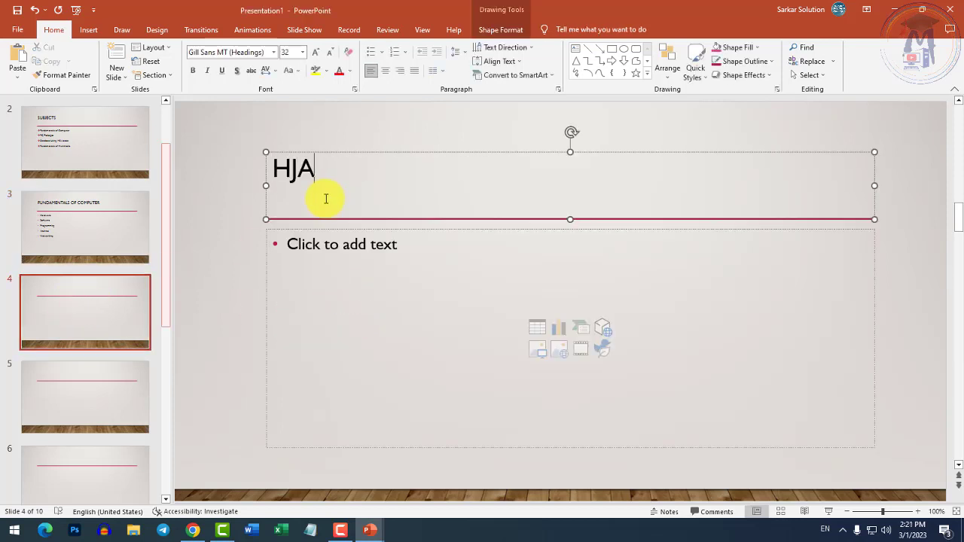
key("BackSpace")
key("BackSpace")
key("BackSpace")
type("HARDWARE")
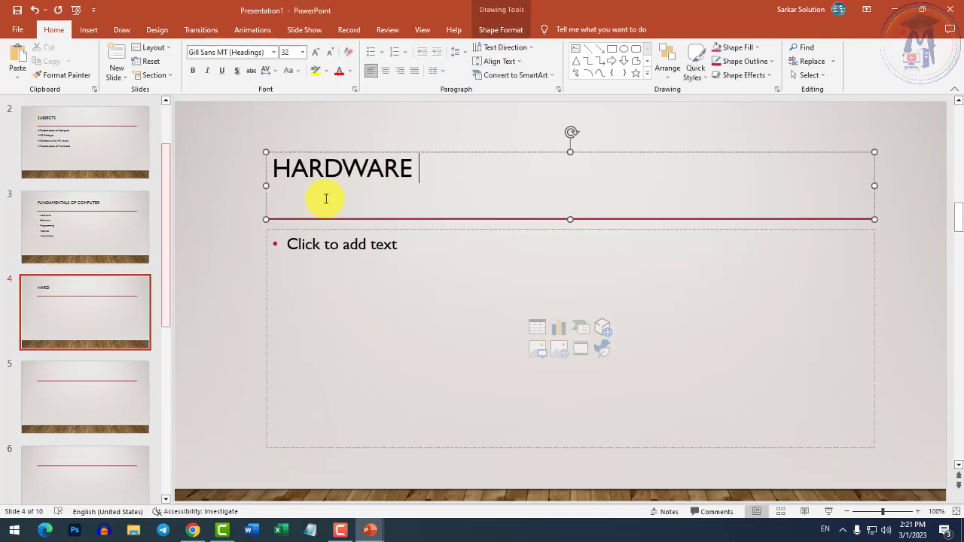
Step: Add bullets Input Devices, Output Devices and Processing to slide 4
left_click(360, 273)
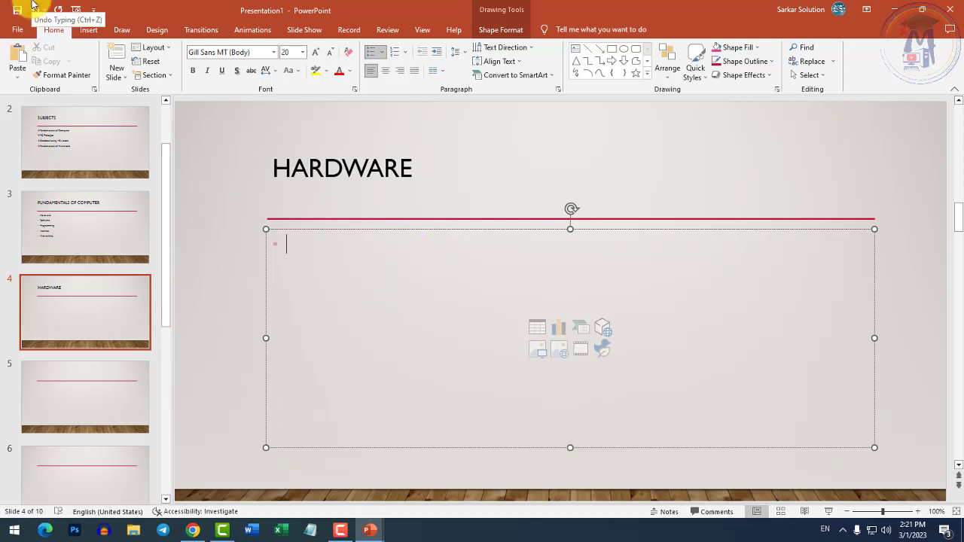
type("Input")
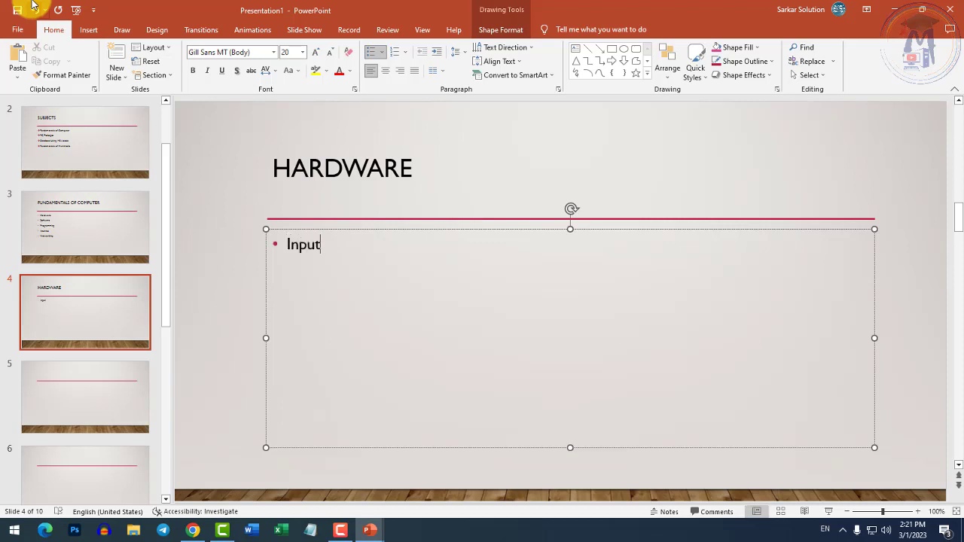
type("Decv")
key("BackSpace")
key("BackSpace")
type("vices")
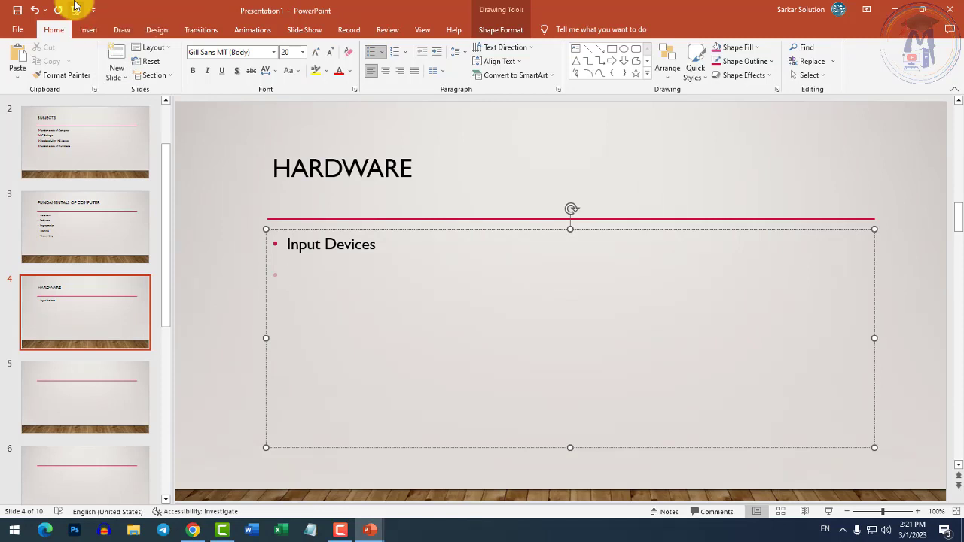
type("Output ")
type("Devices")
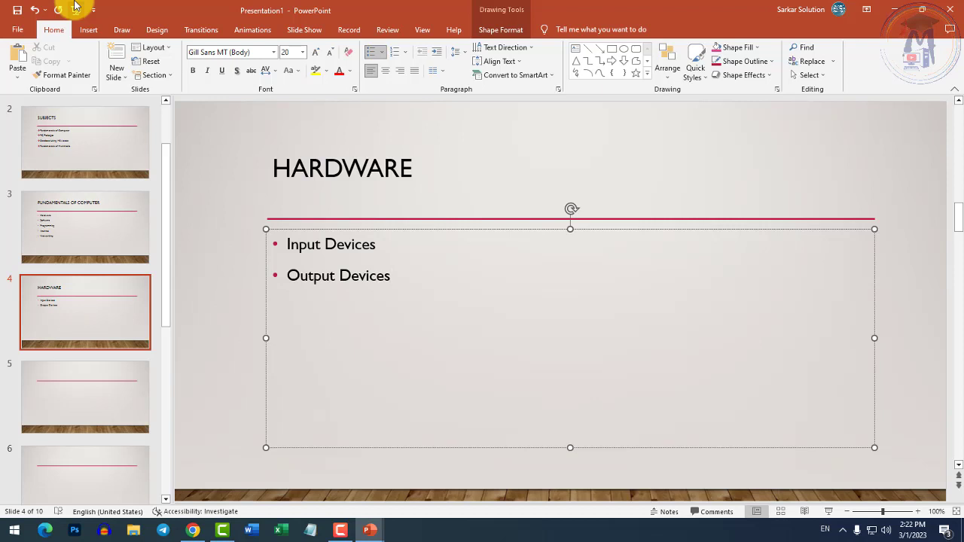
key("Return")
type("Process")
type("ing")
key("Return")
Step: Title slide 5 'SOFTWARE'
left_click(305, 167)
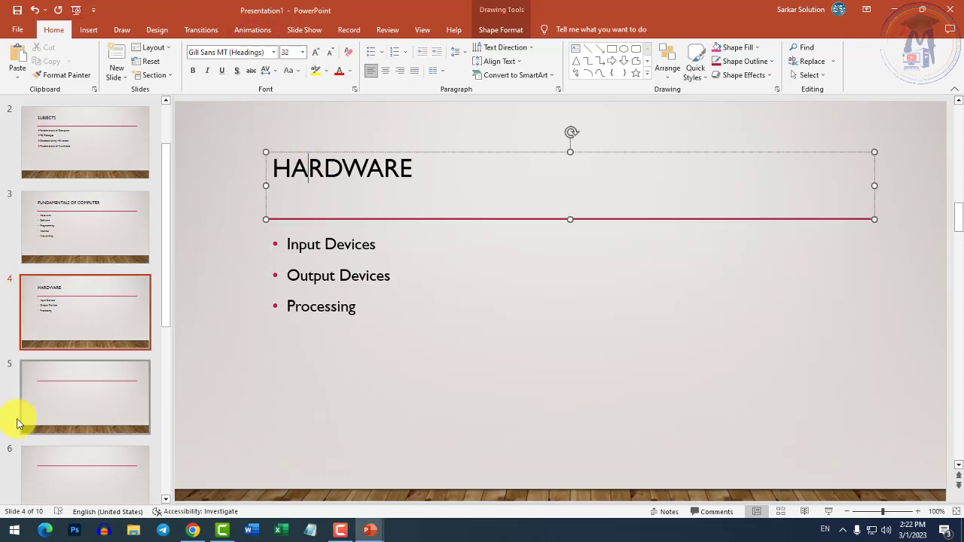
left_click(31, 421)
left_click(411, 174)
type("S")
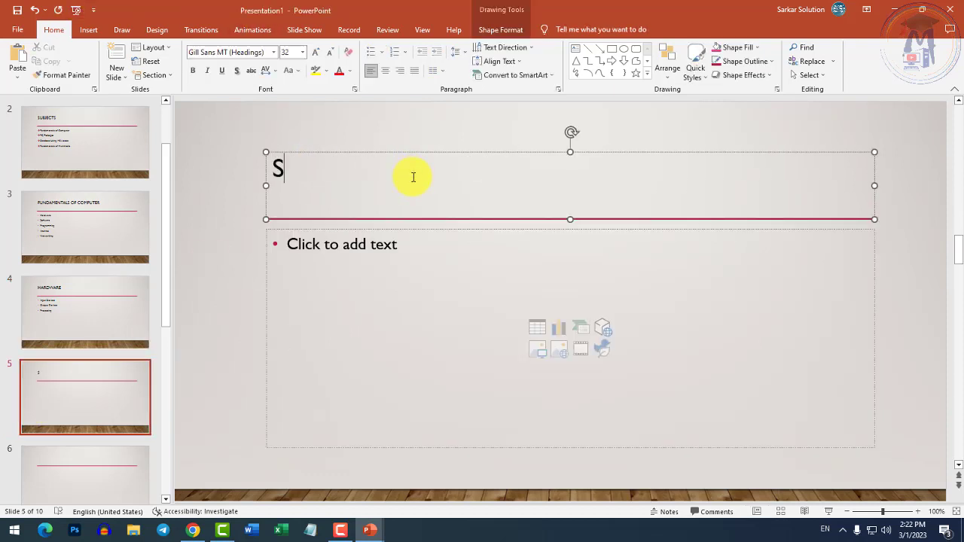
type("O")
key("BackSpace")
key("BackSpace")
type("SOFT")
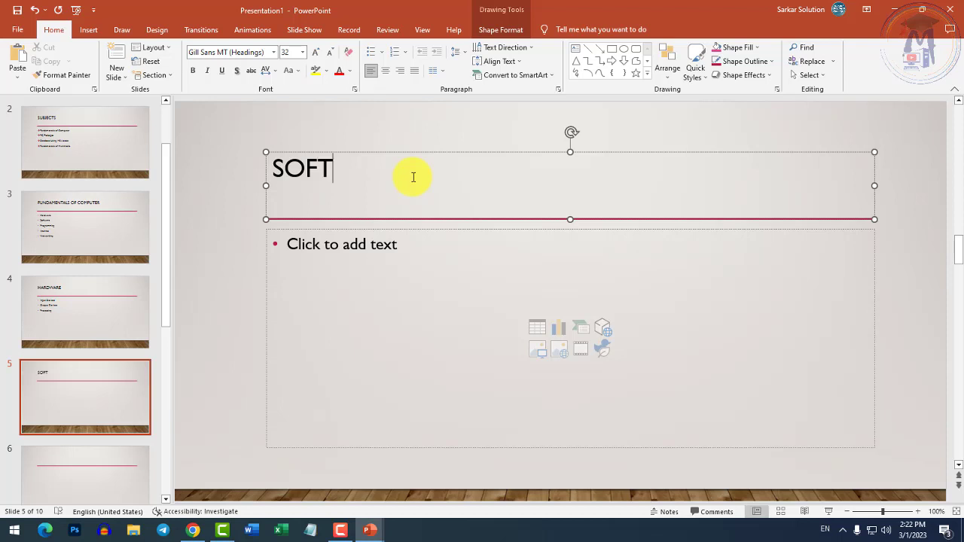
type("WARE")
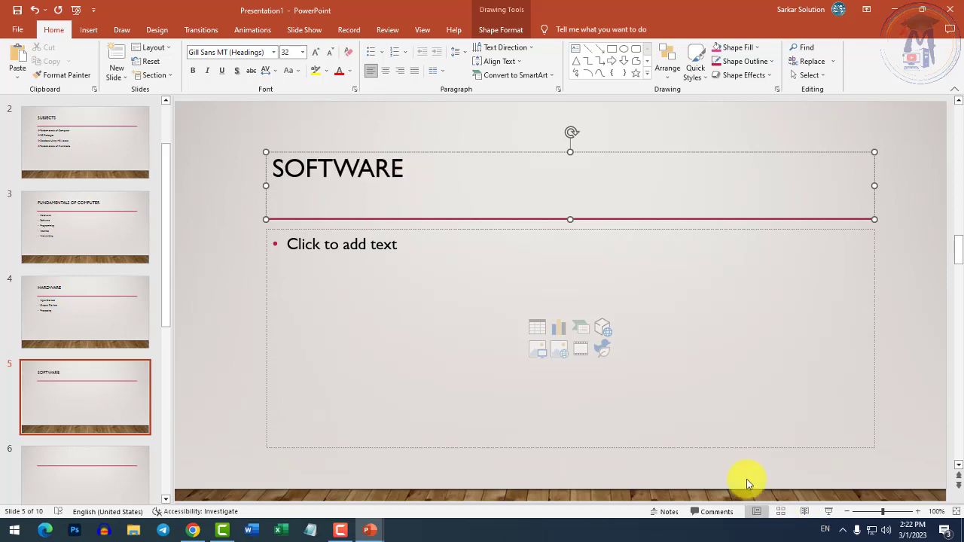
Step: Add bullets System Software, Application Software and Utility Software to slide 5
left_click(414, 288)
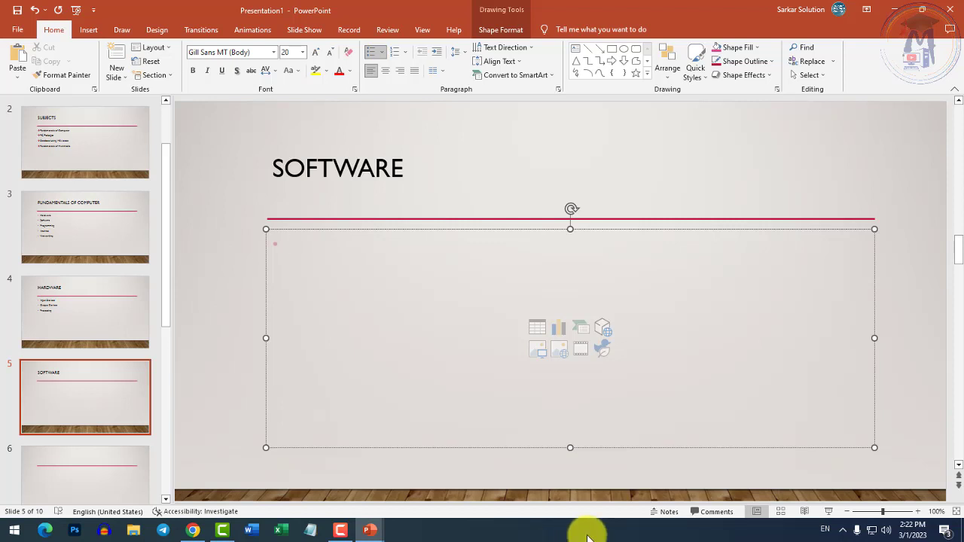
type("System")
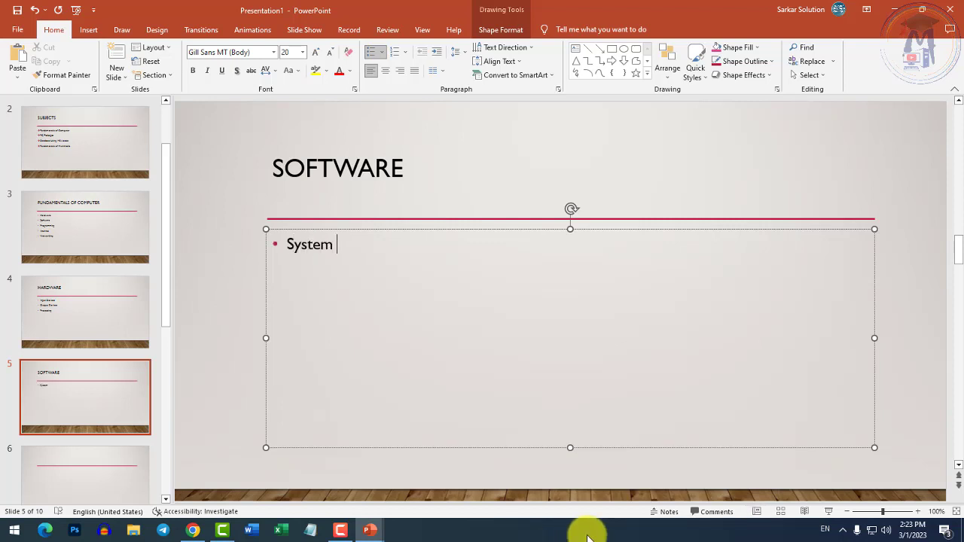
scroll(372, 387, "up", 5, "ctrl")
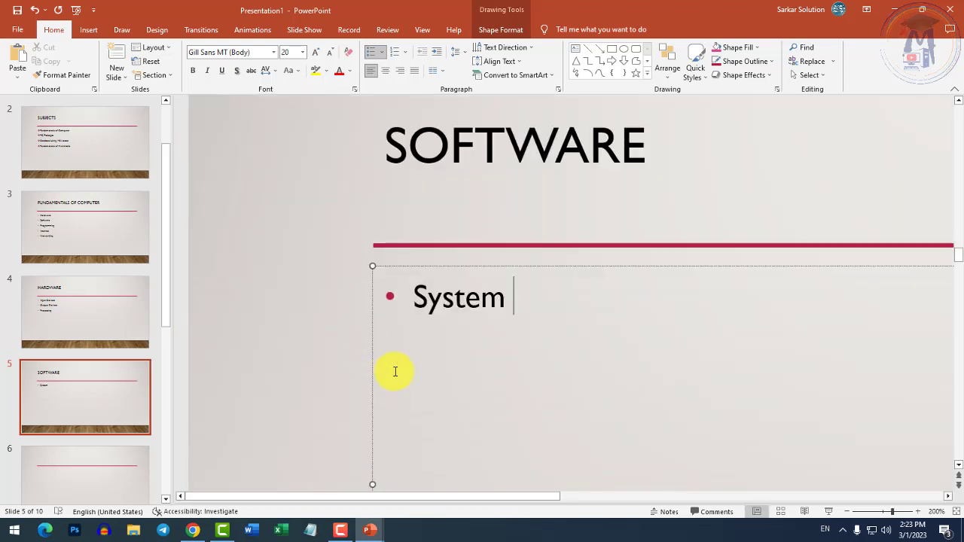
type("Sofr")
key("BackSpace")
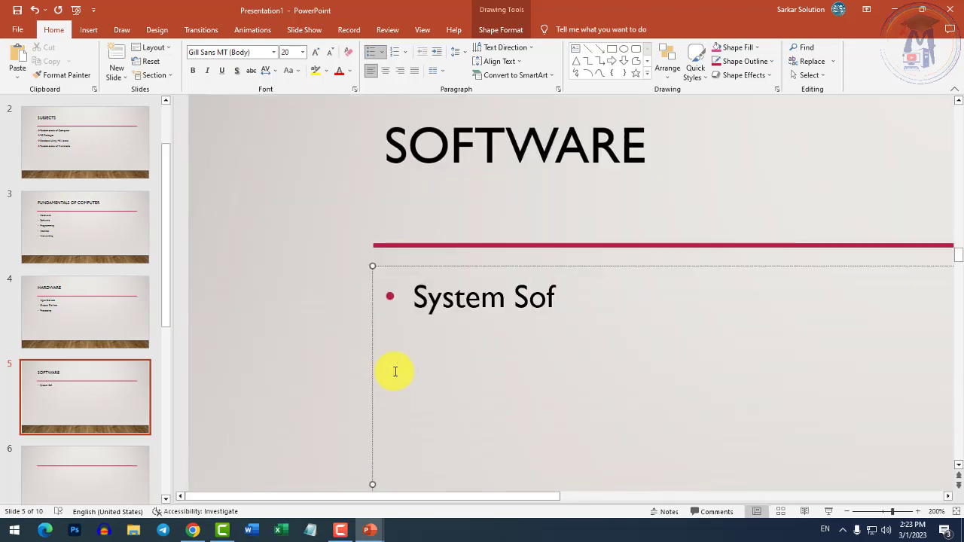
type("tware")
key("BackSpace")
key("BackSpace")
type("are")
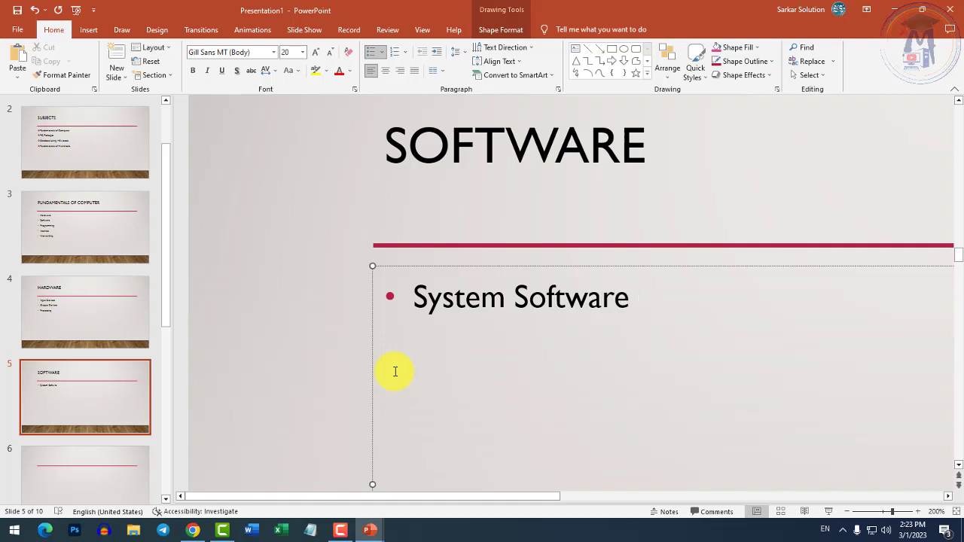
key("Return")
type("Applicatio")
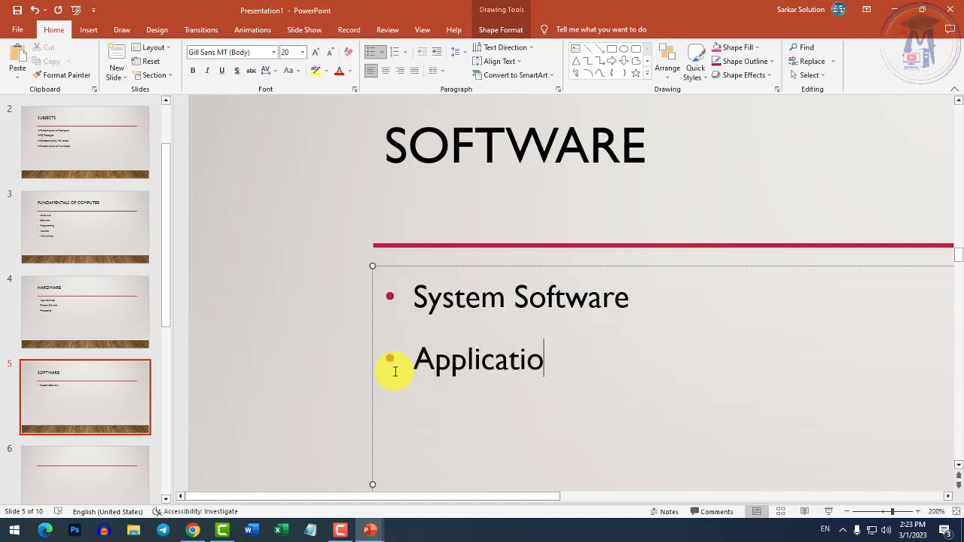
type("n")
type(" Software")
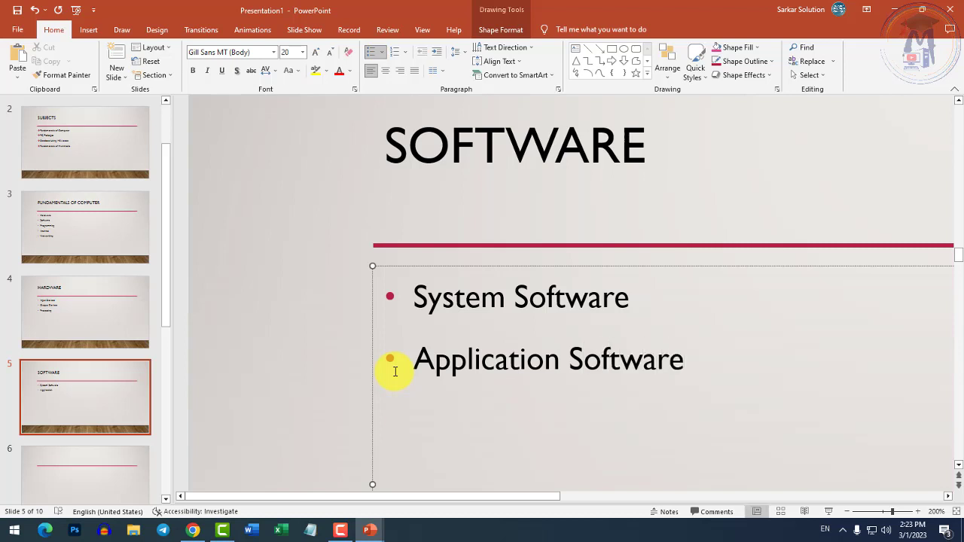
key("Return")
type("Uti")
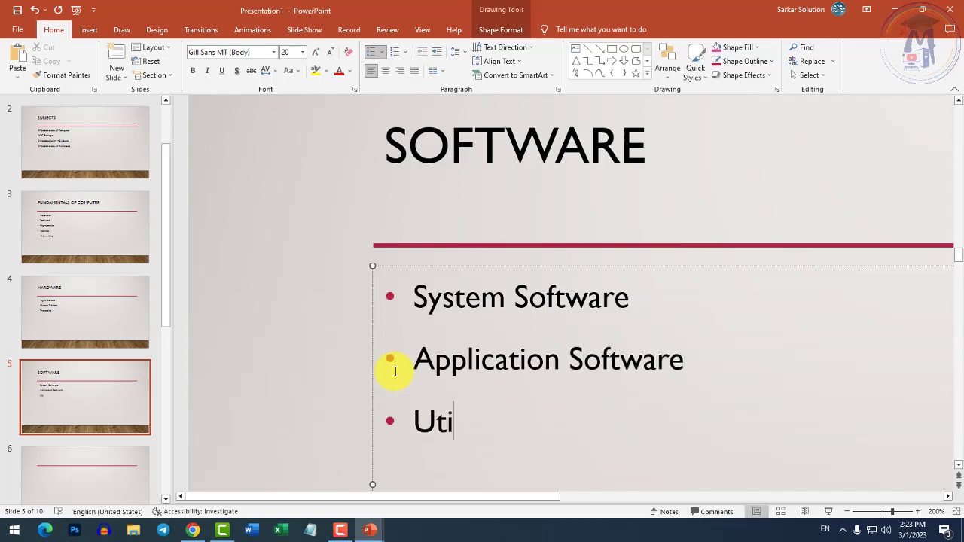
type("lity So")
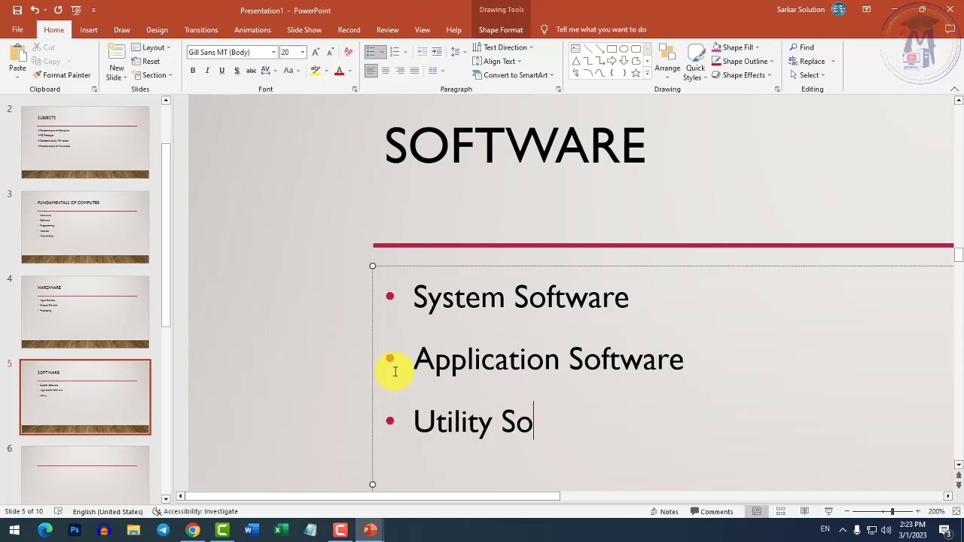
type("ftware")
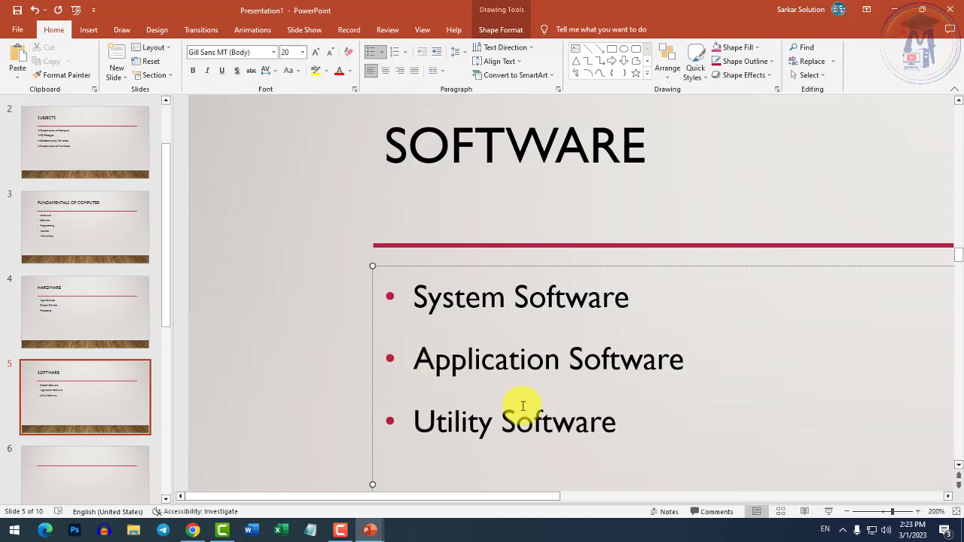
Step: Set all the slide 5 bullet text to font size 28
scroll(523, 407, "down", 5, "ctrl")
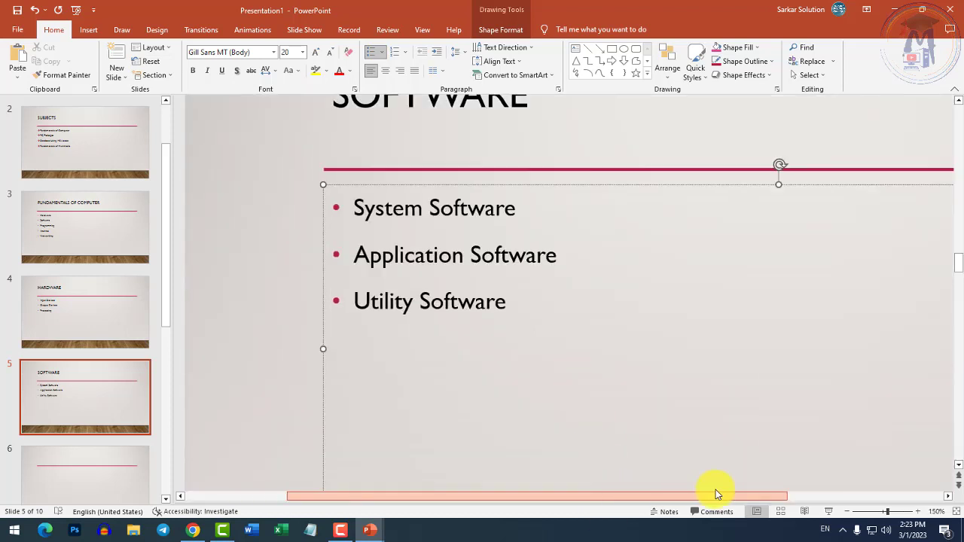
mouse_move(715, 493)
left_mouse_down()
mouse_move(409, 419)
mouse_move(508, 499)
mouse_move(454, 503)
left_mouse_up()
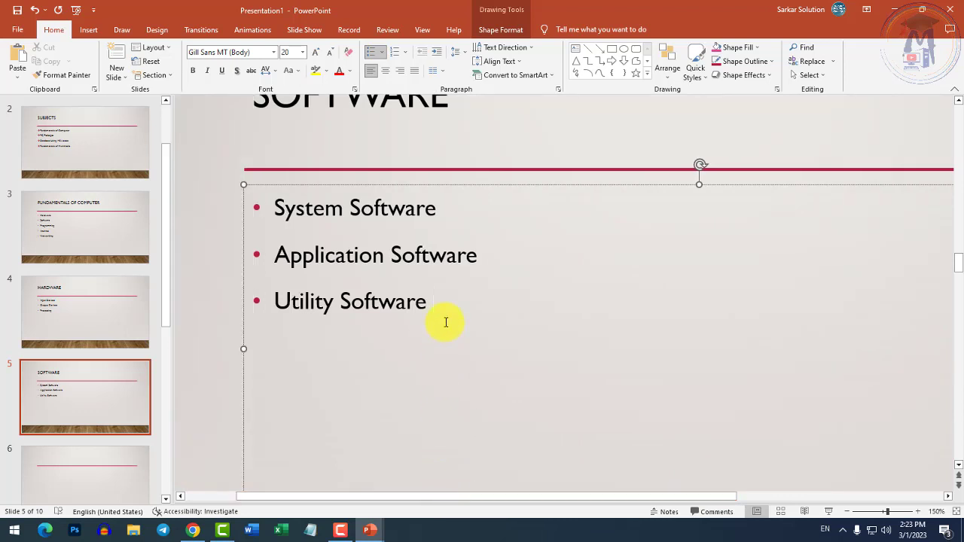
key("ctrl+a")
key("ctrl+shift+period")
key("ctrl+shift+period")
key("ctrl+shift+period")
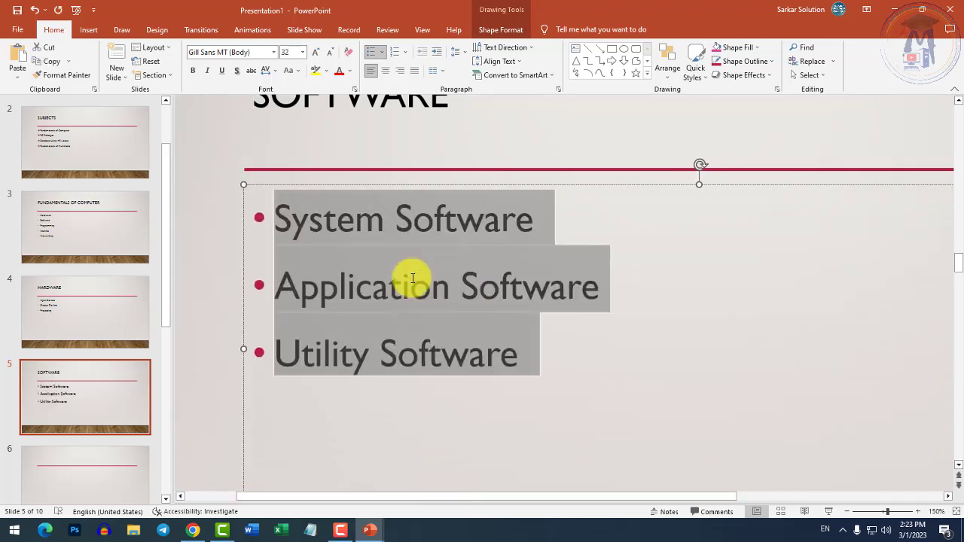
key("ctrl+shift+comma")
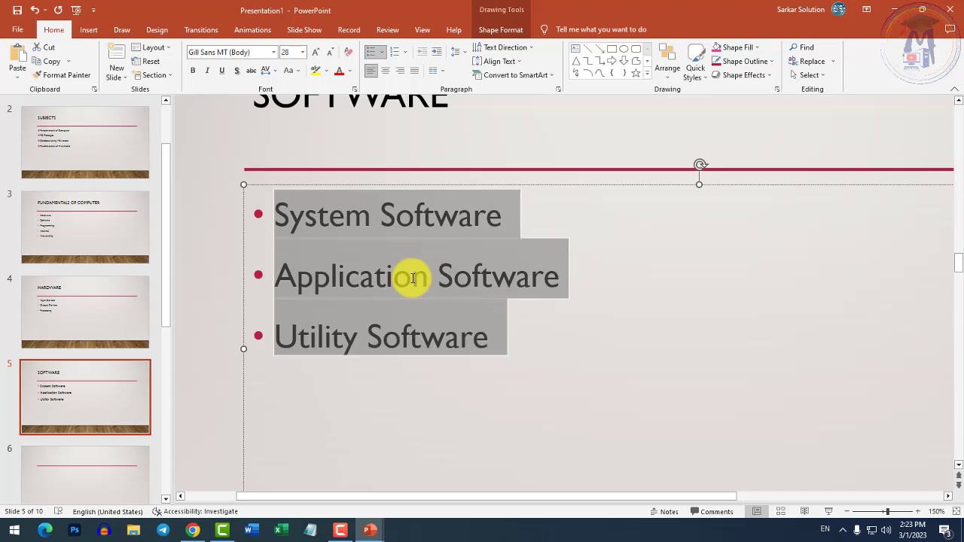
Step: Select the System, Application and Utility Software lines one at a time
left_click(411, 277)
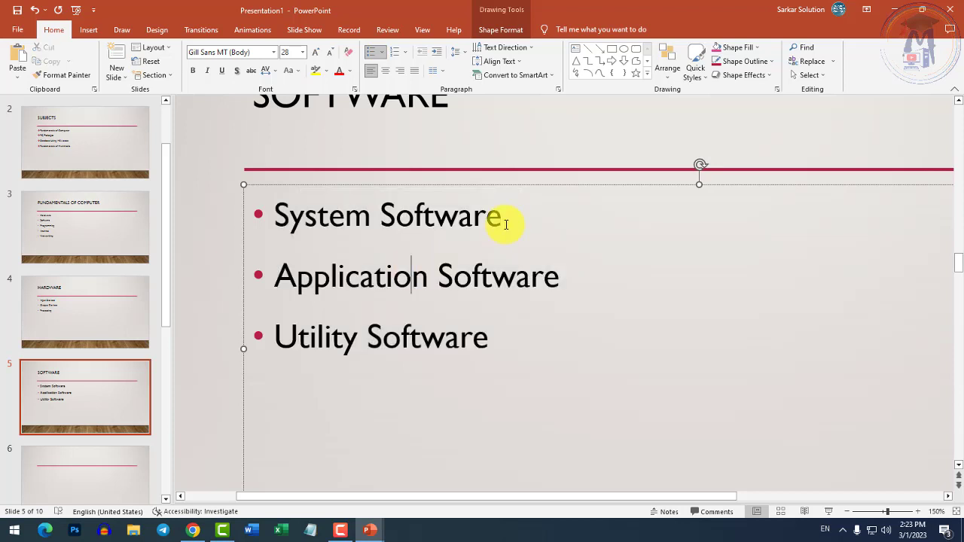
left_click_drag(499, 218, 339, 218)
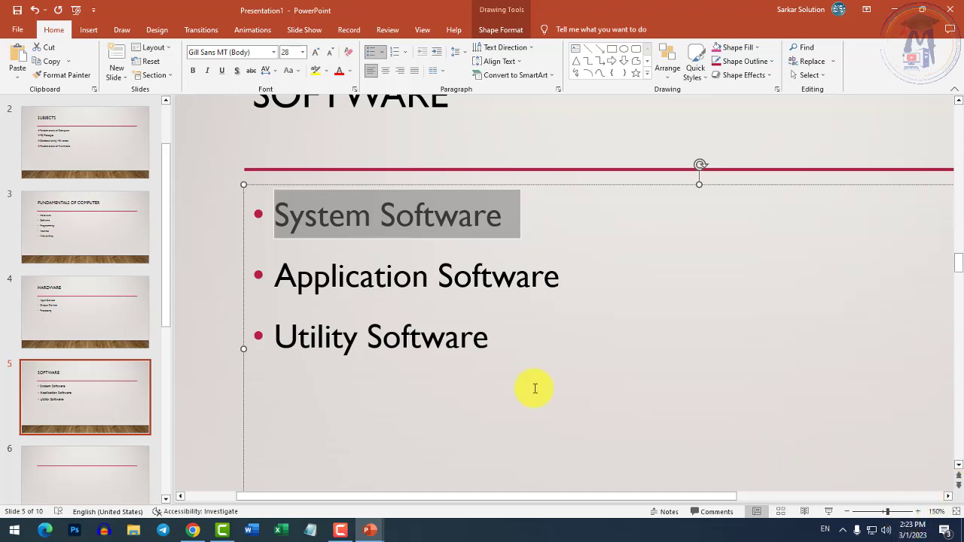
left_click(286, 276)
triple_click(452, 259)
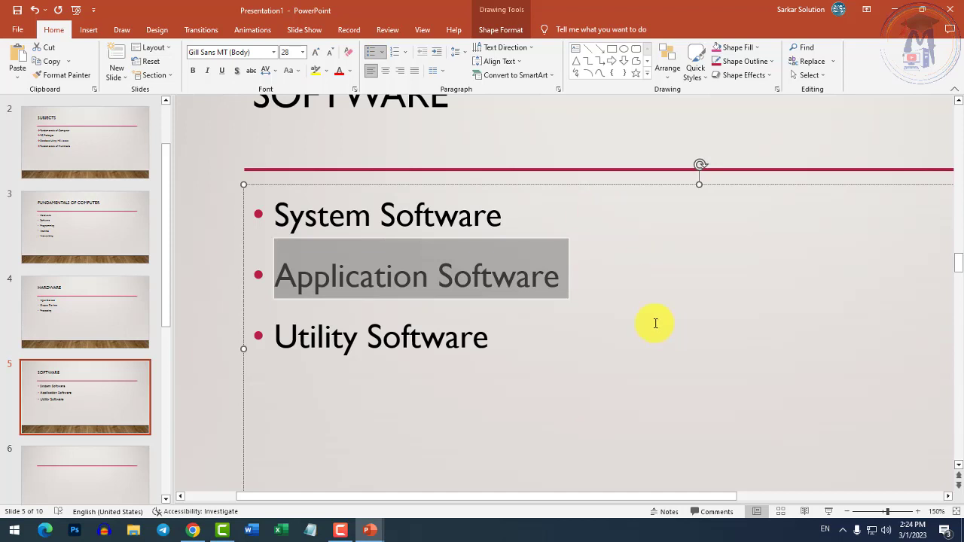
left_click(382, 275)
left_click_drag(280, 276, 527, 280)
left_click_drag(499, 333, 367, 338)
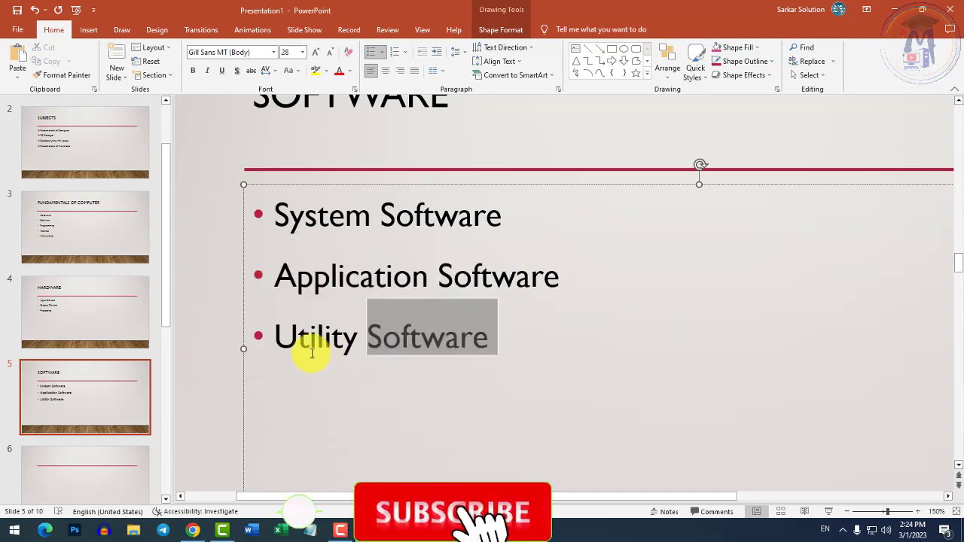
left_click_drag(311, 354, 319, 351)
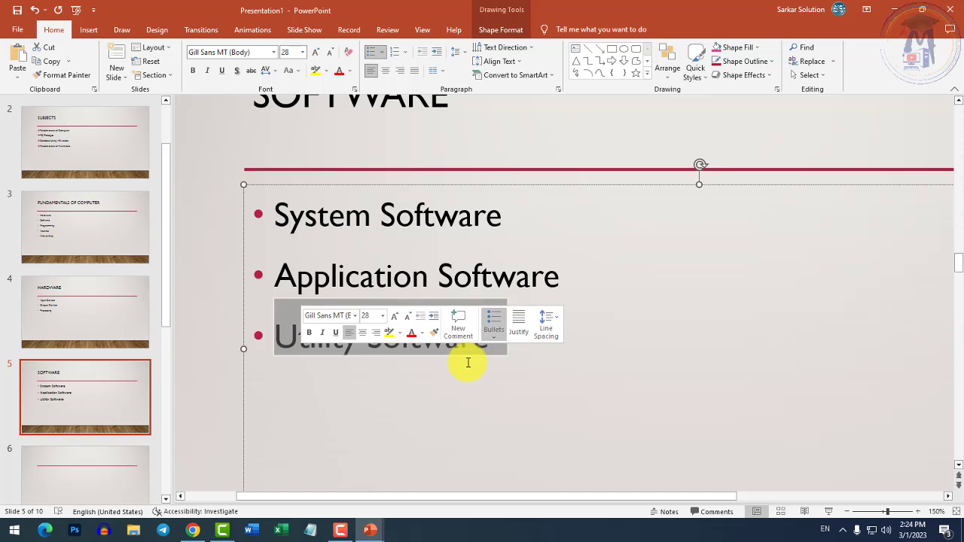
left_click(484, 362)
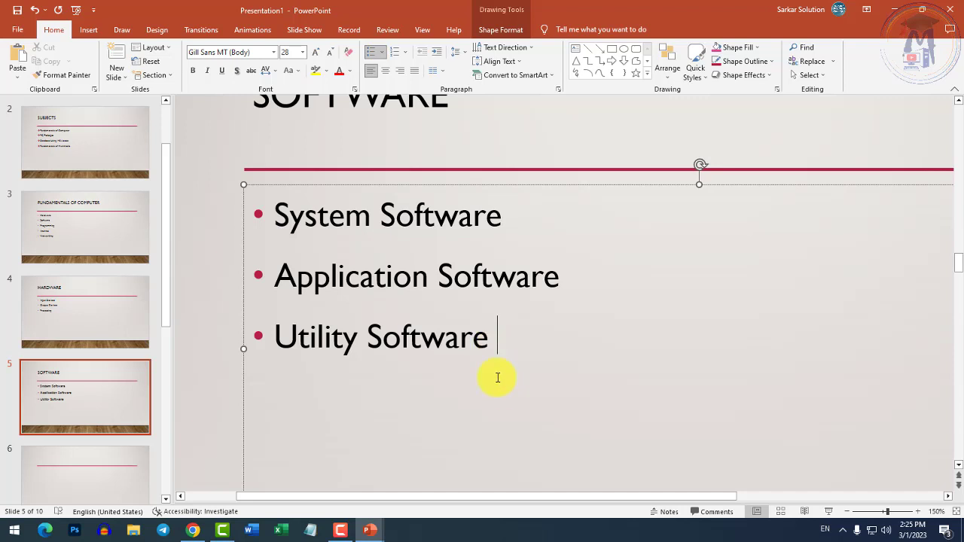
scroll(303, 269, "down", 5, "ctrl")
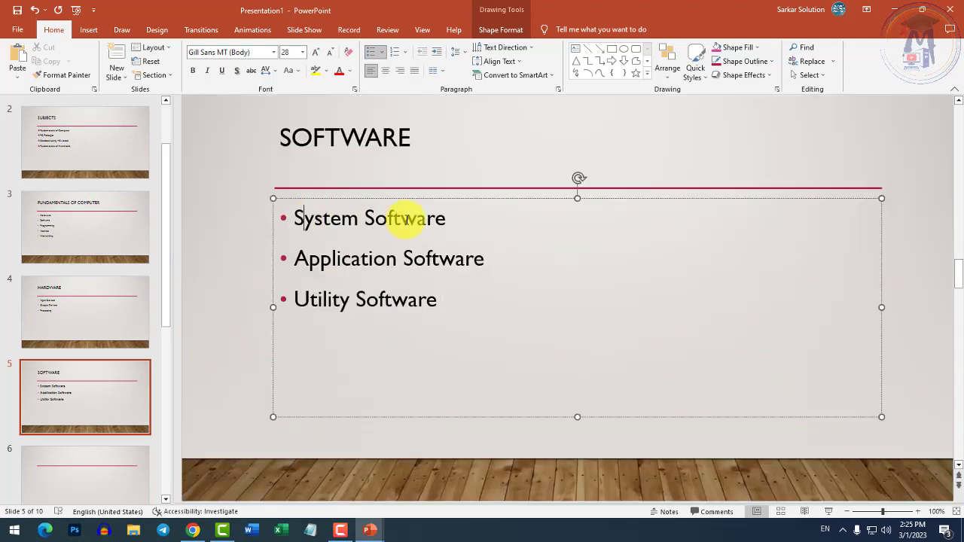
left_click_drag(294, 218, 444, 219)
left_click(369, 258)
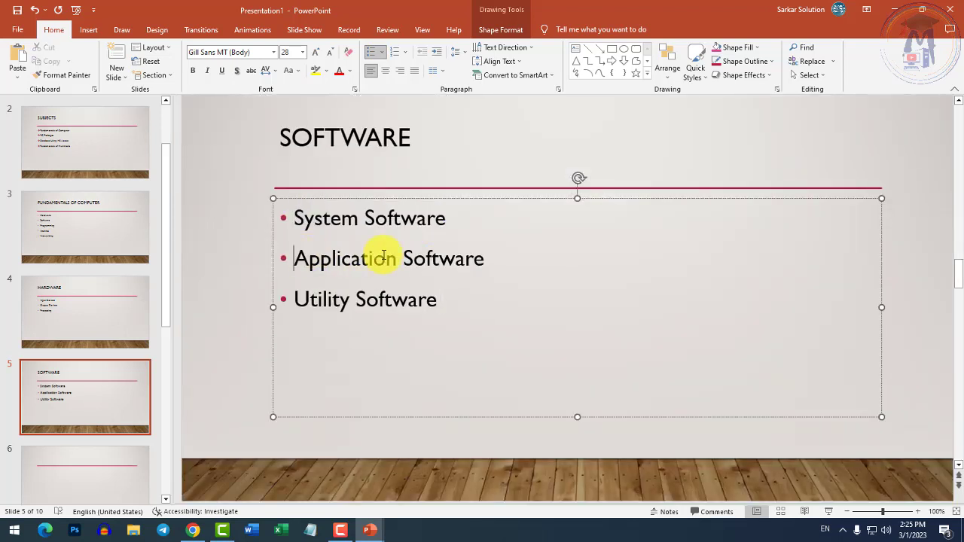
left_click_drag(381, 256, 466, 253)
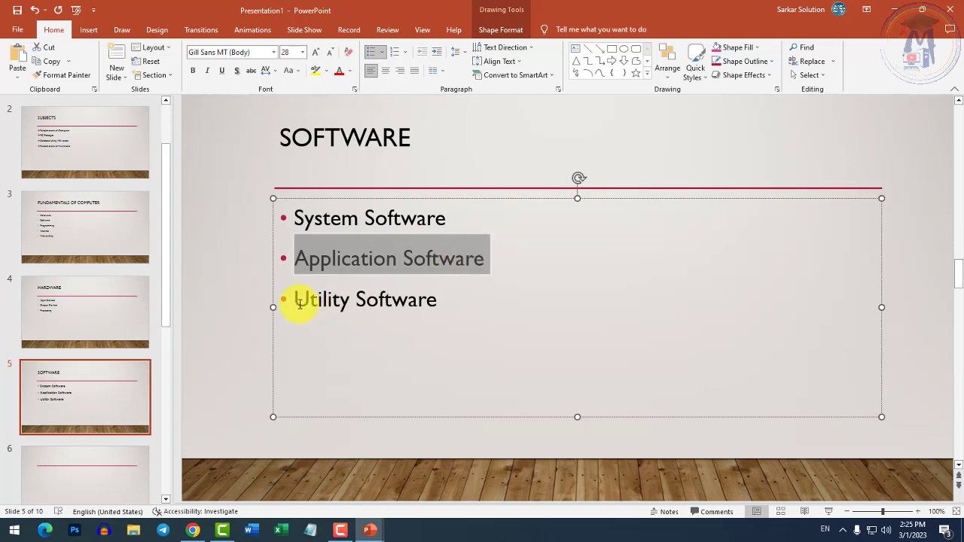
left_click_drag(296, 299, 467, 297)
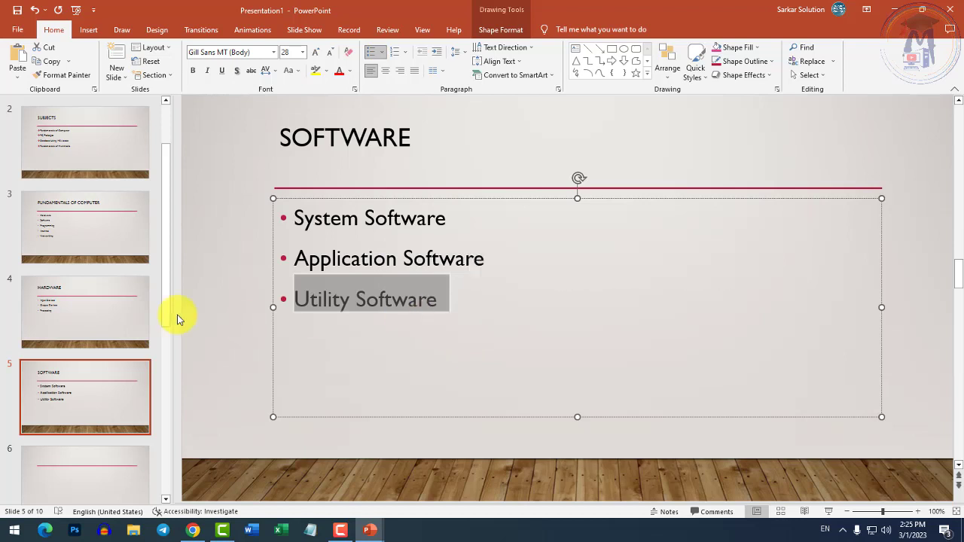
Step: Enter PROGRAMMING as slide 6's title and put the cursor in its empty body area
left_click(65, 477)
left_click(480, 154)
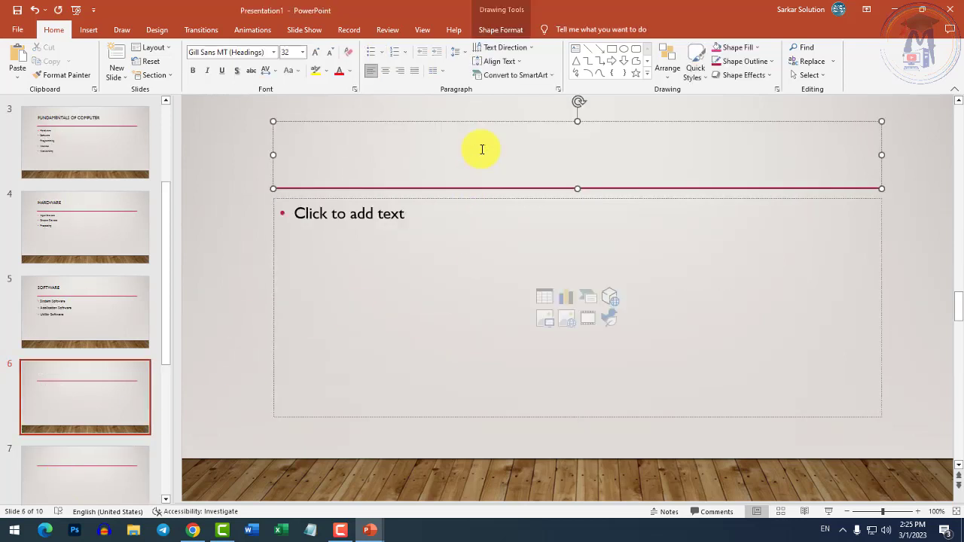
type("PROGRAM")
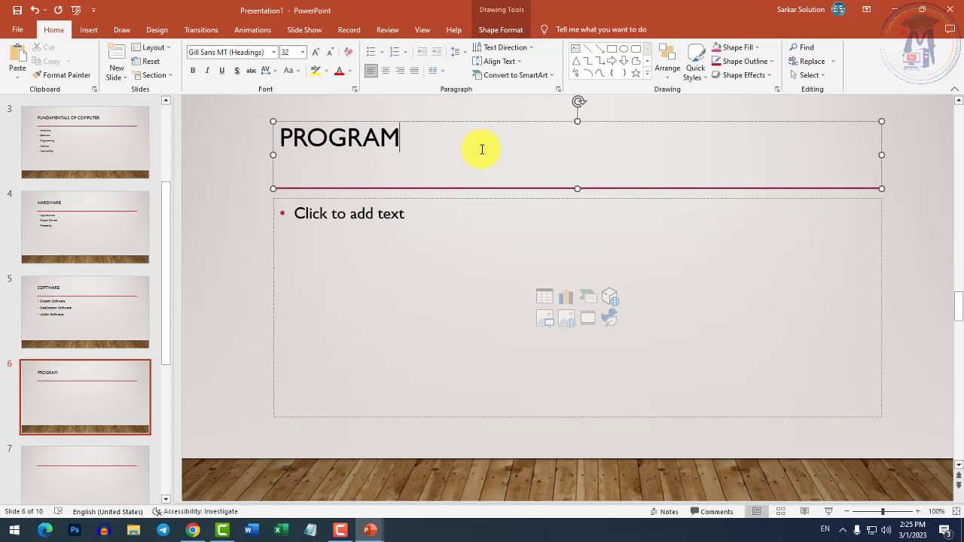
type("MING")
left_click(415, 206)
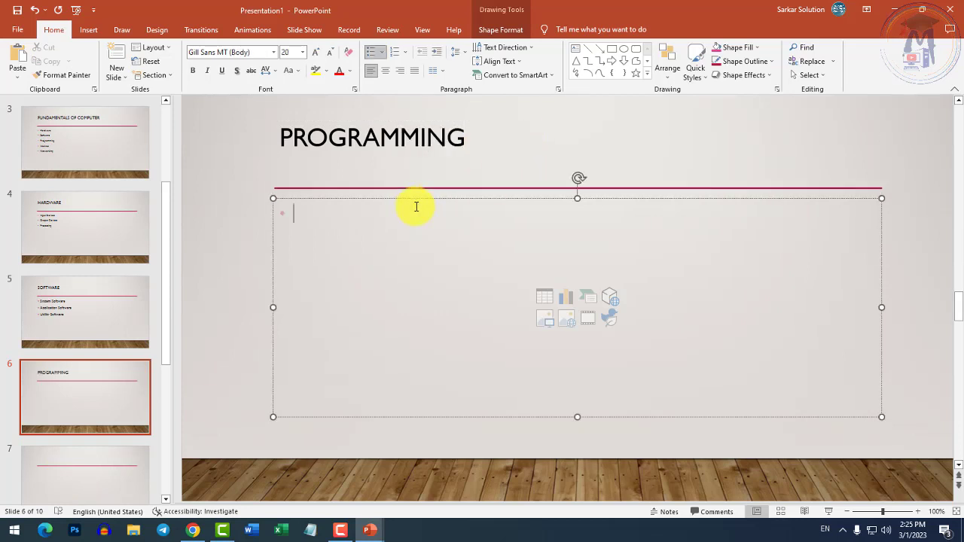
scroll(381, 261, "up", 2, "ctrl")
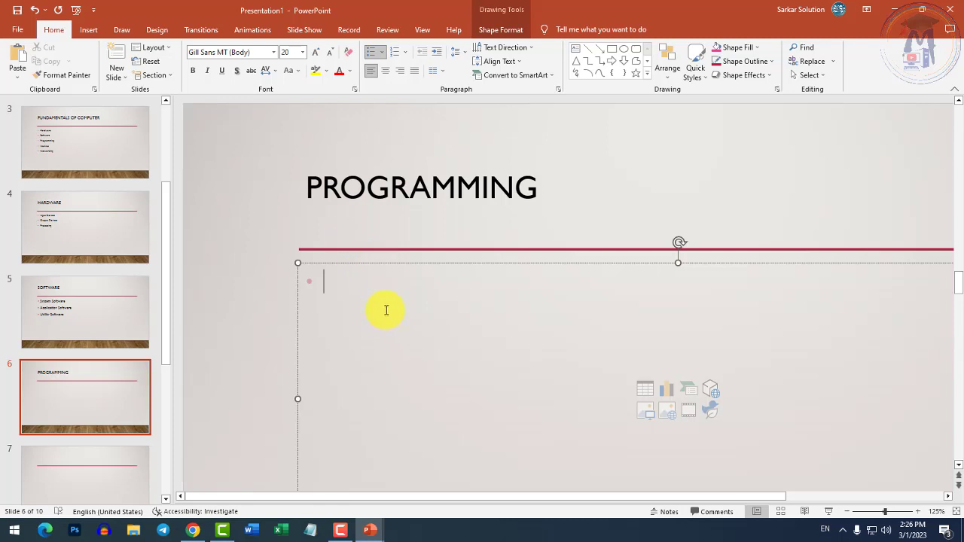
Step: Give slide 7 the title INTERNET
left_click(89, 473)
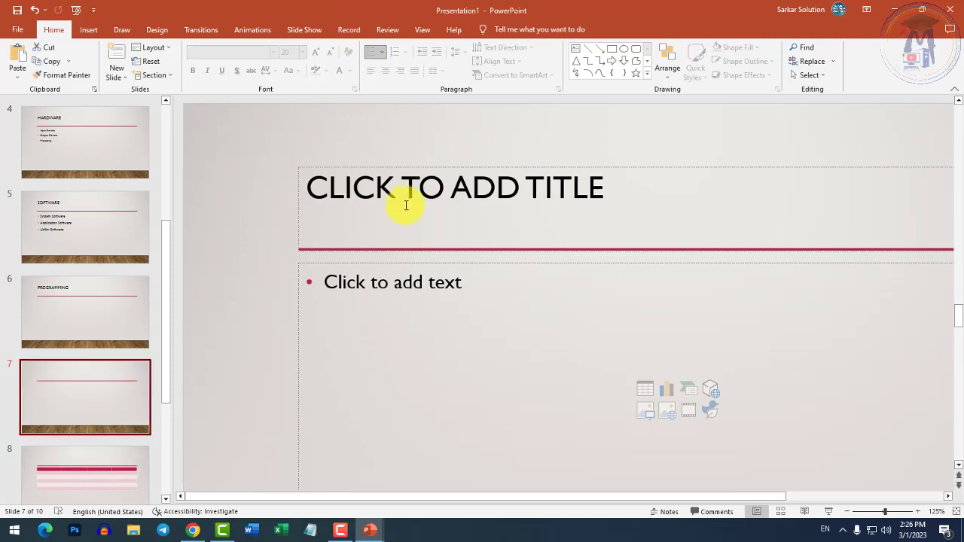
left_click(409, 200)
type("INT")
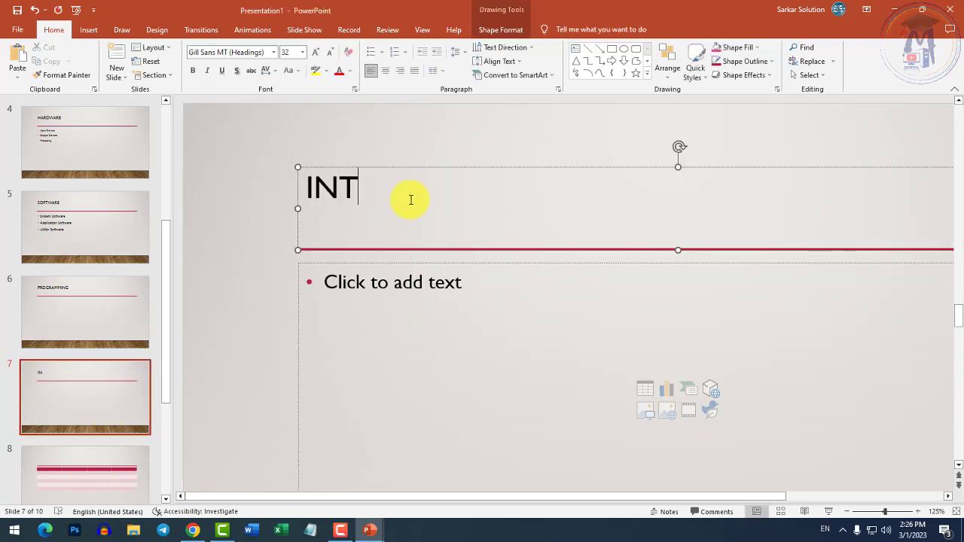
type("ERNET")
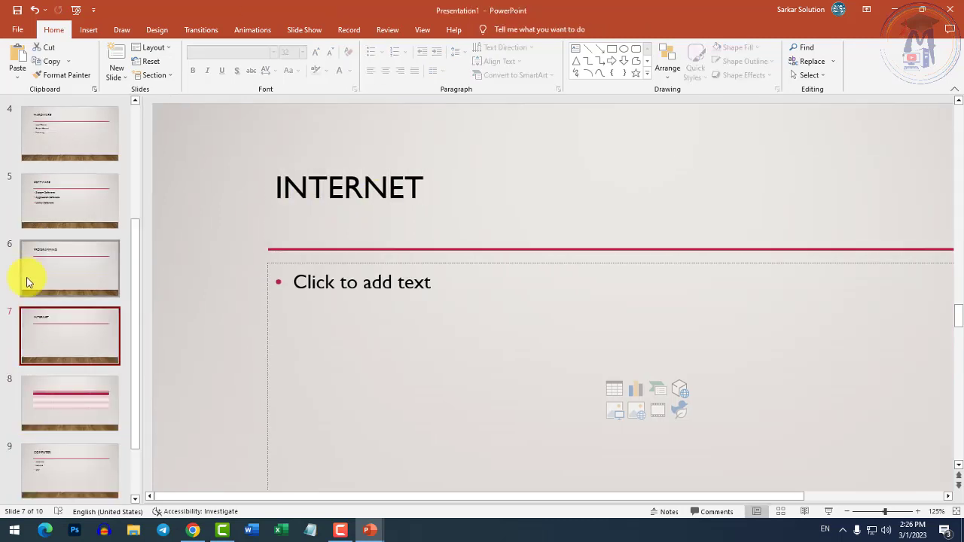
scroll(30, 271, "up", 1)
Step: Select the leftover slides 8 through 10 and delete them
left_click(54, 120)
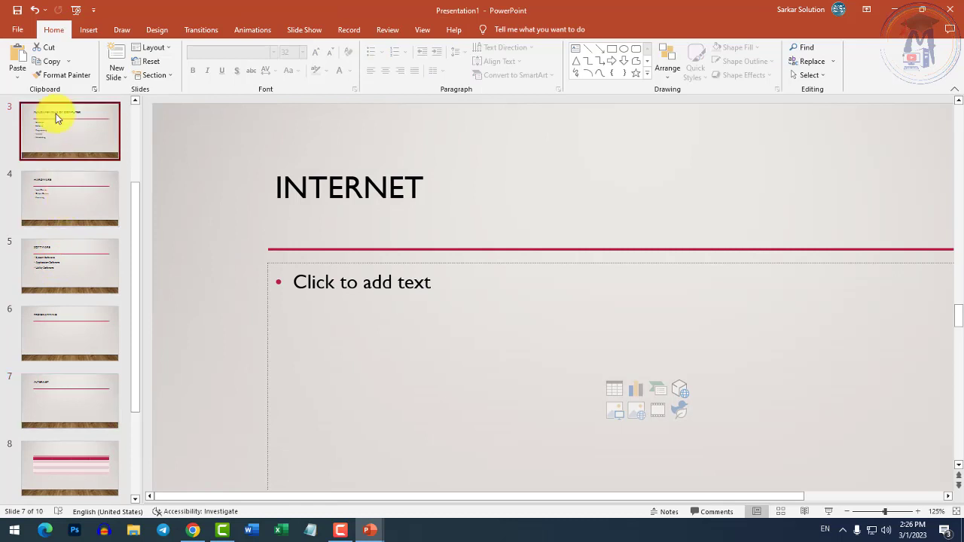
left_click(75, 198)
left_click(79, 252)
left_click(79, 329)
left_click(74, 402)
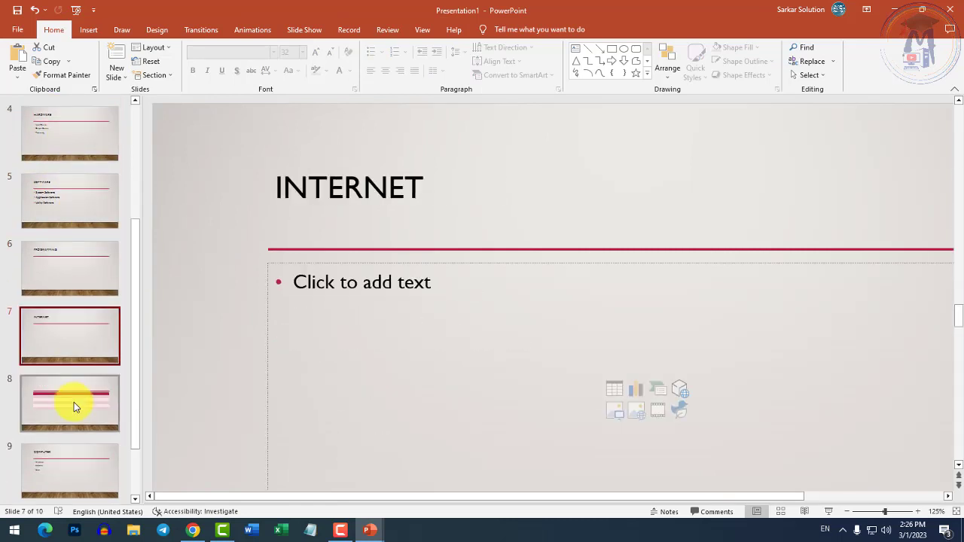
left_click(75, 406)
scroll(113, 414, "down", 2)
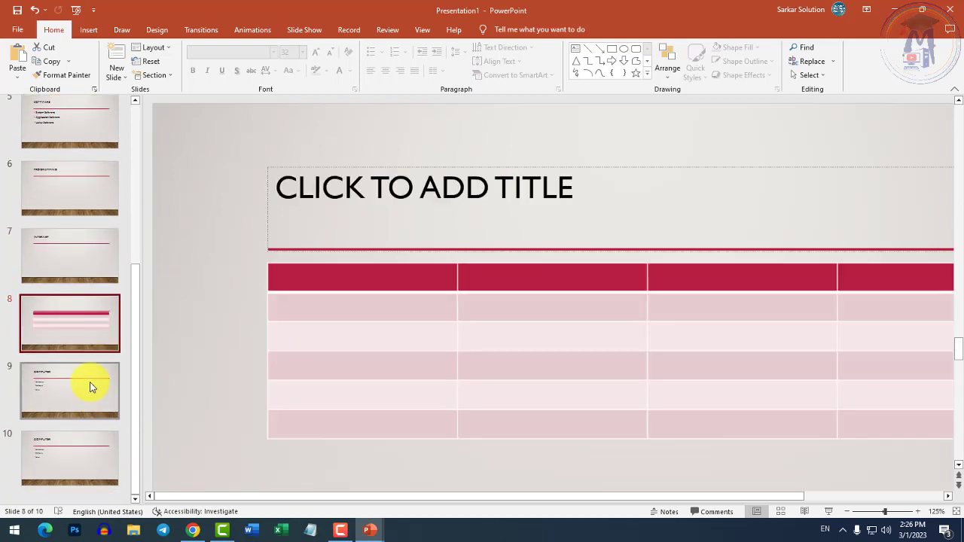
left_click(73, 449, "shift")
key("Delete")
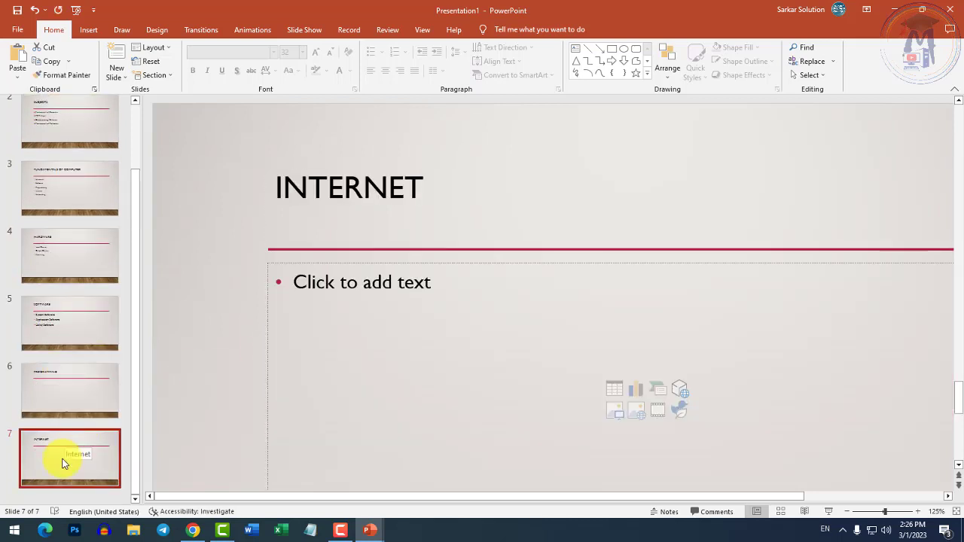
Step: Add several new blank slides after the INTERNET slide
right_click(65, 489)
left_click(84, 470)
key("Return")
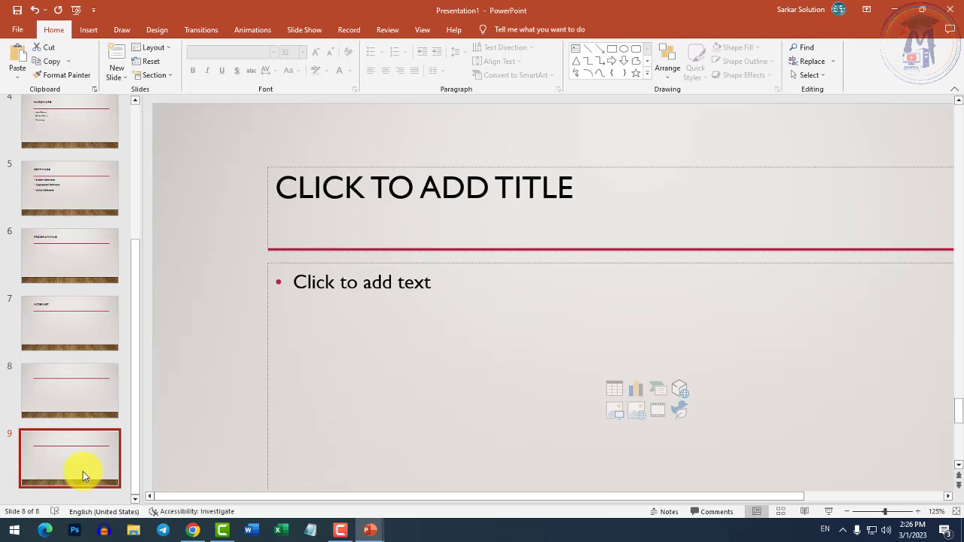
key("Return")
key("Return")
key("Return")
scroll(71, 393, "up", 4)
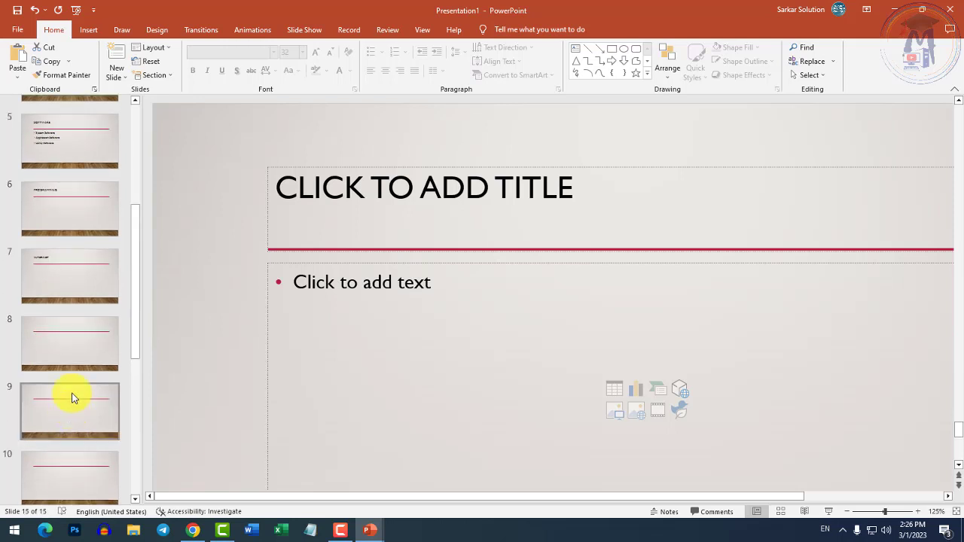
Step: Title slide 8 PC PACKAGES
left_click(83, 335)
left_click(456, 211)
type("PC P")
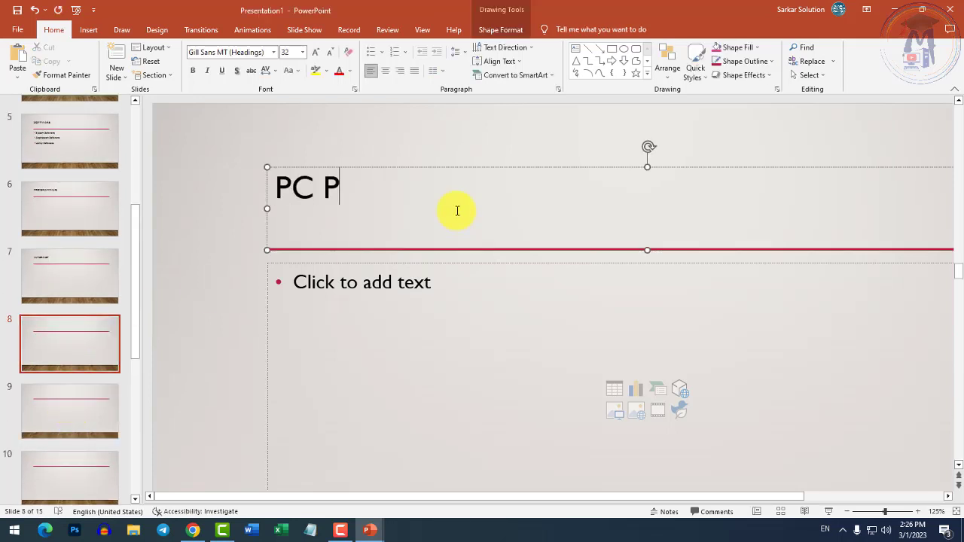
type("ACKAGES")
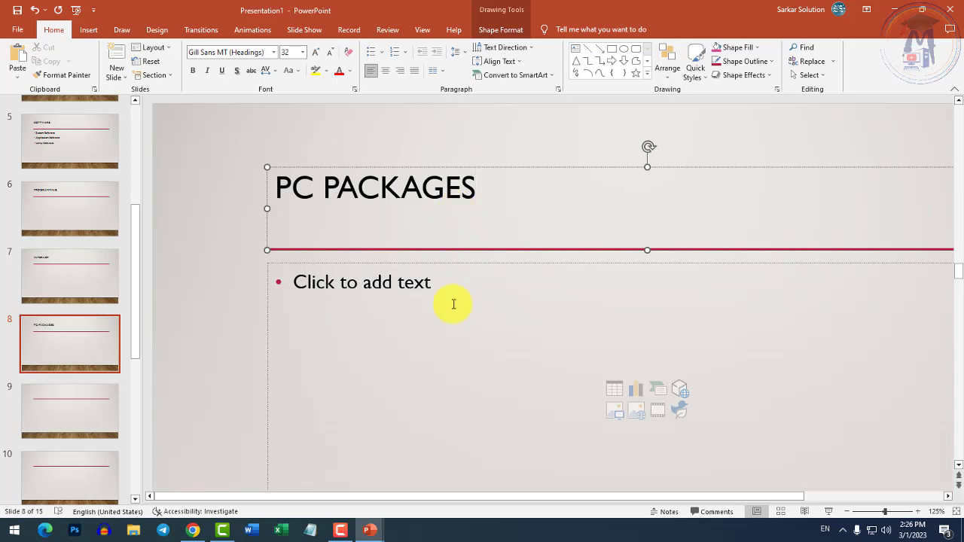
Step: List the bullets Windows, Word, Excel and Powerpoint in slide 8's body
left_click(436, 282)
type("Windo")
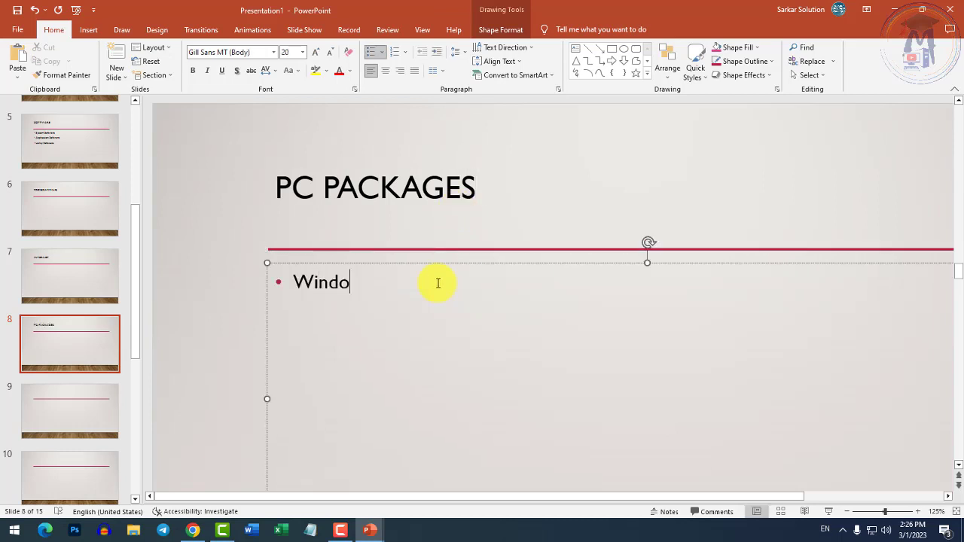
type("ws")
key("Return")
type("Word")
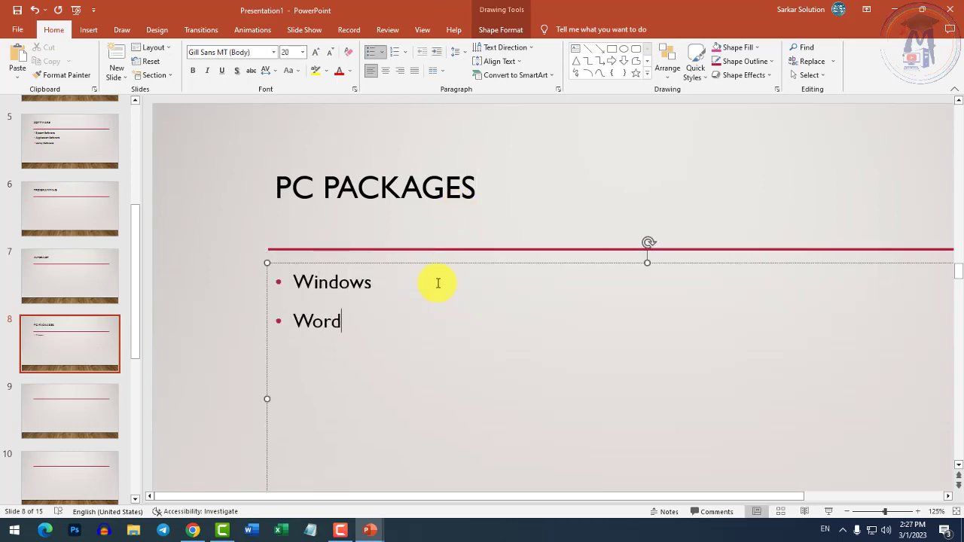
key("Return")
type("Excel \\")
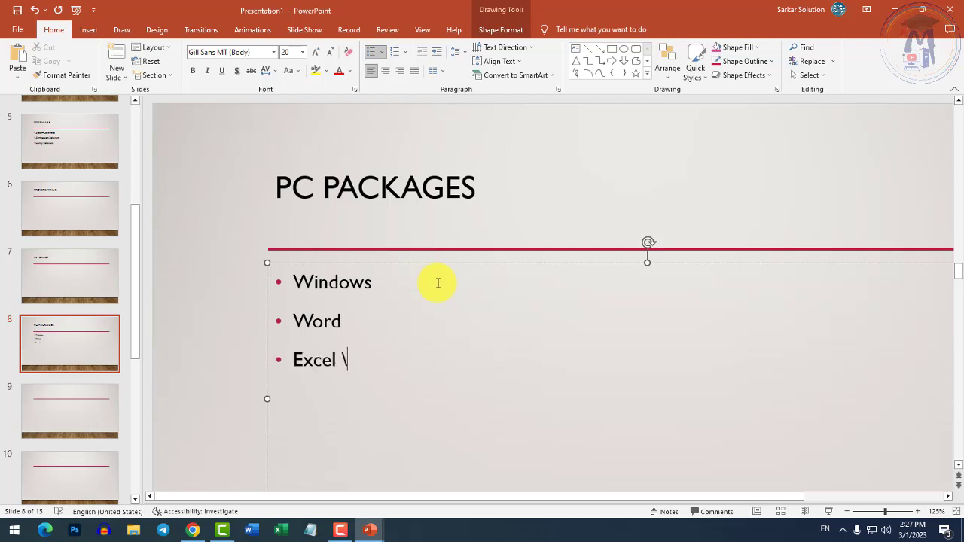
key("BackSpace")
key("Return")
type("Power")
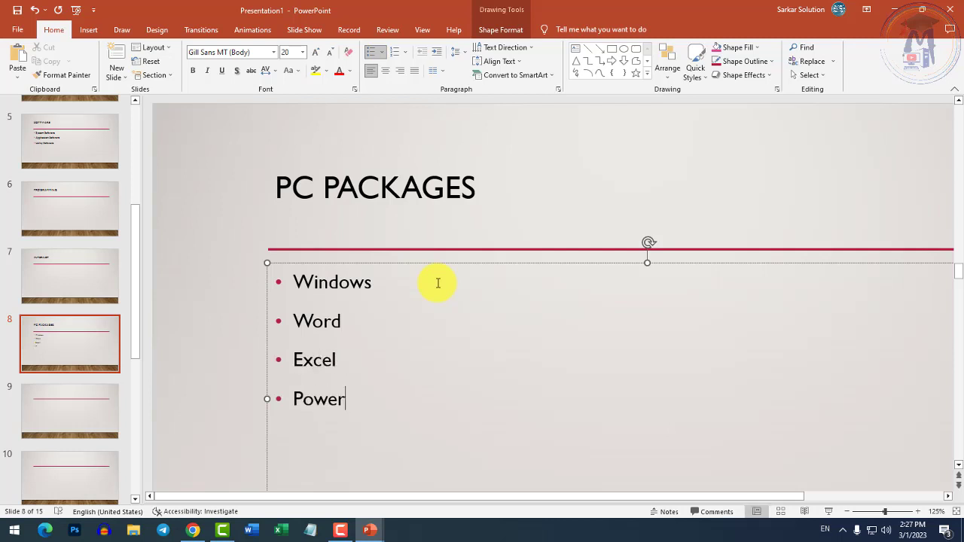
type("point")
key("BackSpace")
left_click(29, 413)
Step: Title slides 9, 10 and 11 WINDOWS, WORD and EXCEL
left_click(338, 217)
type("Wi")
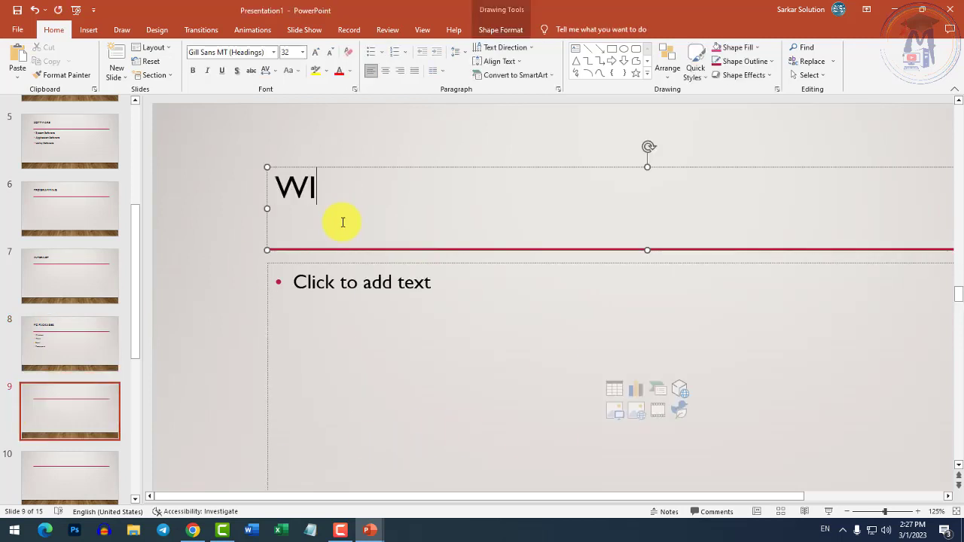
type("NDOWS")
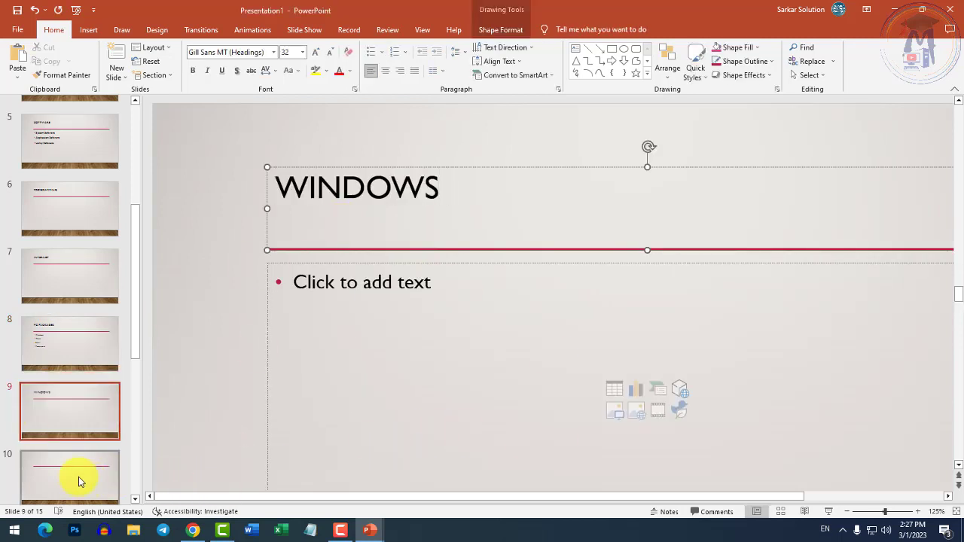
left_click(81, 482)
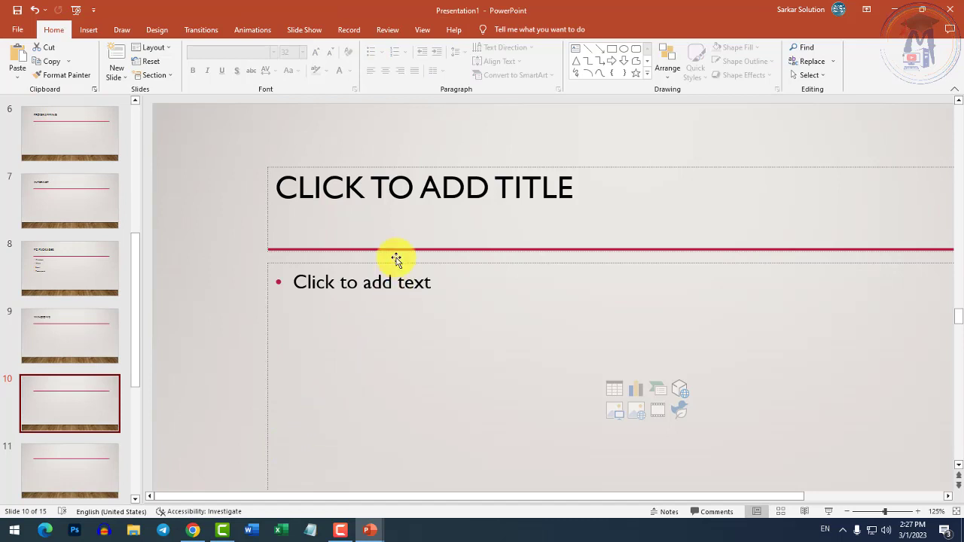
left_click(377, 226)
type("WORD")
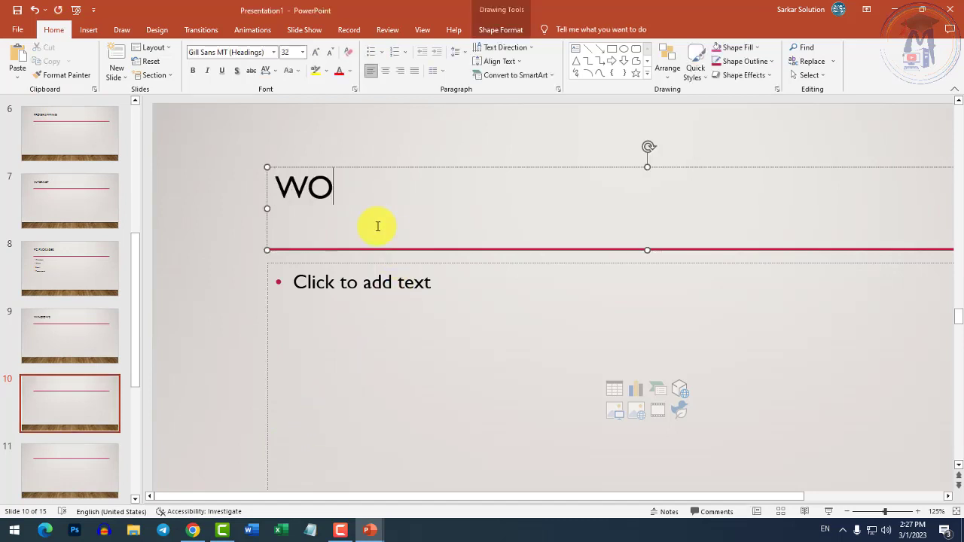
left_click(116, 451)
left_click(315, 175)
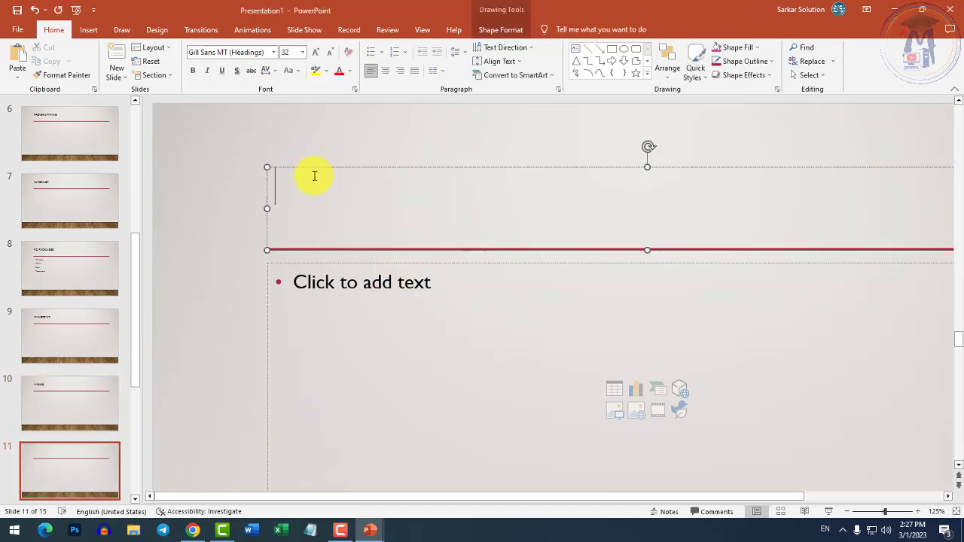
type("EXCEL")
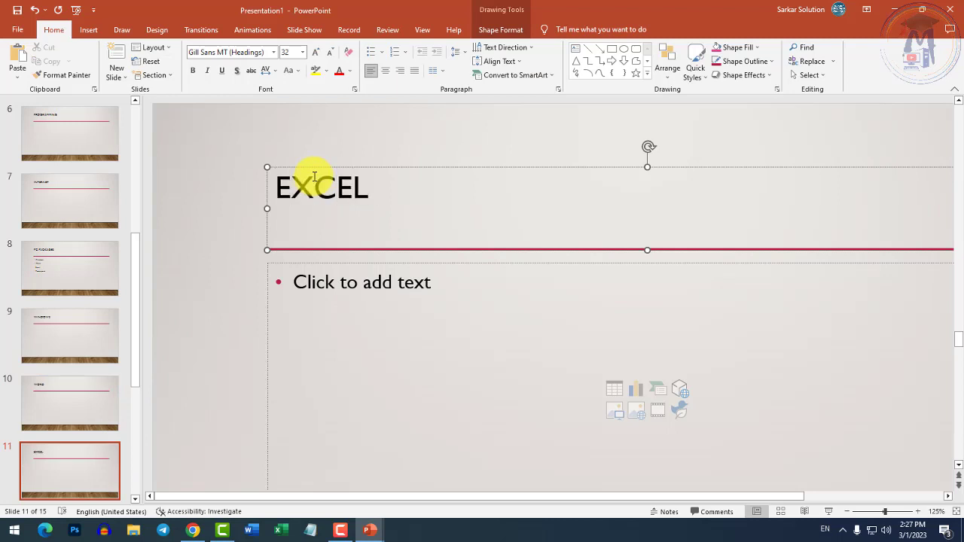
Step: Title slide 12 POWERPOINT and slide 13 MS ACCESS
left_click(18, 440)
left_click(65, 462)
left_click(327, 217)
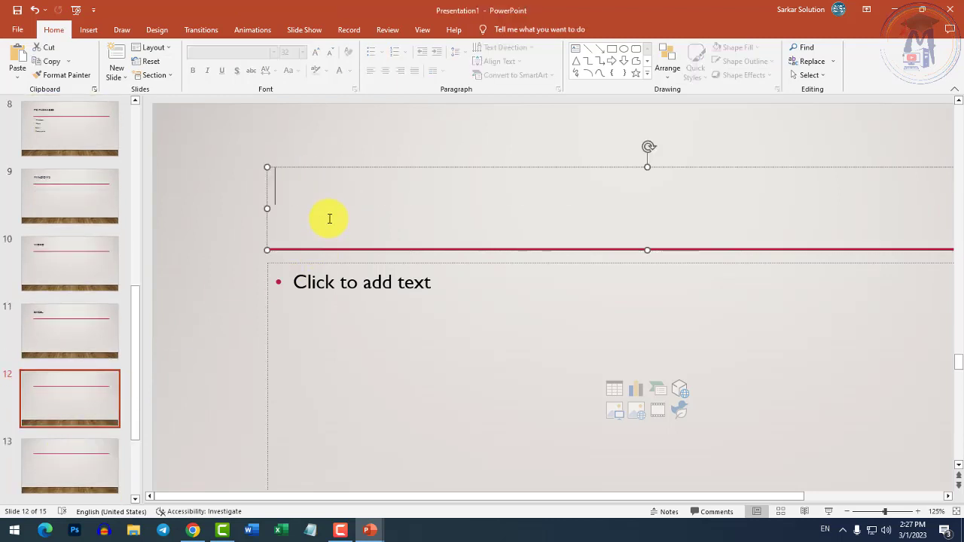
type("POWERPO")
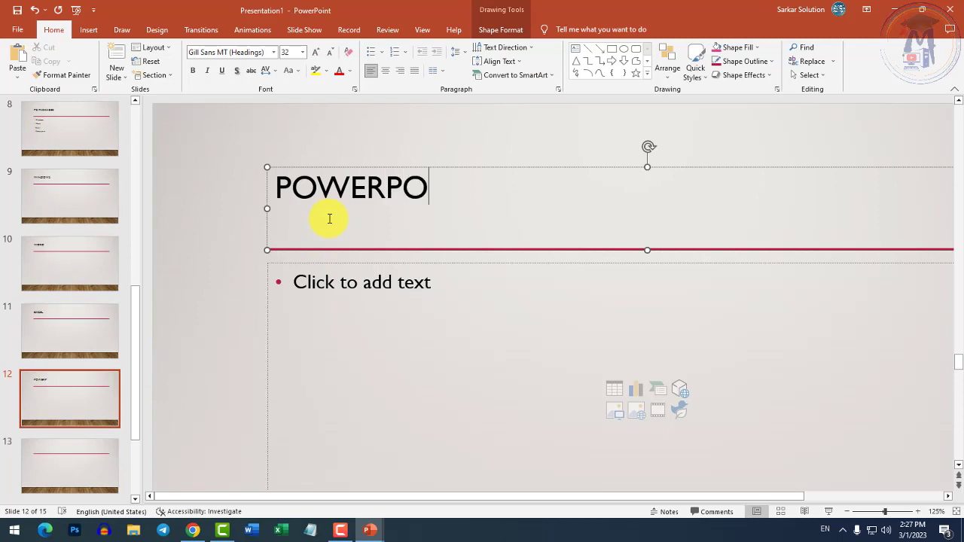
type("INT")
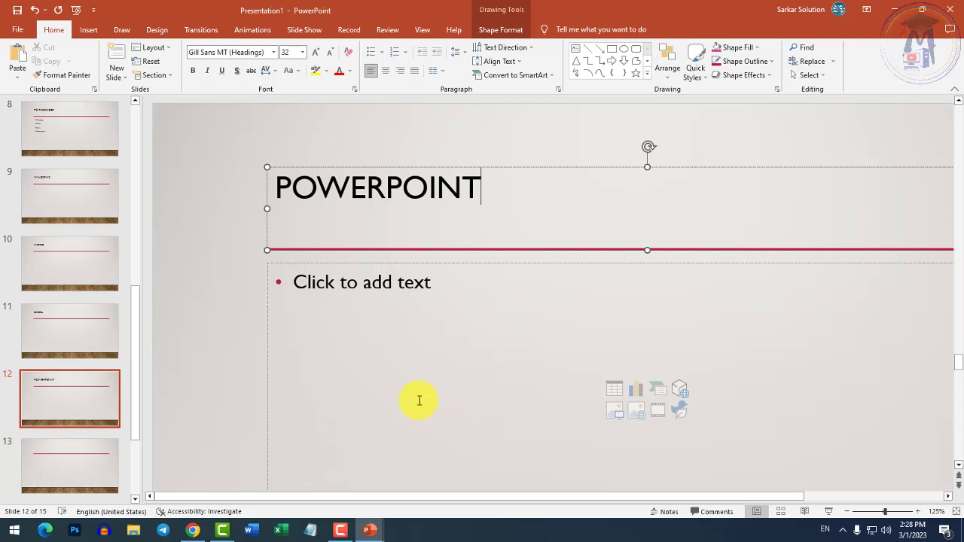
left_click(409, 338)
left_click_drag(144, 380, 111, 399)
left_click(42, 372)
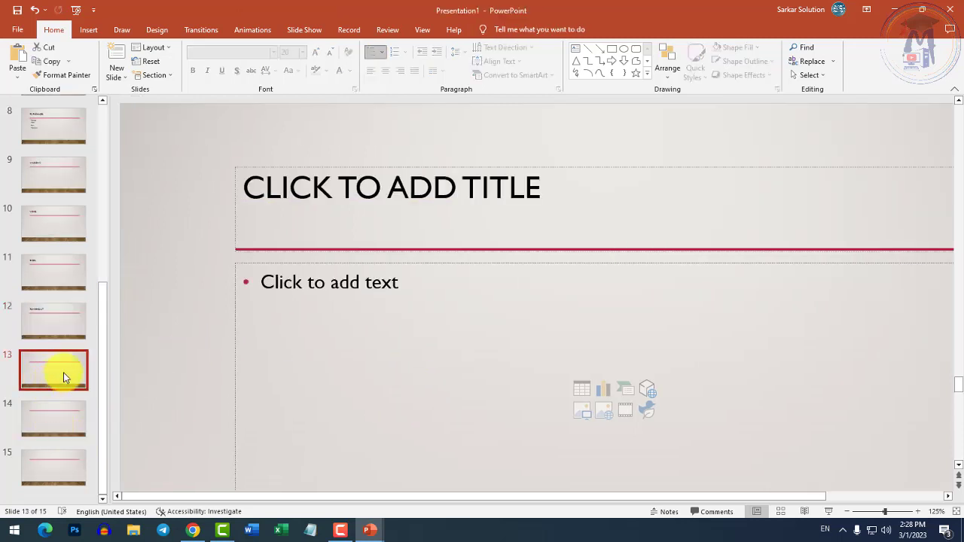
left_click(362, 226)
type("MS ")
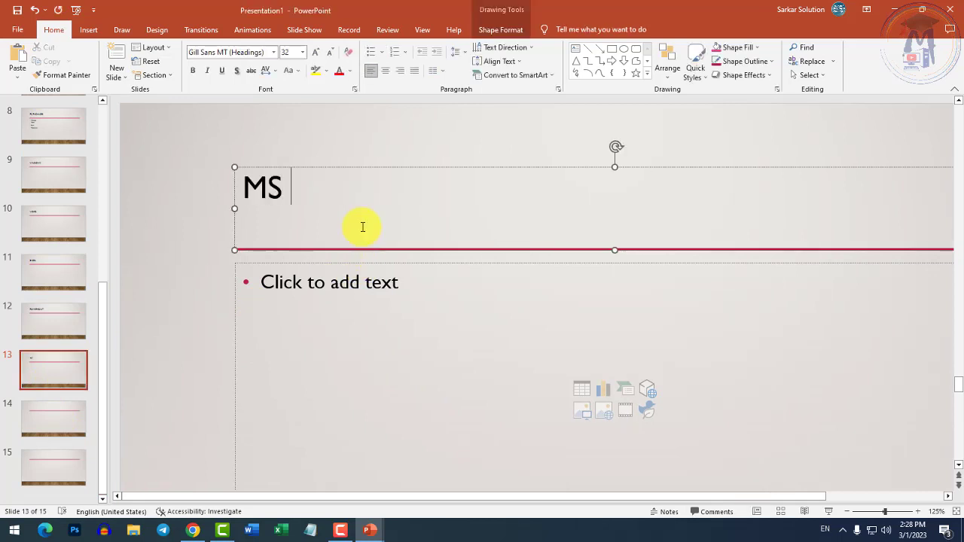
type("ACCESS")
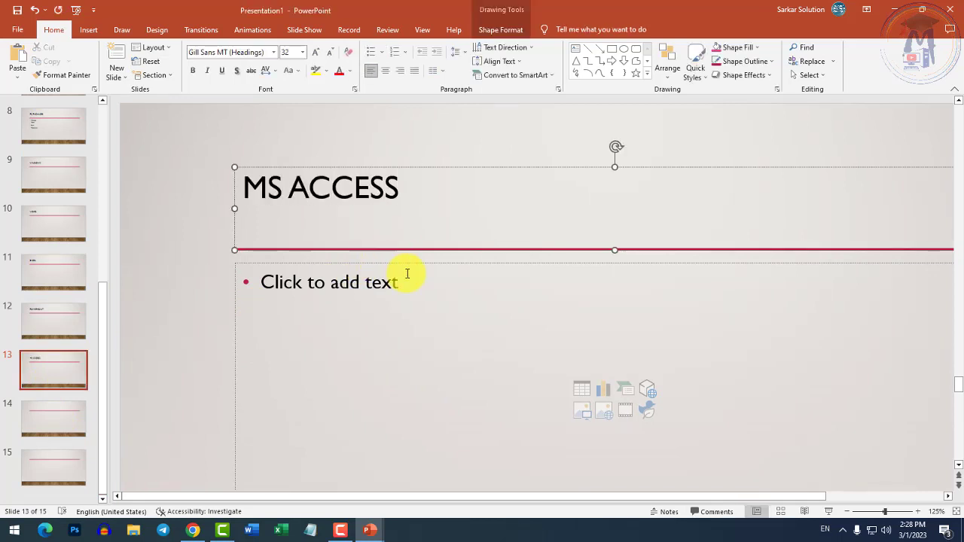
Step: Type Database and Table as the first two bullets on the MS ACCESS slide
left_click(403, 274)
type("Tim")
key("BackSpace")
key("BackSpace")
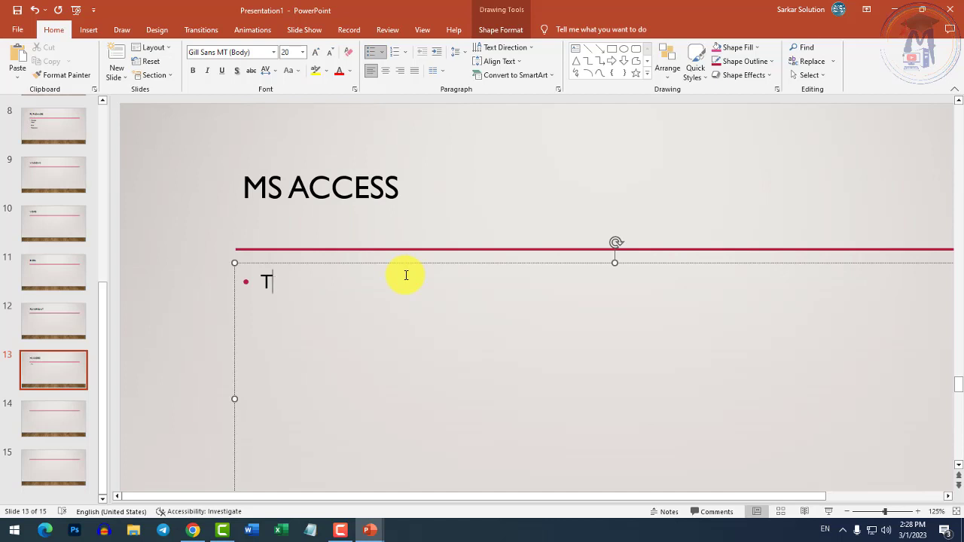
type("able")
key("BackSpace")
key("BackSpace")
key("BackSpace")
key("BackSpace")
key("BackSpace")
key("BackSpace")
type("Datbase")
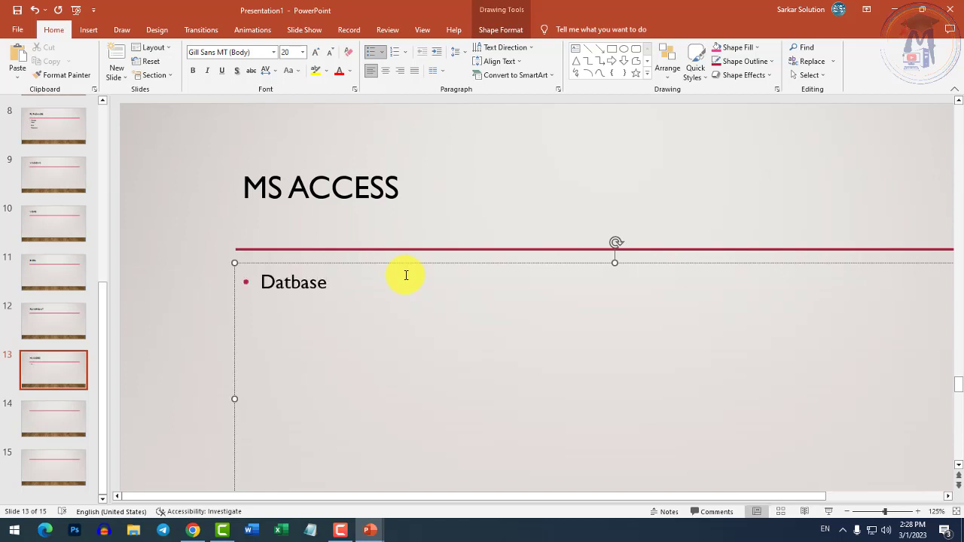
key("BackSpace")
key("BackSpace")
key("BackSpace")
key("BackSpace")
type("ab")
type("ase")
key("Return")
type("Ti")
key("BackSpace")
type("a")
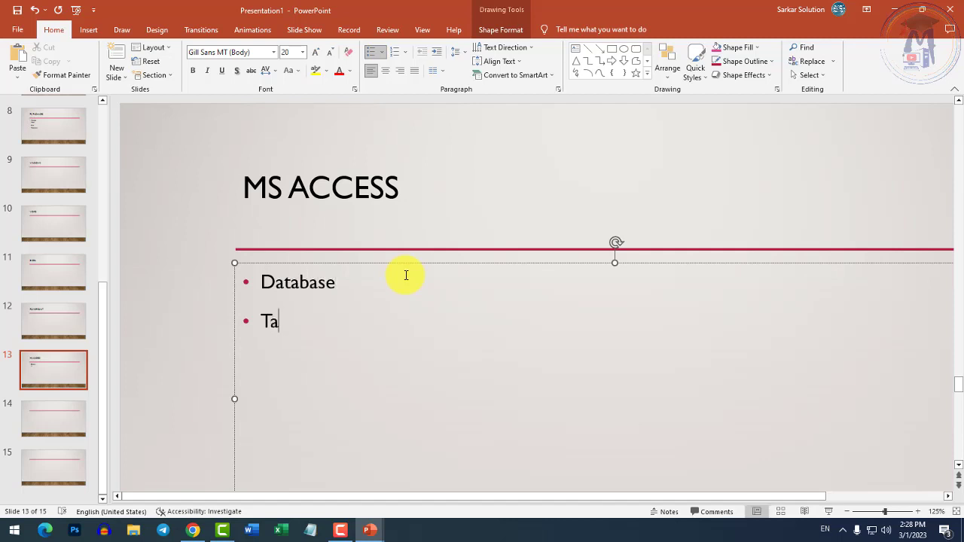
type("ble")
key("BackSpace")
key("BackSpace")
type("e")
key("Return")
Step: Add the bullets Query, Form and Report below Table
type("Query")
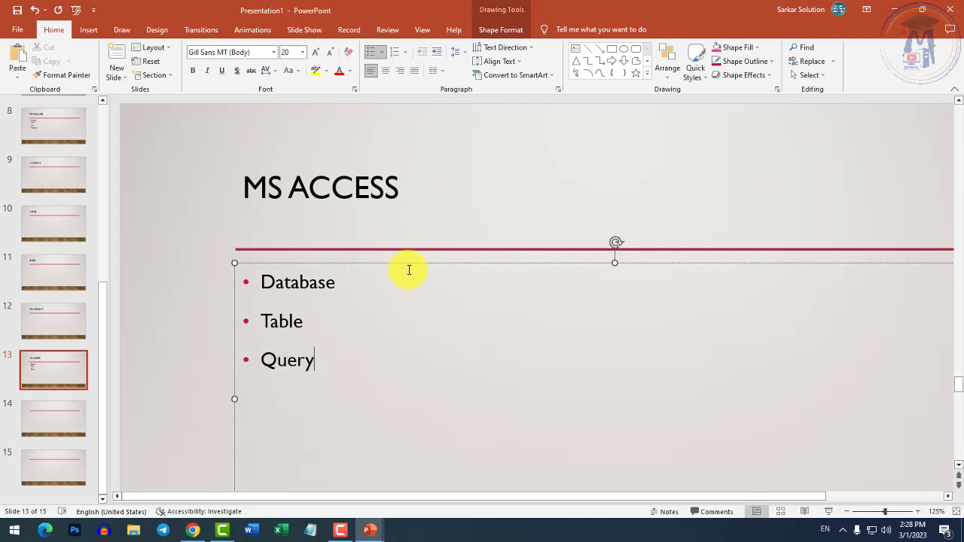
key("Return")
type("Re")
key("BackSpace")
key("BackSpace")
type("Fr")
key("BackSpace")
type("orm")
key("Return")
type("Report")
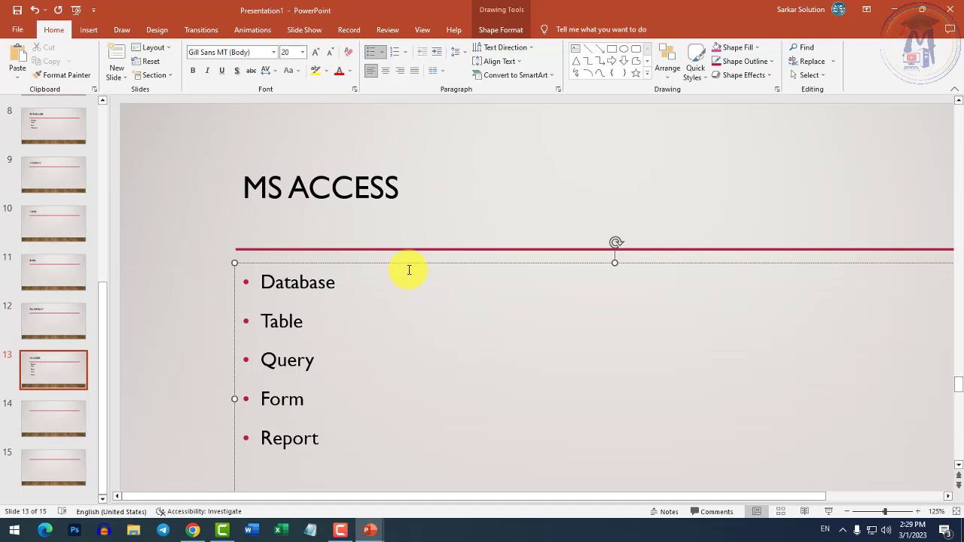
Step: Check slides 13 and 14, then return to the COMPUTER EDUCATION title slide
scroll(338, 273, "down", 3, "ctrl")
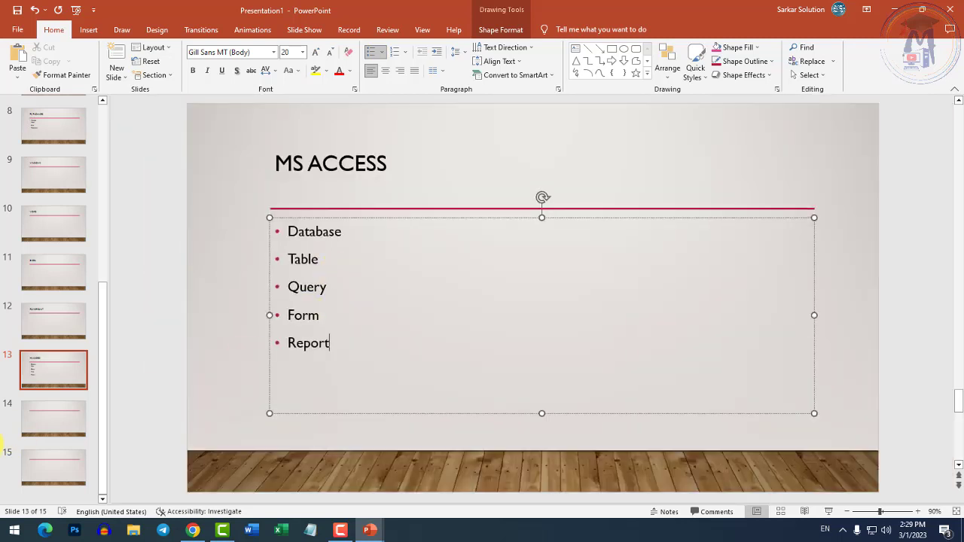
left_click(31, 437)
left_click(360, 211)
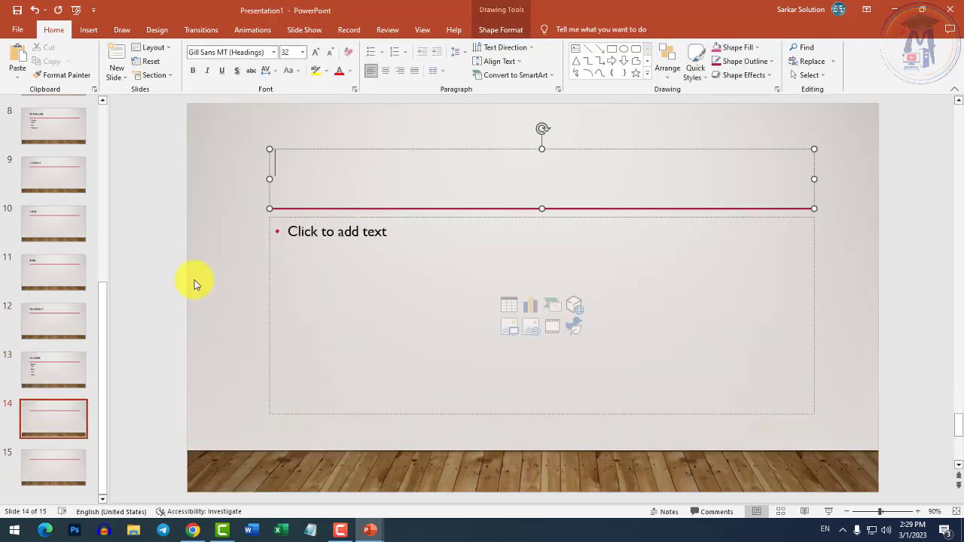
left_click(36, 365)
left_click_drag(43, 437, 52, 366)
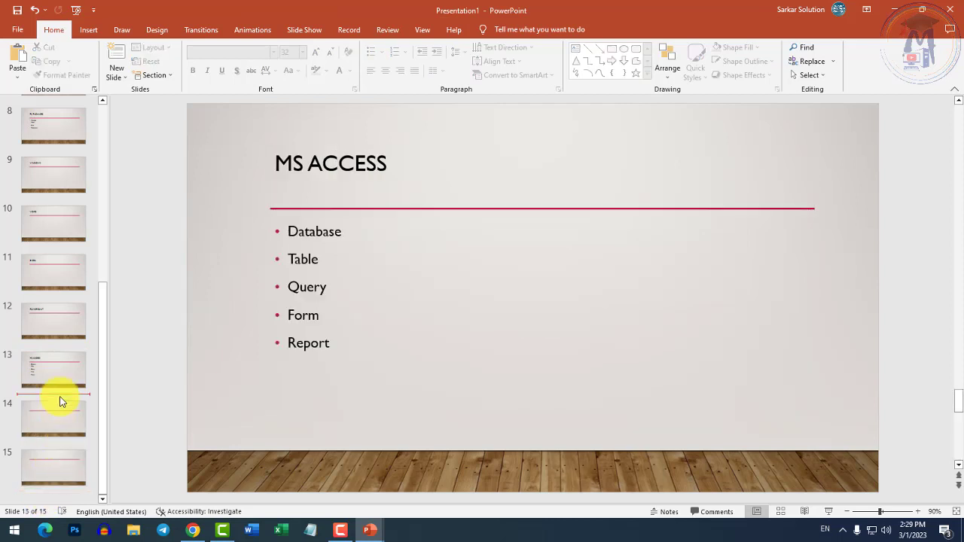
scroll(51, 366, "up", 5)
scroll(52, 366, "up", 5)
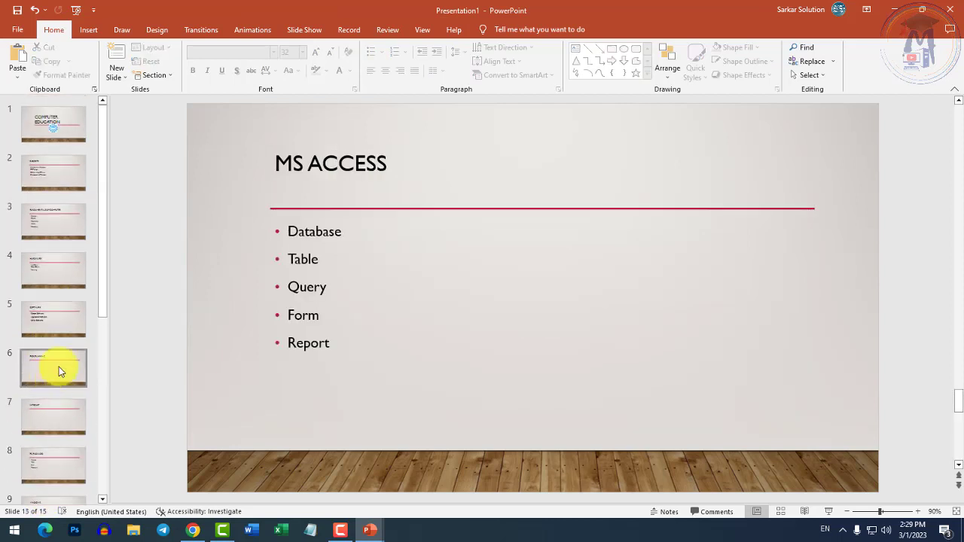
left_click(67, 134)
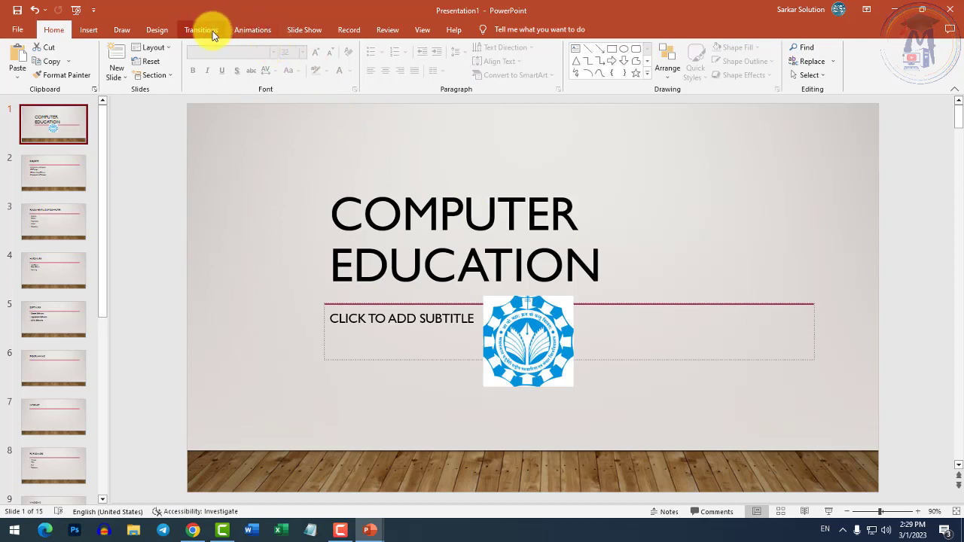
Step: Move the Capture logo lower and left, then show the 3D Models insert choices
left_click(89, 30)
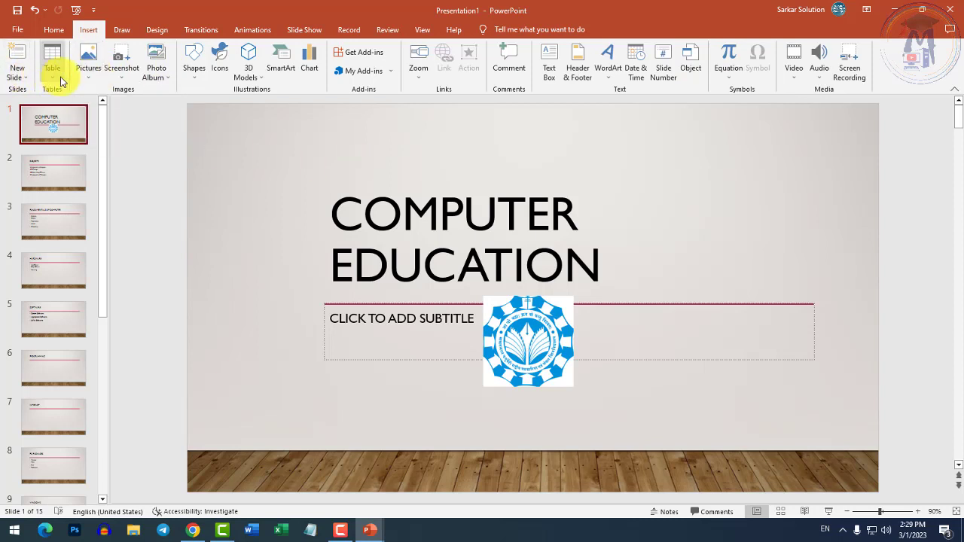
left_click(193, 75)
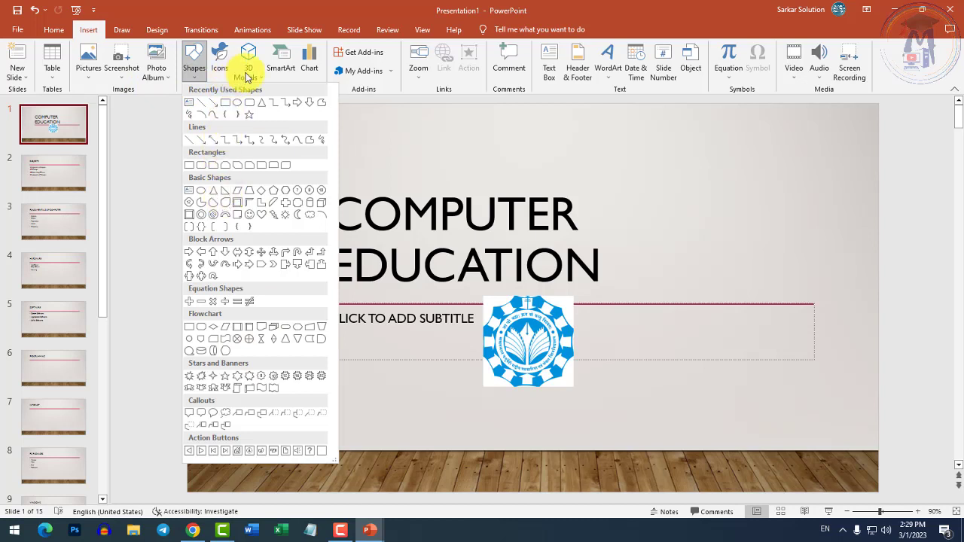
left_click(537, 375)
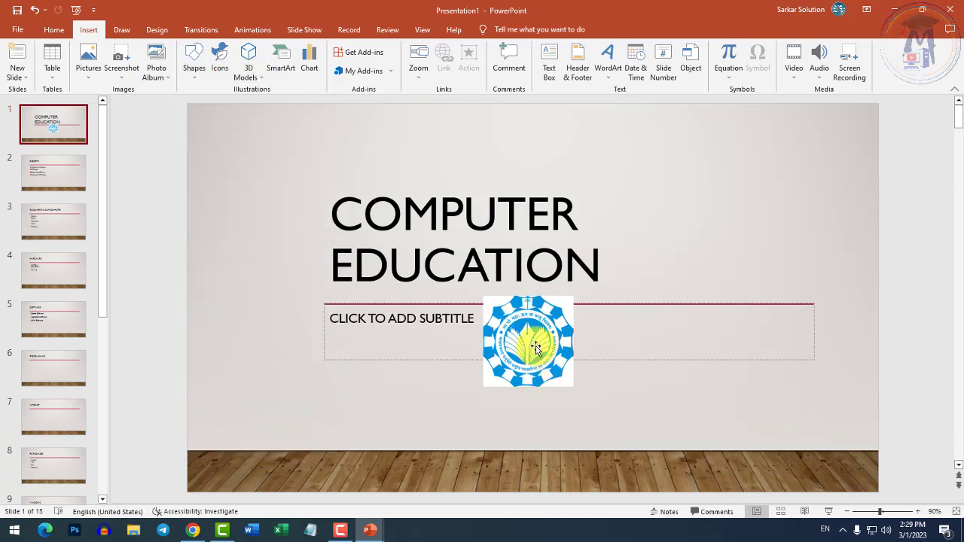
left_click_drag(531, 337, 441, 364)
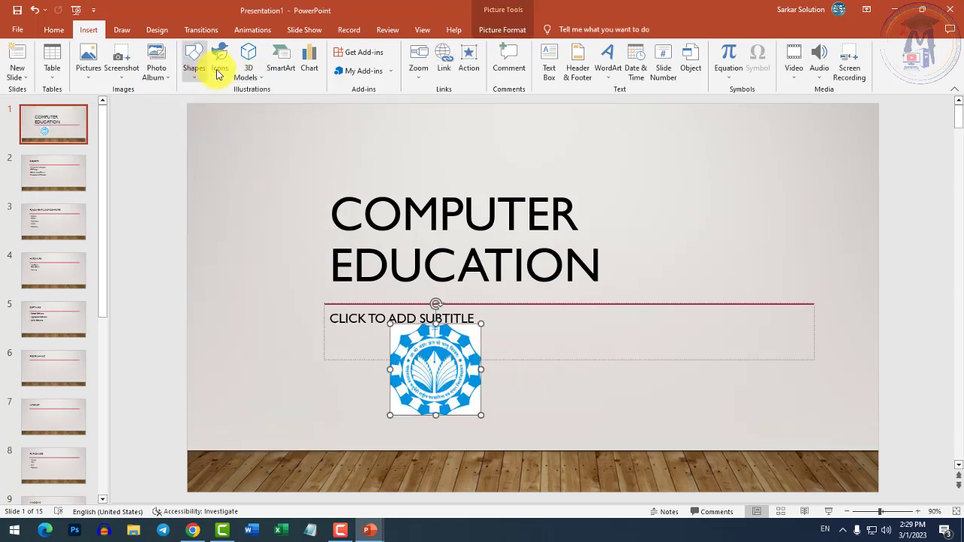
left_click(246, 71)
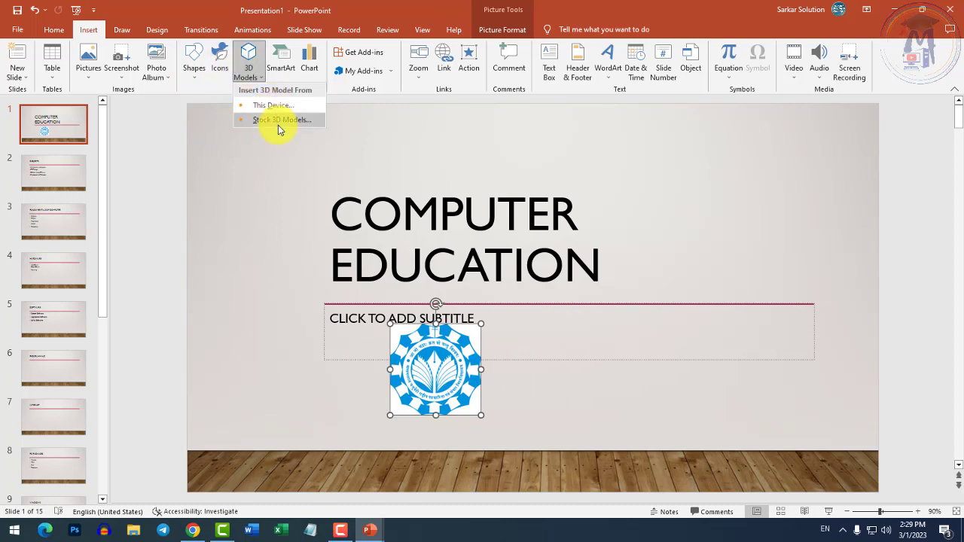
Step: Insert the Surface Hub display-on-stand model from Stock 3D Models' Microsoft Products collection
left_click(278, 120)
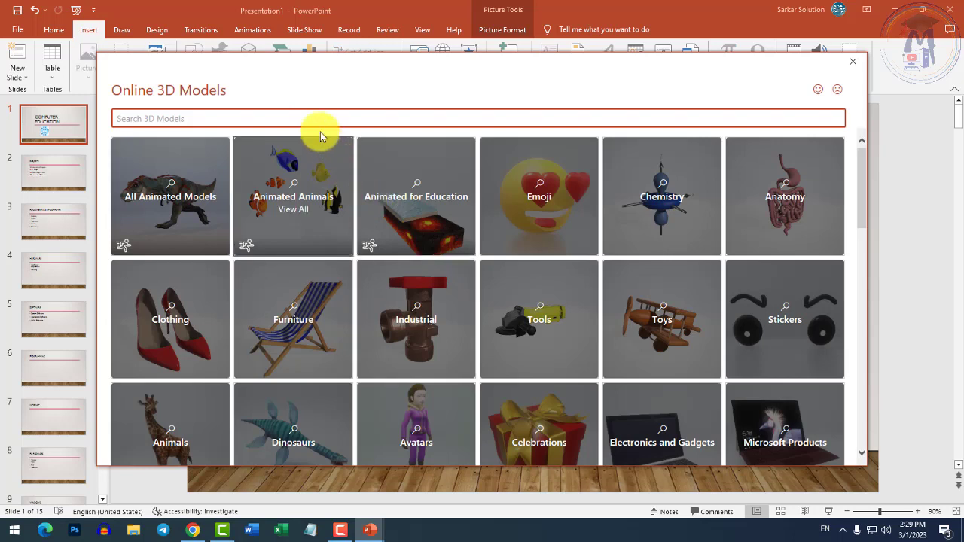
left_click(314, 117)
scroll(472, 324, "down", 2)
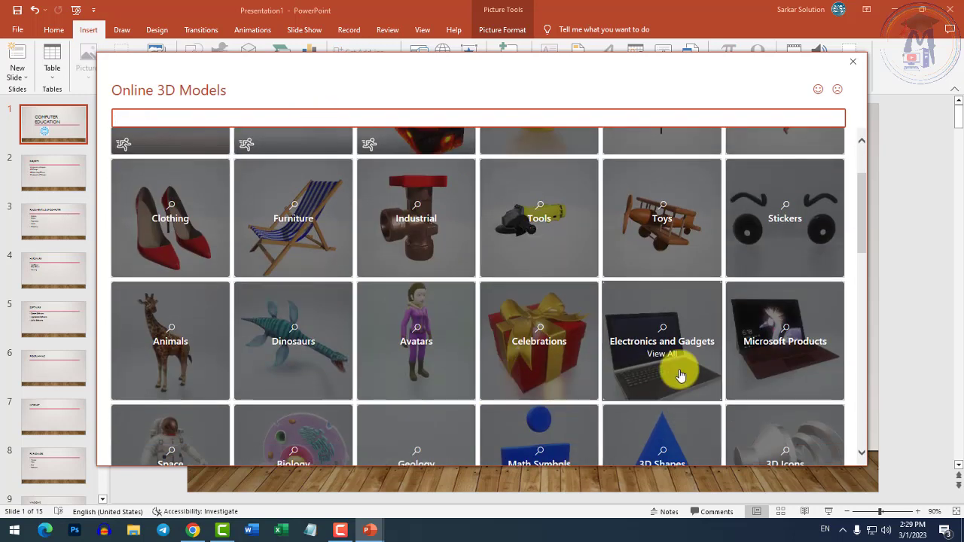
scroll(680, 374, "down", 2)
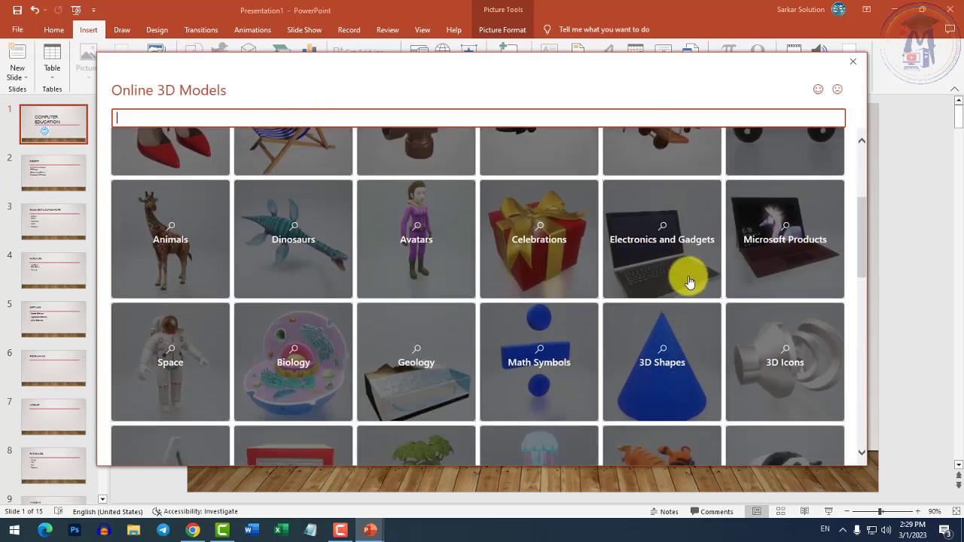
left_click(758, 270)
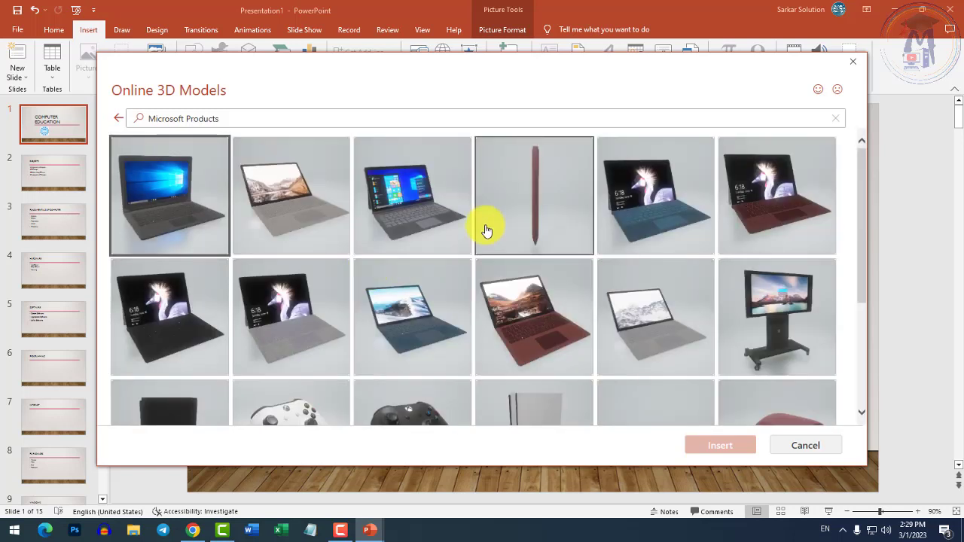
scroll(486, 229, "down", 2)
scroll(463, 241, "down", 2)
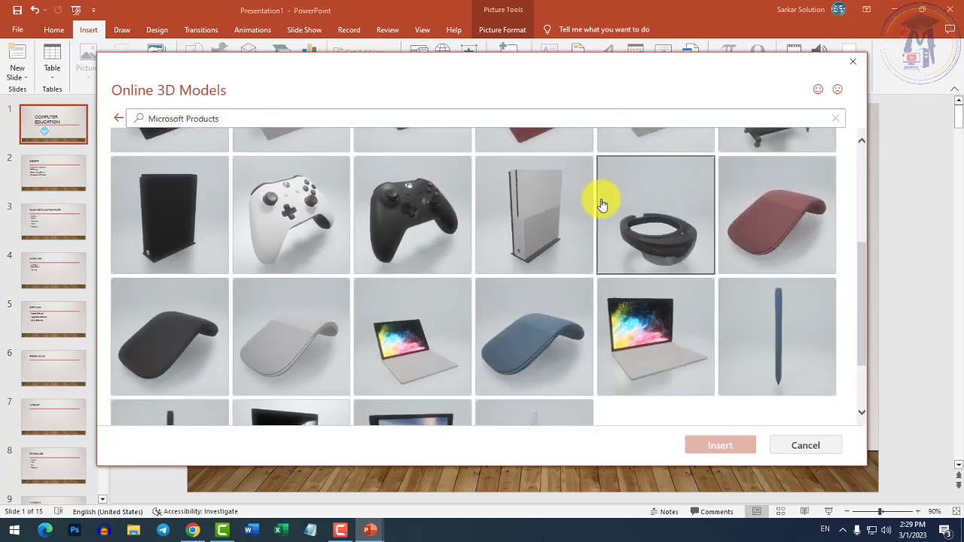
scroll(597, 201, "down", 1)
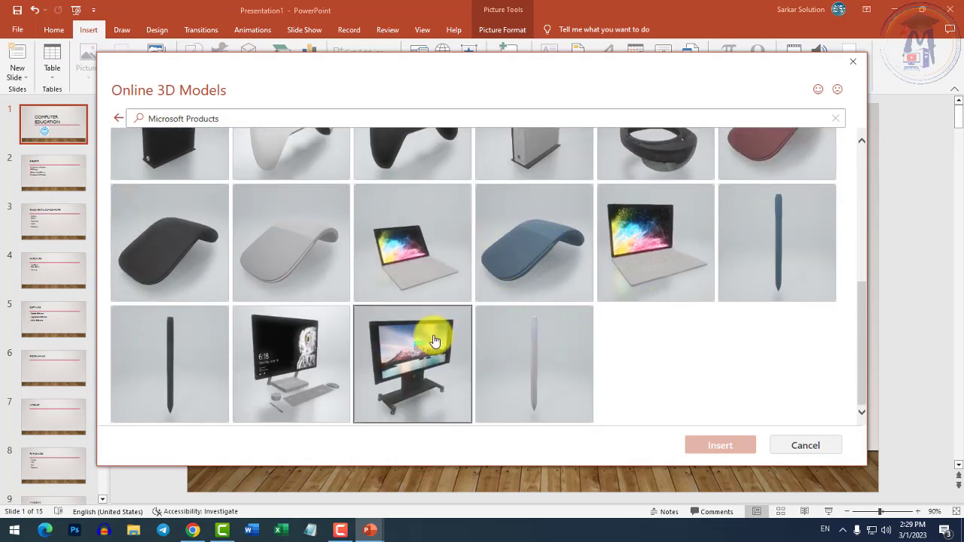
left_click(400, 349)
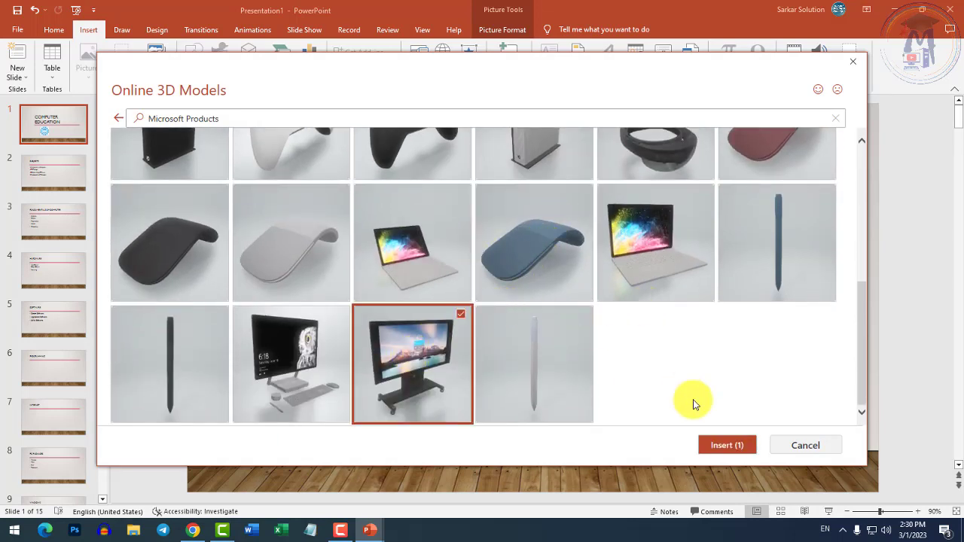
left_click(727, 445)
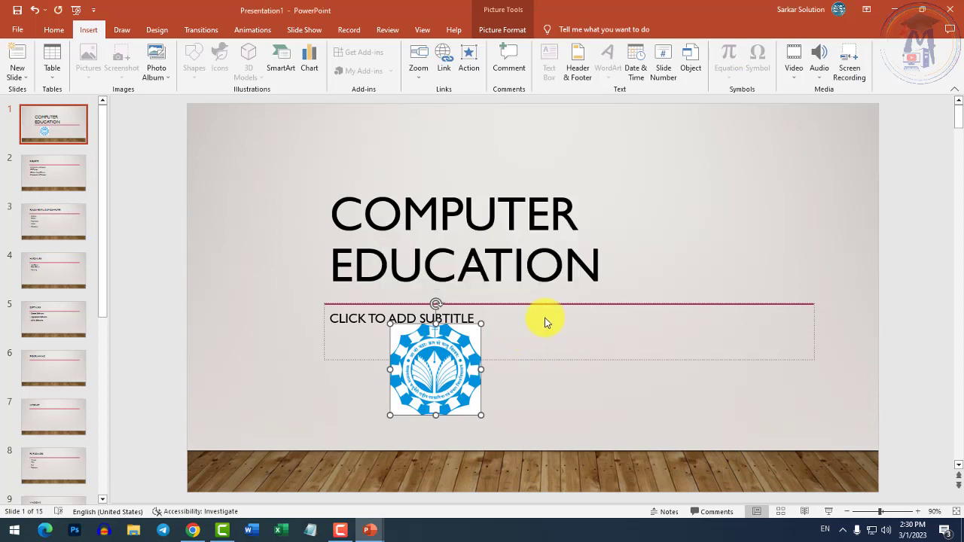
Step: Drag the 3D monitor to the upper right beside the COMPUTER EDUCATION heading
mouse_move(537, 294)
left_mouse_down()
mouse_move(732, 243)
mouse_move(666, 266)
mouse_move(322, 273)
mouse_move(441, 426)
mouse_move(705, 338)
mouse_move(801, 219)
mouse_move(910, 258)
mouse_move(912, 269)
mouse_move(867, 290)
mouse_move(765, 289)
mouse_move(703, 258)
mouse_move(742, 251)
mouse_move(735, 257)
mouse_move(738, 211)
left_mouse_up()
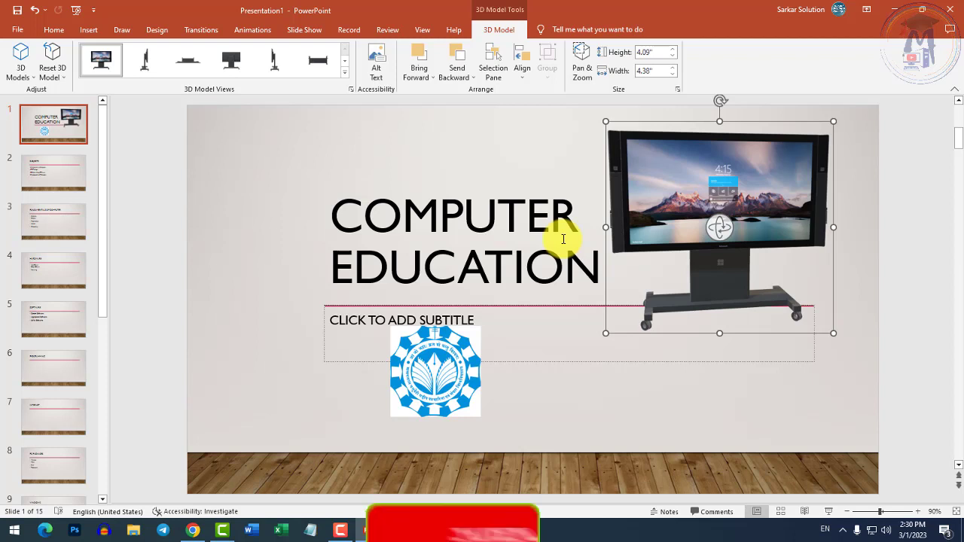
left_click_drag(684, 215, 694, 240)
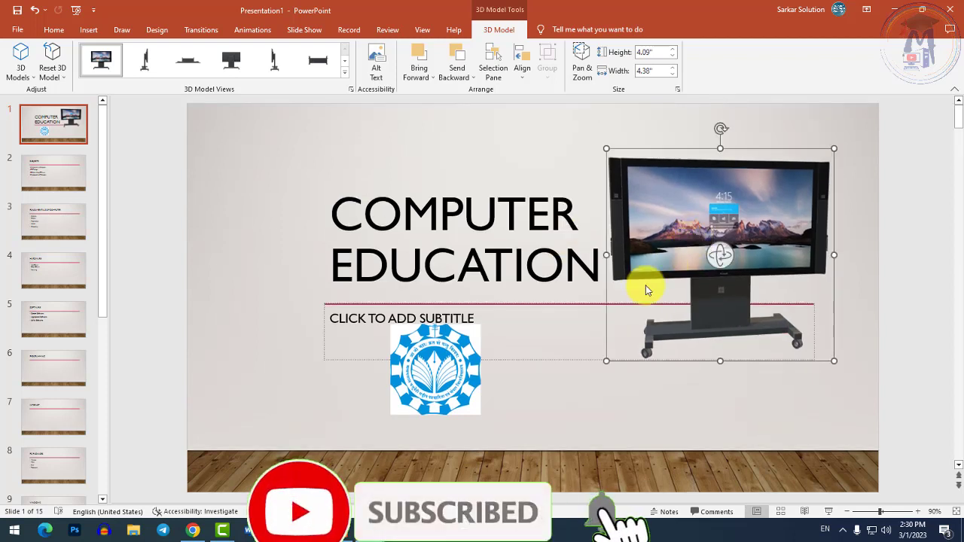
left_click(555, 381)
left_click(680, 254)
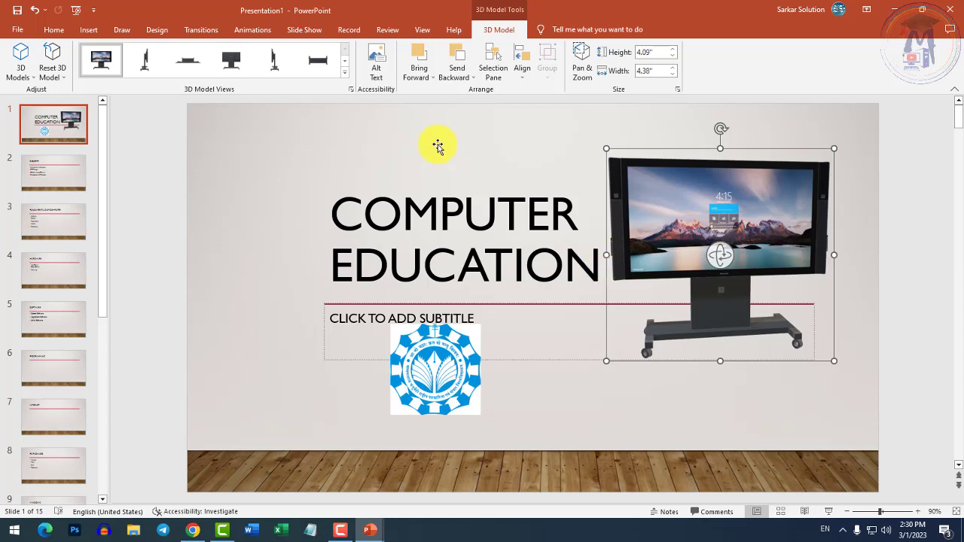
Step: Try the Cut, Random Bars, Uncover, Cover and Flash transitions on the title slide
left_click(261, 37)
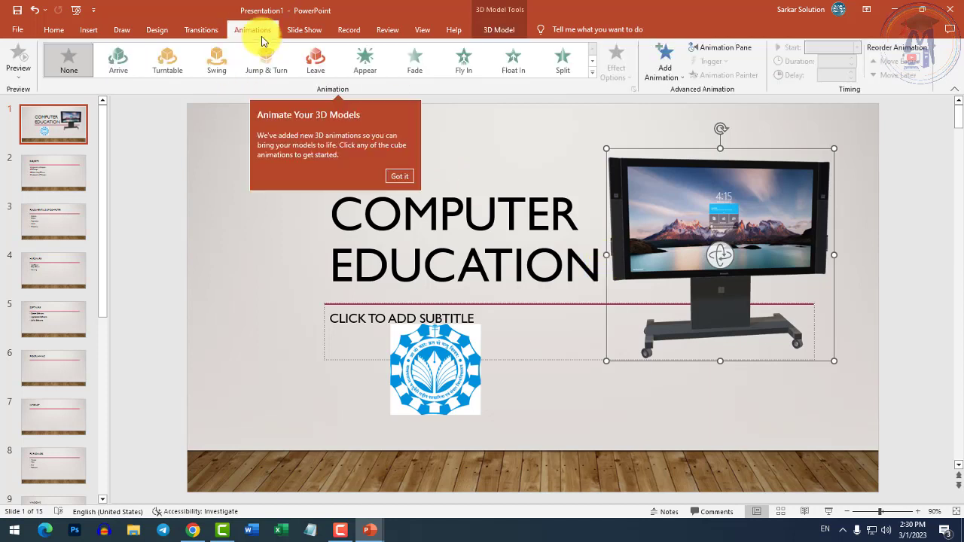
left_click(199, 30)
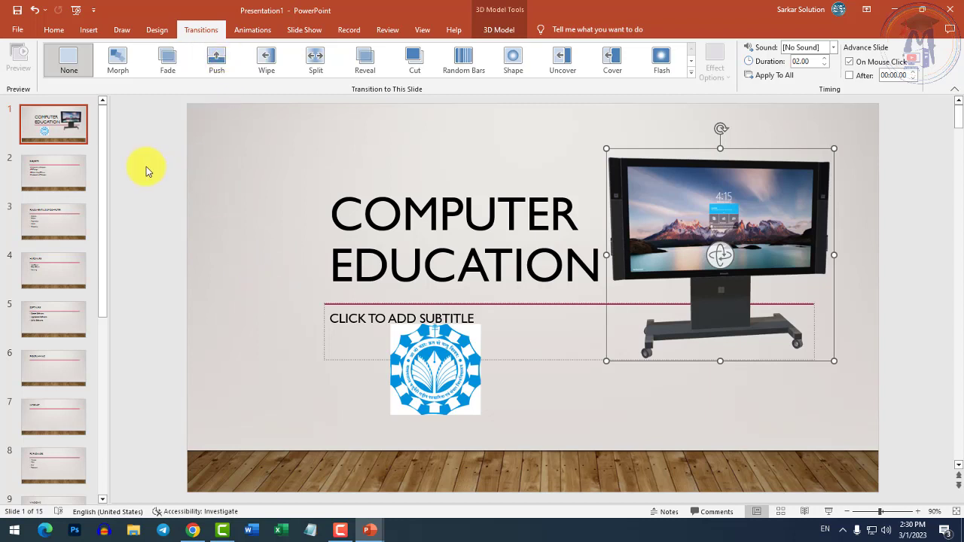
left_click(64, 124)
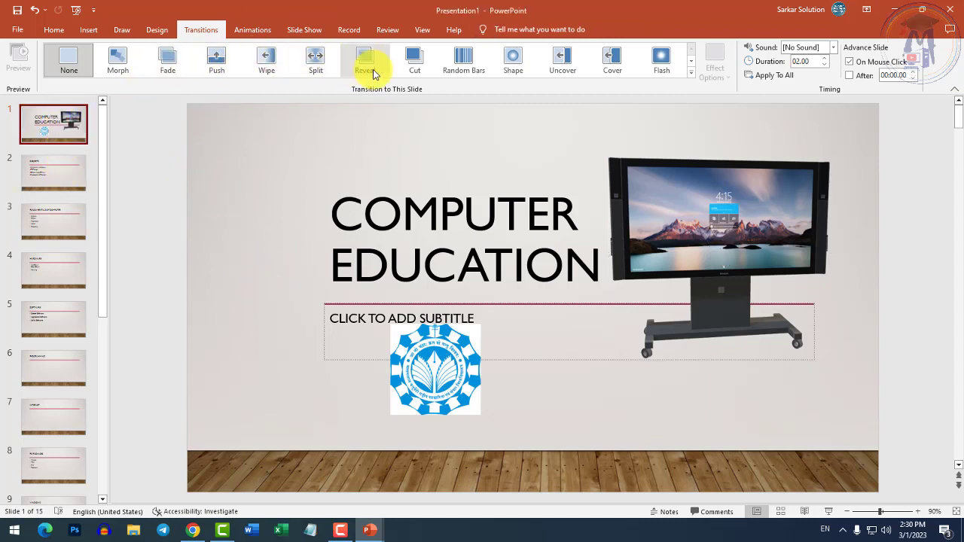
left_click(425, 66)
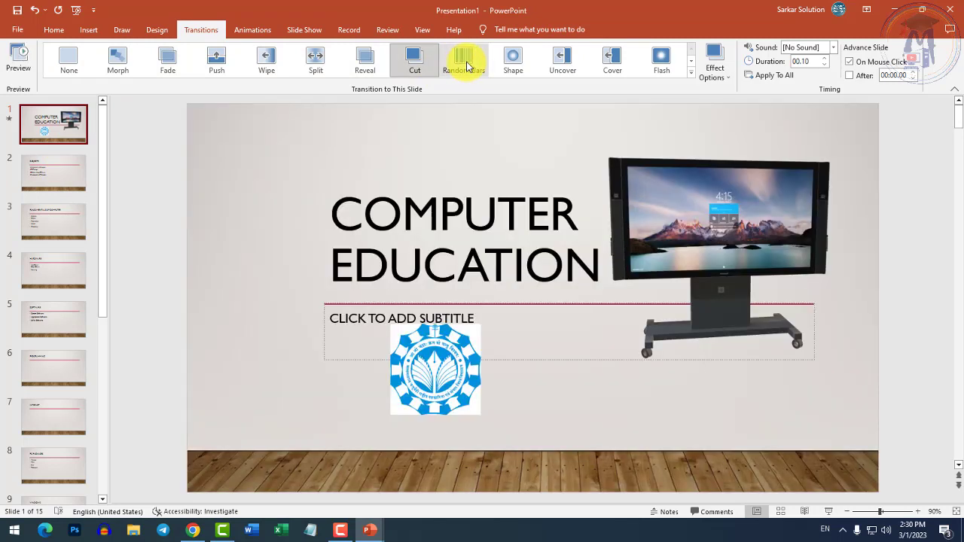
left_click(463, 64)
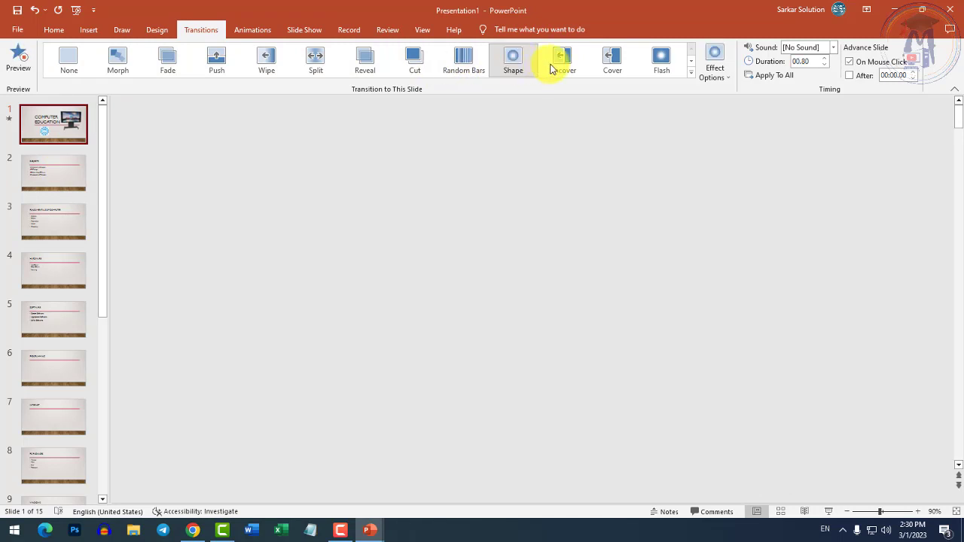
left_click(555, 68)
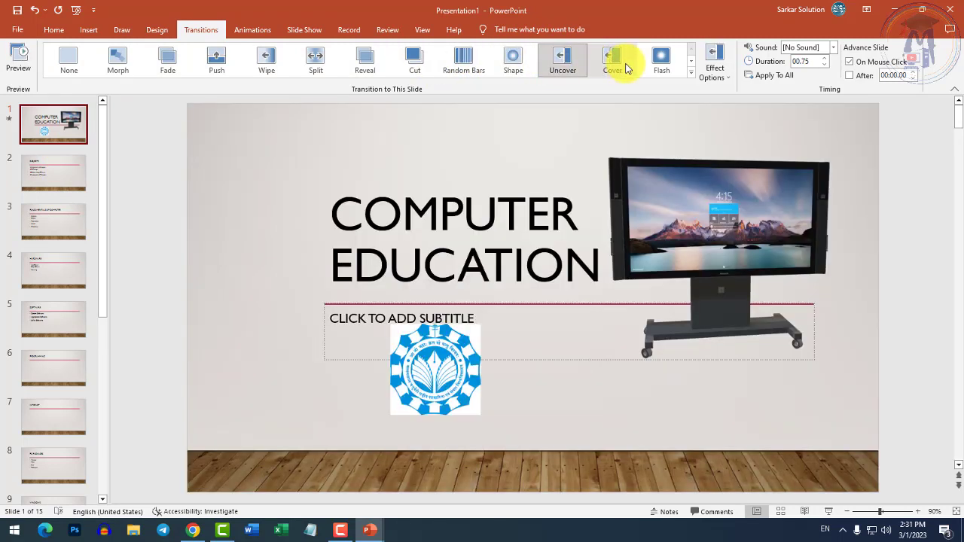
left_click(615, 64)
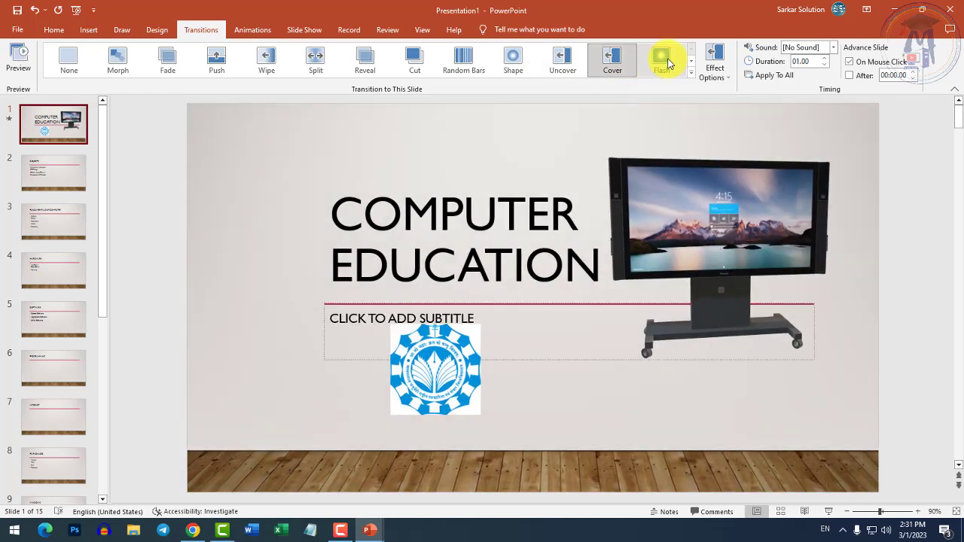
left_click(662, 63)
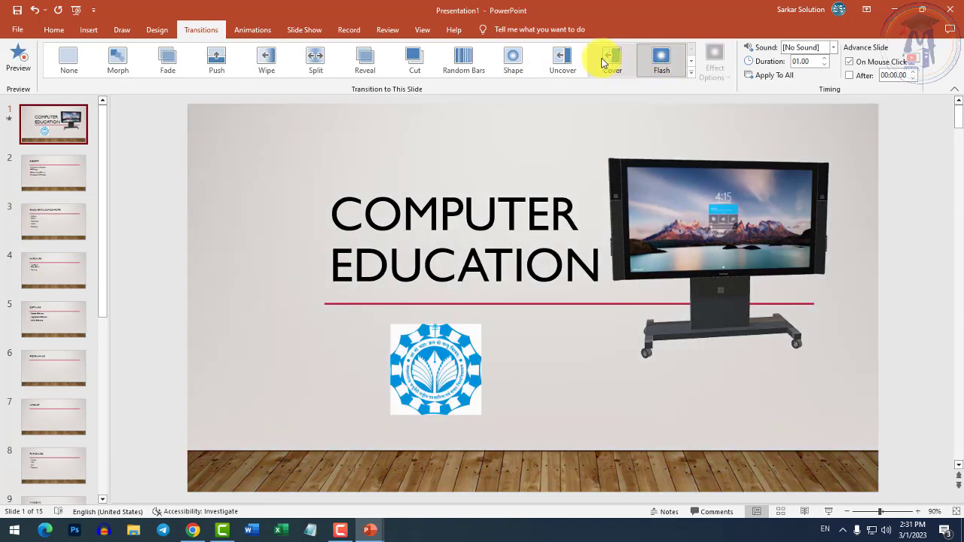
left_click(584, 60)
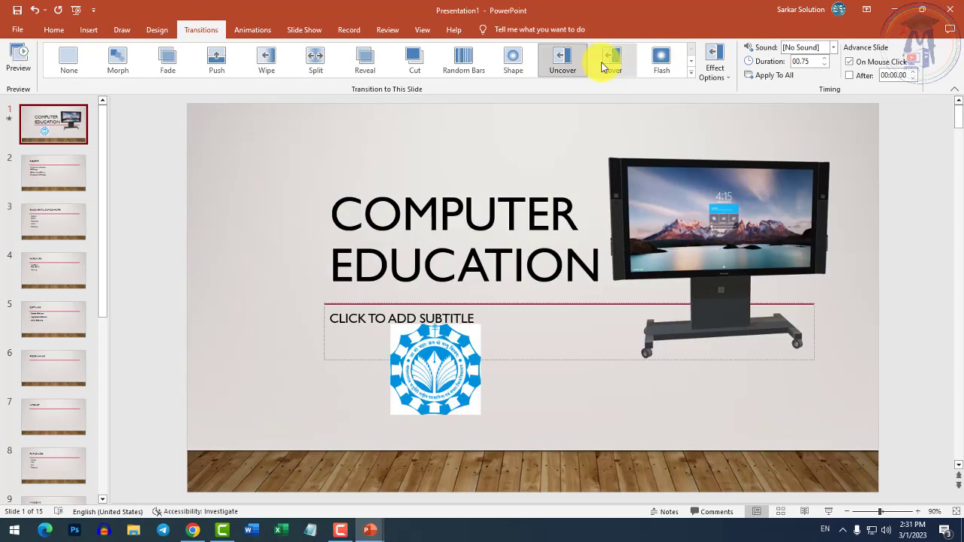
left_click(610, 61)
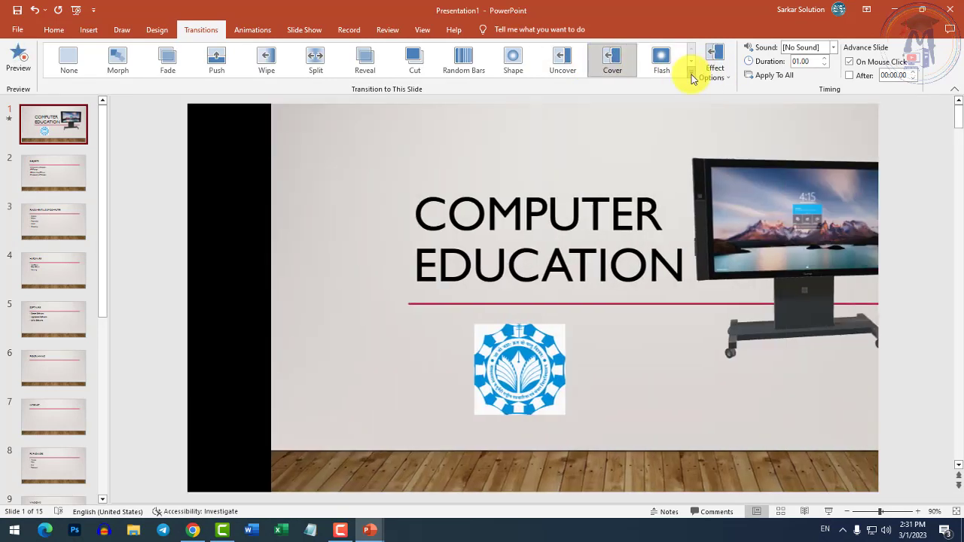
Step: From the full gallery, try Fall Over and Drape, then apply Curtains (06.00 seconds)
left_click(691, 73)
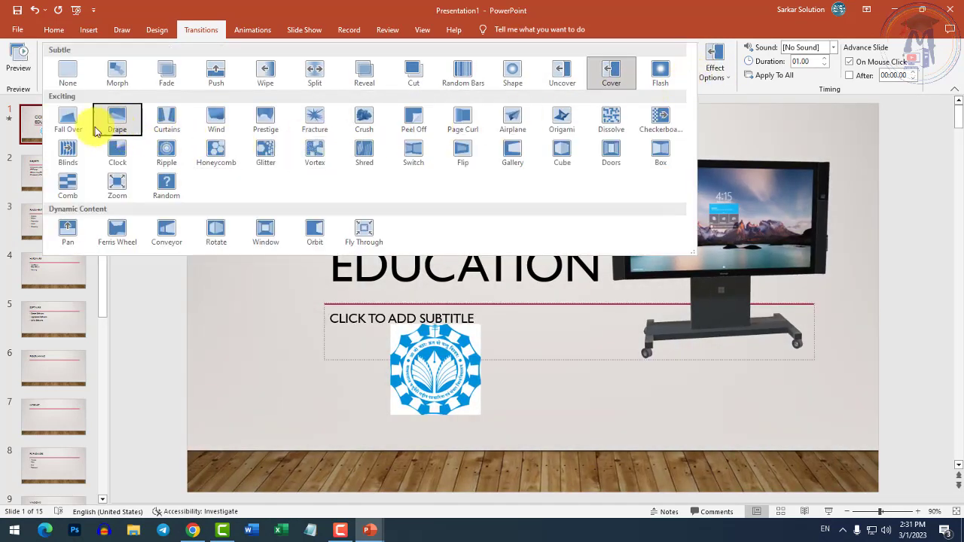
left_click(68, 120)
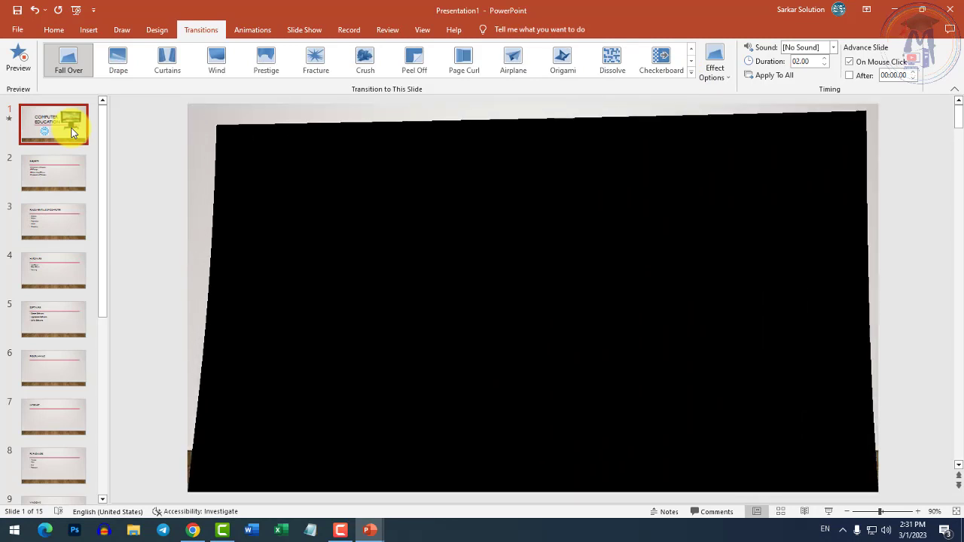
left_click(124, 65)
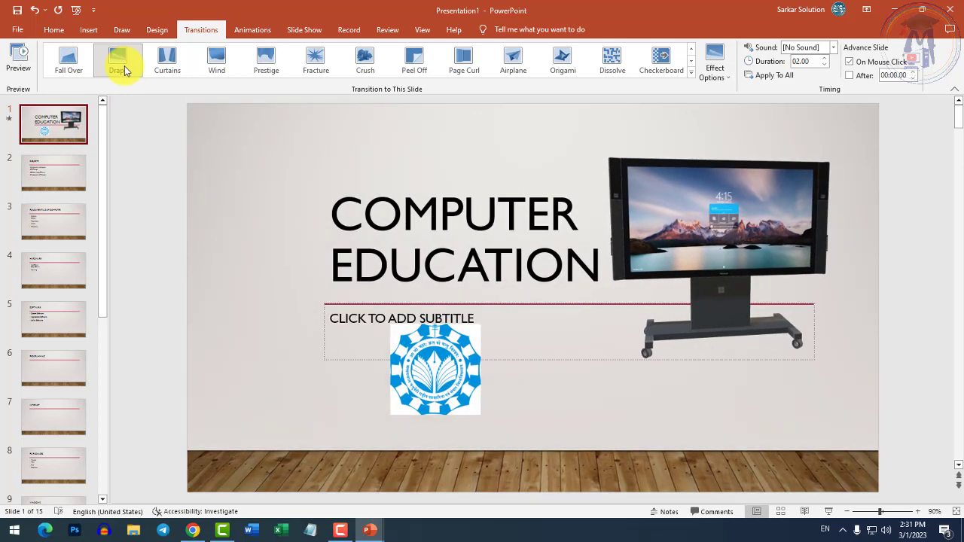
left_click(180, 69)
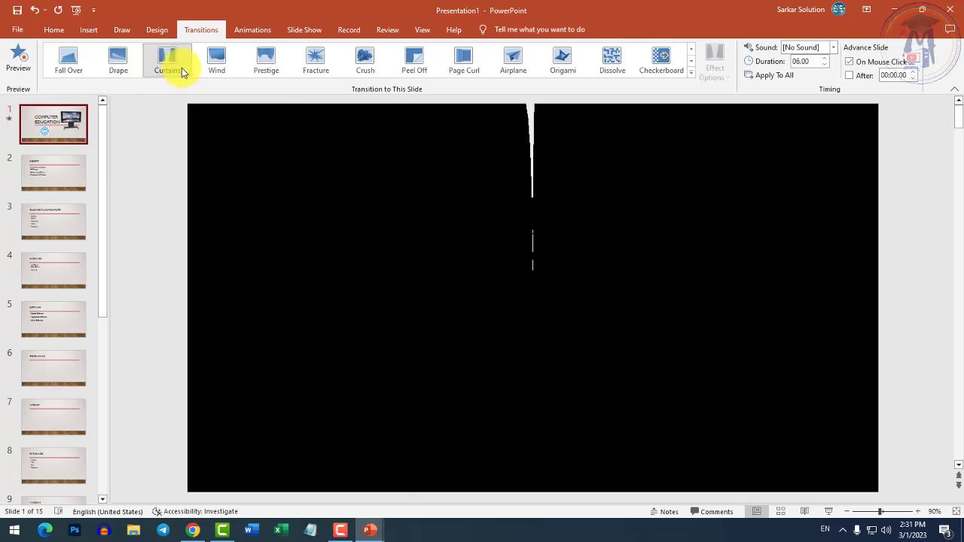
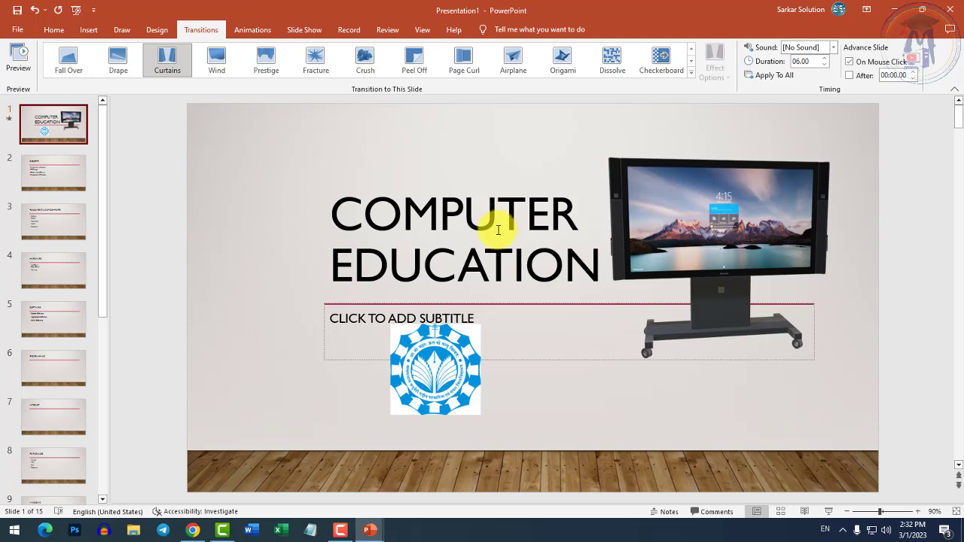
Step: Preview the Prestige, Crush, Page Curl, Airplane, Origami and Checkerboard transitions on the title slide
left_click(275, 62)
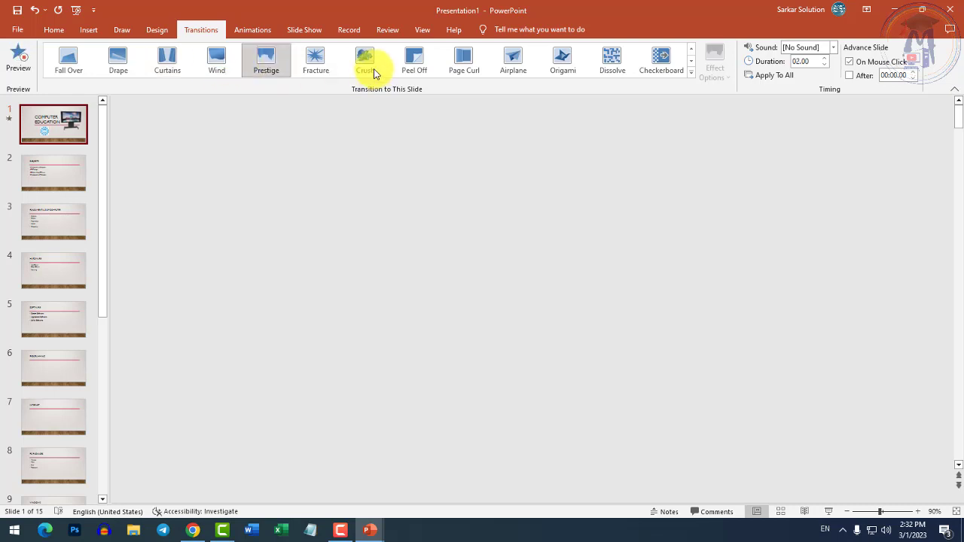
left_click(363, 63)
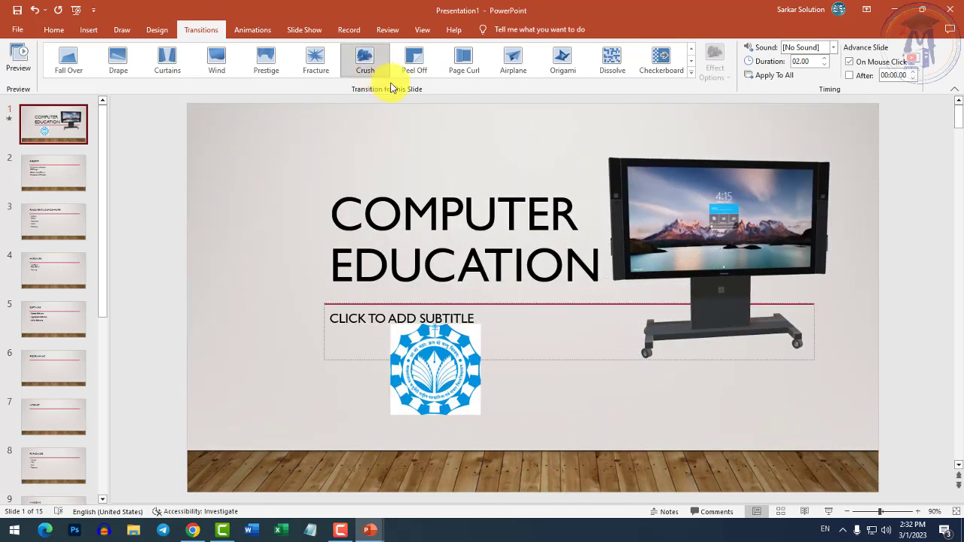
left_click(441, 70)
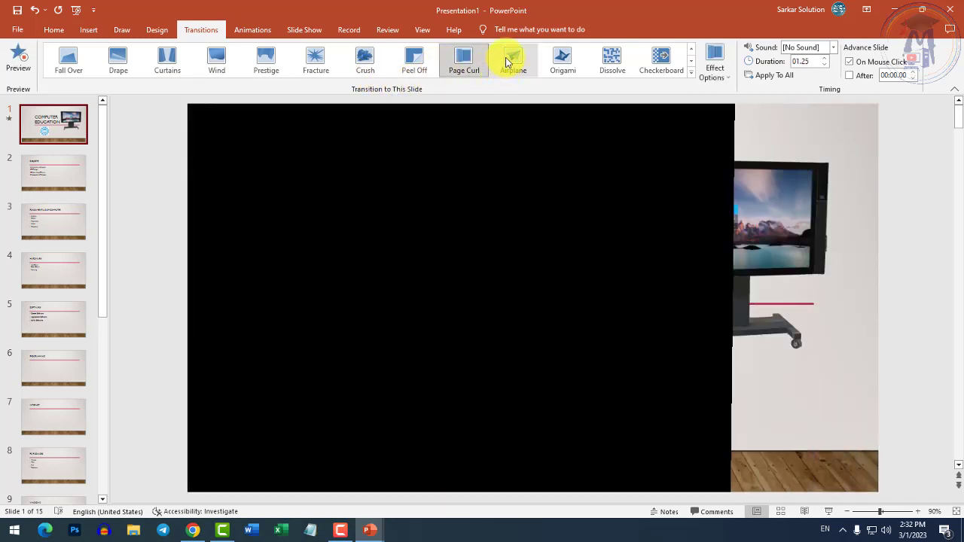
left_click(506, 61)
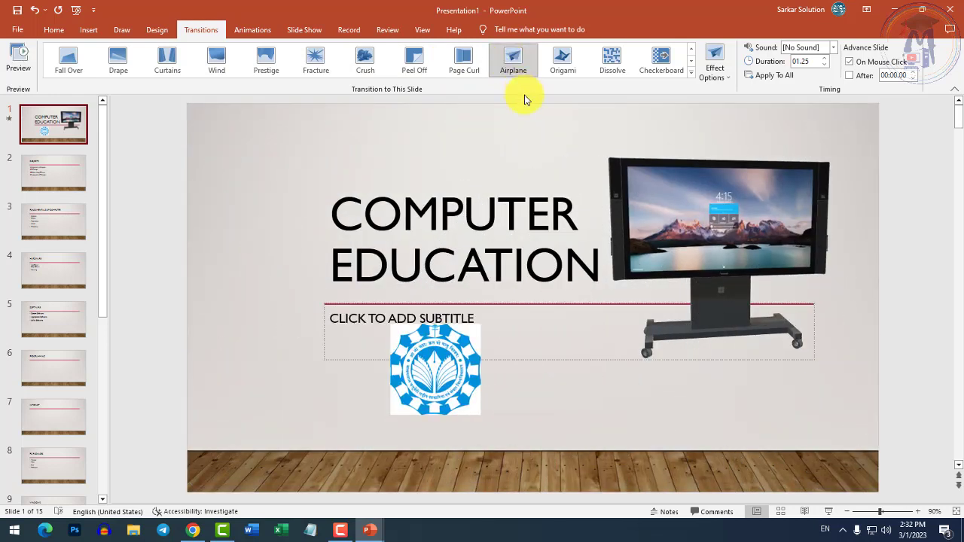
left_click(560, 63)
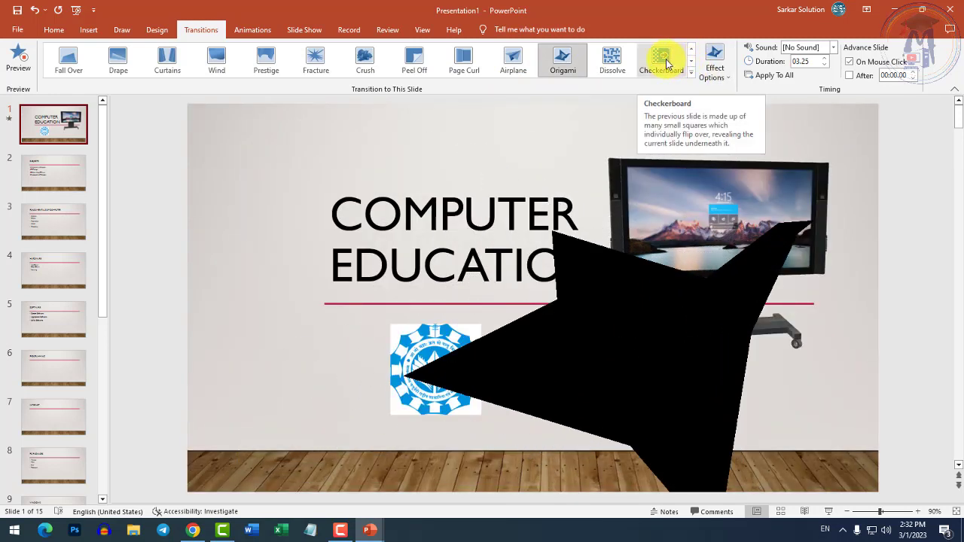
left_click(666, 63)
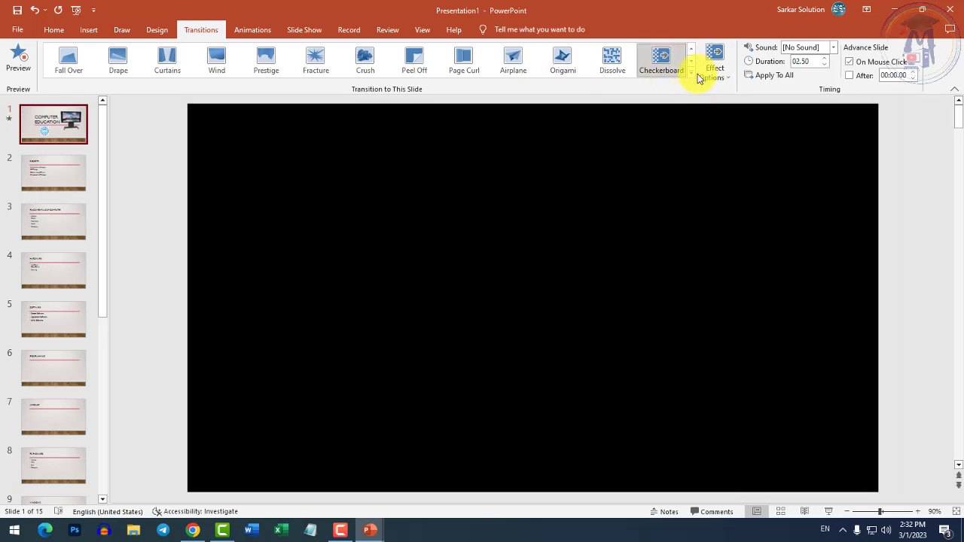
Step: Apply the Zoom transition from the full gallery to the title slide
left_click(700, 75)
left_click(690, 72)
left_click(691, 72)
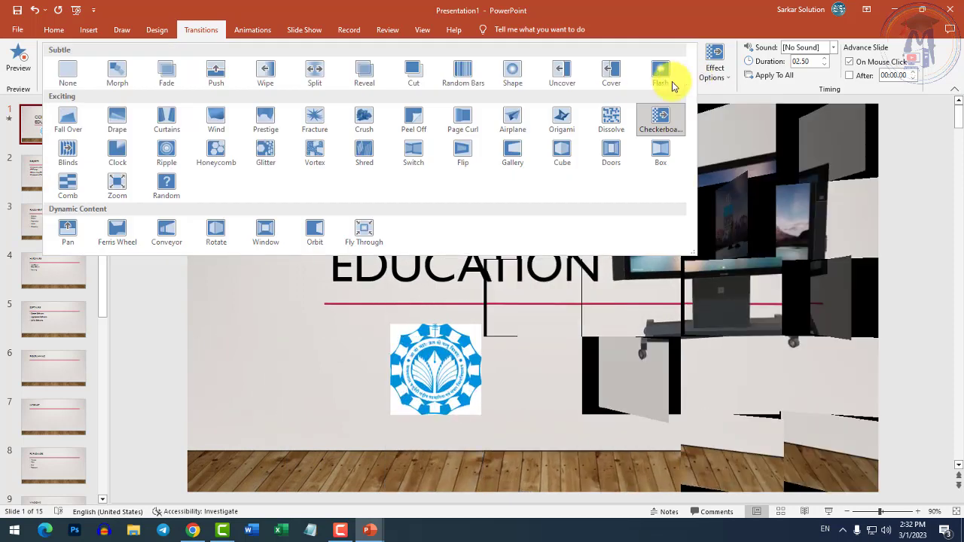
left_click(118, 183)
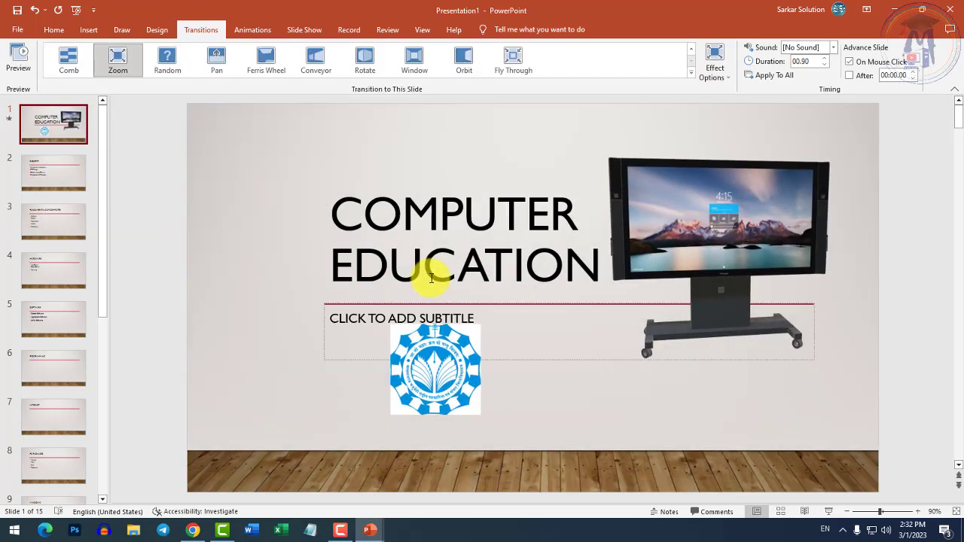
left_click(55, 162)
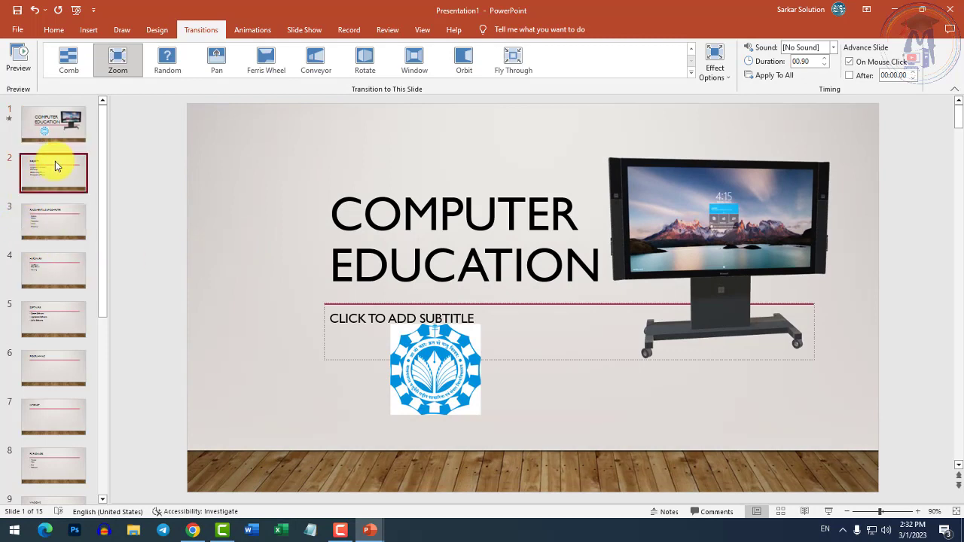
left_click(50, 135)
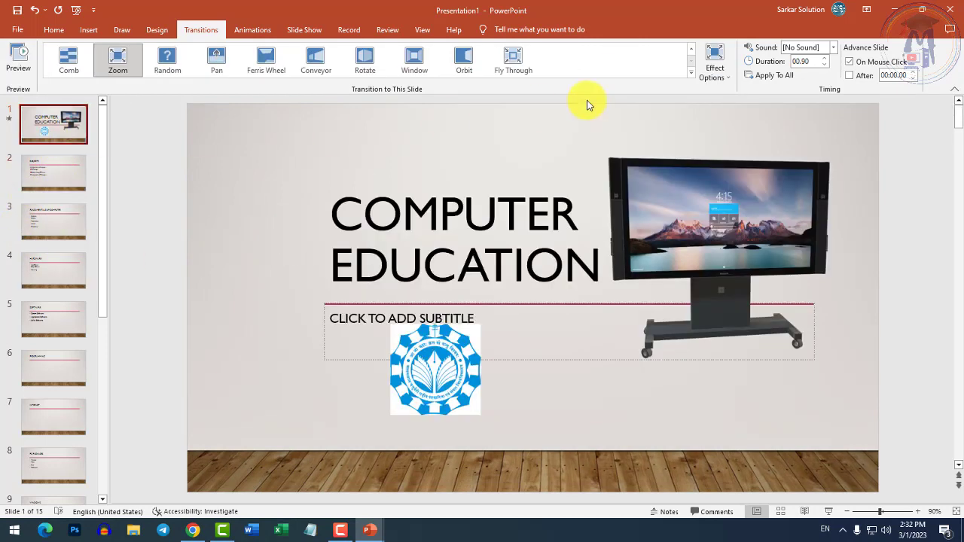
Step: Try Push on the title slide, then settle on the Cover transition at 01.00
left_click(690, 72)
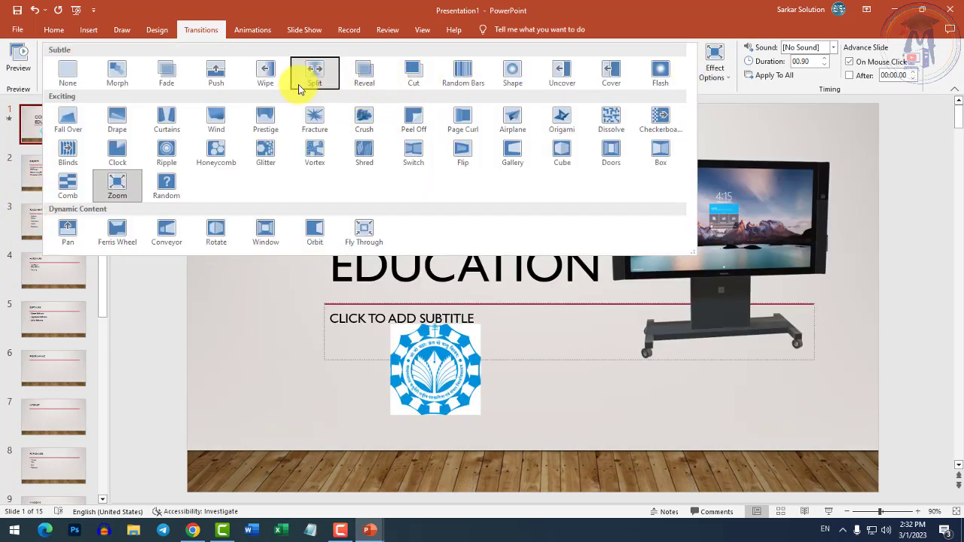
left_click(214, 78)
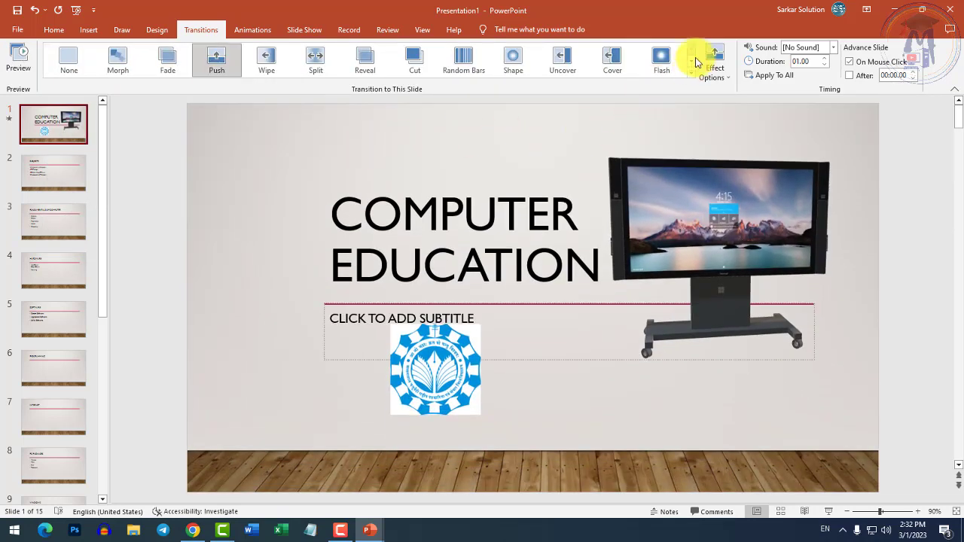
left_click(621, 56)
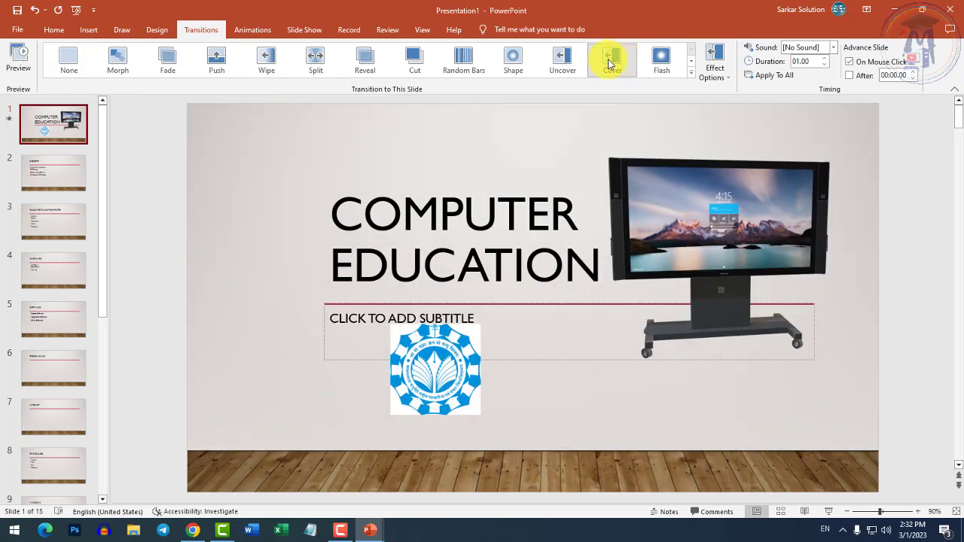
left_click(768, 76)
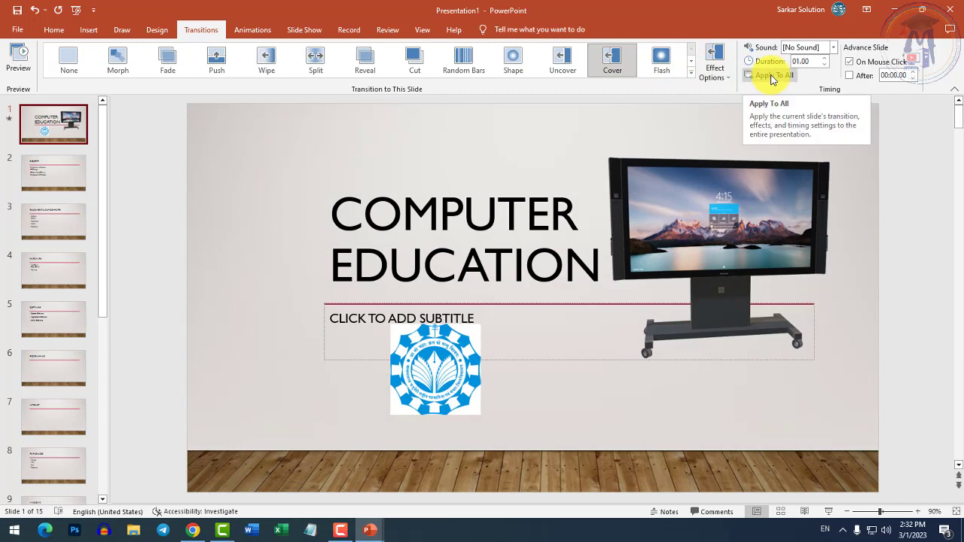
Step: Apply the Cover transition to all 15 slides and show the Slide Show options
left_click(771, 76)
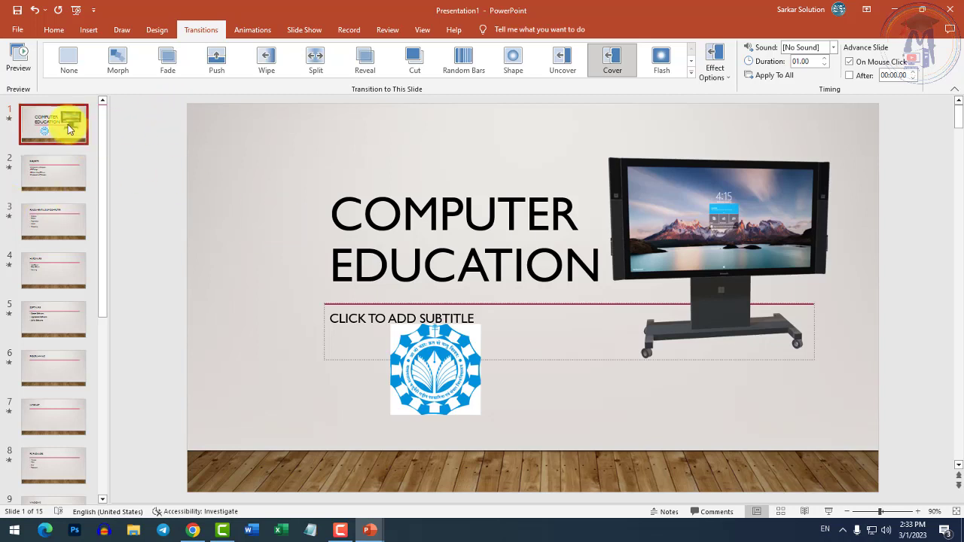
left_click(303, 30)
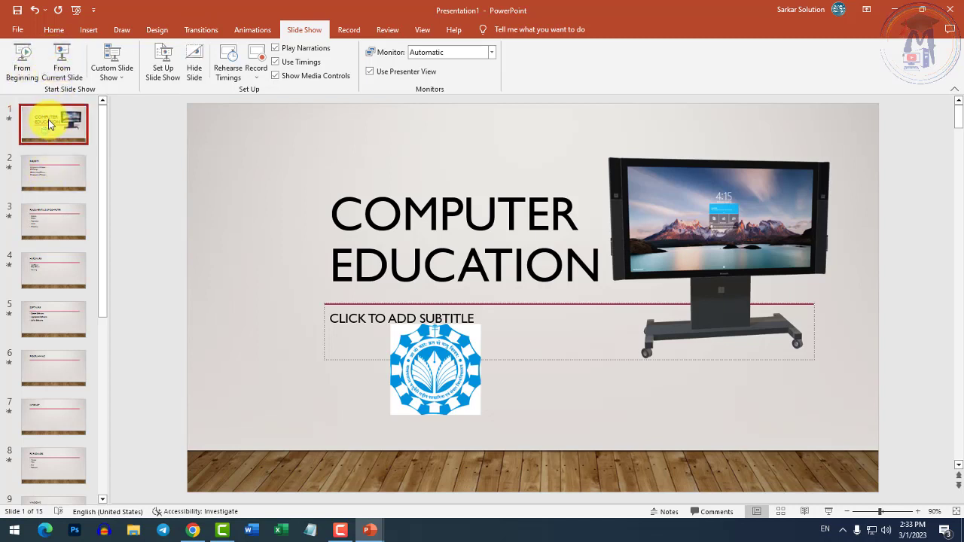
Step: Play the show from the title slide through Subjects, Fundamentals and Hardware to Software, then end it
left_click(60, 279)
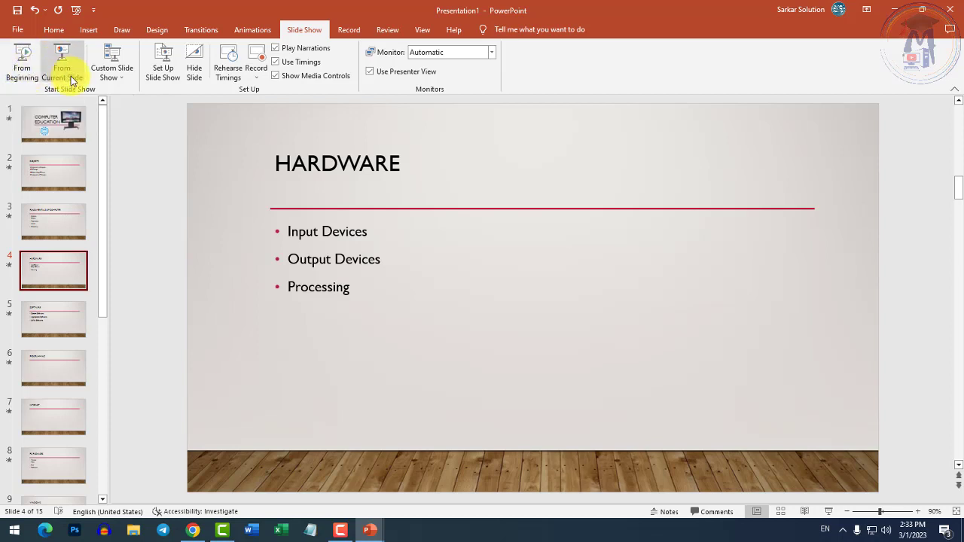
left_click(23, 74)
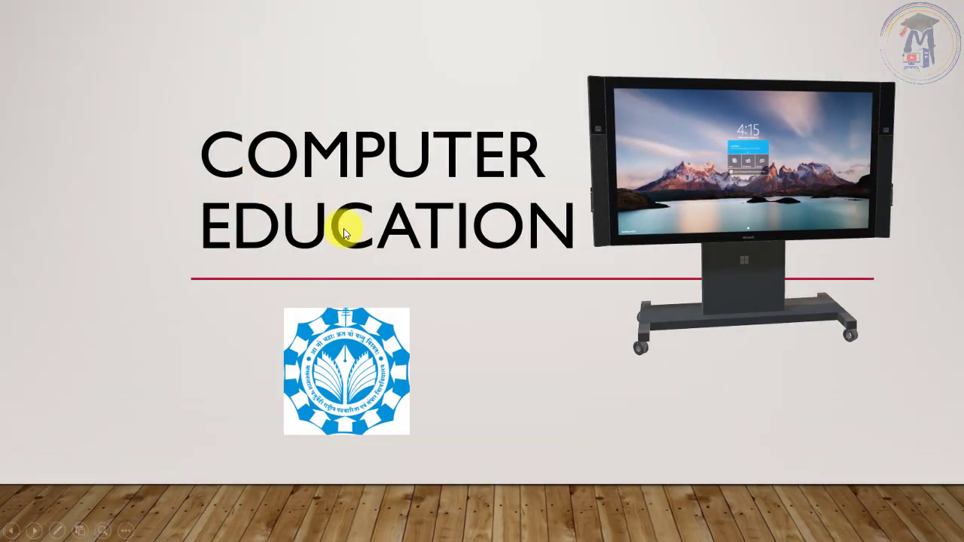
left_click(343, 228)
left_click(344, 228)
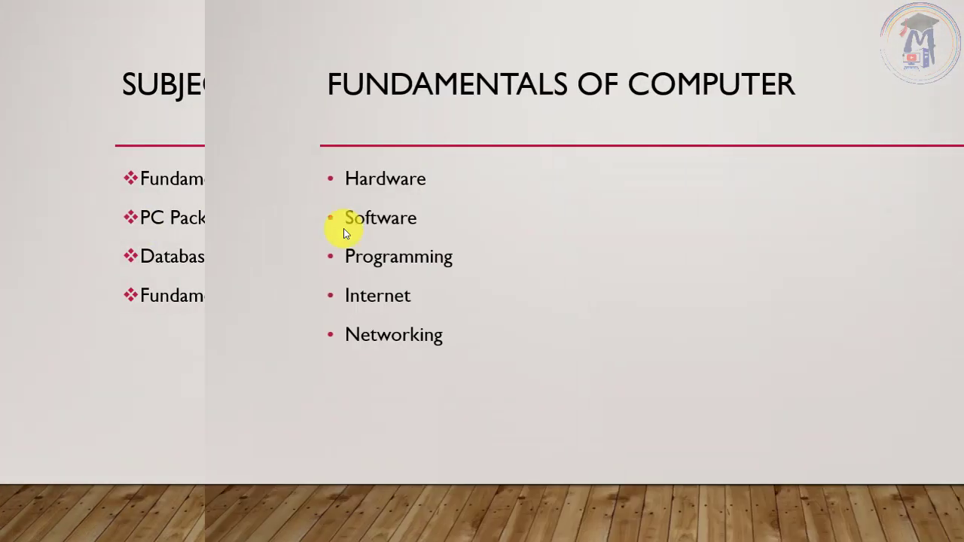
left_click(343, 228)
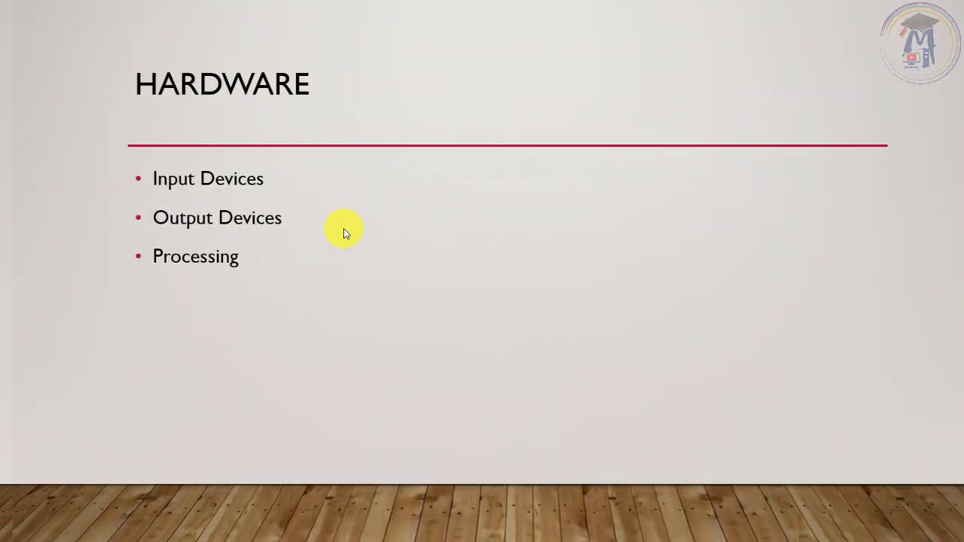
left_click(343, 228)
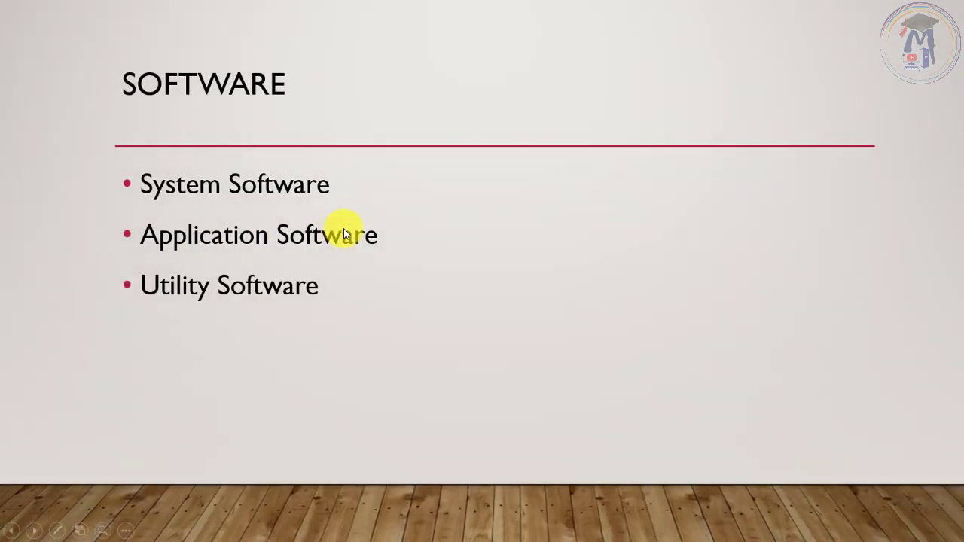
key("Escape")
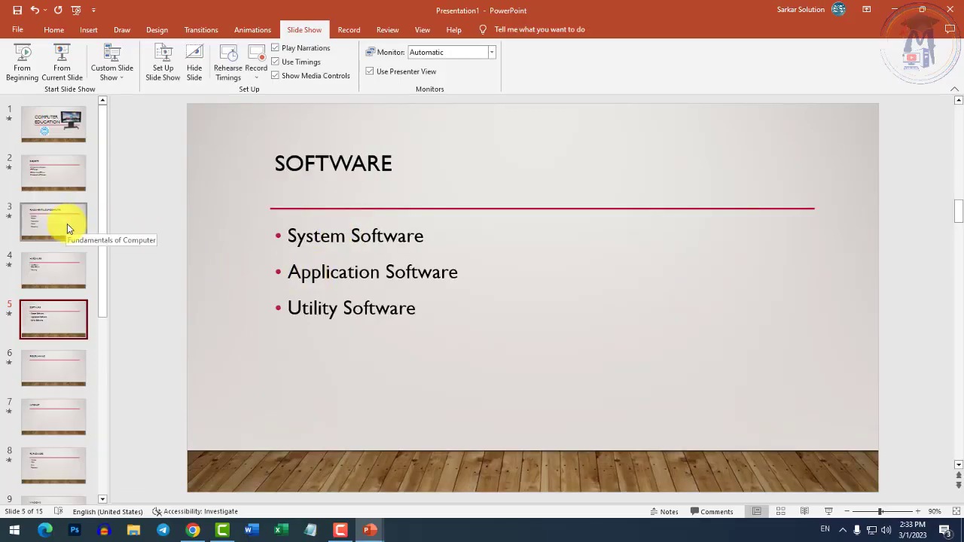
Step: Give slide 1 the Curtains transition (06.00 duration) from the full transitions gallery
left_click(47, 124)
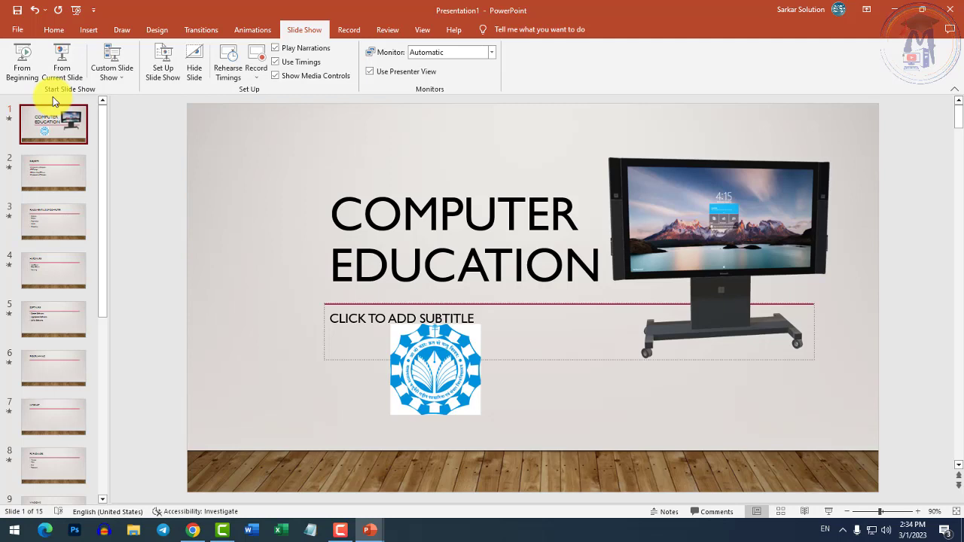
left_click(198, 30)
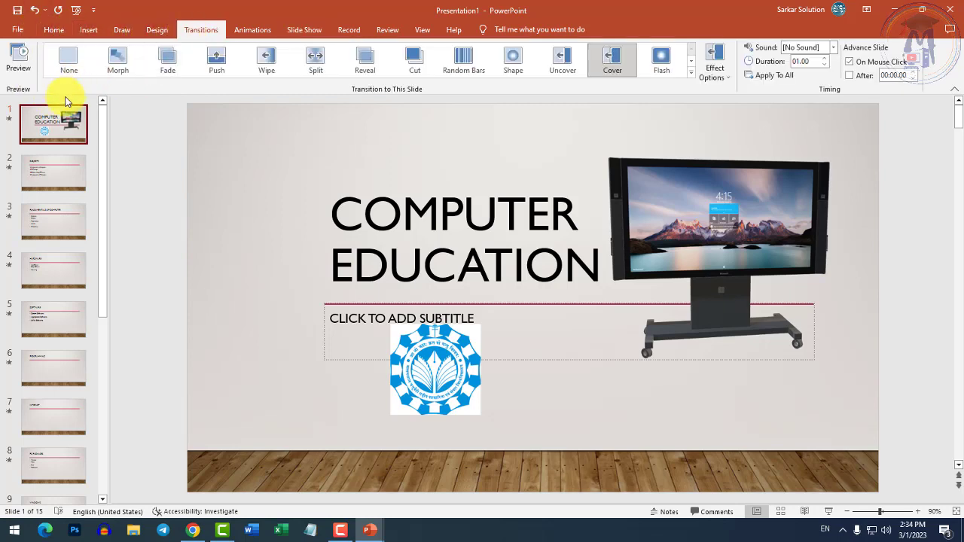
left_click(689, 73)
left_click(167, 119)
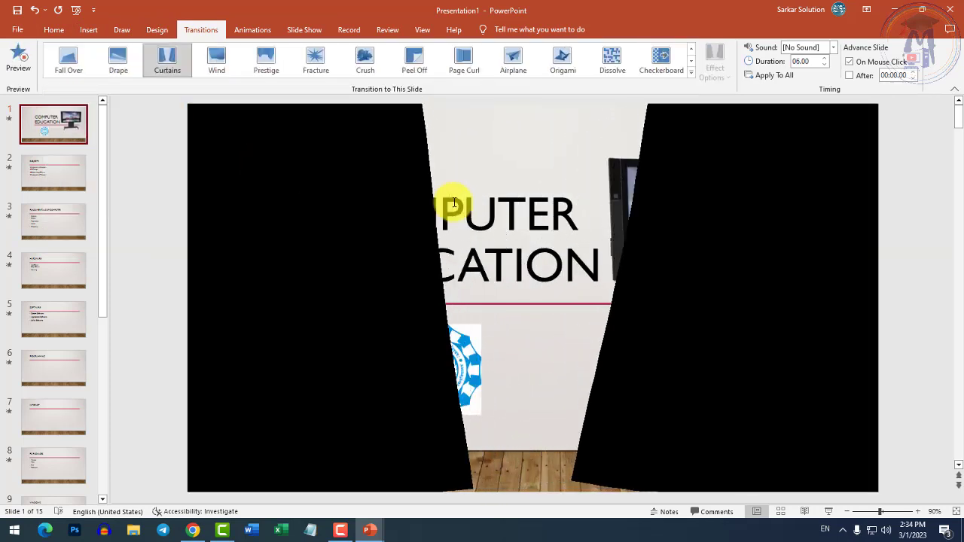
left_click(304, 30)
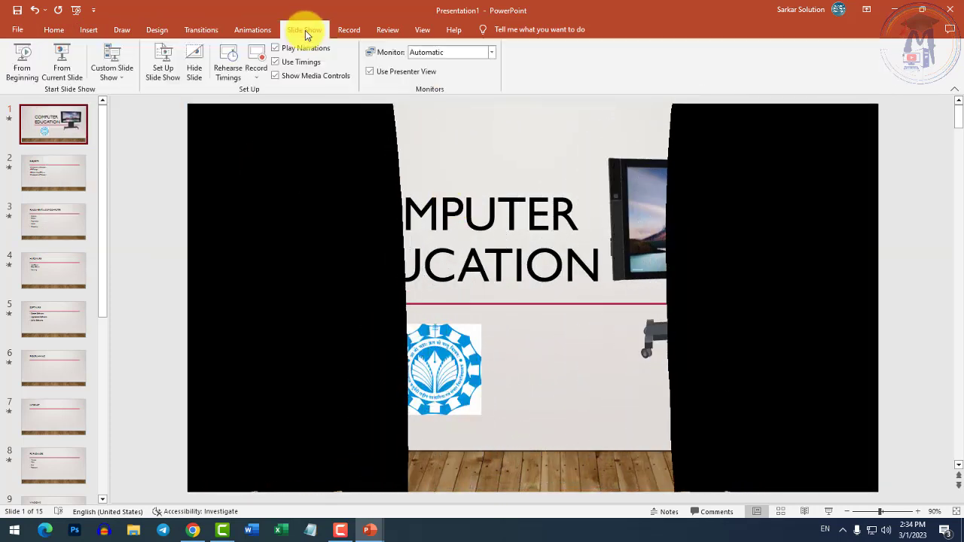
Step: Replay the show from the beginning to the Software slide, then choose End Show
left_click(20, 67)
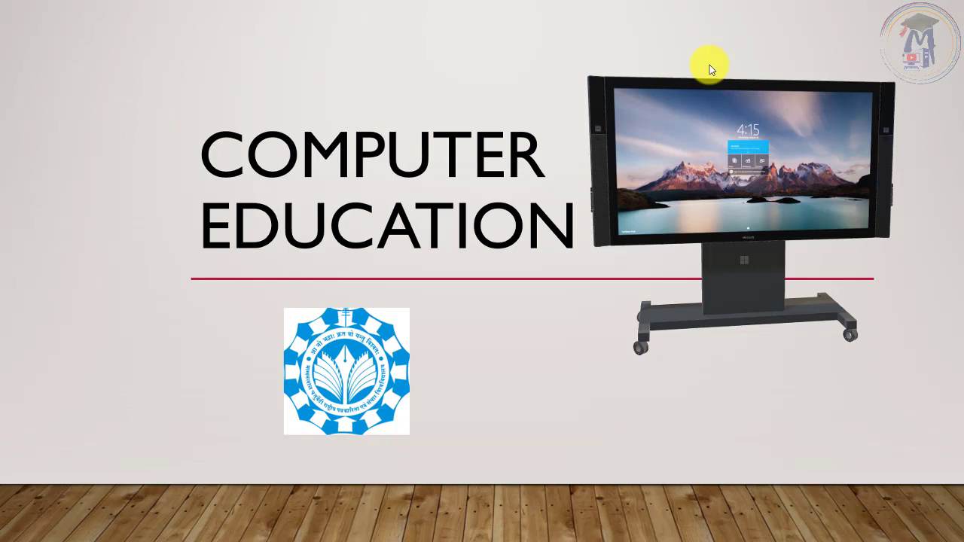
left_click(343, 106)
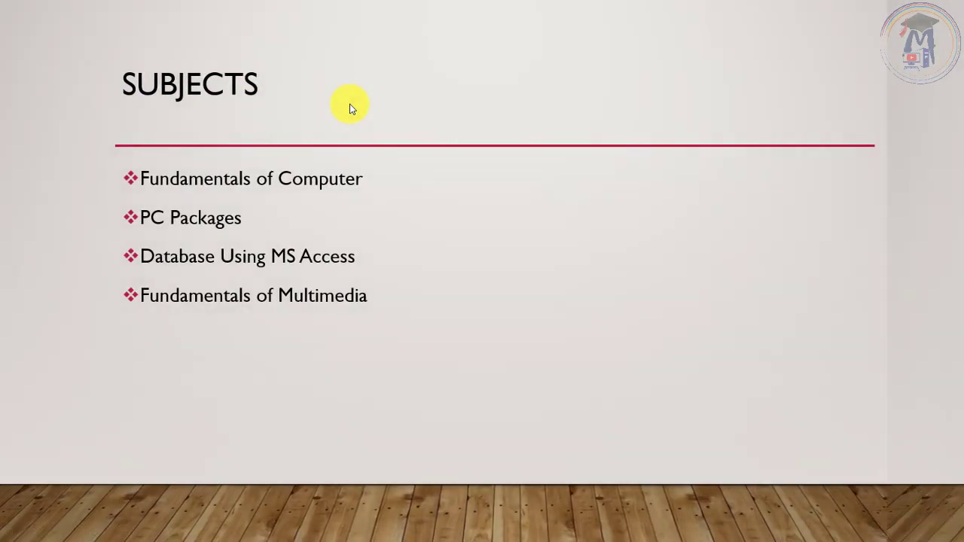
left_click(350, 107)
left_click(350, 108)
left_click(350, 107)
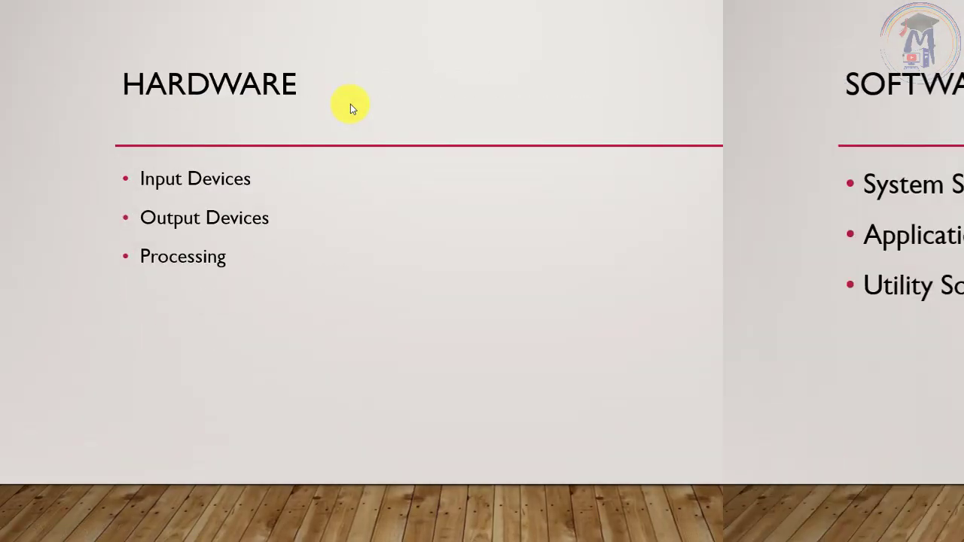
right_click(351, 106)
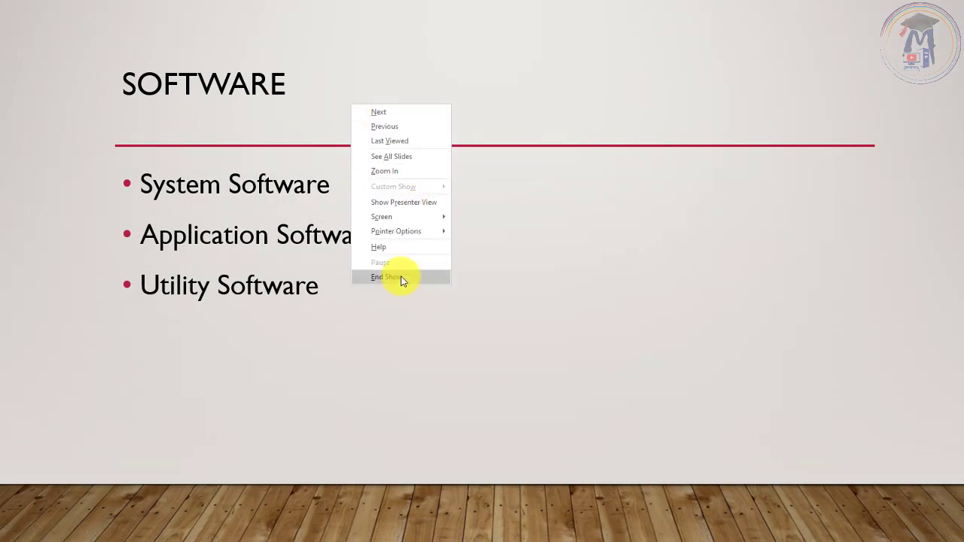
left_click(401, 278)
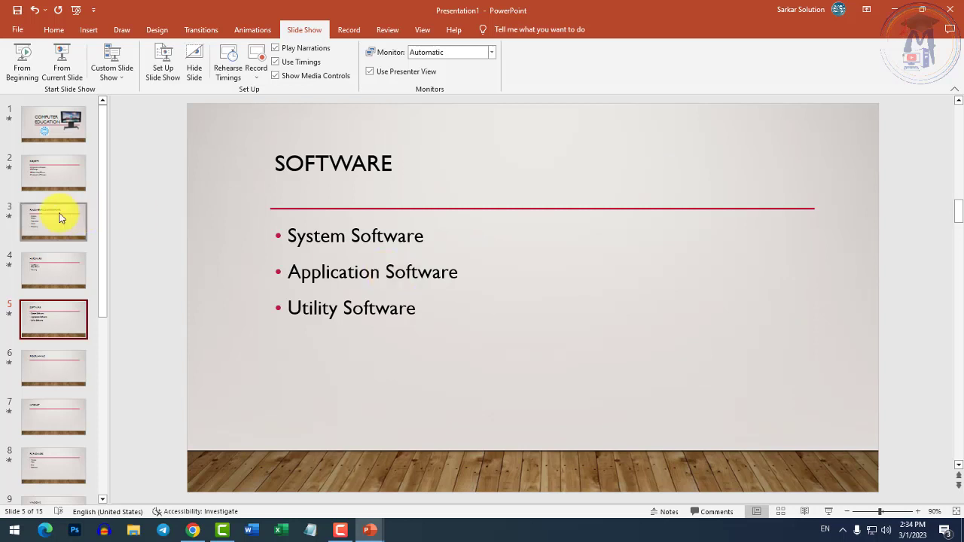
Step: Return to the title slide's Curtains transition settings and select the COMPUTER EDUCATION title box
left_click(68, 120)
left_click(241, 28)
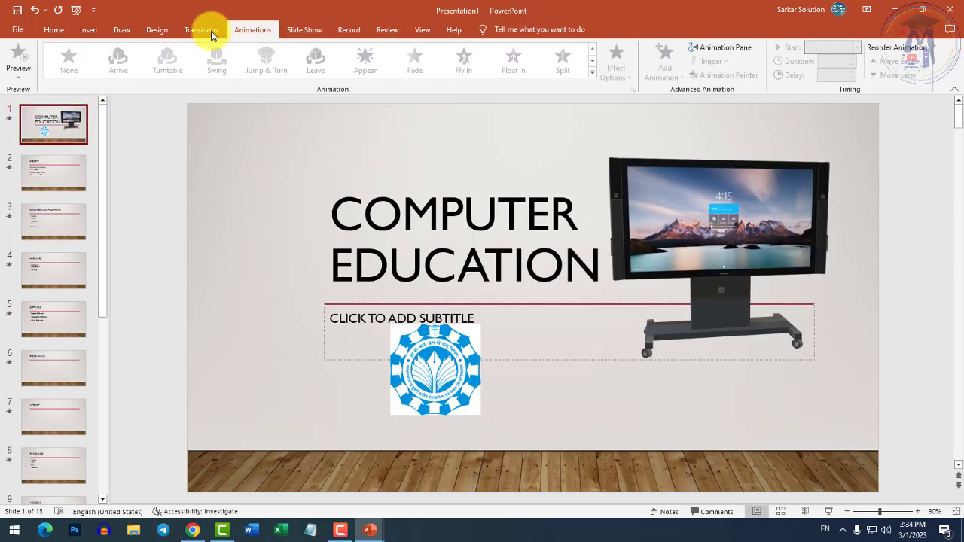
left_click(203, 31)
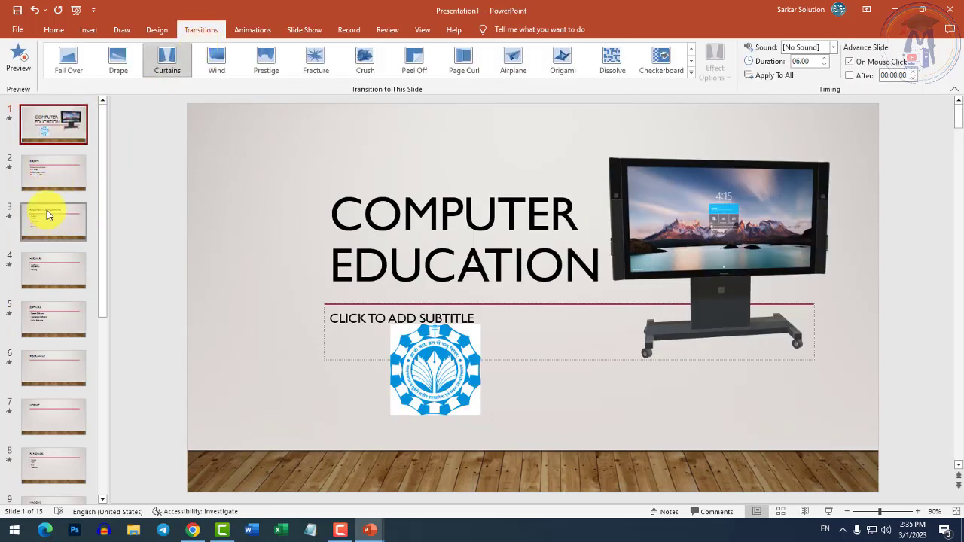
left_click(44, 190)
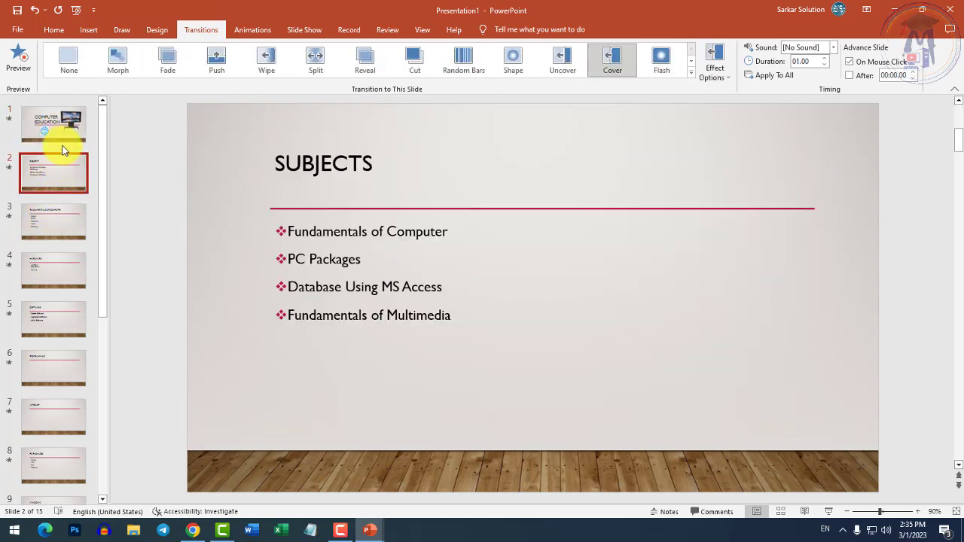
left_click(63, 143)
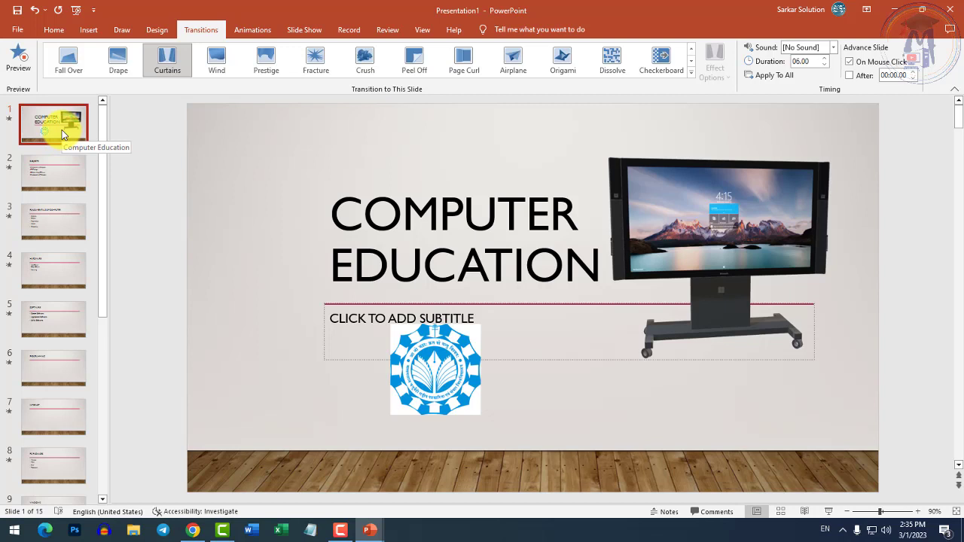
left_click(58, 145)
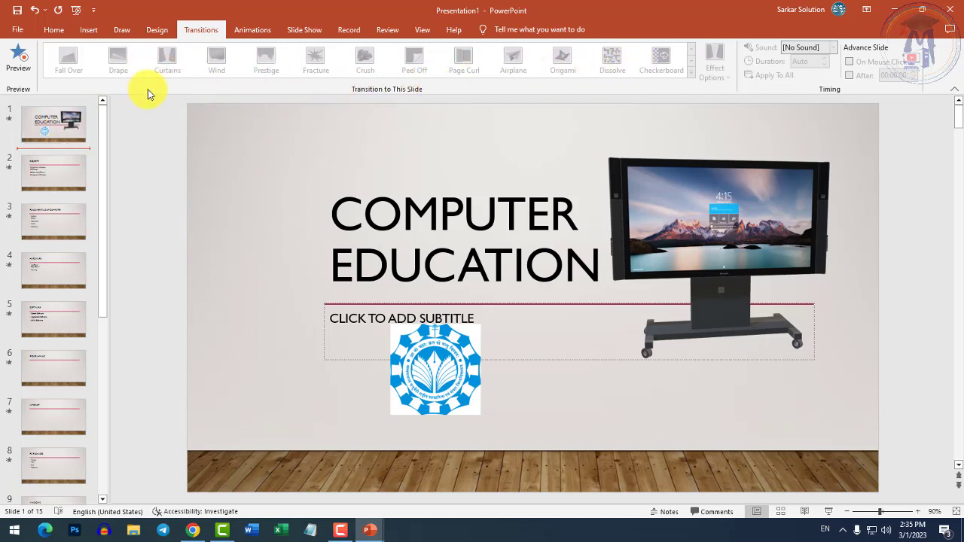
left_click(50, 122)
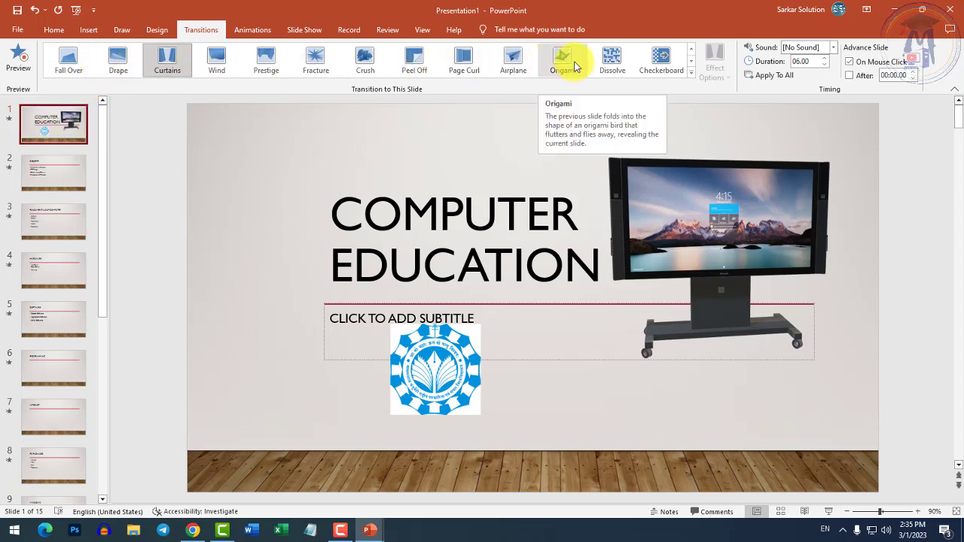
left_click(403, 215)
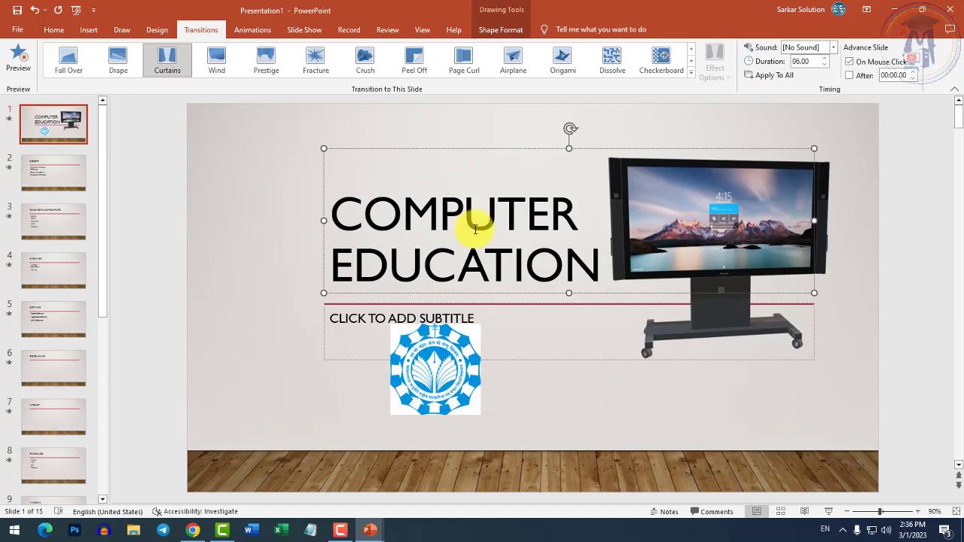
Step: Open the Animations tab and select the COMPUTER EDUCATION title box on slide 1
left_click(380, 207)
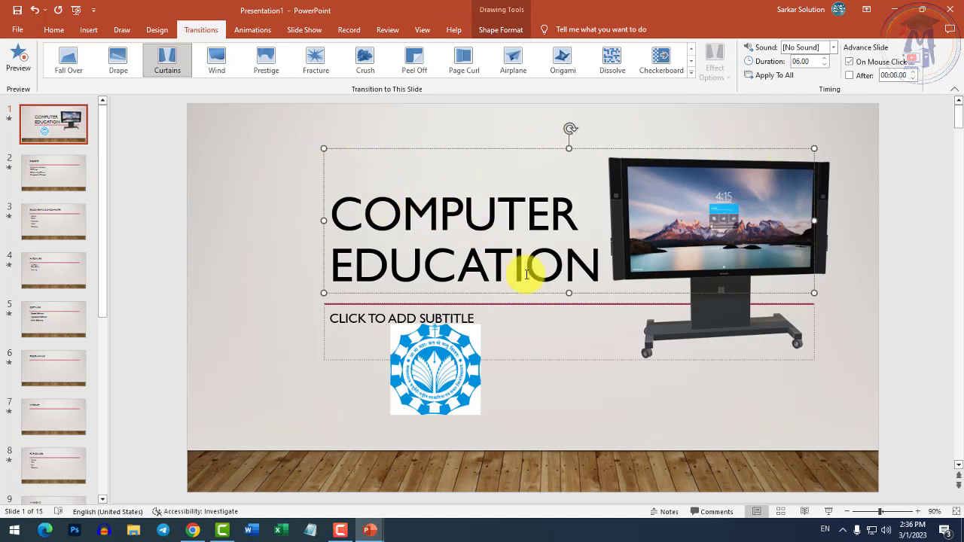
left_click(248, 29)
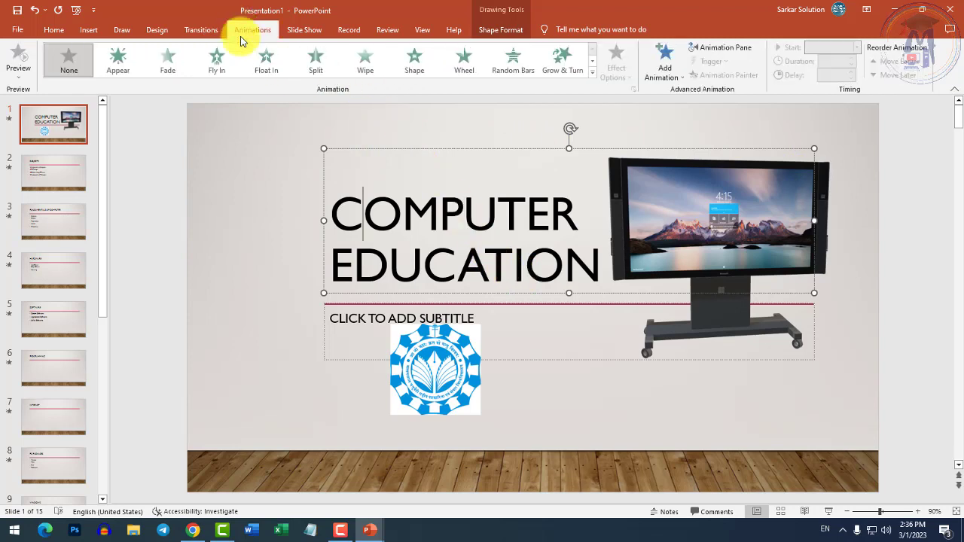
left_click(54, 128)
left_click(58, 170)
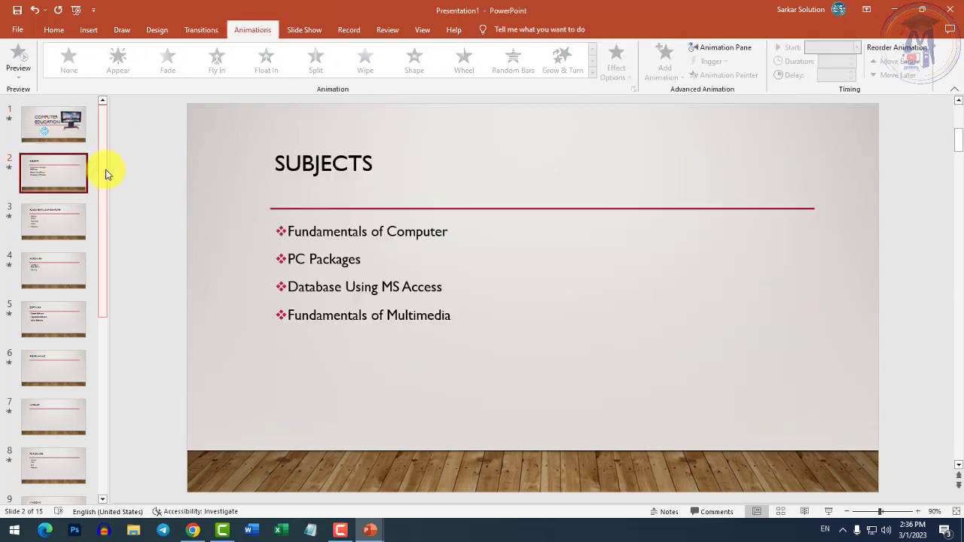
left_click(51, 129)
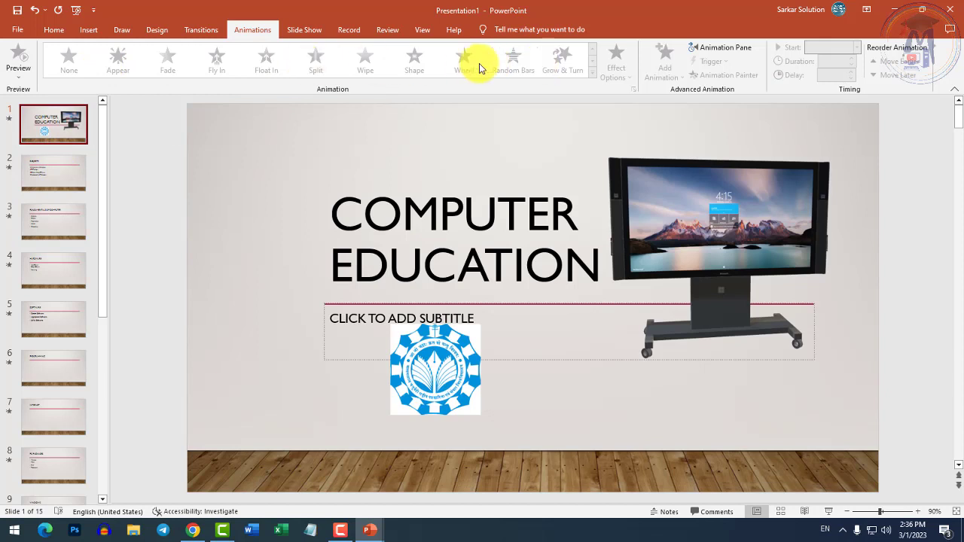
left_click(443, 220)
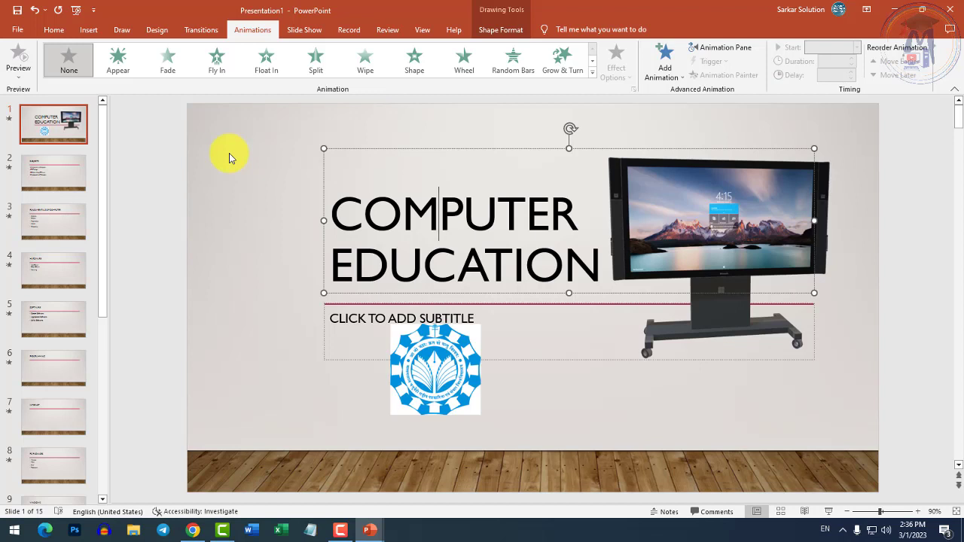
Step: Preview Float In, Fly In, Shape, Wheel and Random Bars on the title, then apply Grow & Turn
left_click(384, 214)
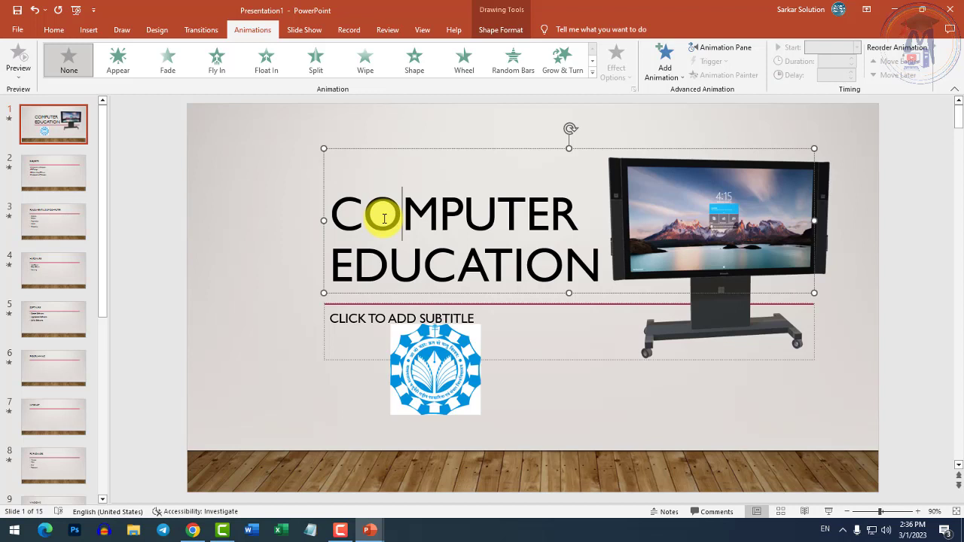
left_click(339, 199)
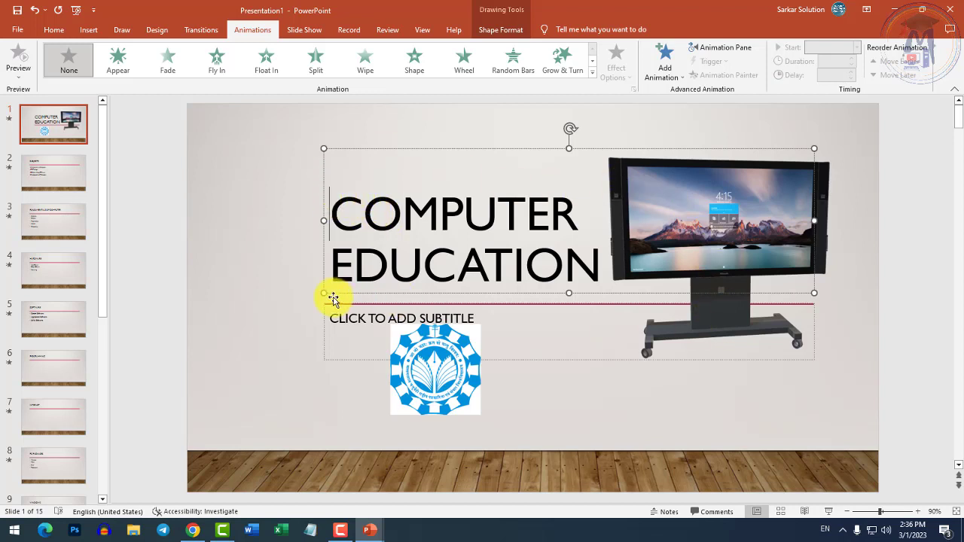
left_click(265, 64)
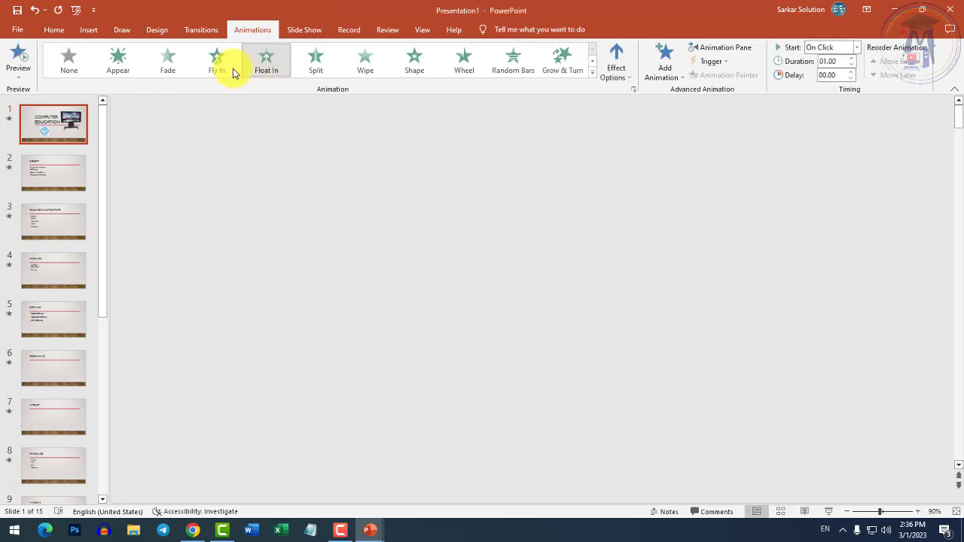
left_click(226, 66)
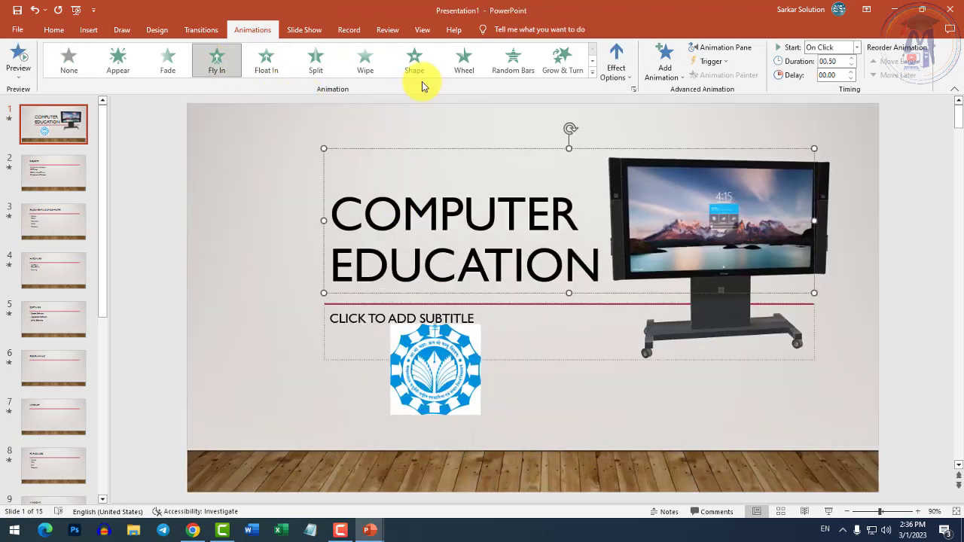
left_click(435, 64)
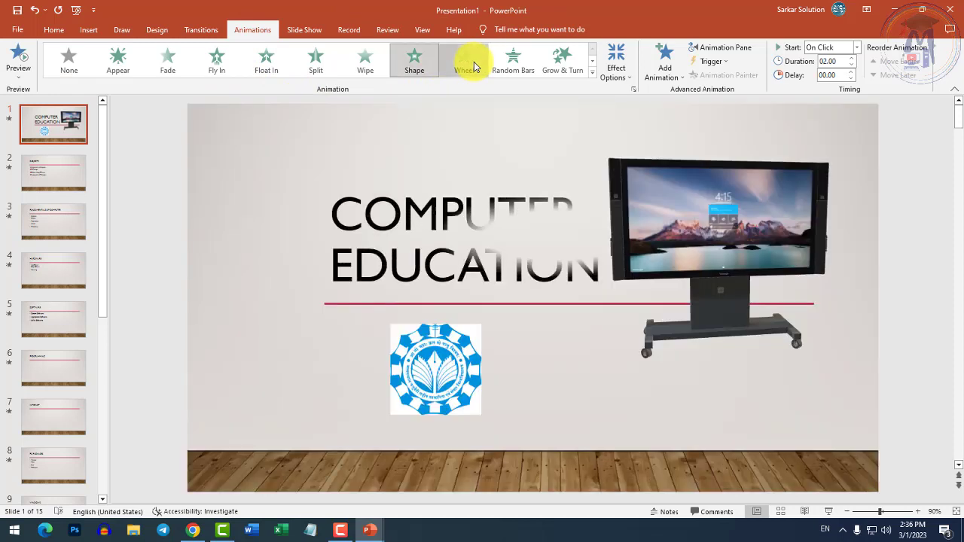
left_click(473, 66)
left_click(512, 63)
left_click(566, 64)
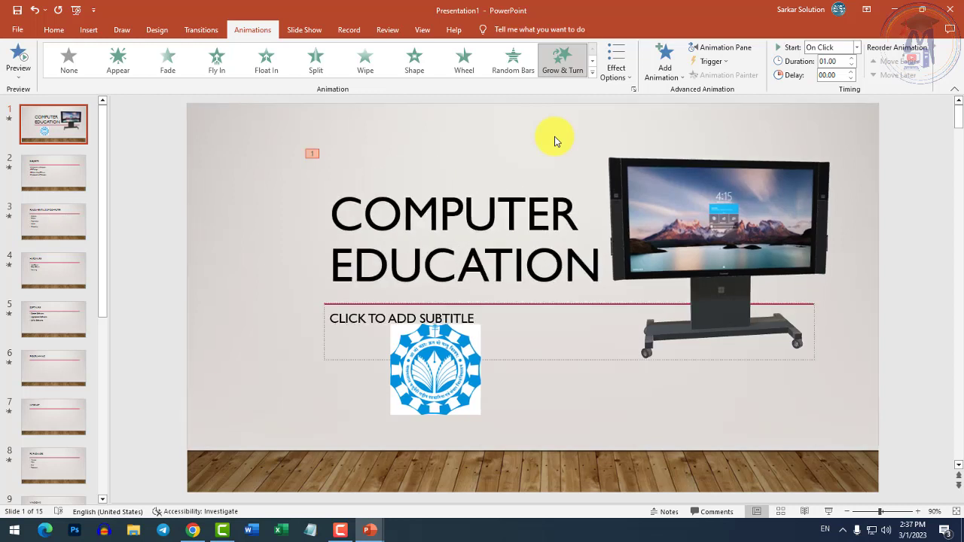
Step: Move the logo up beside the subtitle and give it the Wheel animation
left_click(696, 233)
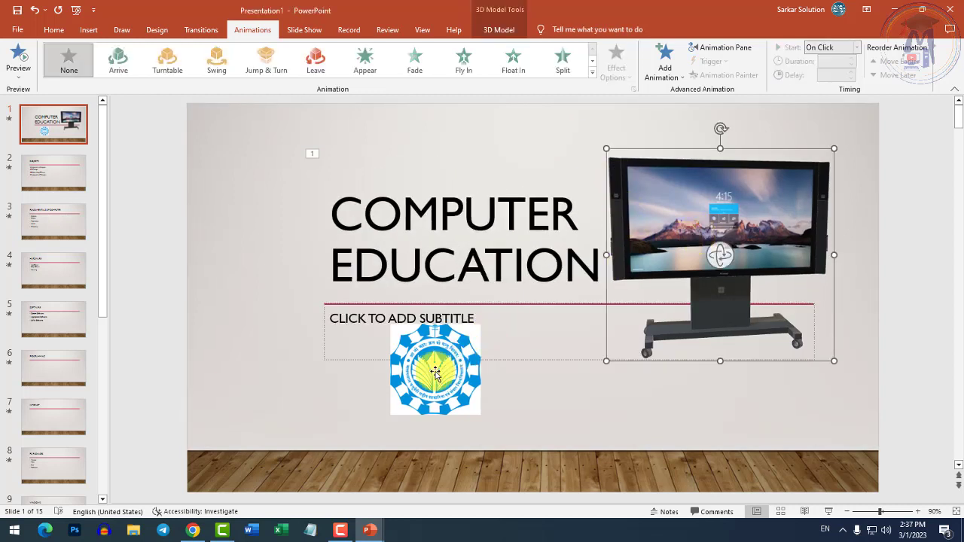
left_click_drag(454, 359, 499, 340)
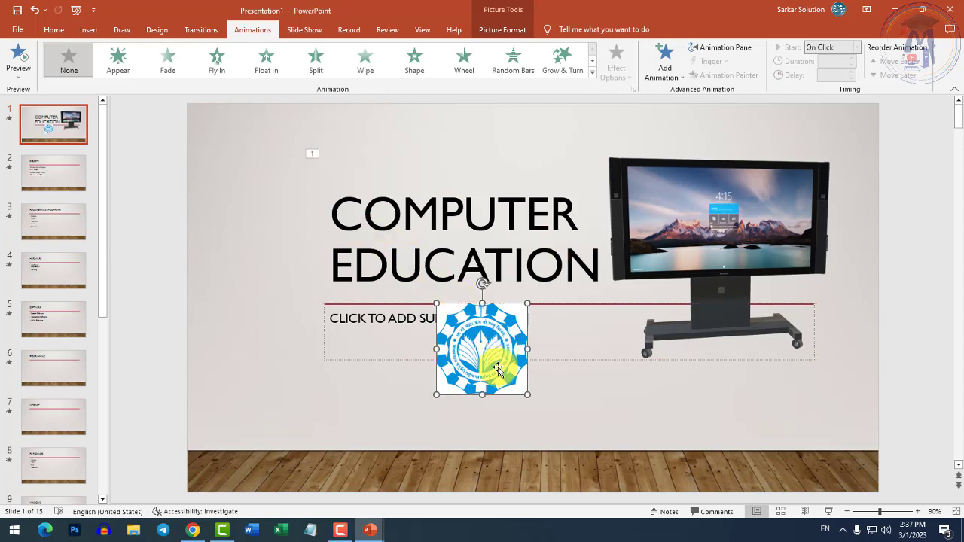
left_click(464, 64)
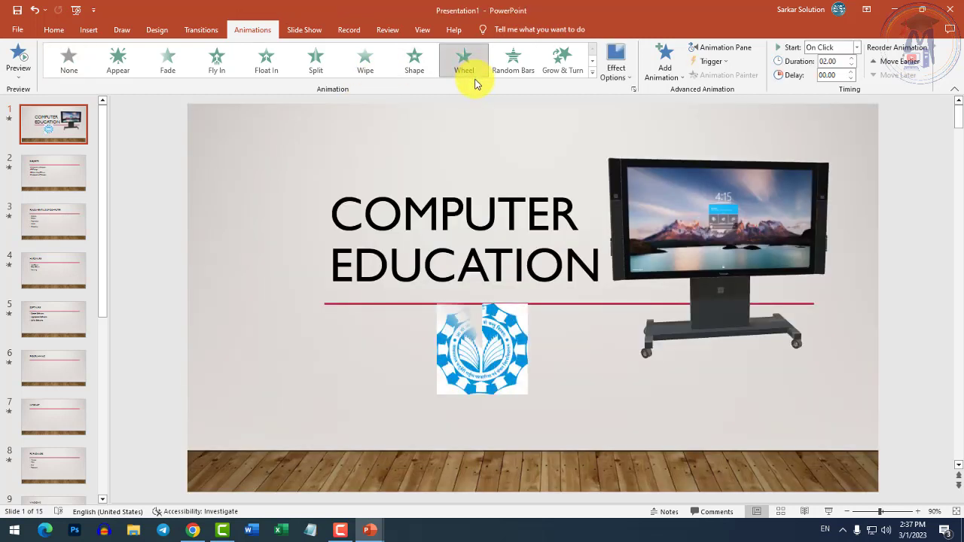
Step: Animate the 3D TV model with Turntable at a 20.00-second duration, after previewing Leave, Arrive and Swing
left_click(806, 230)
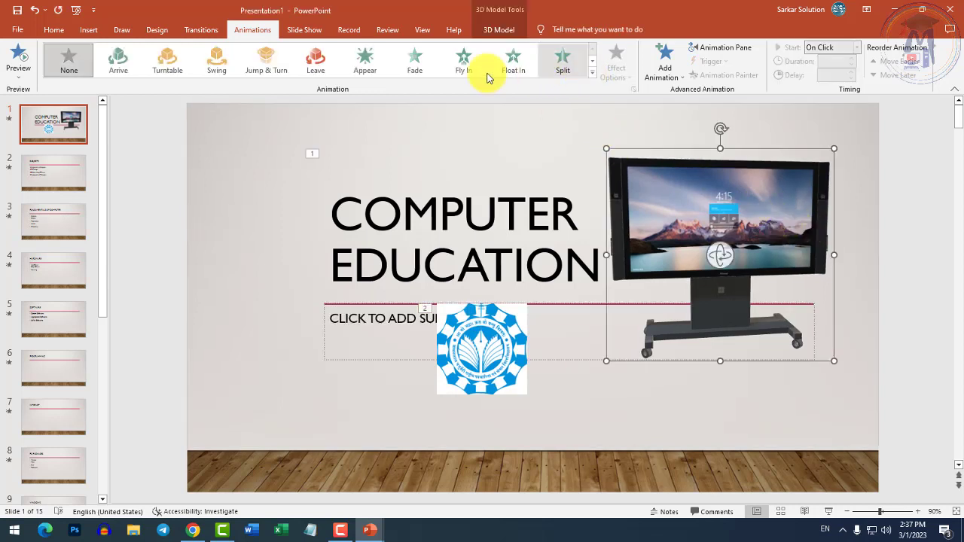
left_click(315, 60)
left_click(121, 60)
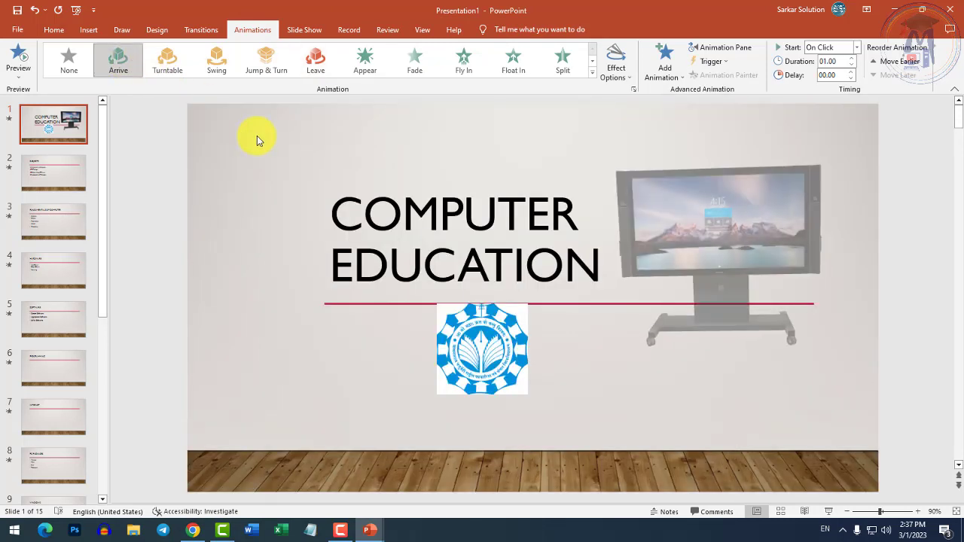
left_click(164, 62)
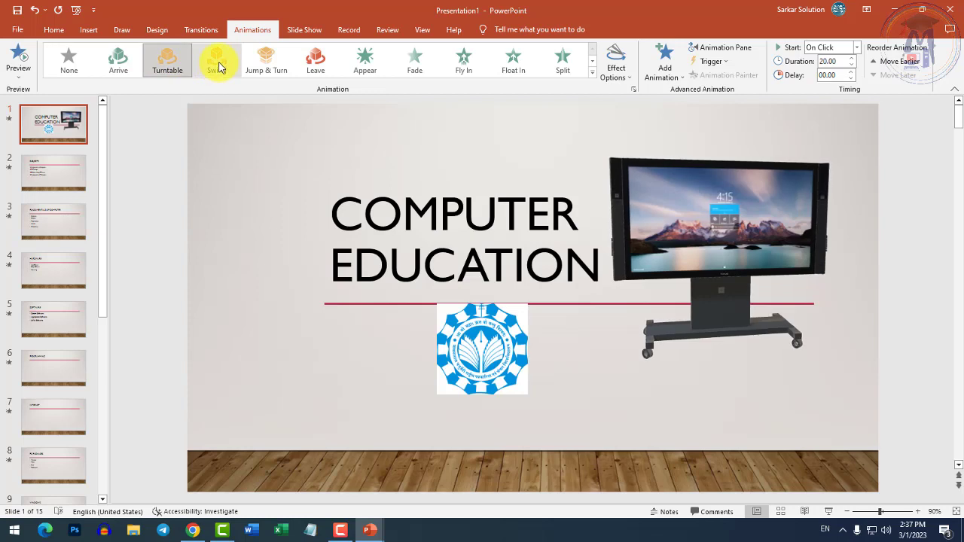
left_click(217, 64)
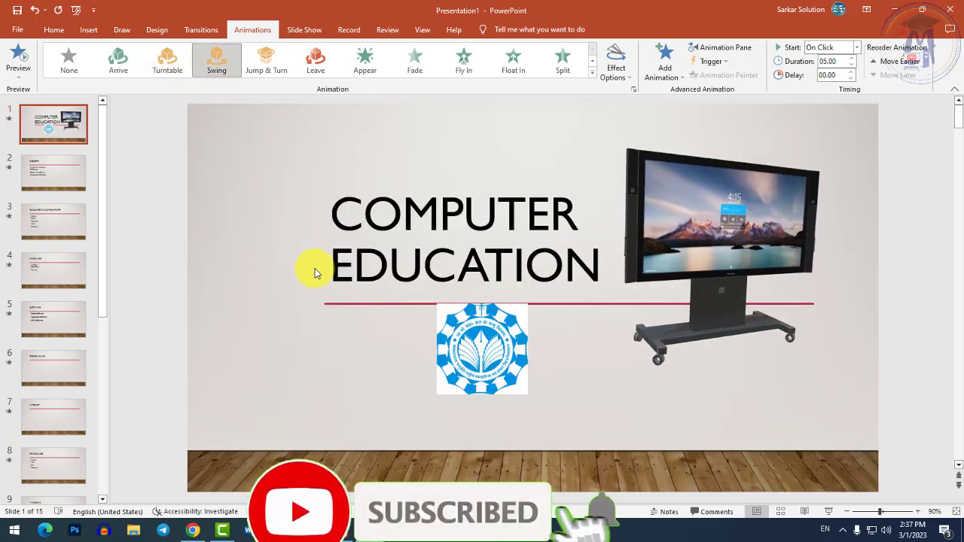
left_click(172, 62)
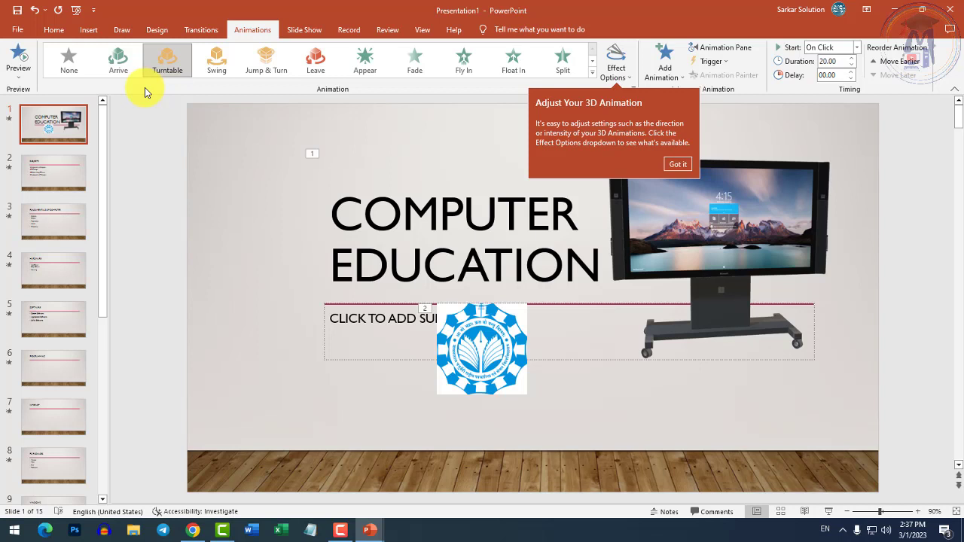
left_click(678, 166)
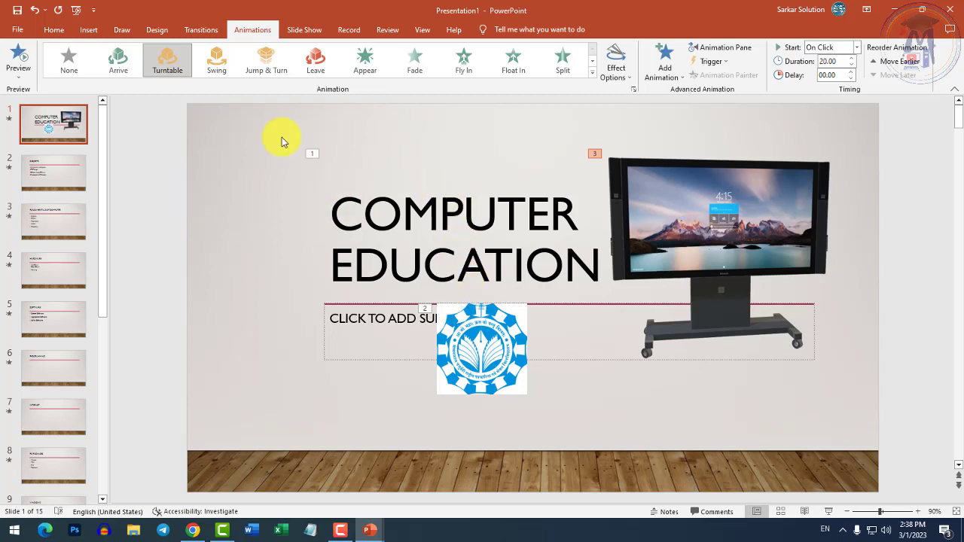
Step: Play the show from the beginning through the title and logo animations, ending on the Subjects slide
left_click(307, 34)
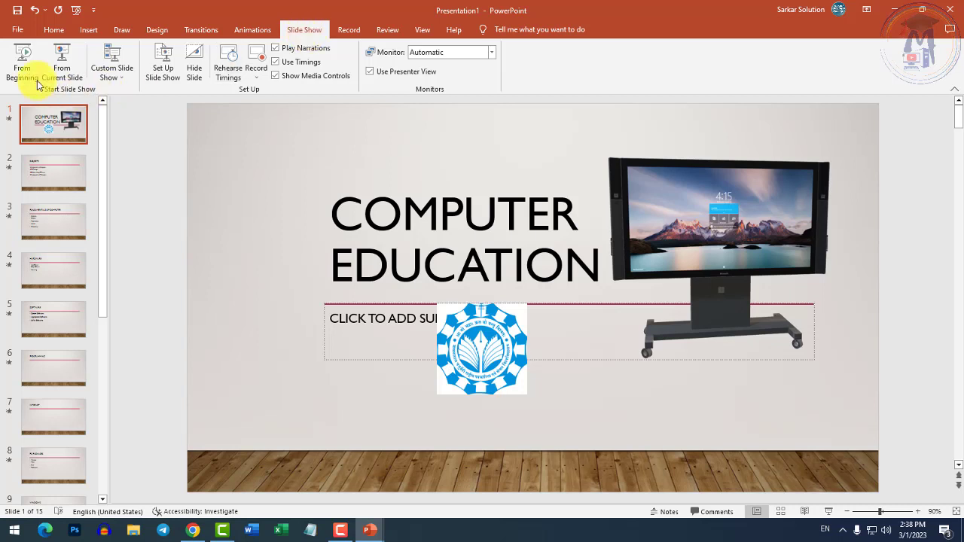
left_click(21, 65)
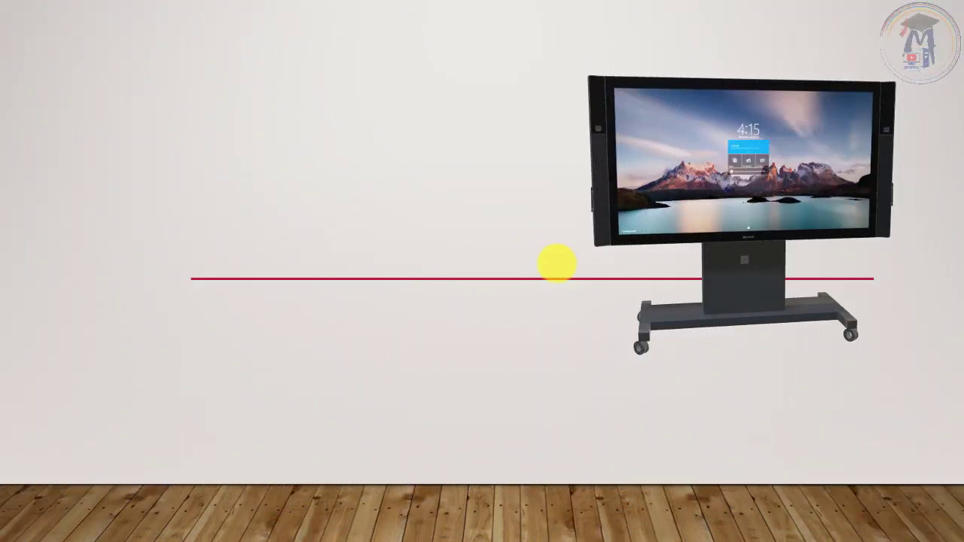
left_click(504, 228)
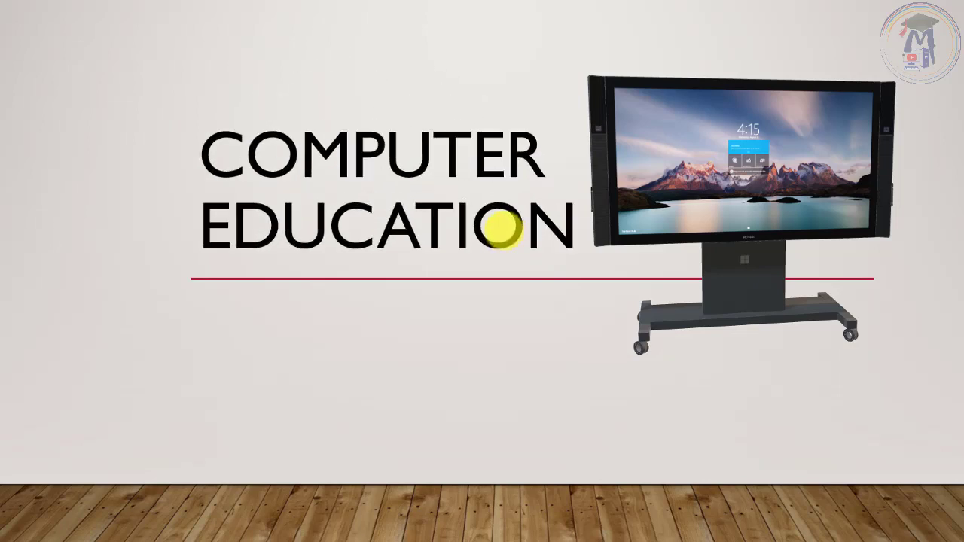
left_click(468, 240)
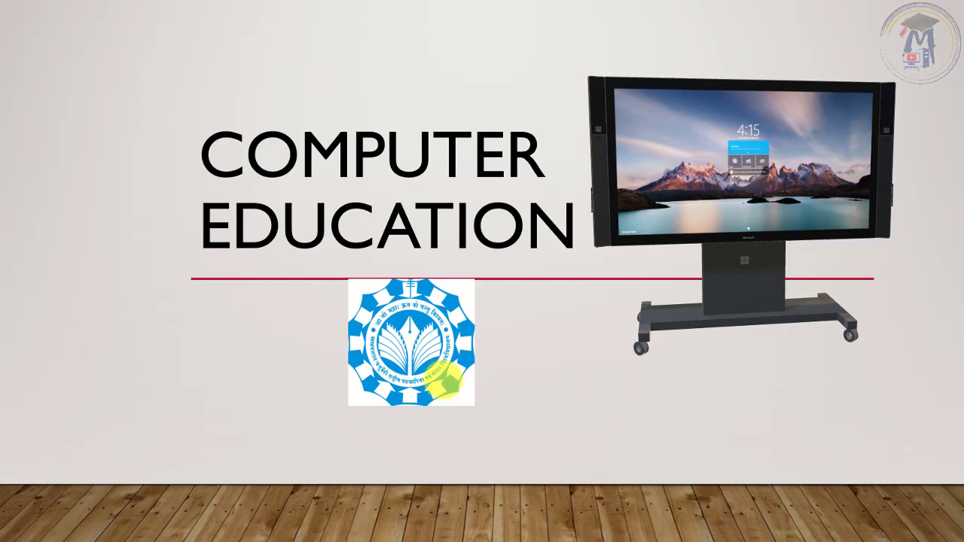
left_click(306, 347)
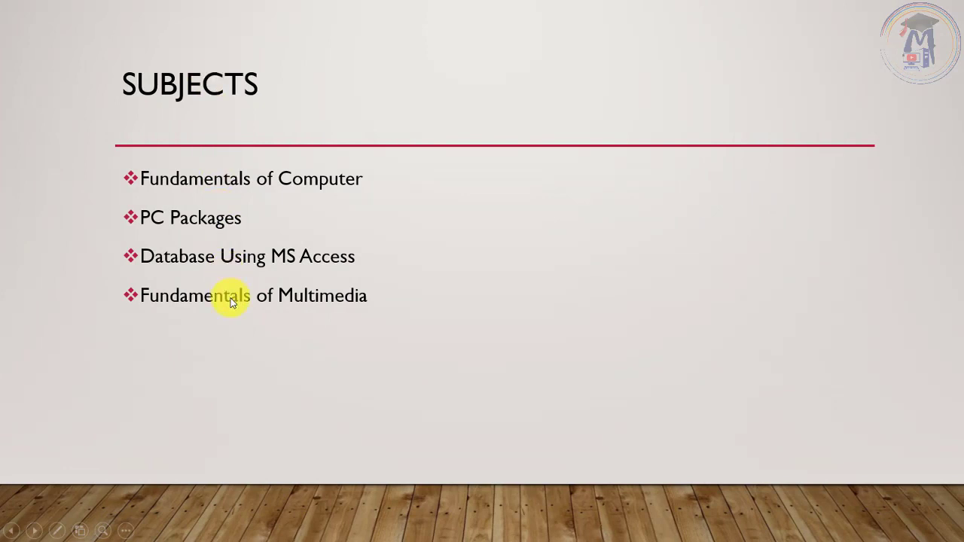
right_click(444, 214)
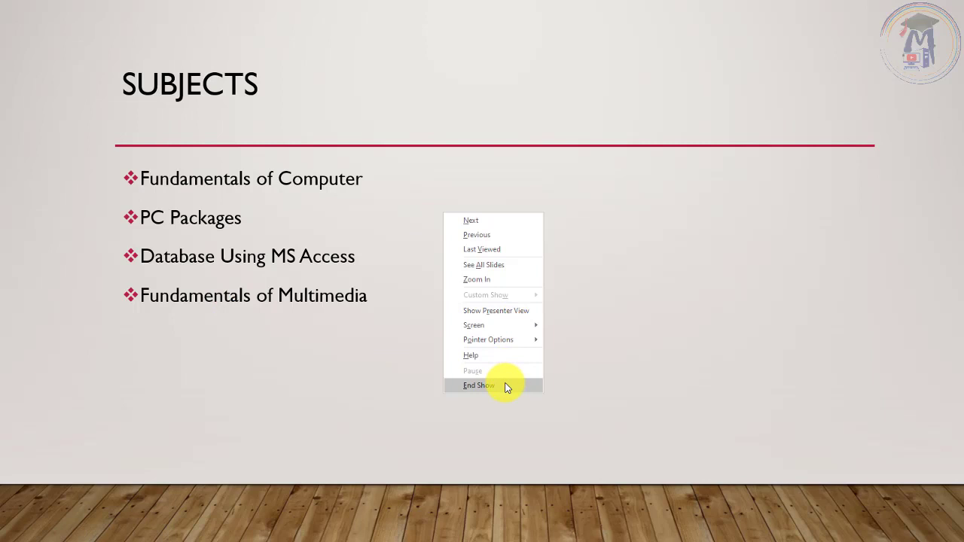
left_click(506, 386)
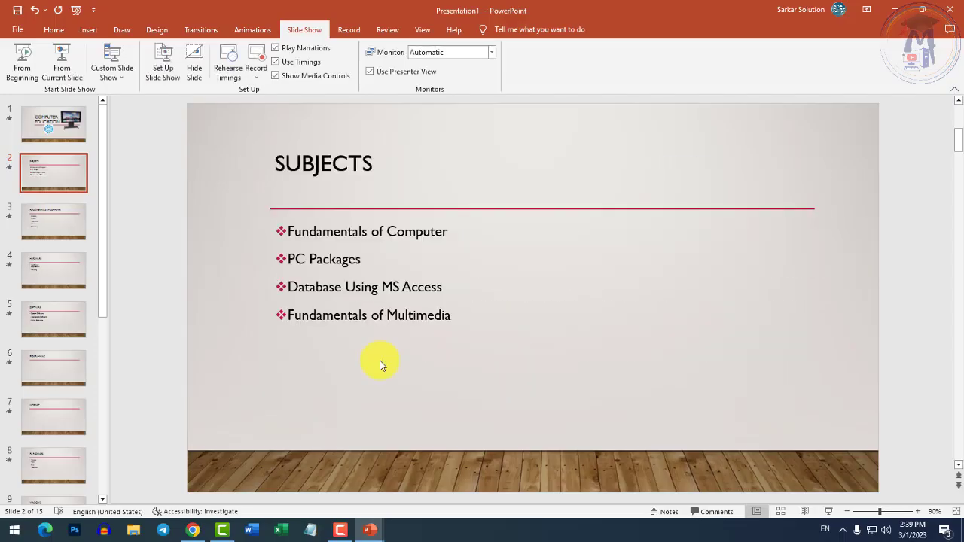
Step: Give the SUBJECTS title a Fly In entrance animation
left_click(243, 33)
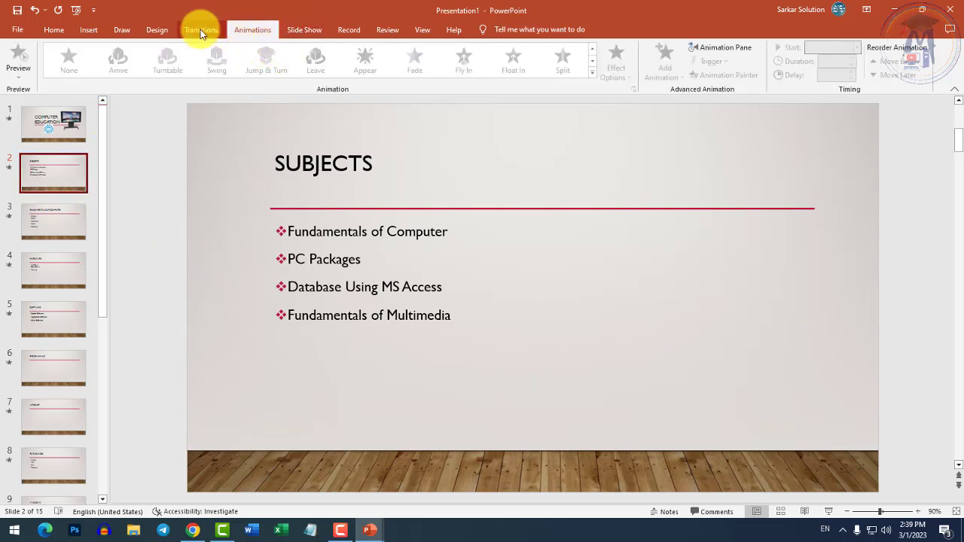
left_click(195, 29)
left_click(249, 30)
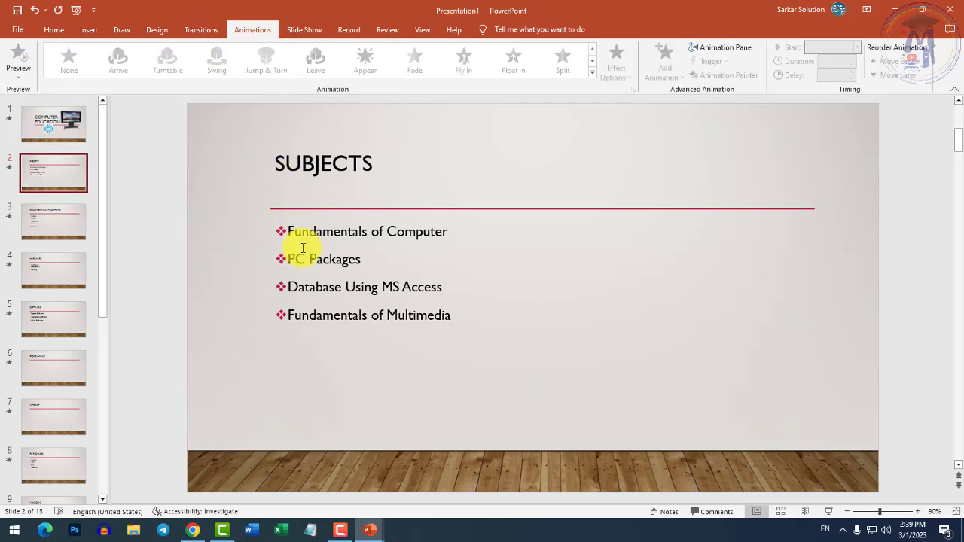
left_click(323, 164)
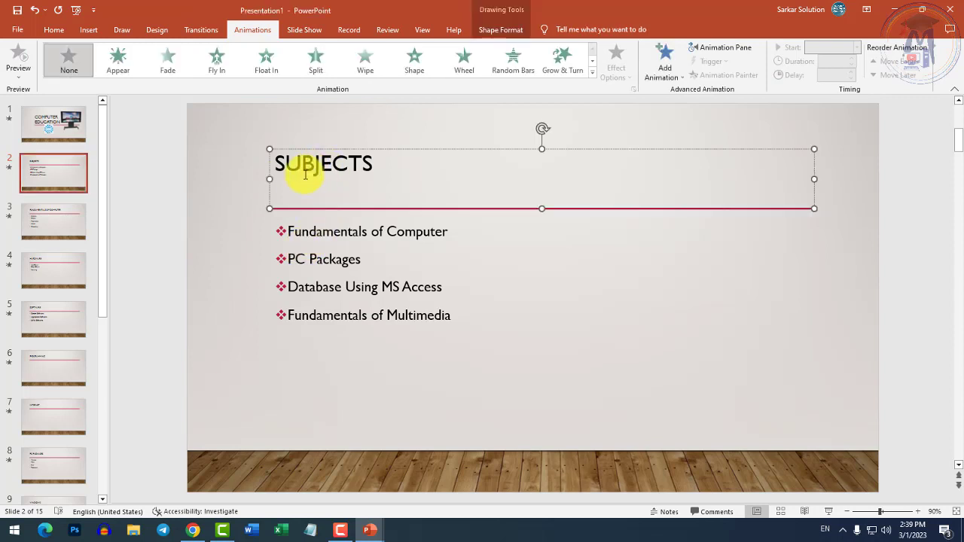
left_click(217, 64)
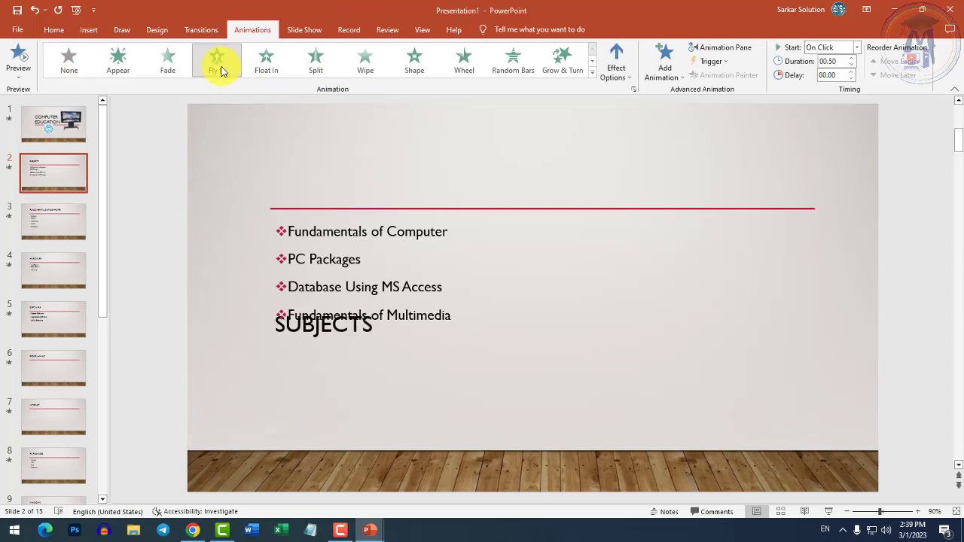
Step: Give the bullet list on slide 2 a Float In entrance animation
left_click(324, 231)
left_click(267, 61)
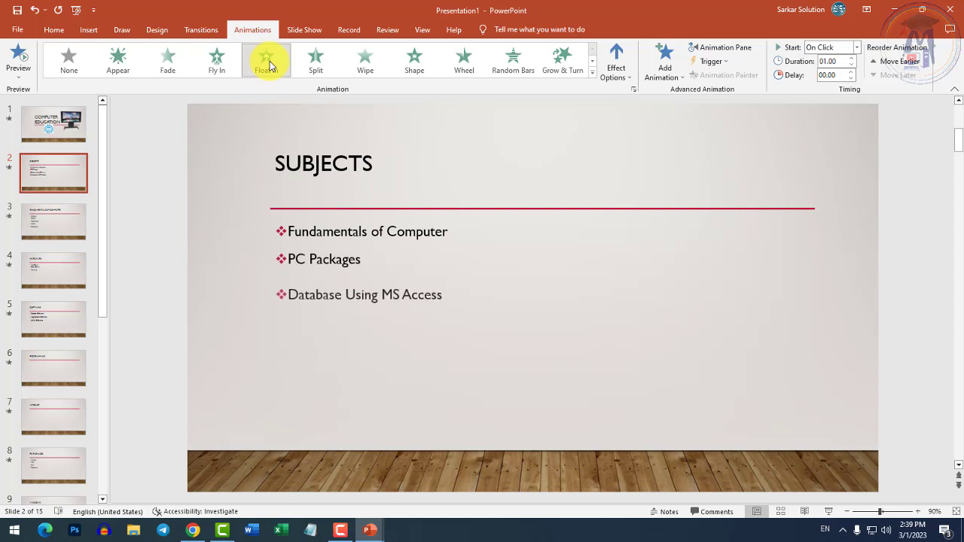
left_click(304, 29)
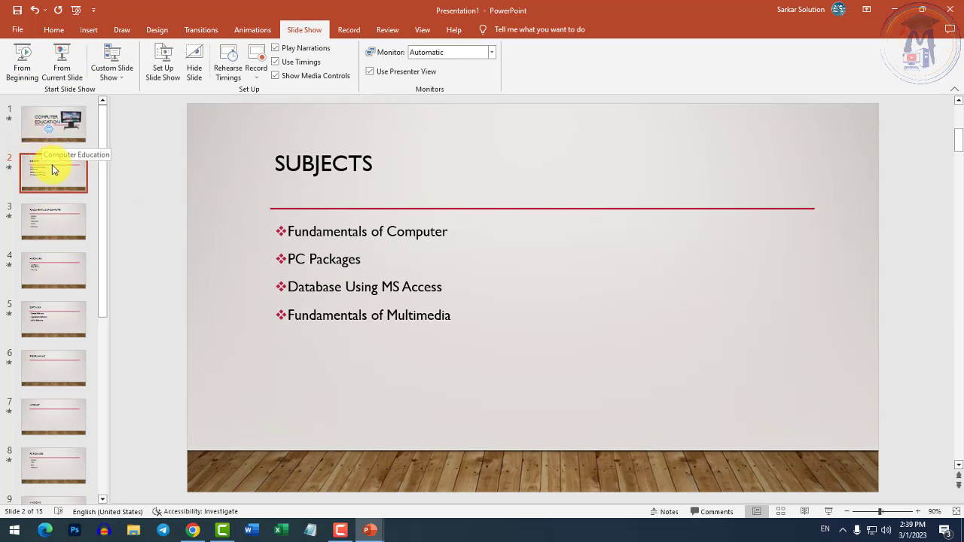
Step: Play the show from the SUBJECTS slide through to Fundamentals of Computer, then exit
left_click(60, 73)
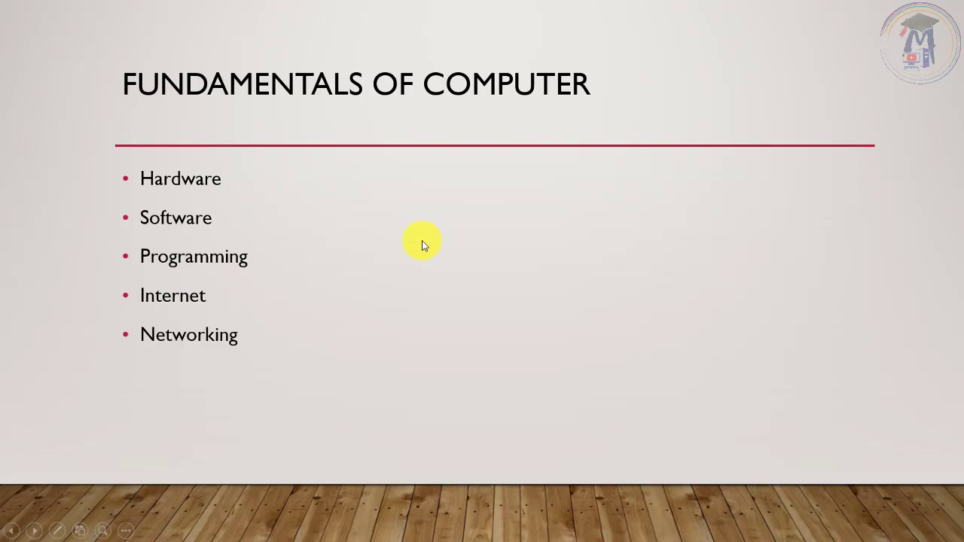
key("Escape")
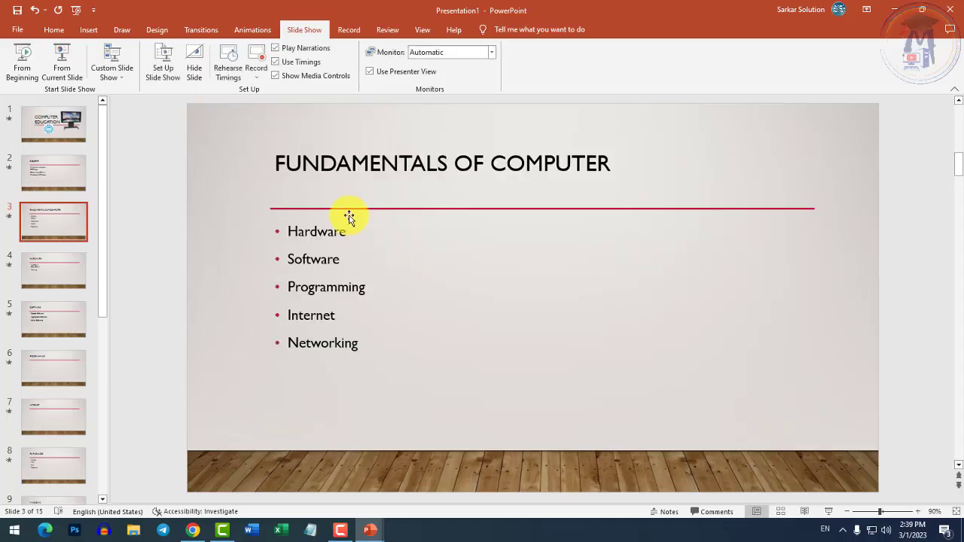
Step: Expand the full transitions gallery for the Fundamentals of Computer slide, which uses Cover
left_click(203, 30)
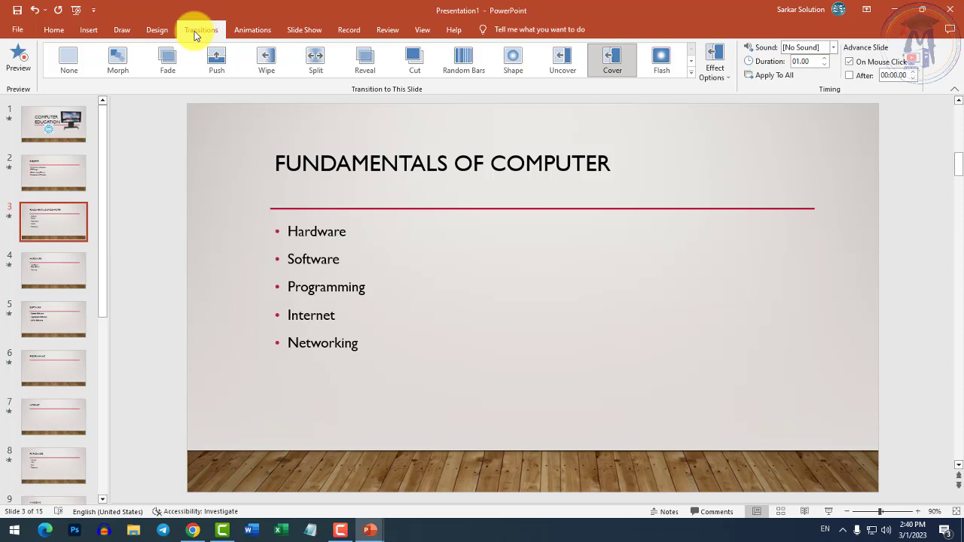
left_click(693, 76)
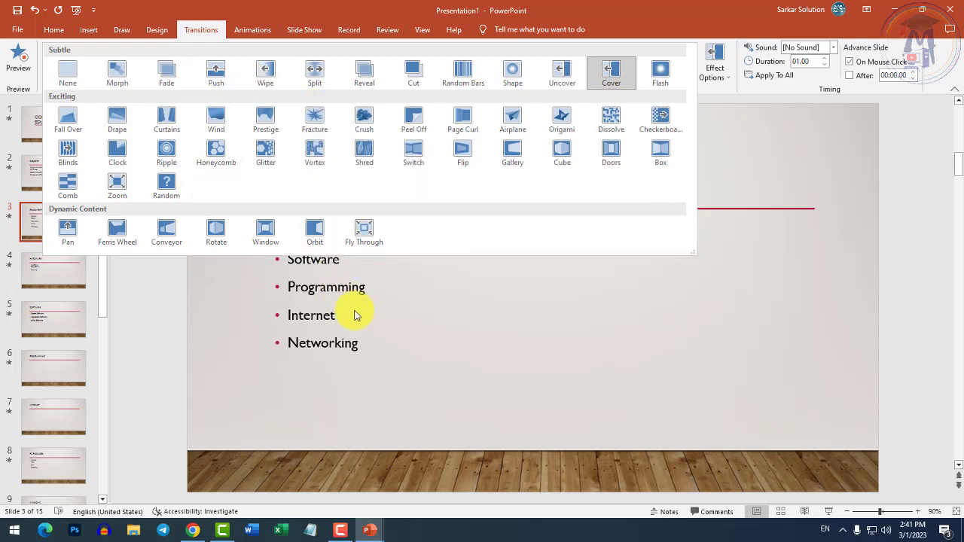
Step: Dismiss the transitions gallery, keeping Cover, and select the slide's bullet list
left_click(390, 346)
left_click(362, 344)
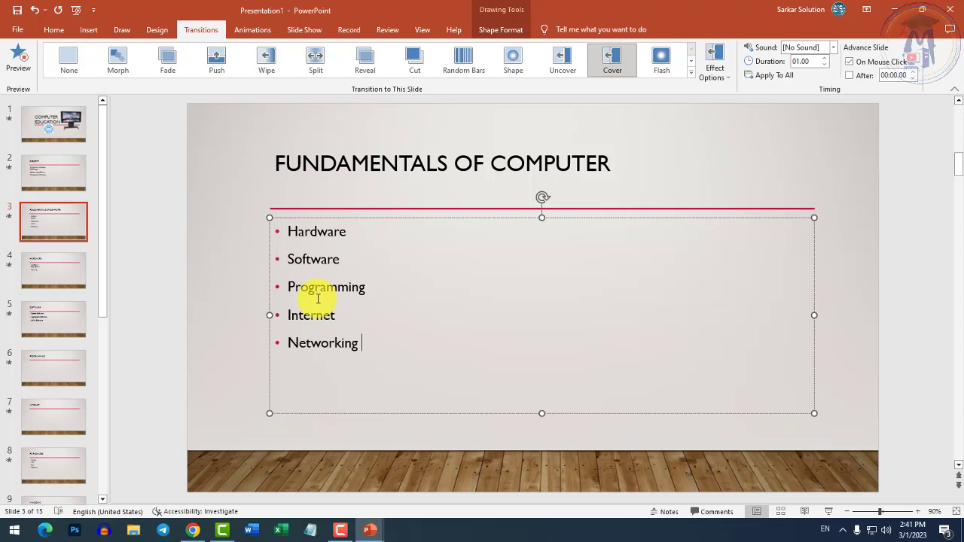
Step: Look through the bullet list's animation effects without changing them, then go to slide 1 and Chrome
left_click(311, 261)
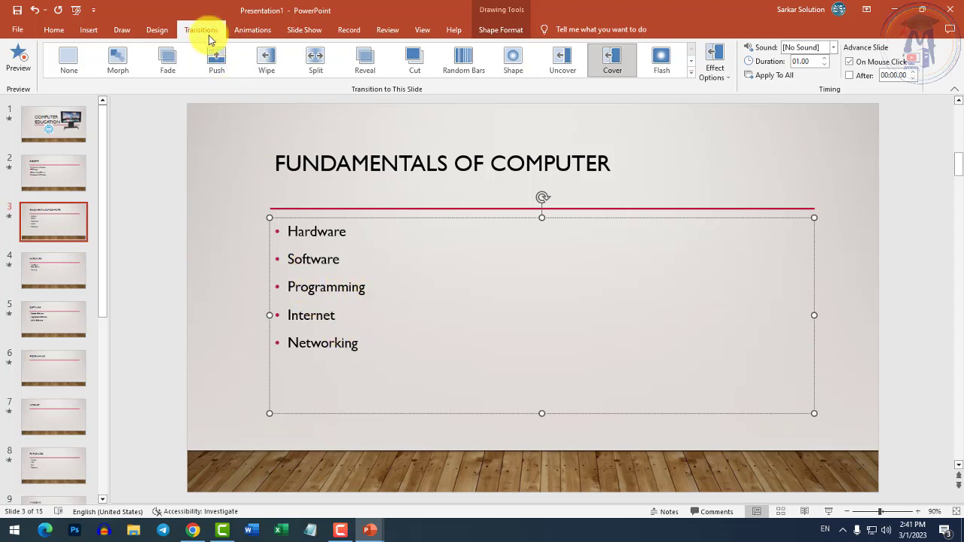
left_click(256, 35)
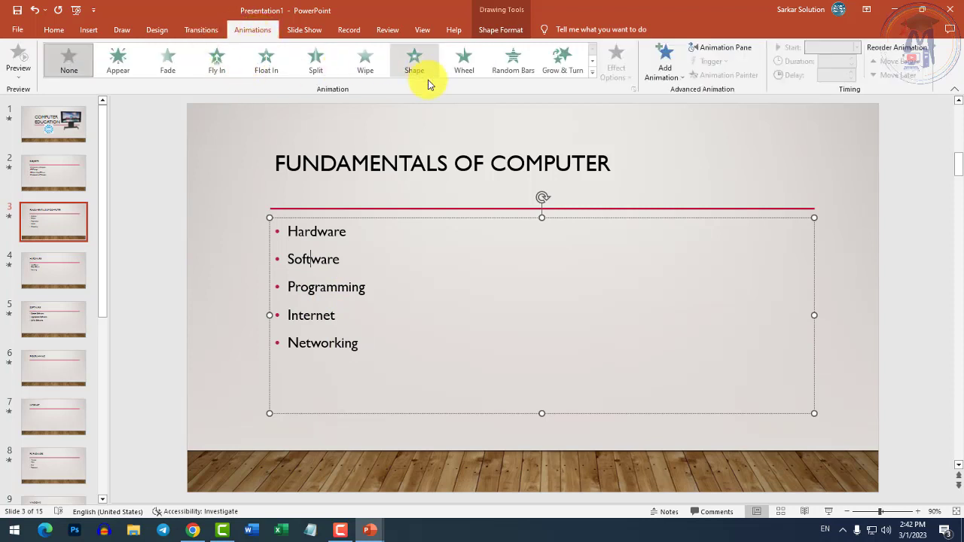
left_click(592, 73)
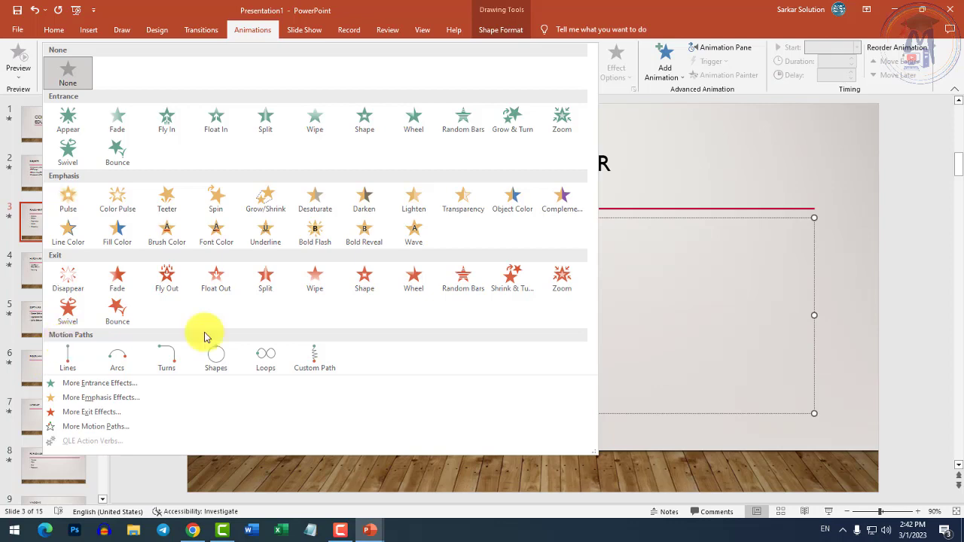
left_click(771, 378)
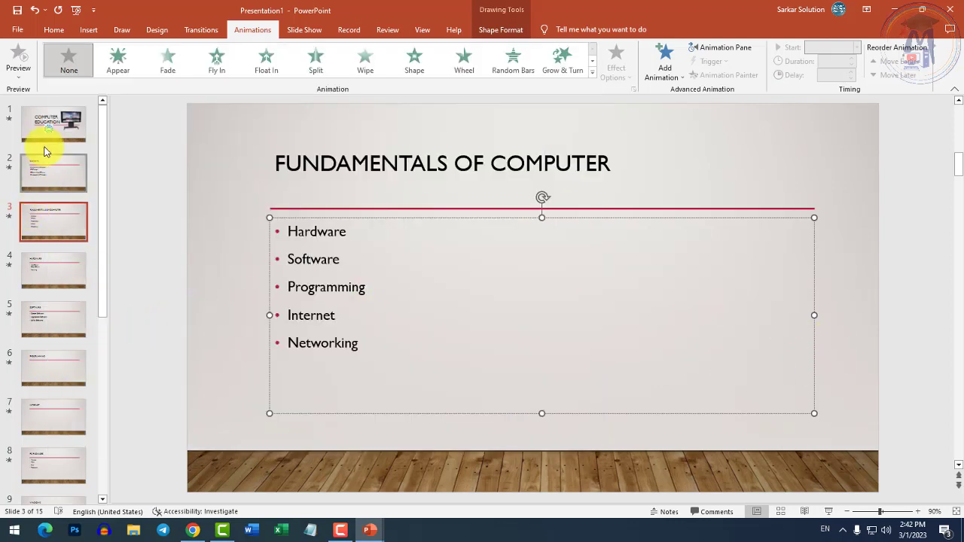
left_click(51, 125)
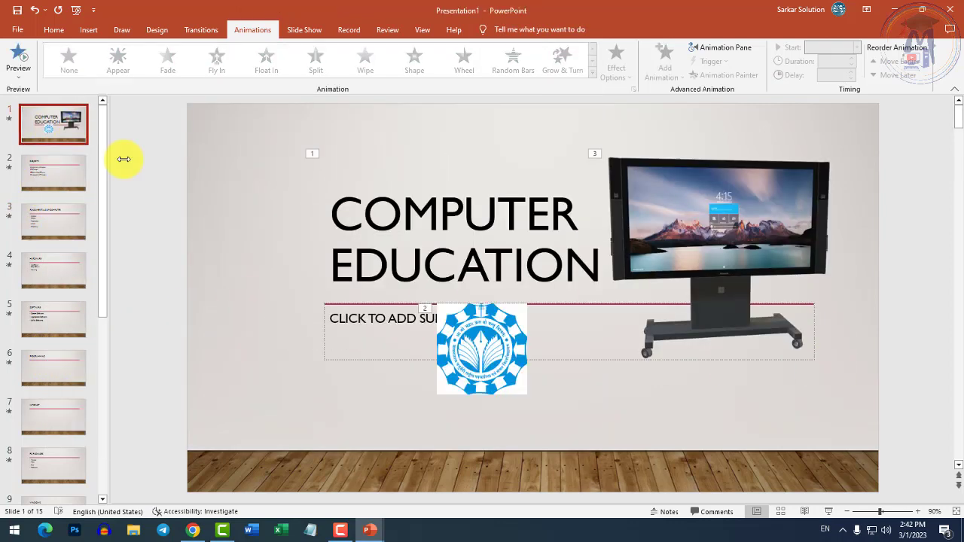
left_click(200, 531)
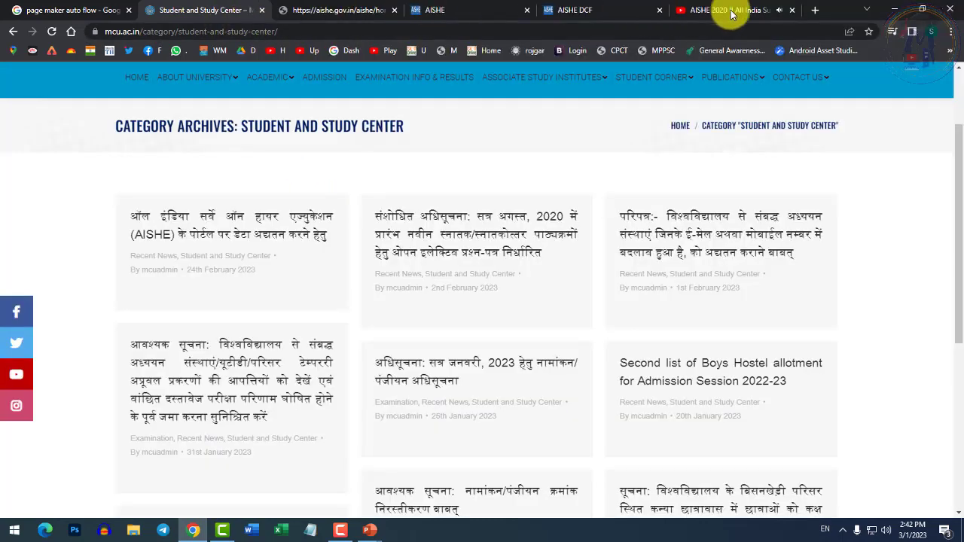
Step: Search Google for 'car cartoon' in a new Chrome tab
left_click(820, 8)
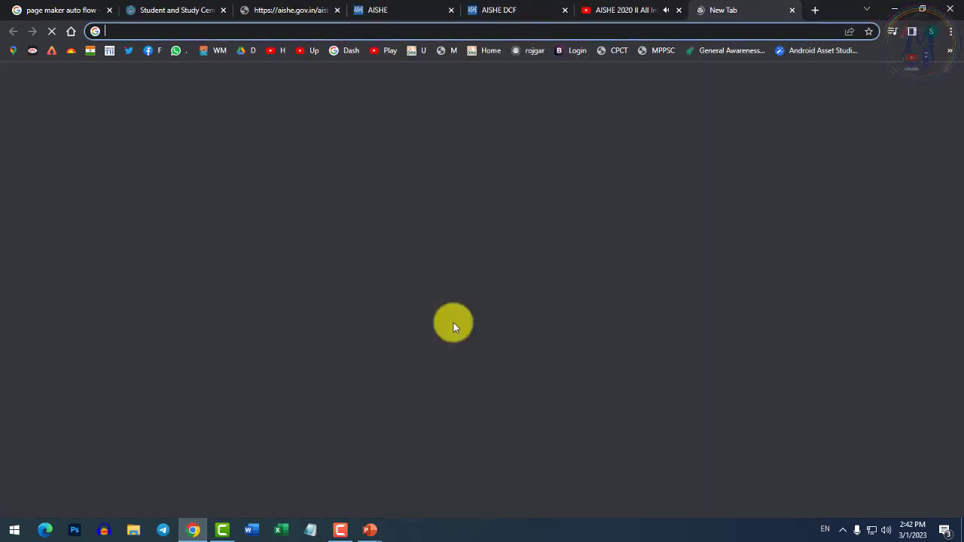
type("go")
key("Return")
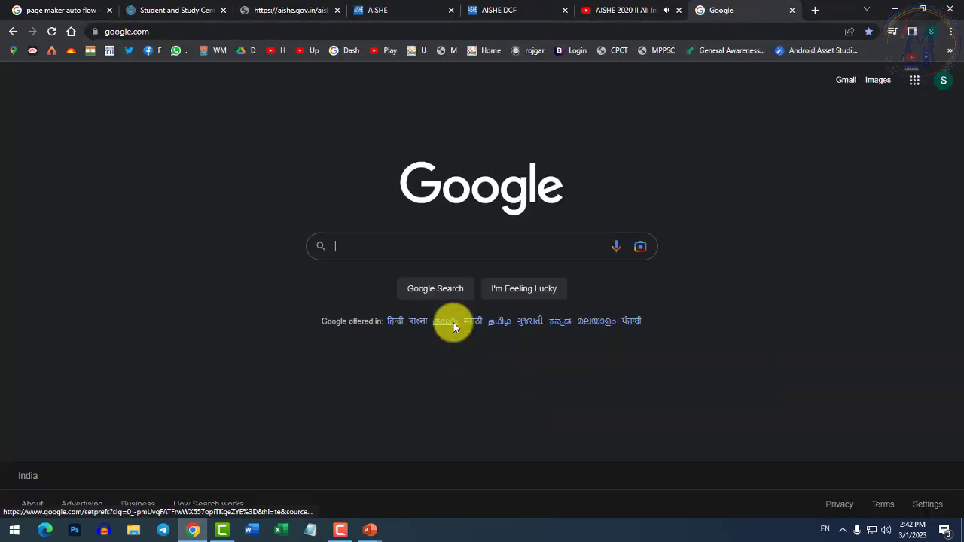
type("c")
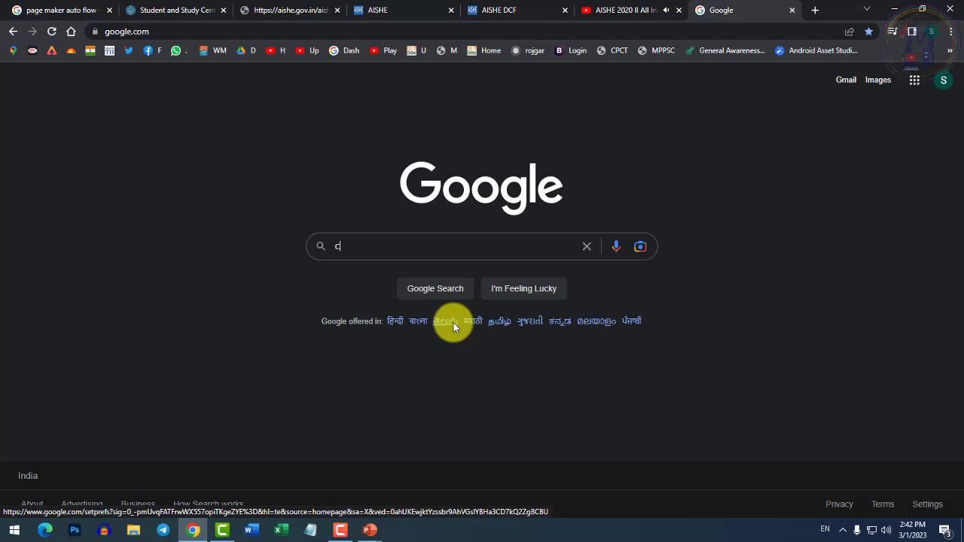
type("ar cartoo")
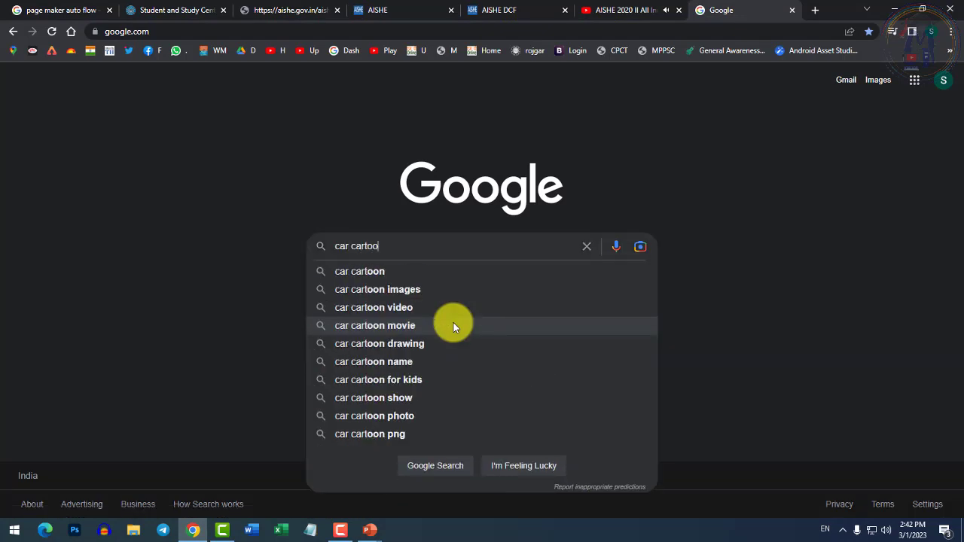
type("n")
key("Return")
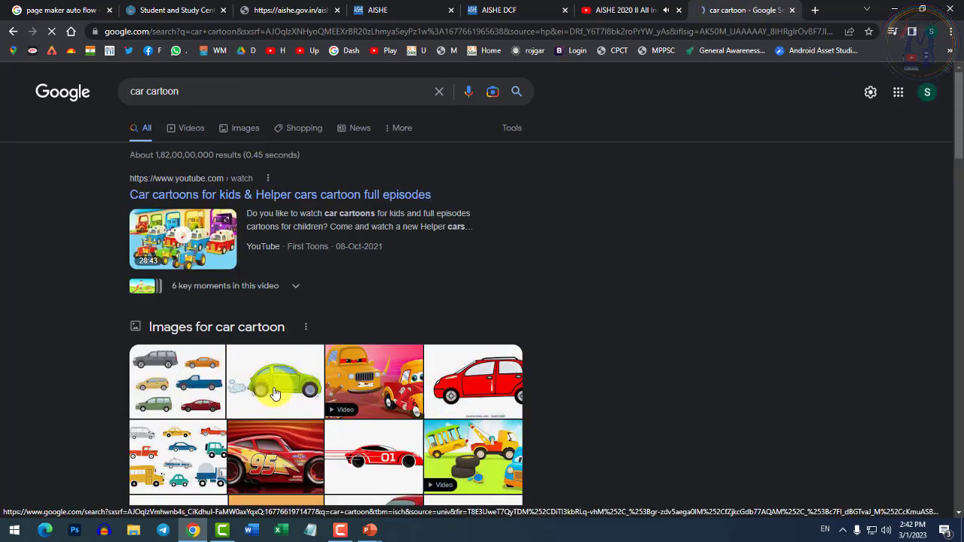
Step: Preview the green cartoon car image and capture it with a screenshot snip
left_click(484, 384)
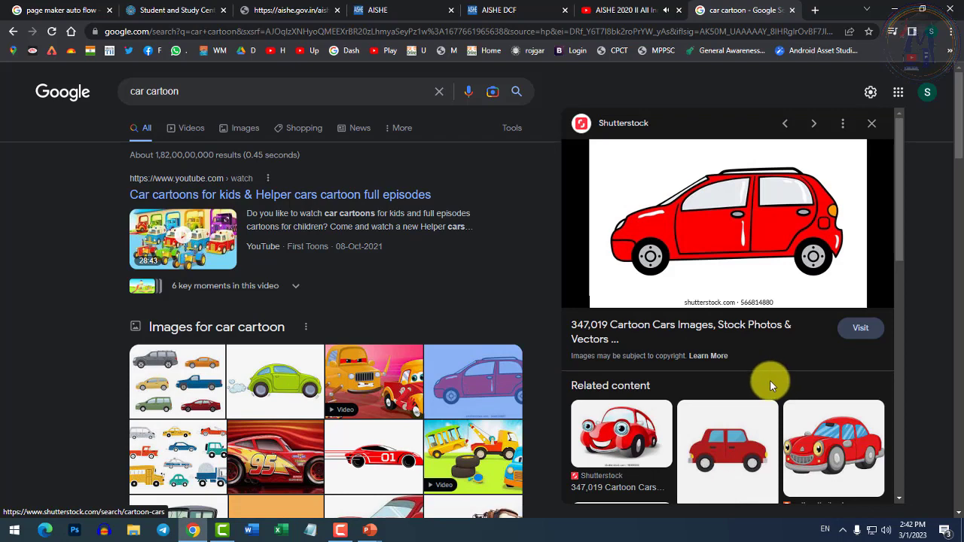
left_click(302, 384)
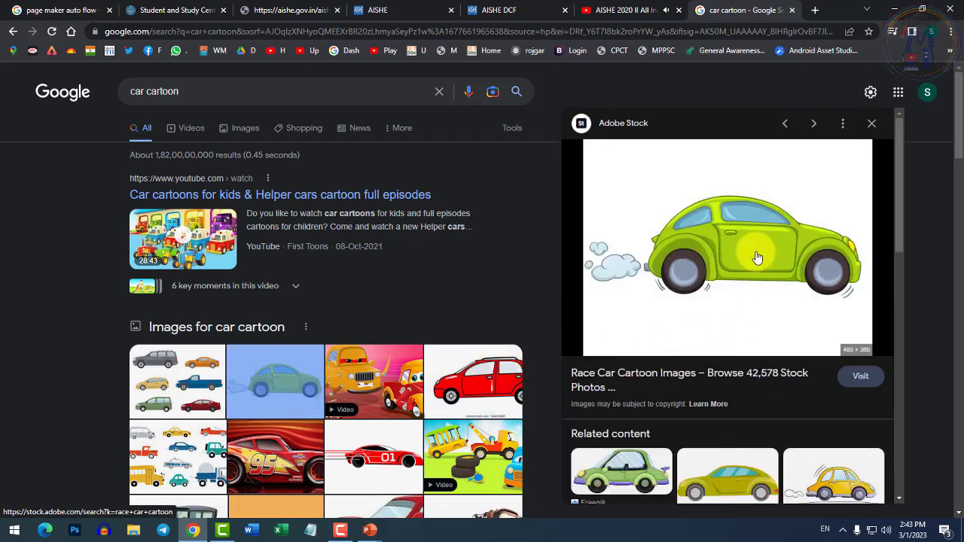
key("Print")
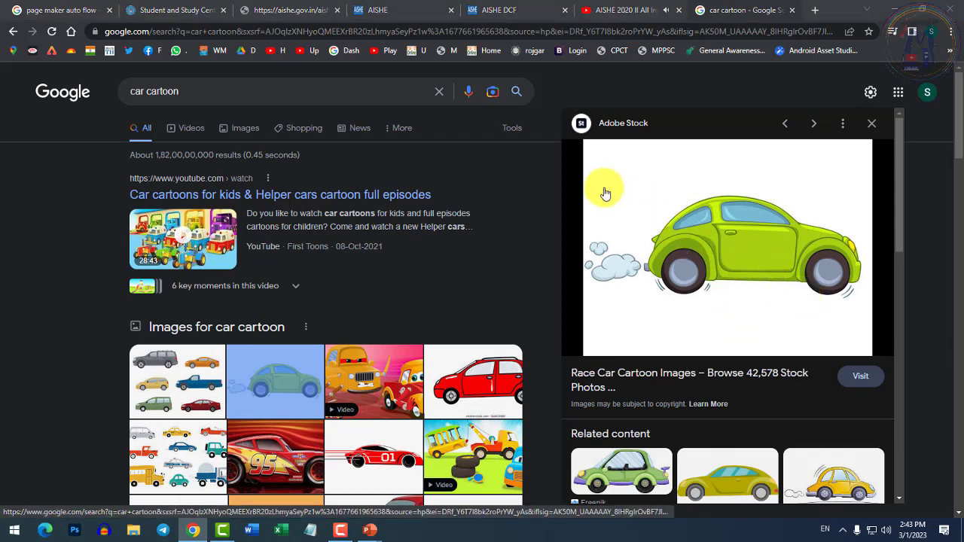
left_click_drag(590, 180, 870, 303)
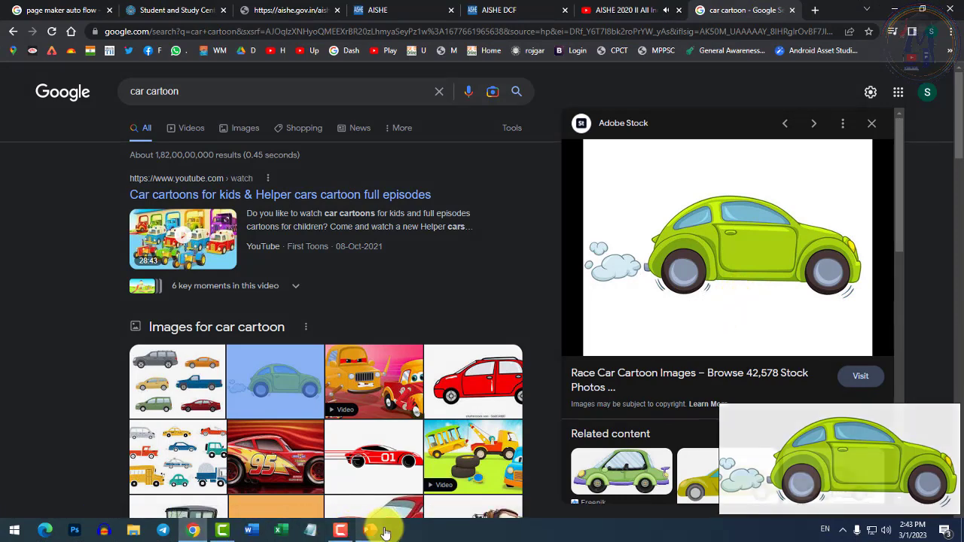
mouse_move(369, 530)
left_click(413, 474)
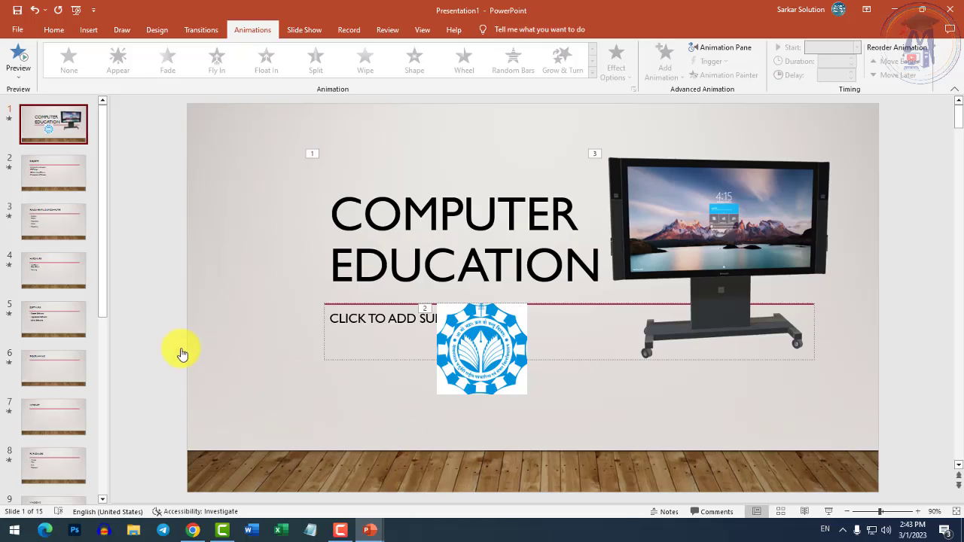
Step: Paste the captured green car picture onto slide 14 and move it to the bottom-left
left_click(67, 376)
scroll(60, 468, "down", 5)
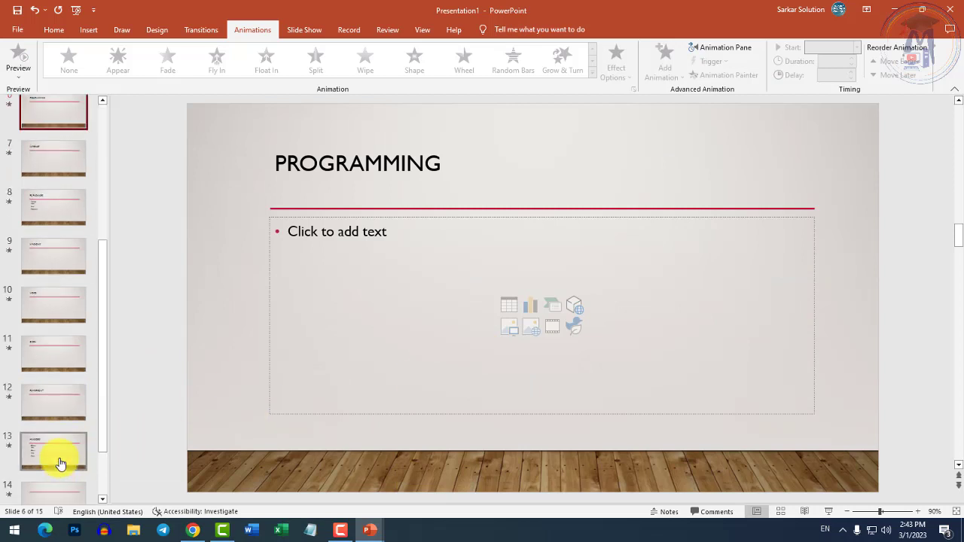
scroll(61, 463, "down", 3)
left_click(62, 421)
key("ctrl+v")
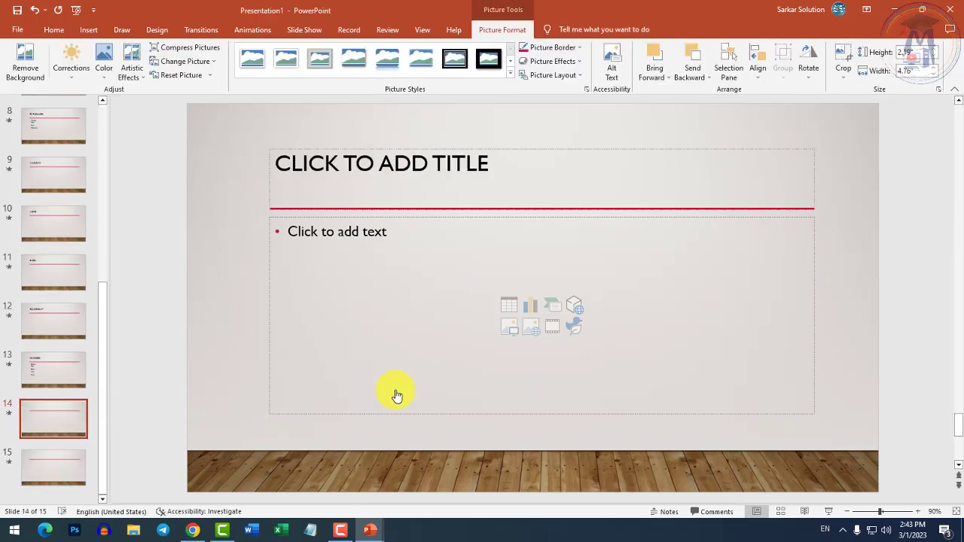
mouse_move(492, 312)
left_mouse_down()
mouse_move(256, 460)
mouse_move(275, 439)
left_mouse_up()
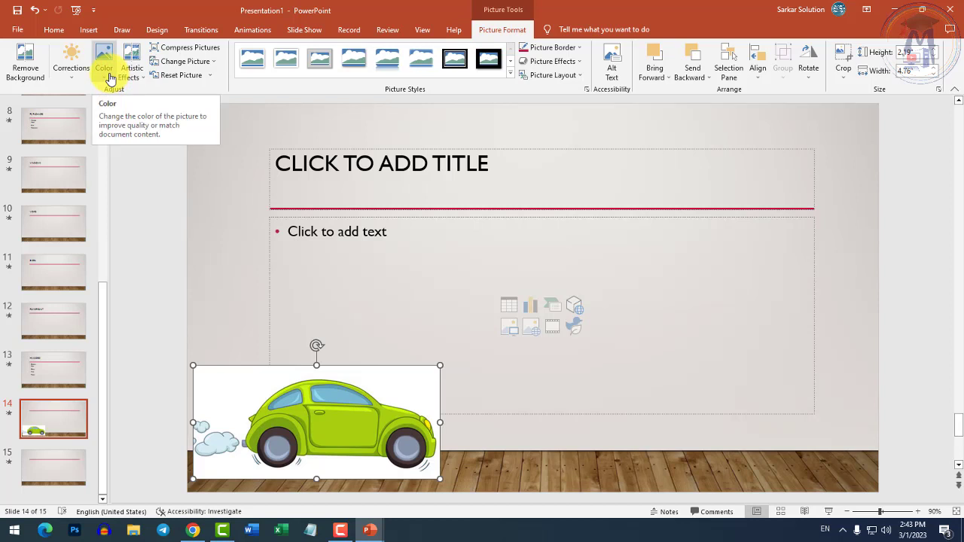
Step: Make the car picture's white background transparent with Set Transparent Color
left_click(106, 71)
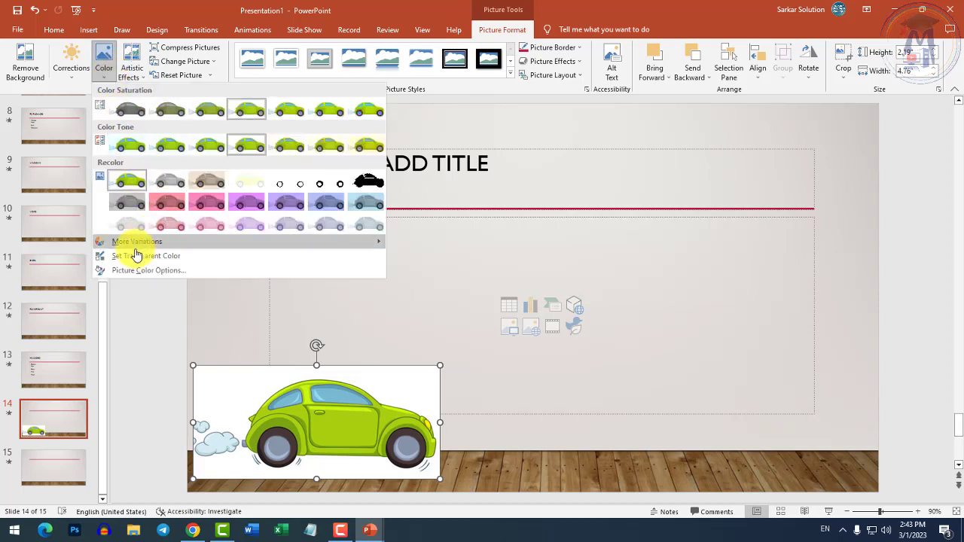
left_click(136, 256)
left_click(244, 400)
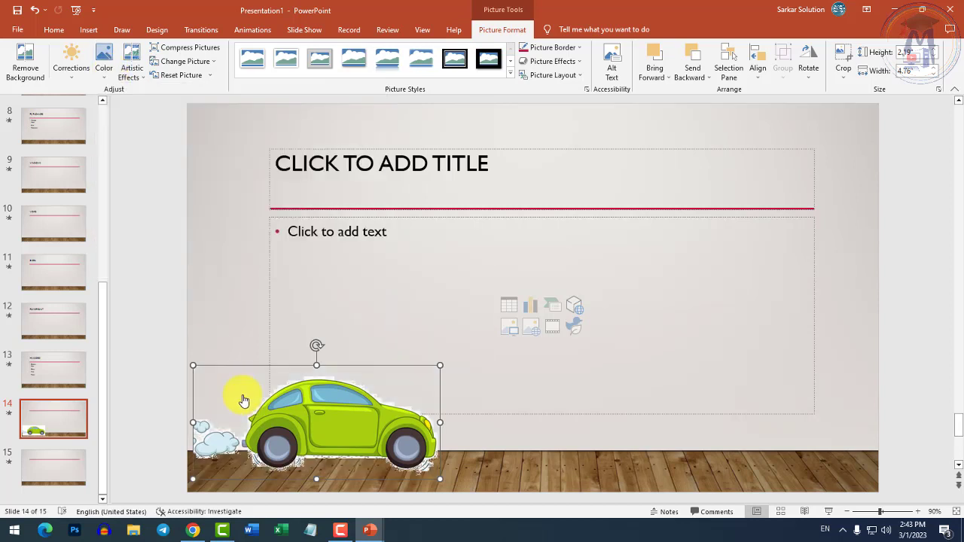
Step: Shrink the car to about 3.73 wide and rest it on the floor at bottom-left
left_click(511, 398)
mouse_move(318, 433)
left_mouse_down()
mouse_move(314, 404)
mouse_move(326, 427)
left_mouse_up()
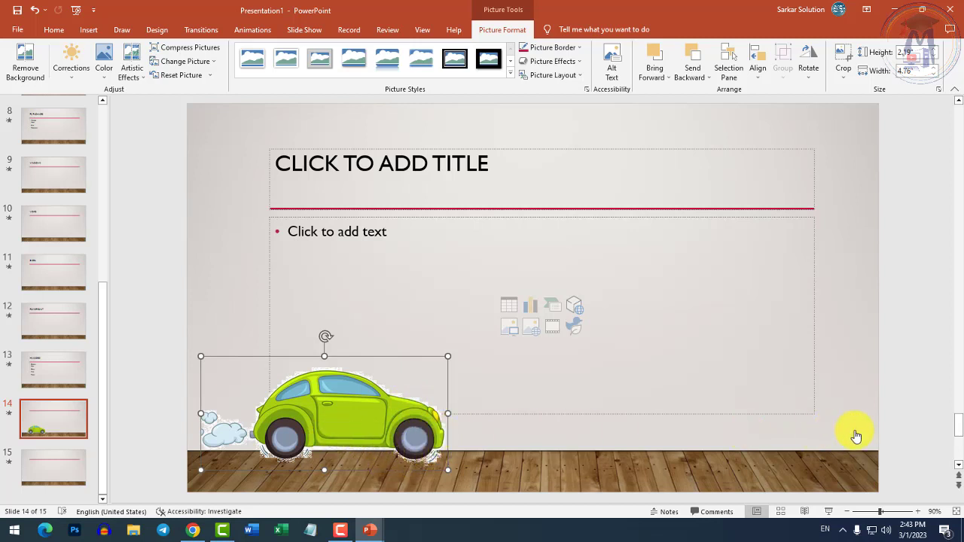
left_click_drag(447, 356, 394, 394)
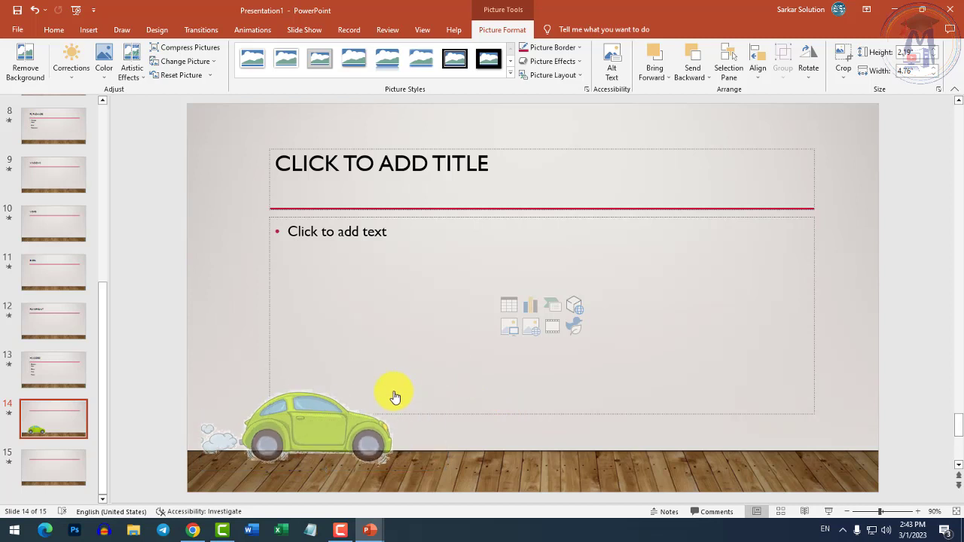
left_click_drag(328, 435, 316, 425)
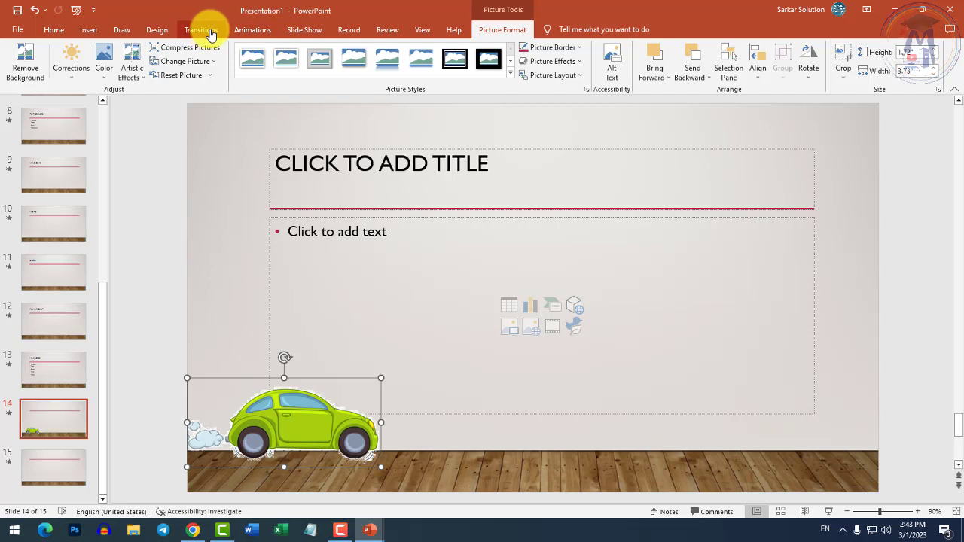
Step: Apply a straight-line motion path to the car picture
left_click(240, 30)
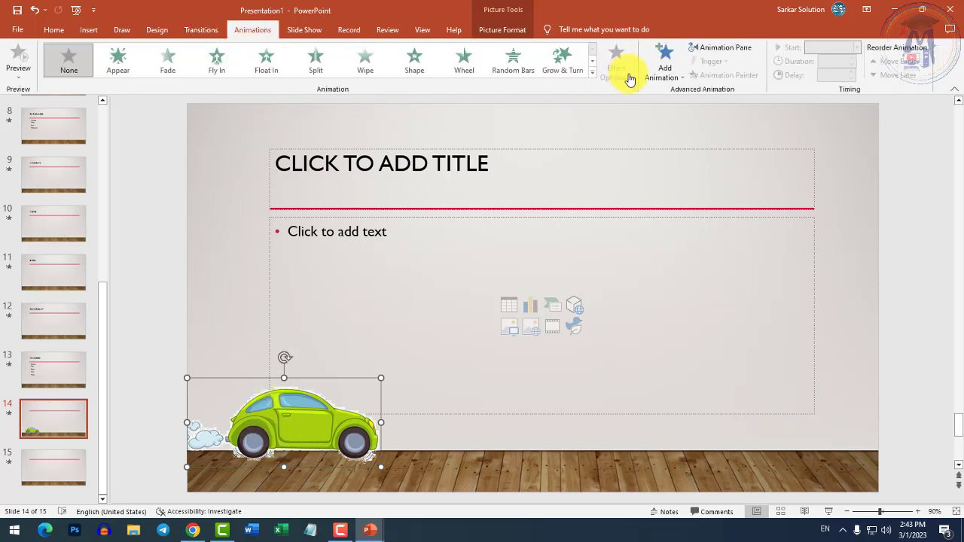
left_click(592, 73)
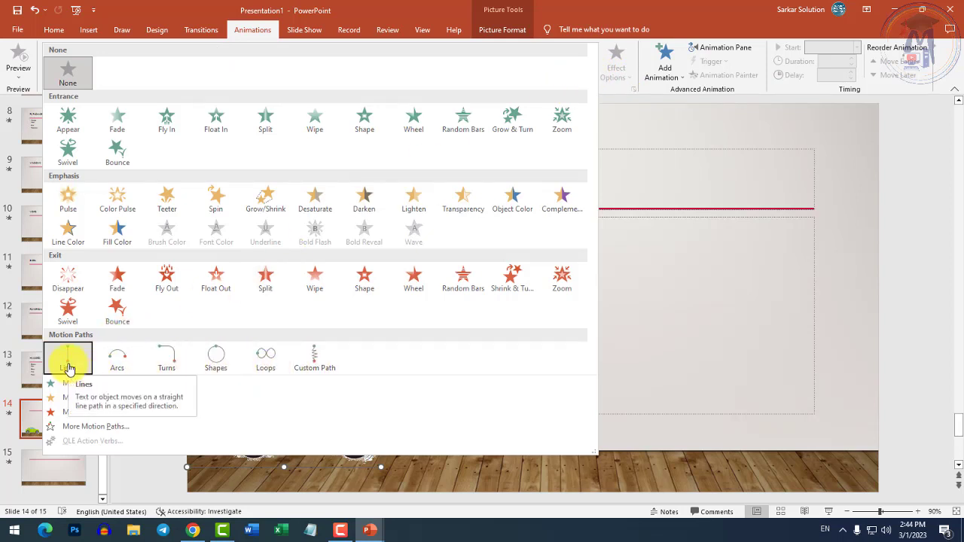
left_click(67, 367)
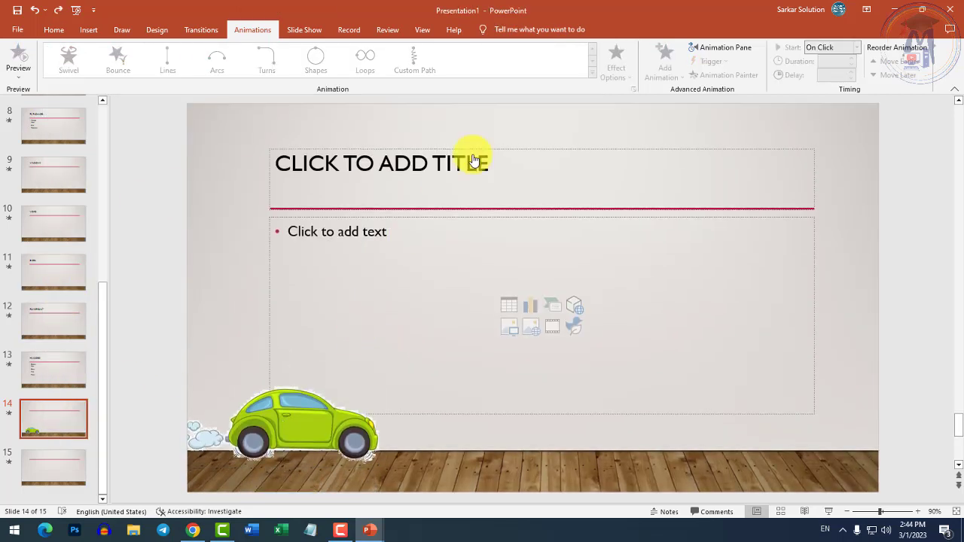
Step: Draw a custom motion path driving the car rightward along the floor, shortened to stop earlier
left_click(362, 416)
left_click(591, 72)
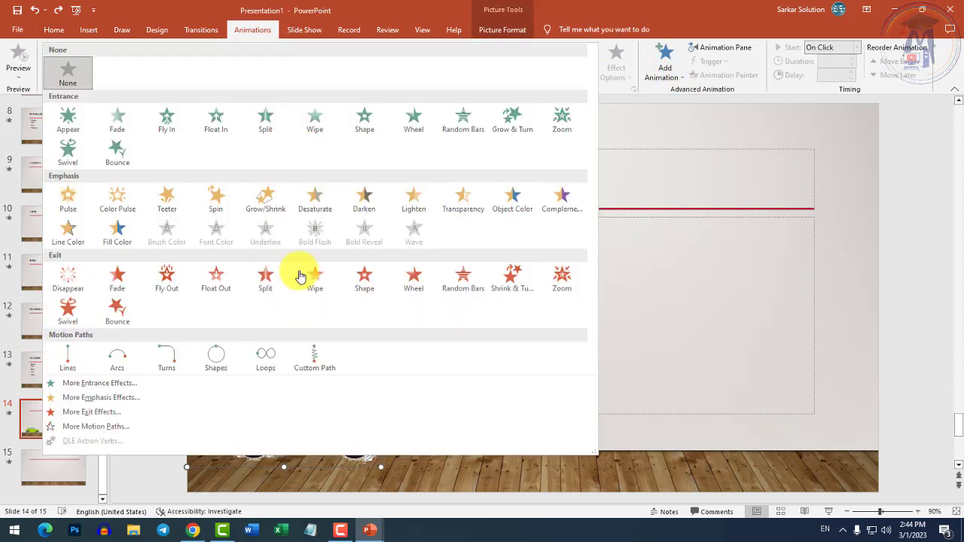
left_click(309, 363)
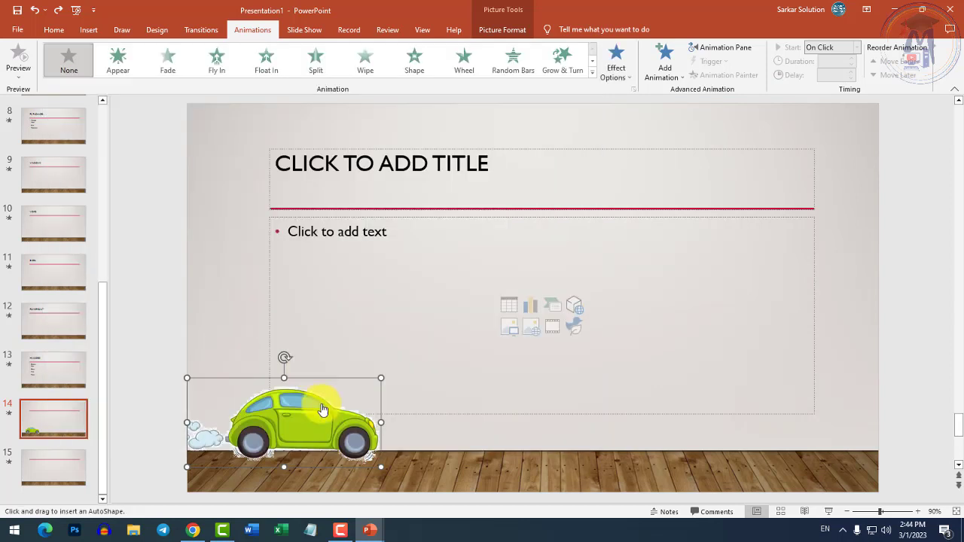
left_click_drag(356, 435, 859, 429)
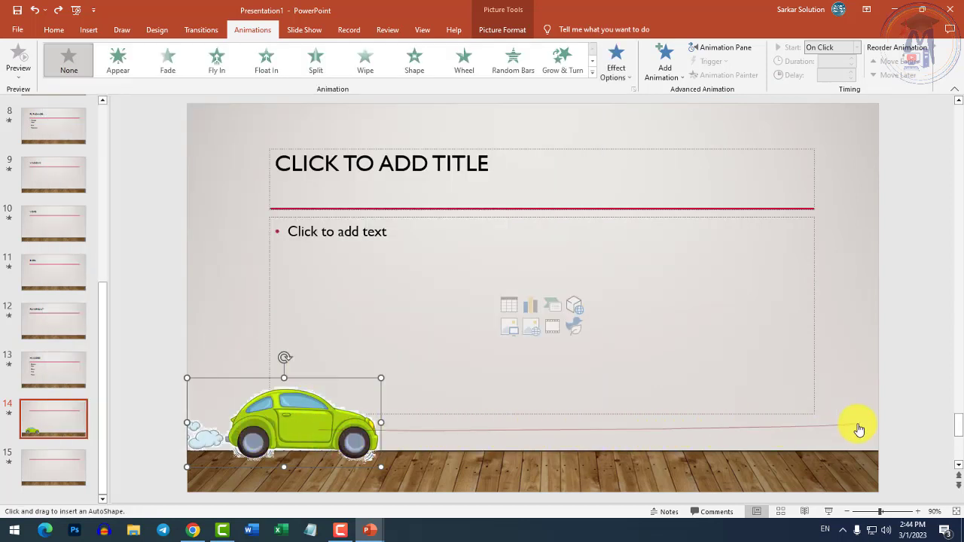
double_click(858, 427)
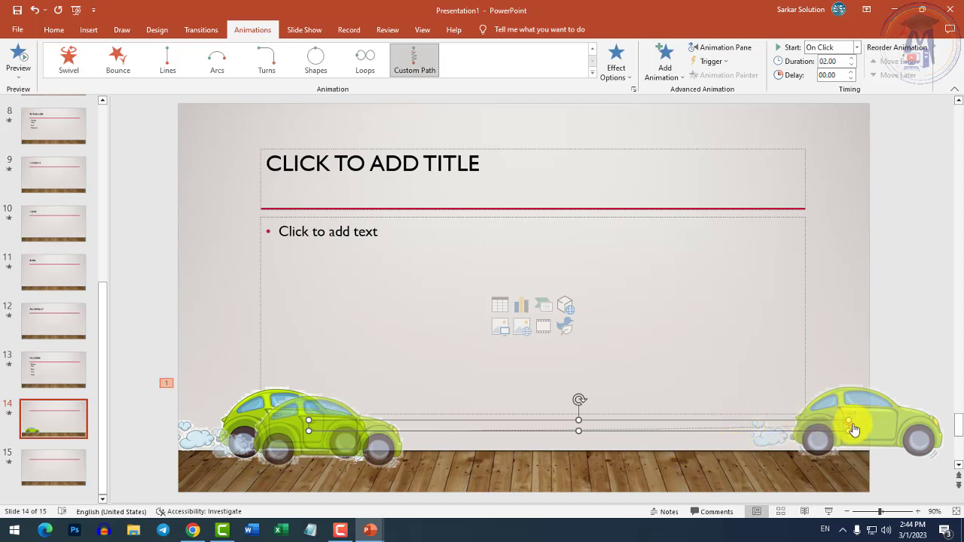
left_click_drag(849, 432, 759, 434)
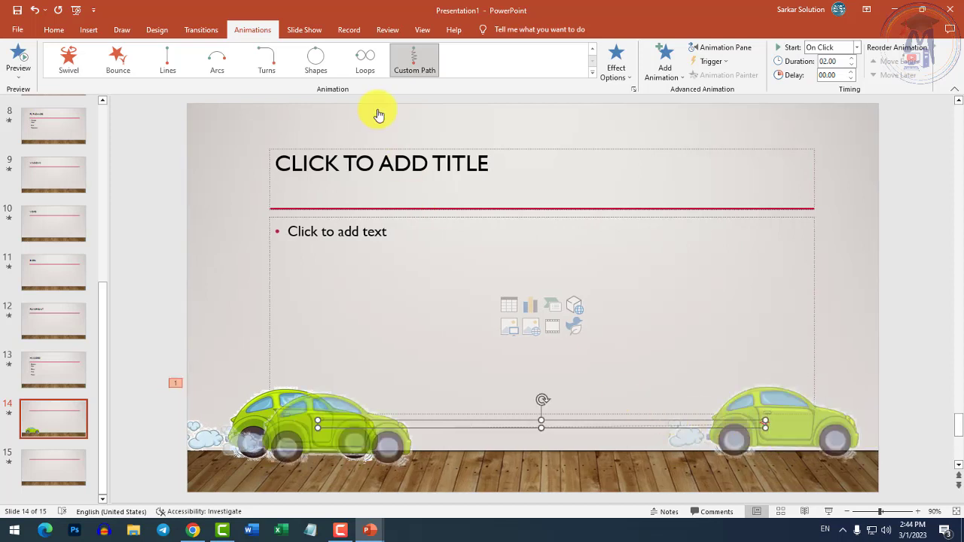
left_click(306, 31)
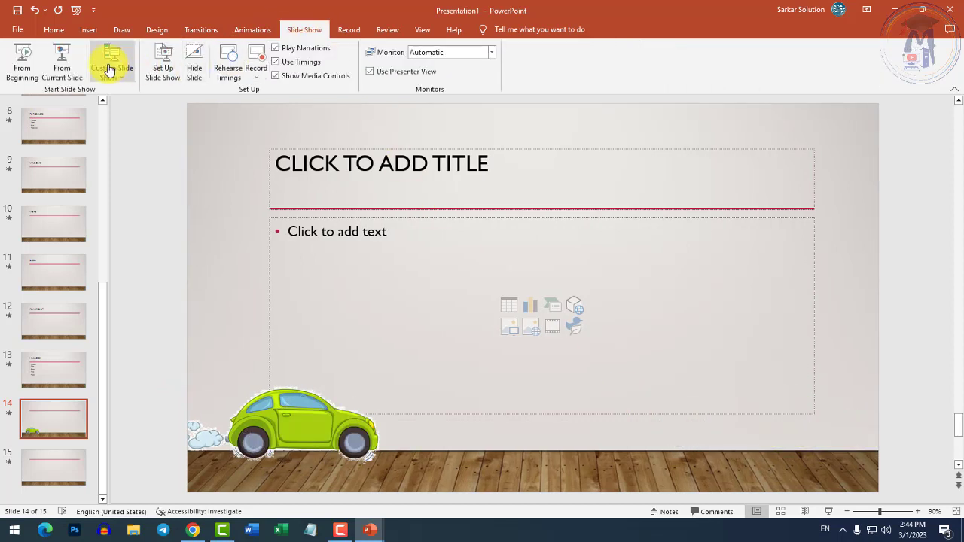
left_click(62, 70)
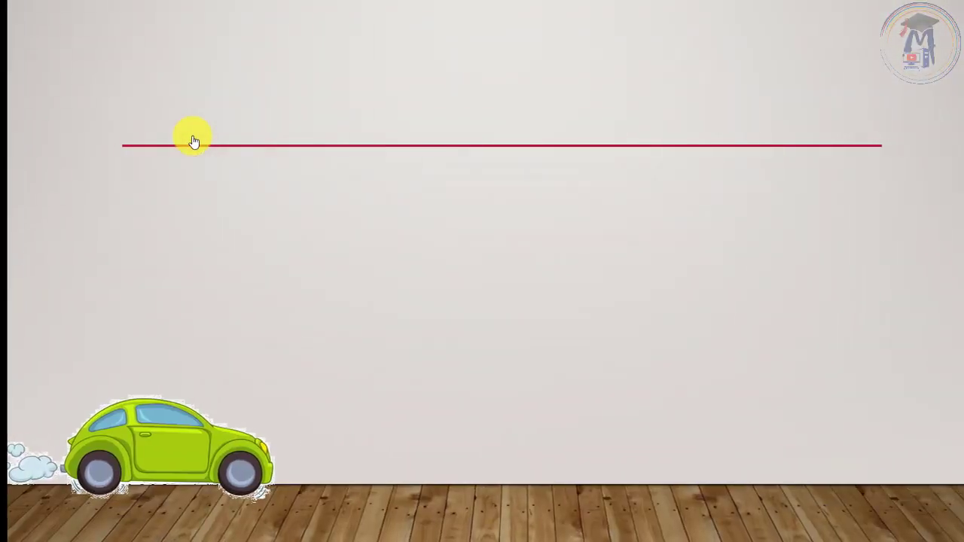
left_click(145, 89)
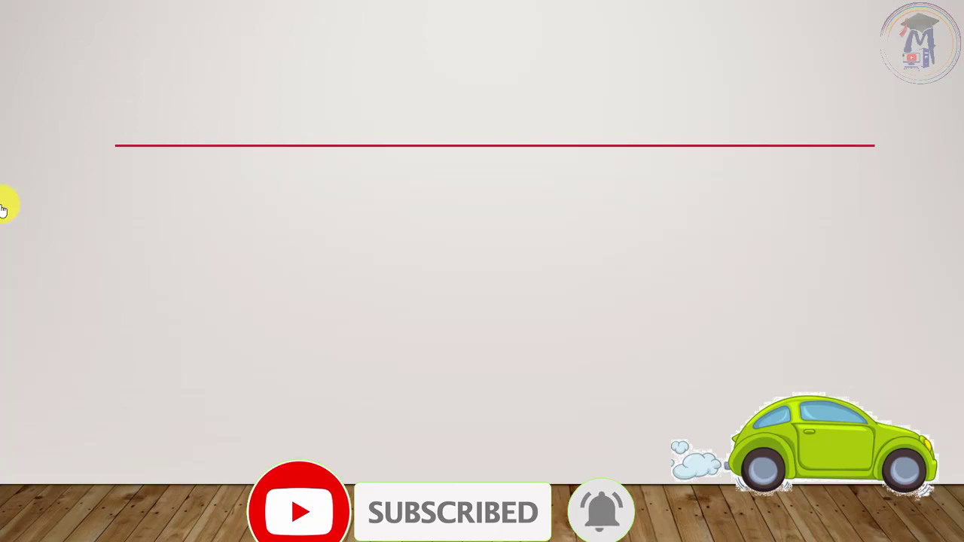
key("Escape")
left_click(376, 442)
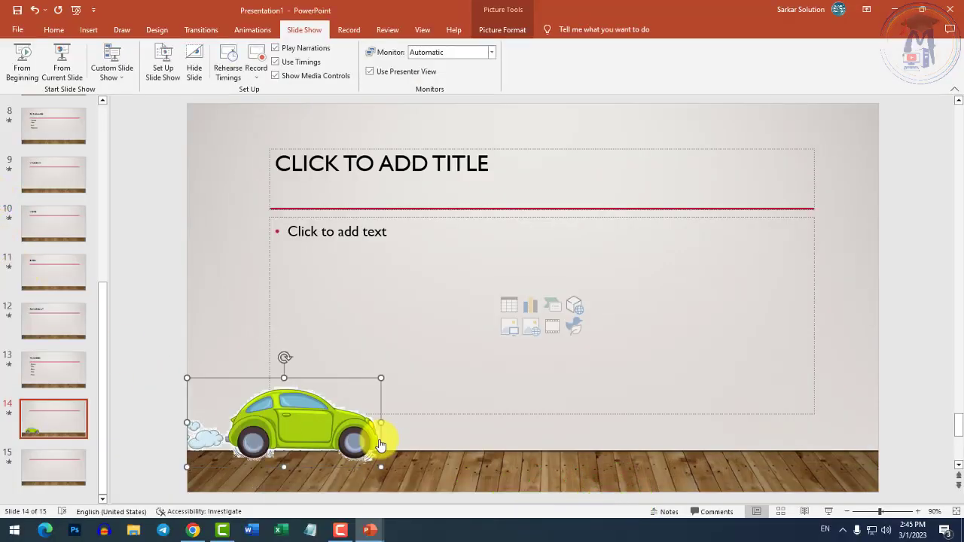
left_click(256, 40)
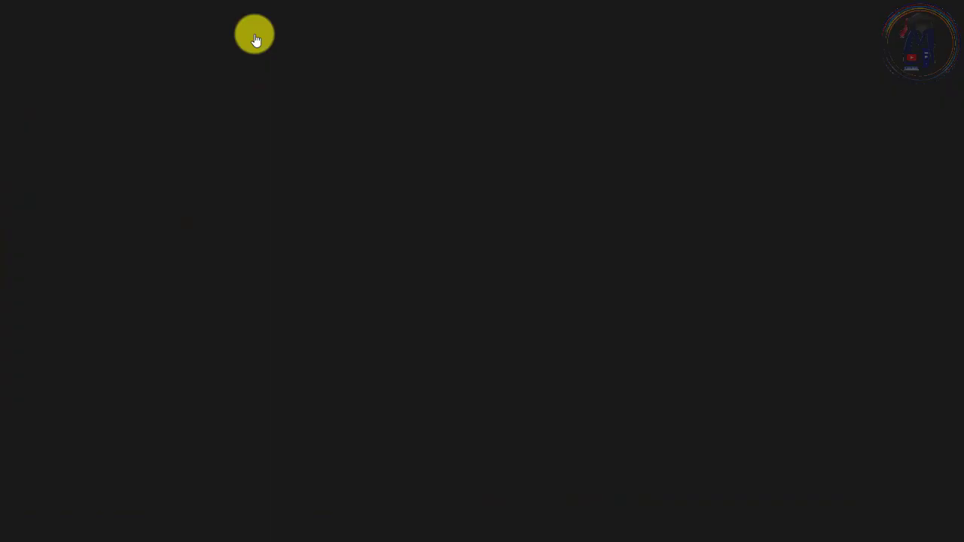
key("Escape")
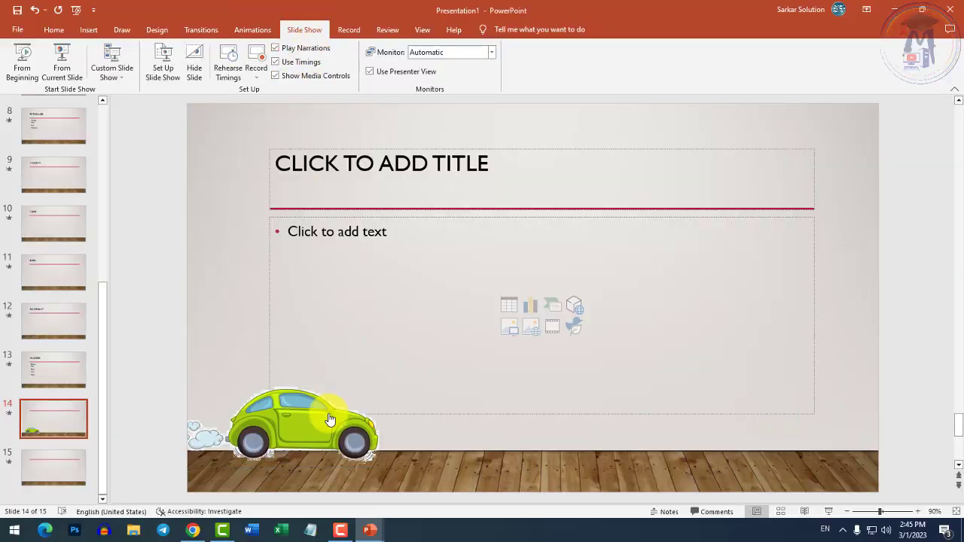
left_click(329, 419)
Step: Select the car's existing motion path, then reselect the car and expand the full animation gallery
left_click(252, 30)
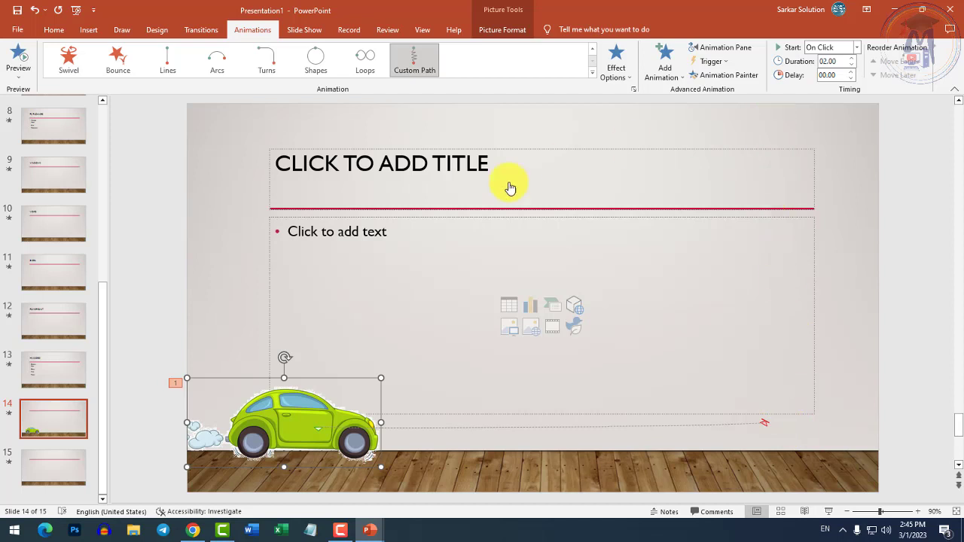
left_click(555, 427)
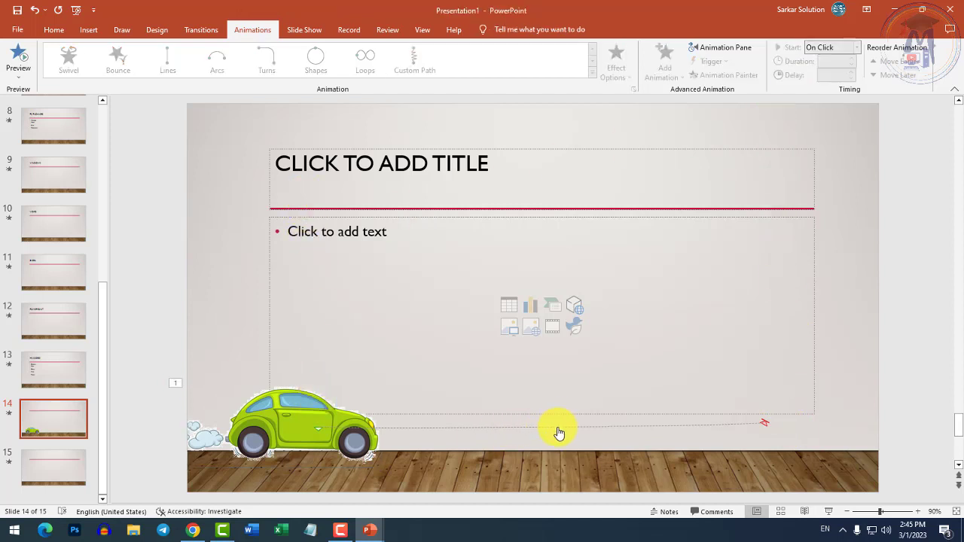
left_click(561, 434)
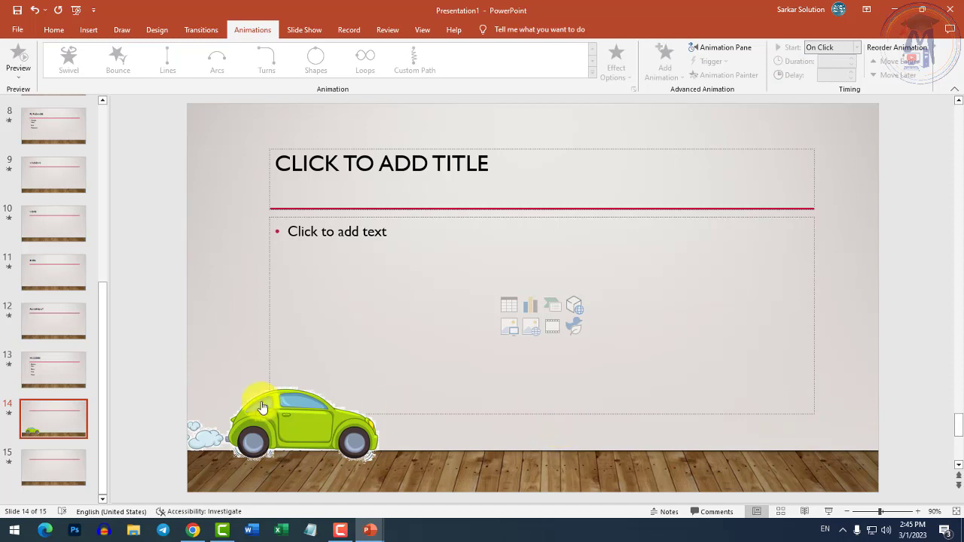
left_click(308, 406)
left_click(592, 71)
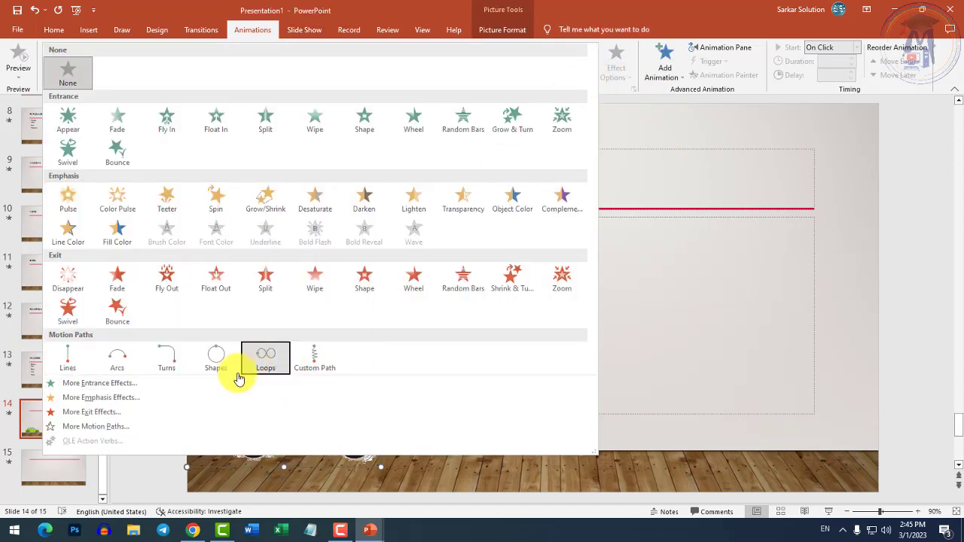
Step: Draw a custom car path right along the floor, up, back across the top; shift right, narrow it
left_click(307, 357)
mouse_move(358, 458)
left_mouse_down()
mouse_move(826, 398)
mouse_move(624, 156)
mouse_move(228, 156)
left_mouse_up()
double_click(227, 154)
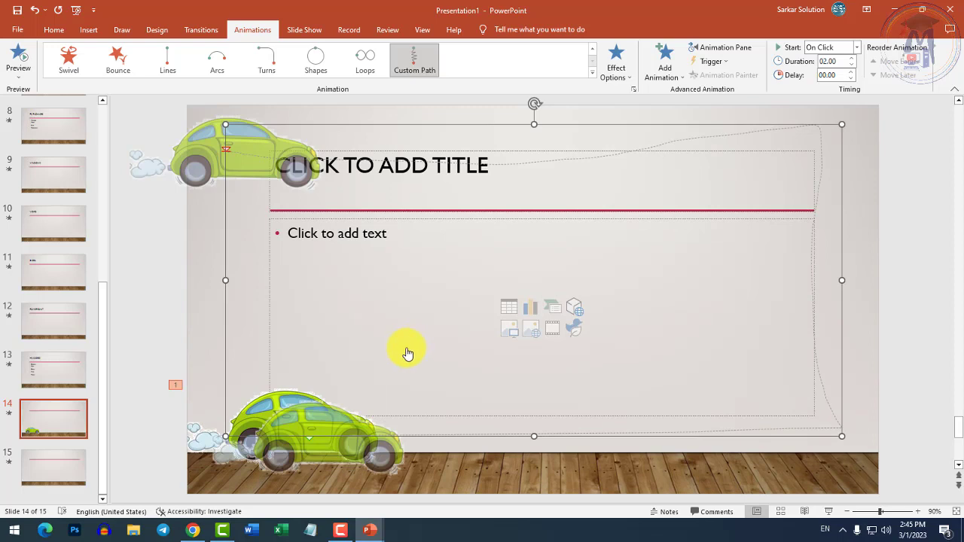
left_click_drag(223, 159, 286, 157)
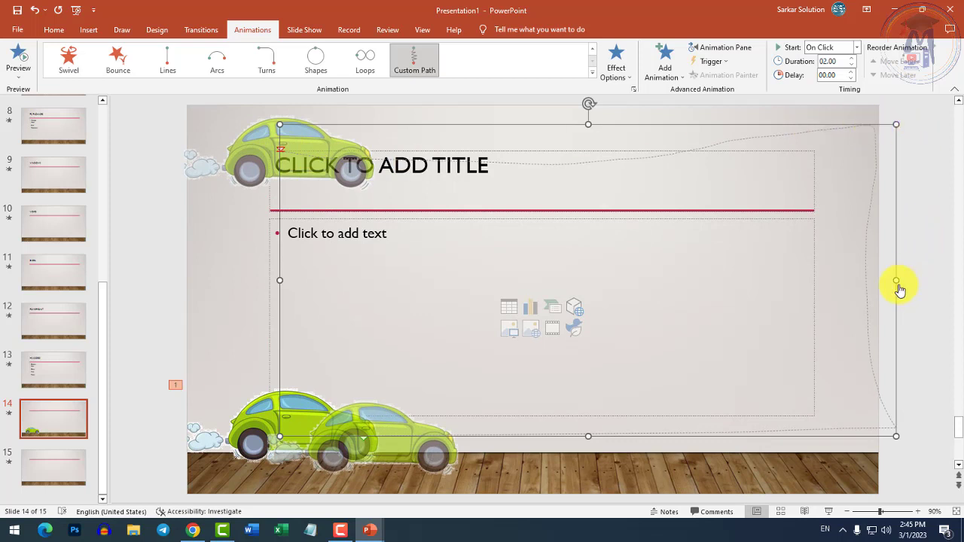
mouse_move(898, 286)
left_mouse_down()
mouse_move(820, 288)
mouse_move(823, 312)
left_mouse_up()
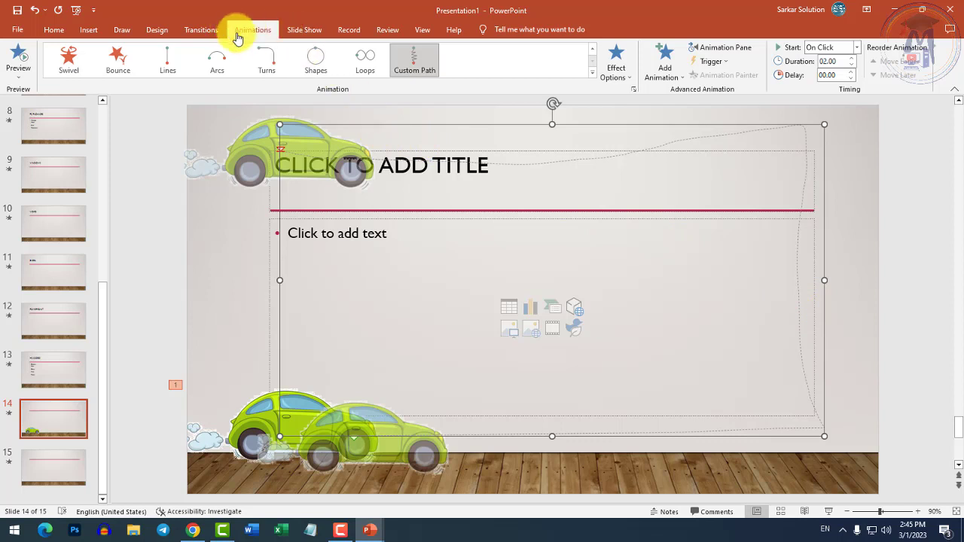
left_click(304, 30)
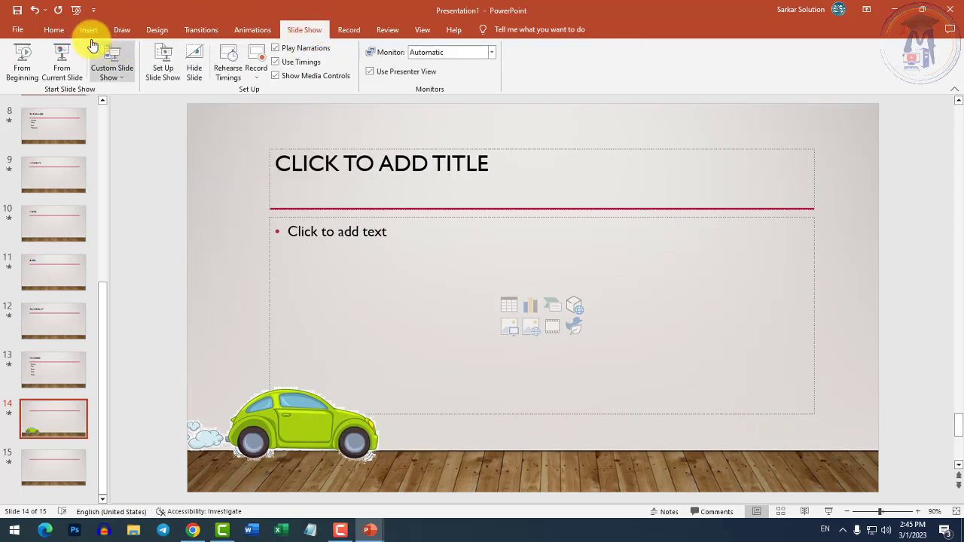
left_click(64, 59)
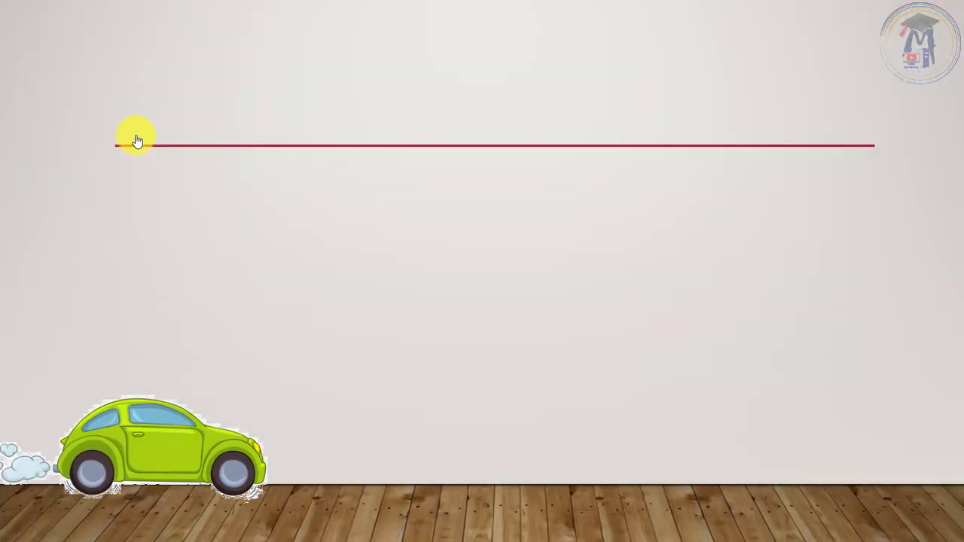
left_click(134, 141)
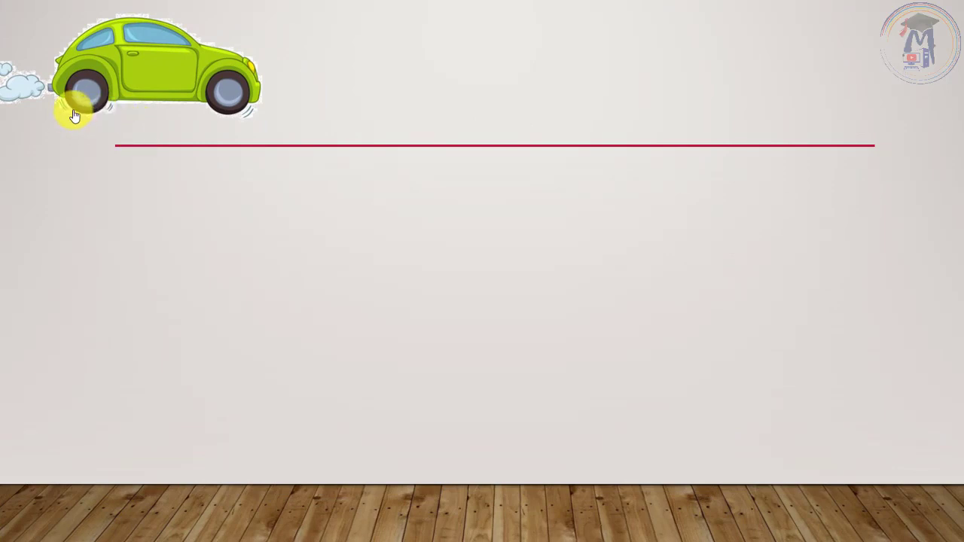
key("Escape")
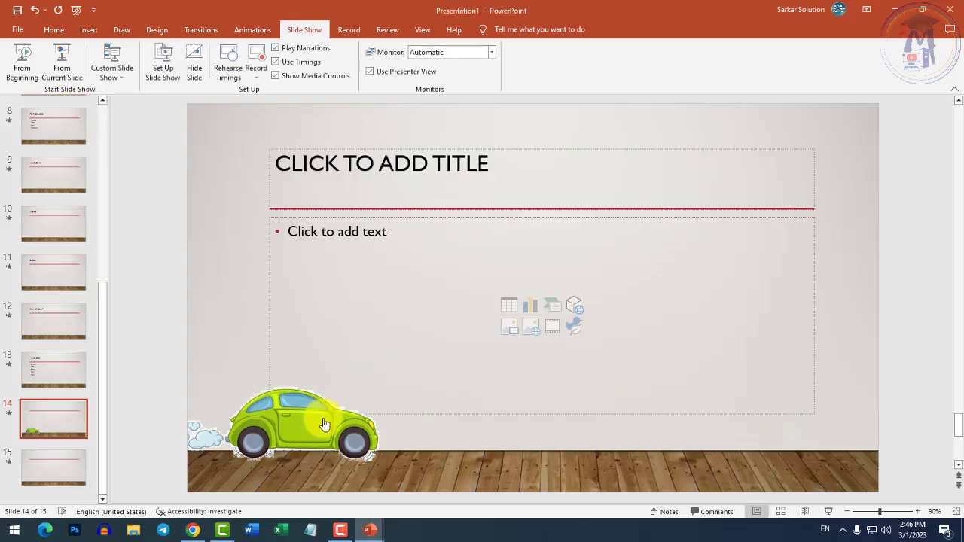
Step: Remove the car's existing custom motion path animation
left_click(322, 418)
left_click(254, 30)
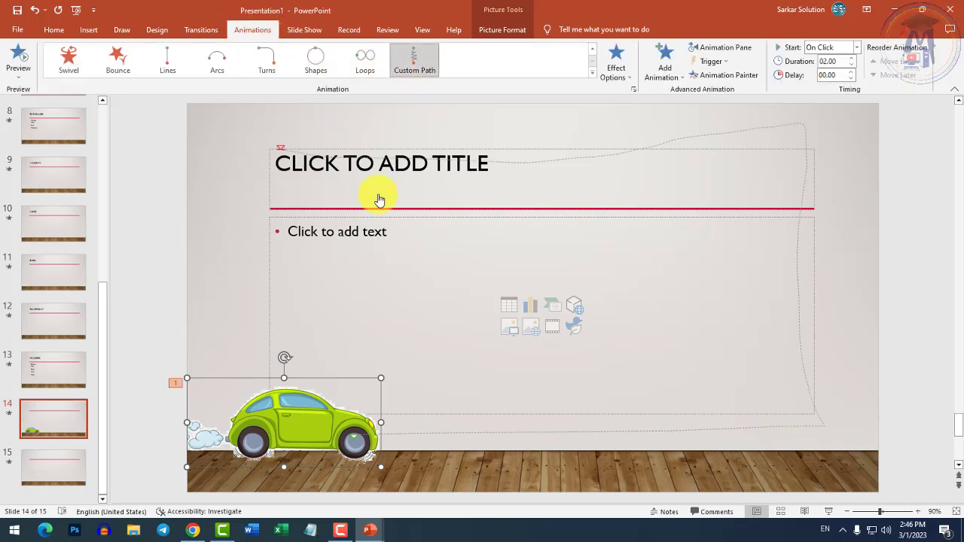
left_click(451, 436)
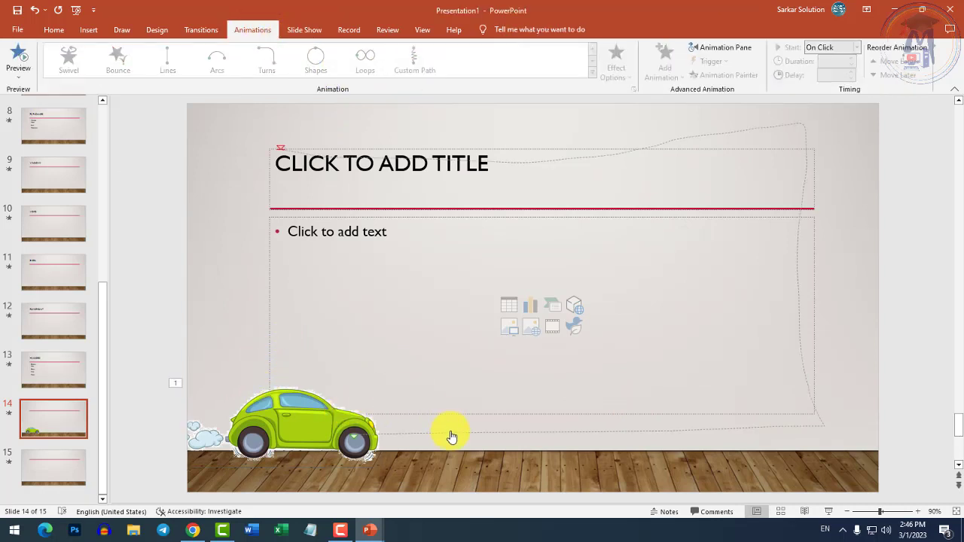
double_click(453, 440)
key("Delete")
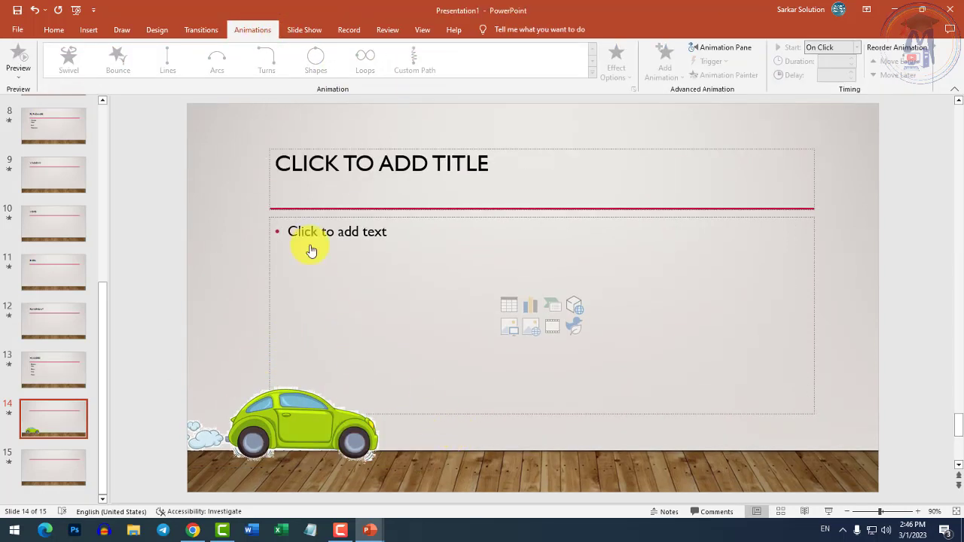
Step: Give the car a freehand looping Custom Path across the slide, starting On Click
left_click(309, 426)
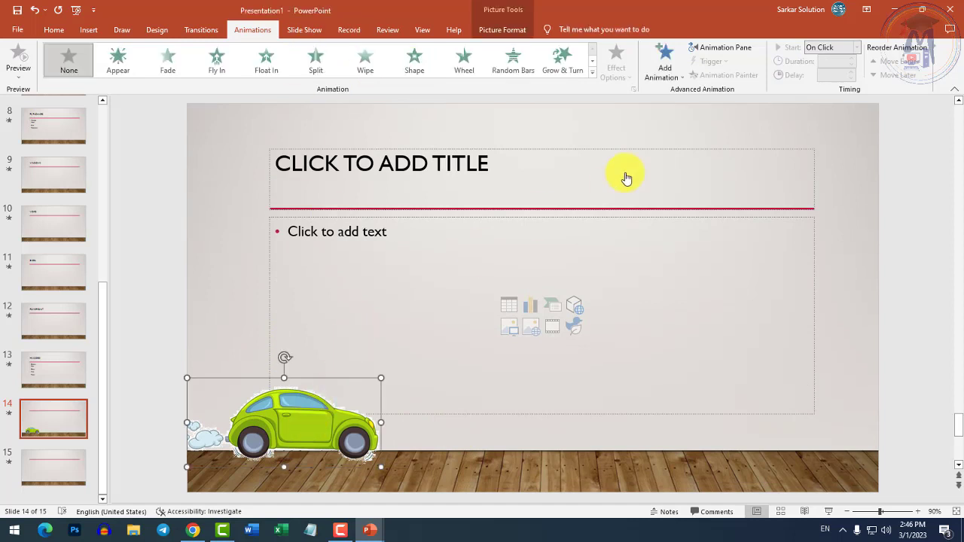
left_click(592, 74)
left_click(309, 360)
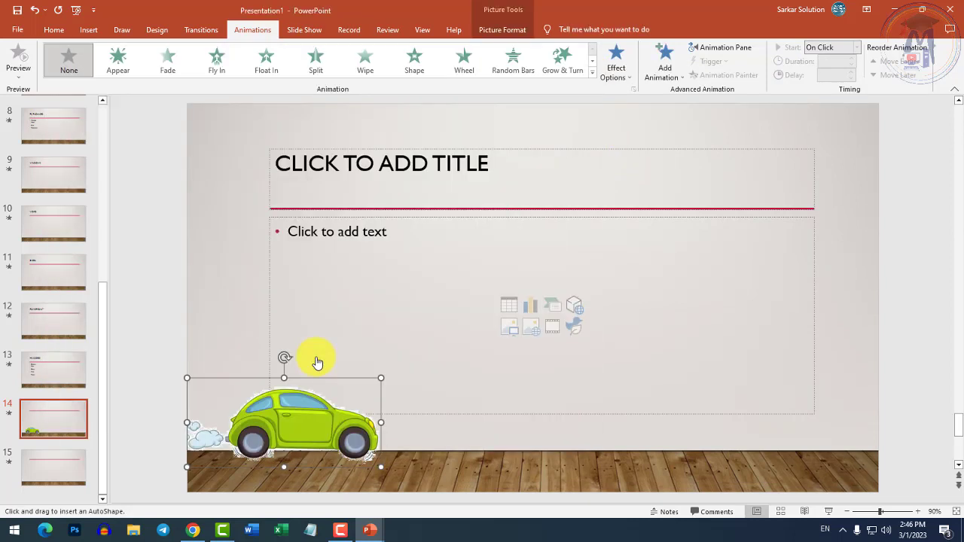
mouse_move(331, 424)
left_mouse_down()
mouse_move(712, 197)
mouse_move(296, 160)
mouse_move(796, 210)
mouse_move(323, 391)
mouse_move(824, 172)
mouse_move(601, 238)
mouse_move(652, 299)
mouse_move(204, 370)
mouse_move(495, 173)
mouse_move(604, 280)
mouse_move(538, 319)
mouse_move(490, 379)
mouse_move(485, 430)
mouse_move(477, 332)
left_mouse_up()
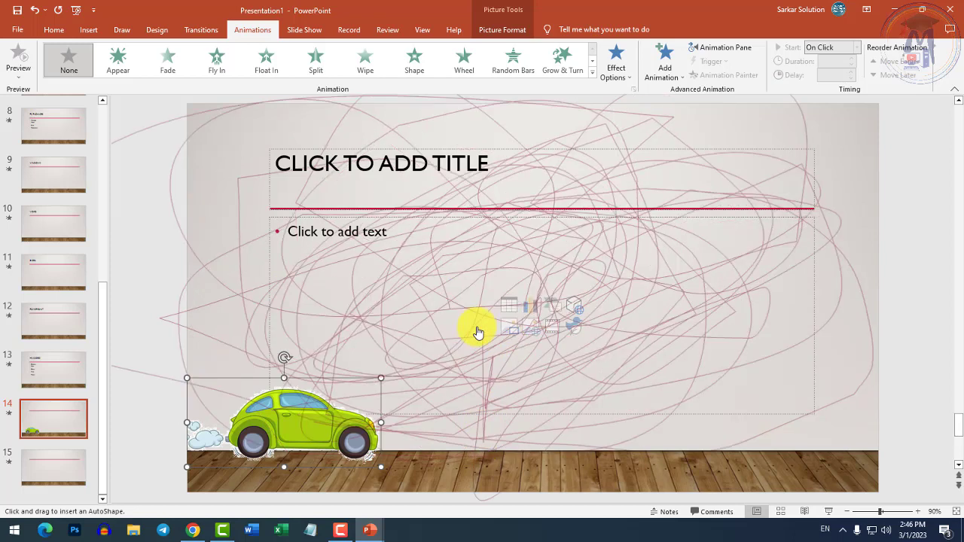
double_click(477, 332)
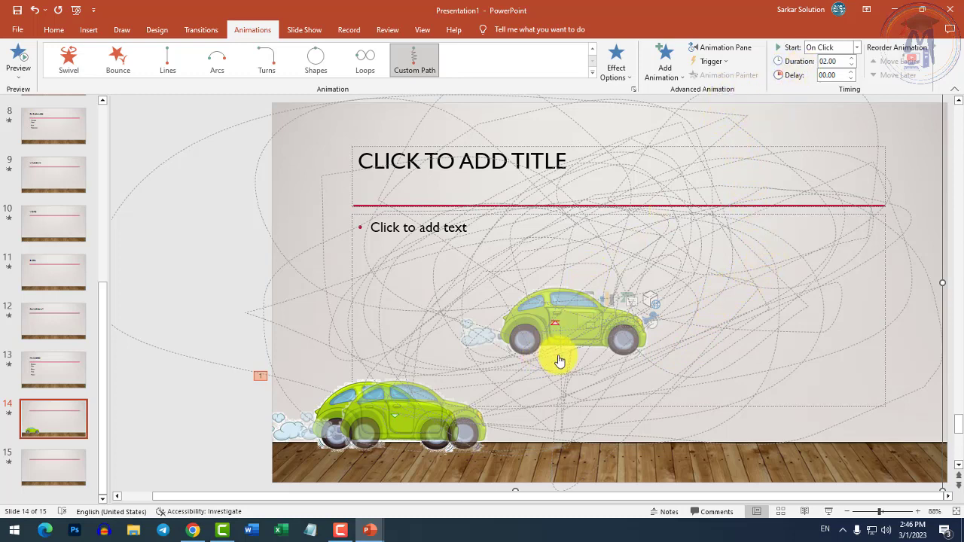
left_click(853, 49)
left_click(852, 51)
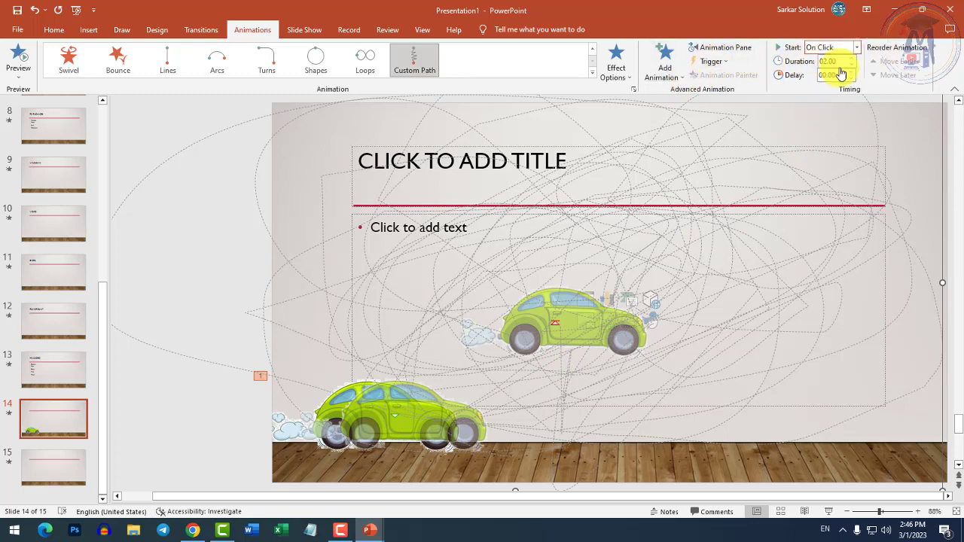
left_click(408, 425)
left_click(304, 29)
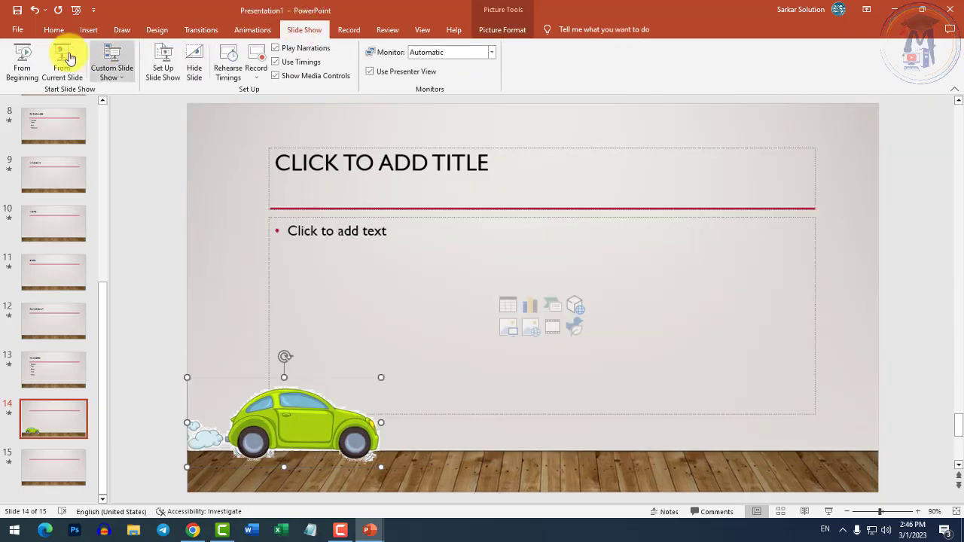
left_click(68, 58)
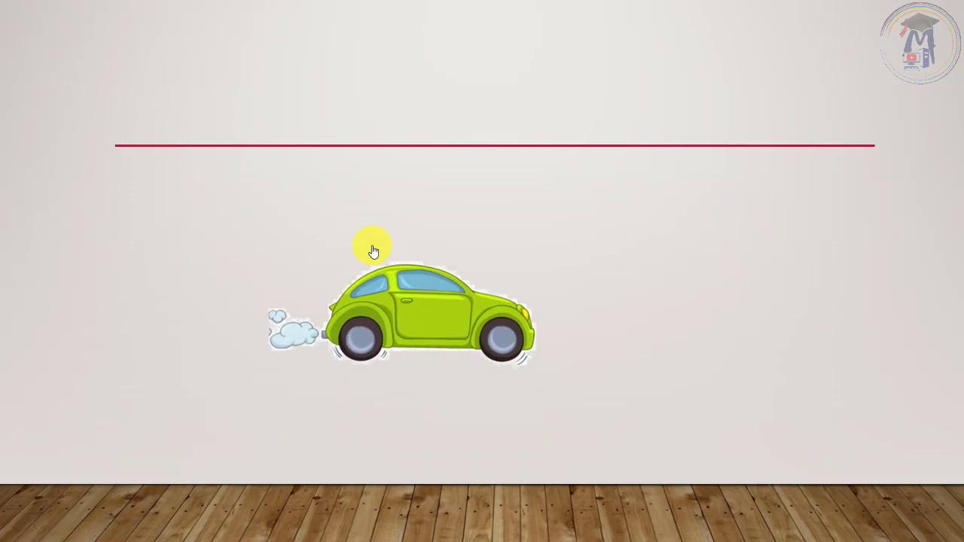
key("Escape")
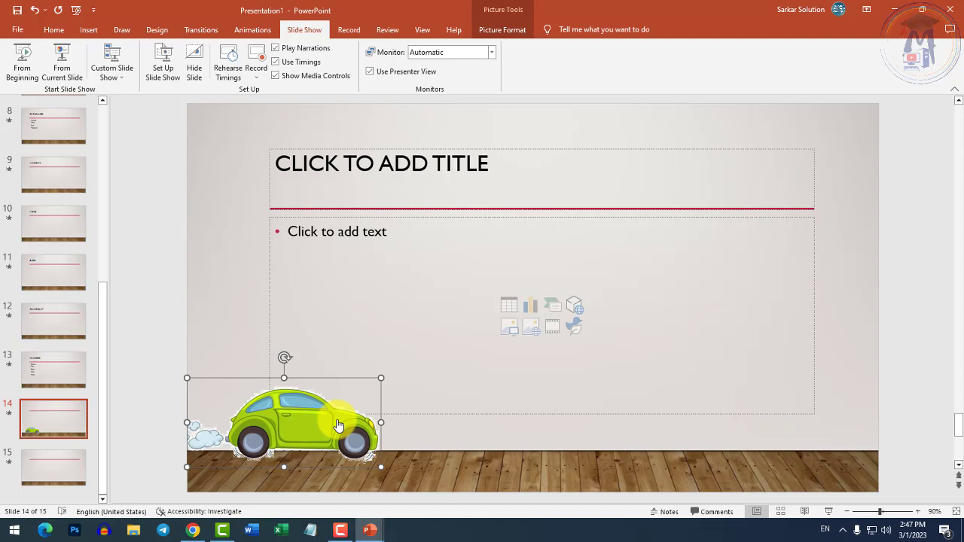
Step: On slide 13, MS ACCESS, look through the Transitions, Animations and Slide Show tabs, then return to Home
left_click(66, 32)
left_click(59, 362)
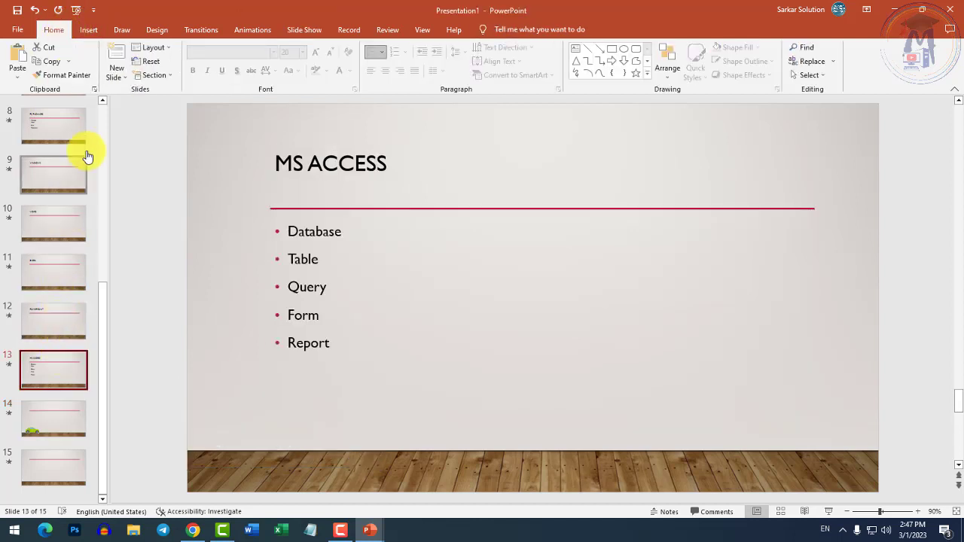
left_click(194, 33)
left_click(248, 34)
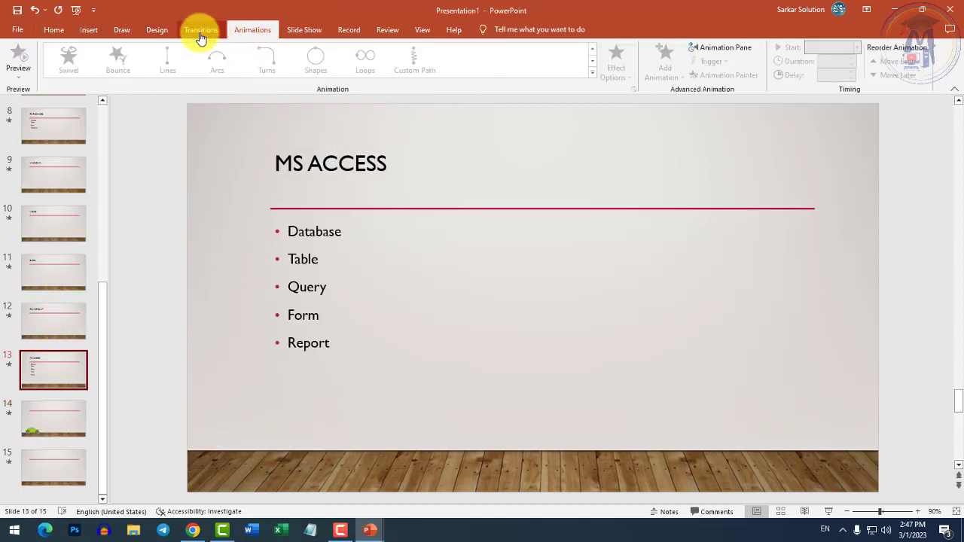
left_click(199, 32)
left_click(250, 32)
left_click(200, 32)
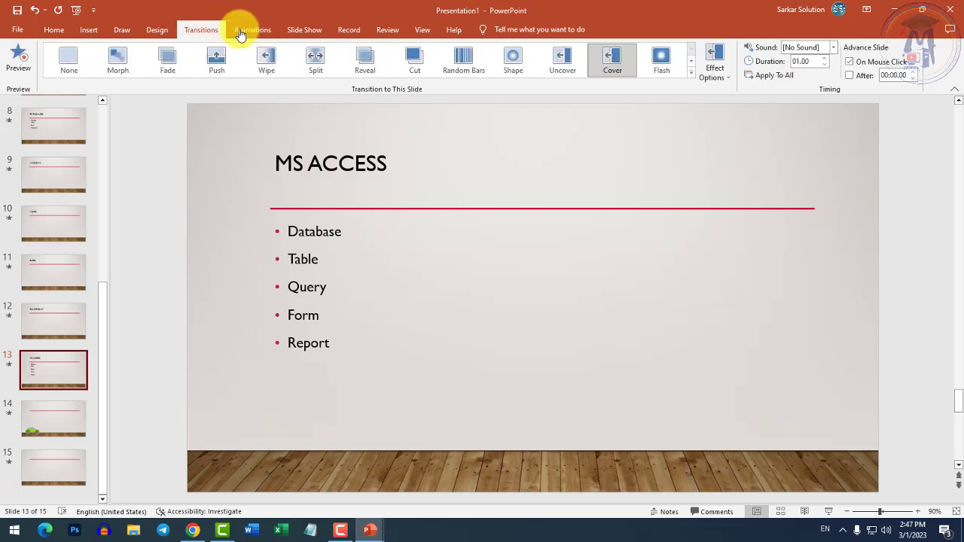
left_click(250, 31)
left_click(301, 30)
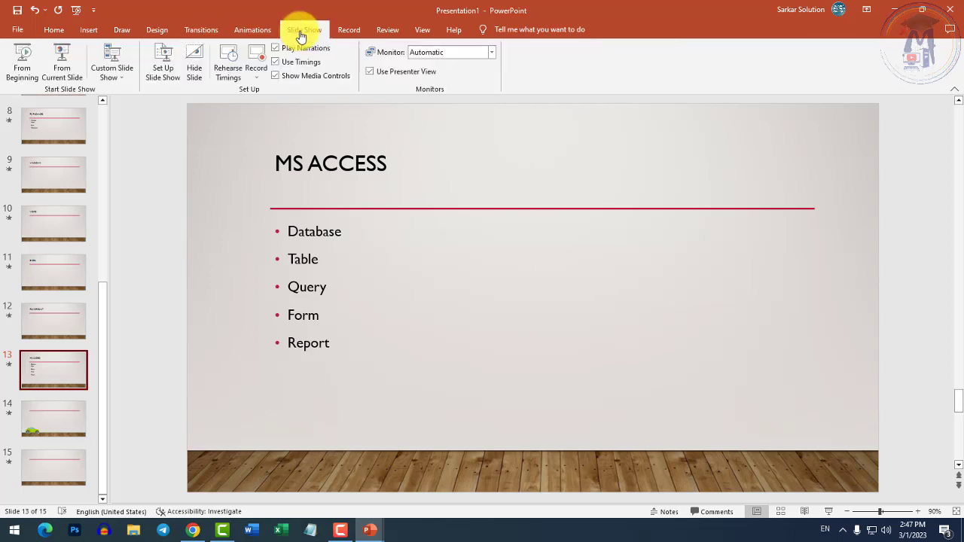
left_click(51, 32)
Step: Move from slide 10, WORD, to slide 12, POWERPOINT
left_click(57, 226)
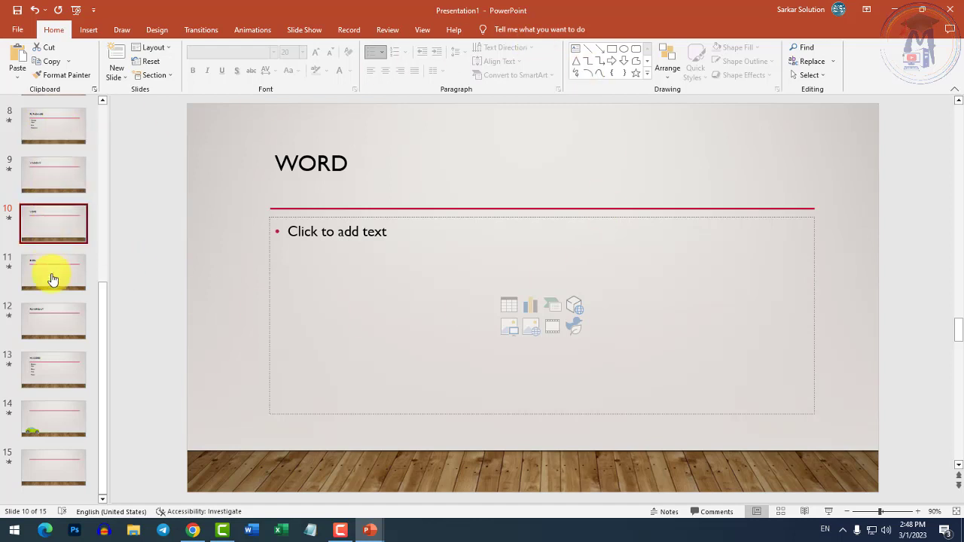
left_click(71, 373)
left_click(68, 333)
scroll(66, 335, "up", 2)
scroll(65, 342, "up", 2)
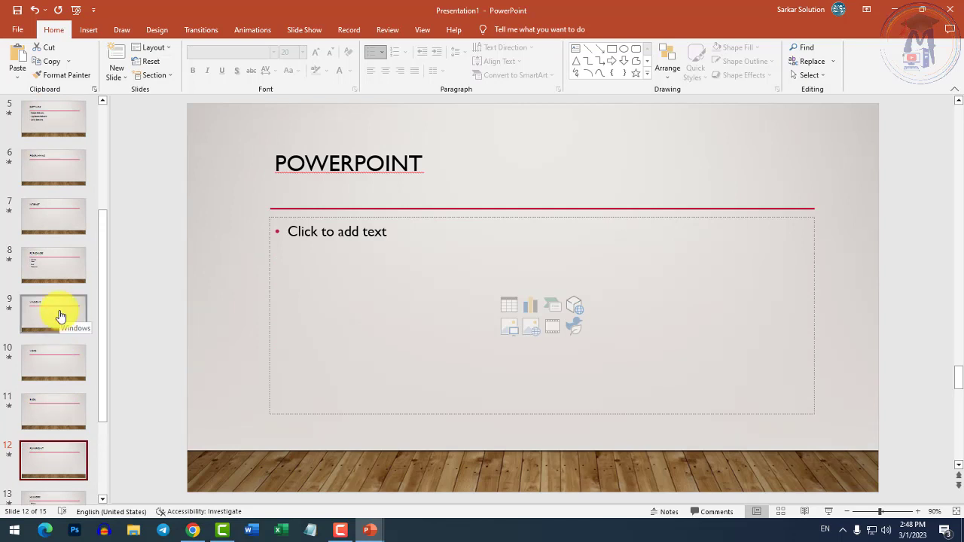
scroll(64, 342, "down", 4)
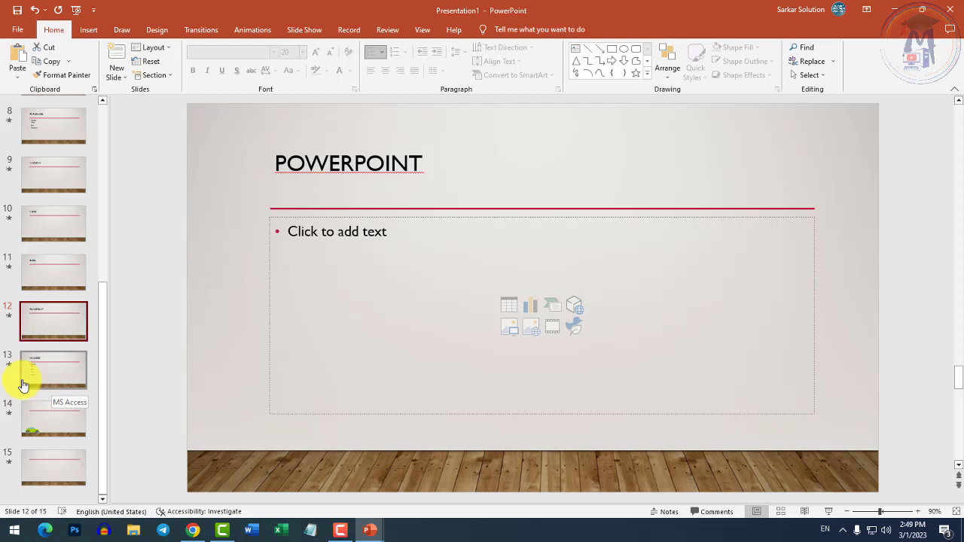
Step: Go to slide 3, Fundamentals of Computer, by way of slide 4, HARDWARE
scroll(58, 318, "up", 2)
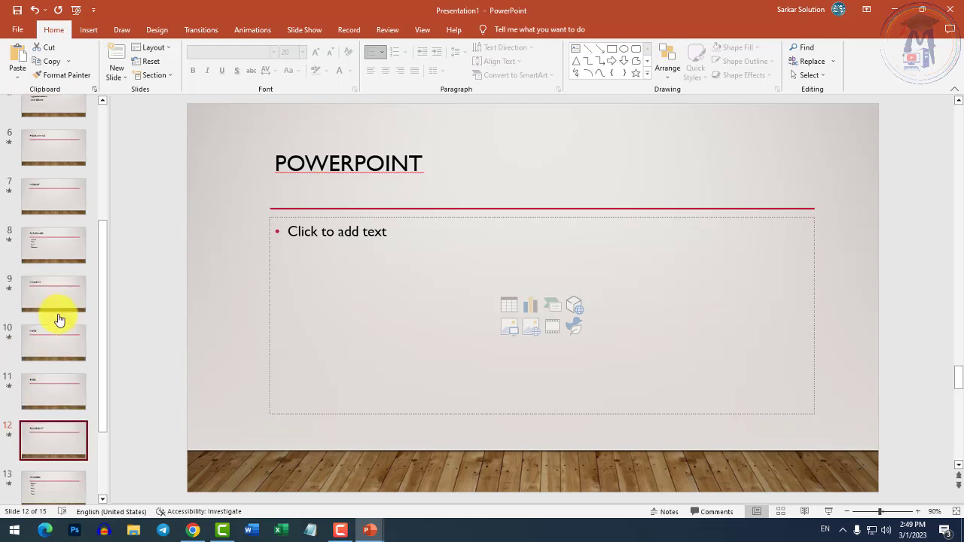
scroll(73, 228, "up", 3)
left_click(62, 164)
scroll(70, 215, "up", 2, "ctrl")
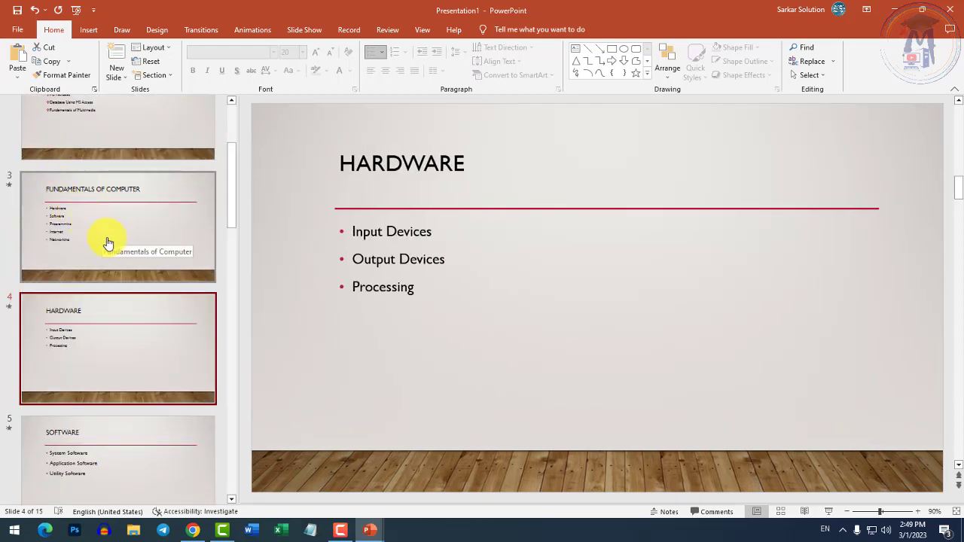
left_click(91, 209)
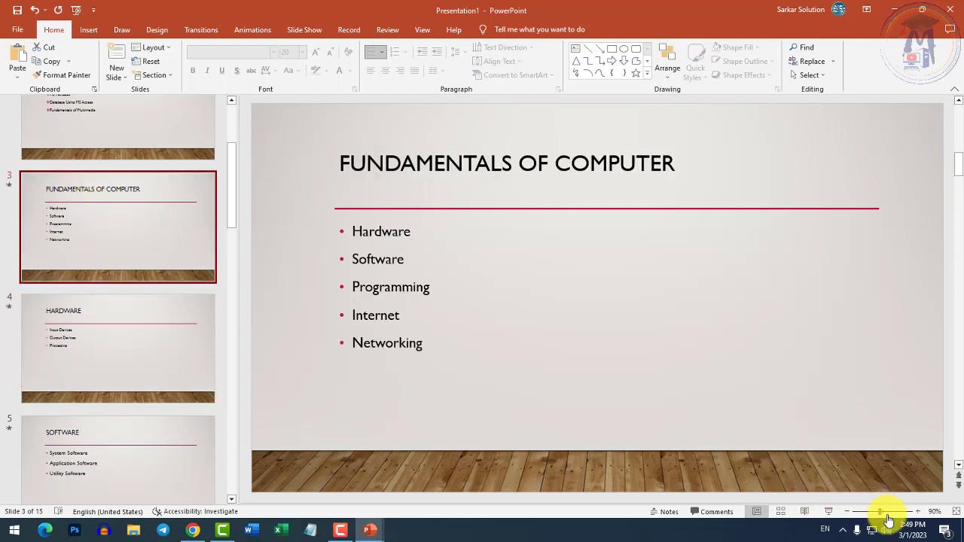
Step: Adjust the zoom slider so slide 3 fills the editing area
left_click(920, 514)
left_click(920, 513)
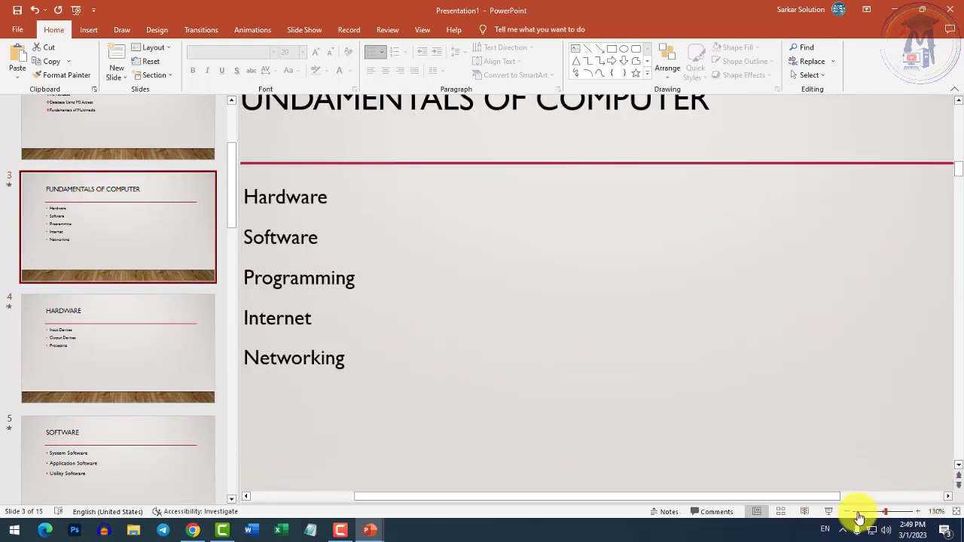
left_click(853, 518)
left_click(878, 513)
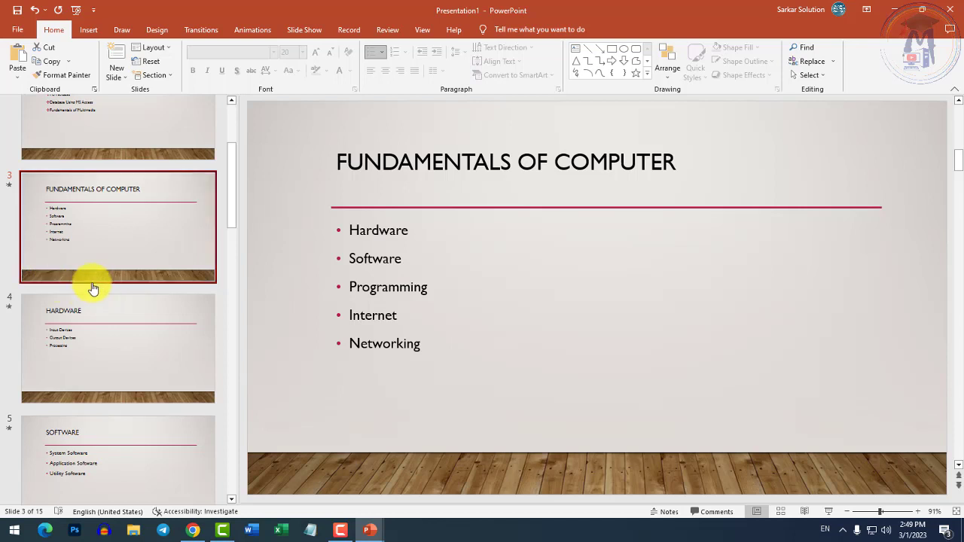
scroll(71, 277, "down", 3, "ctrl")
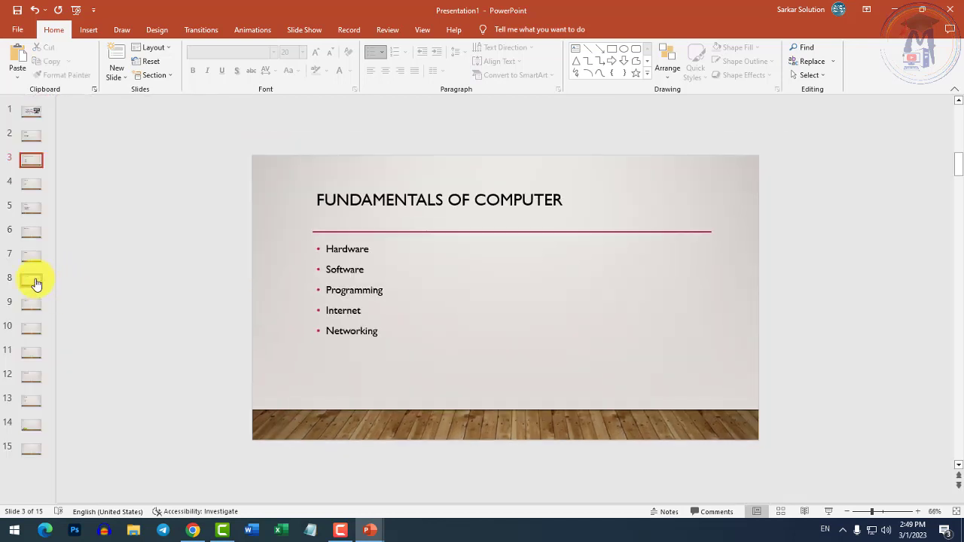
scroll(30, 284, "up", 3, "ctrl")
scroll(45, 294, "down", 1, "ctrl")
scroll(564, 283, "up", 4, "ctrl")
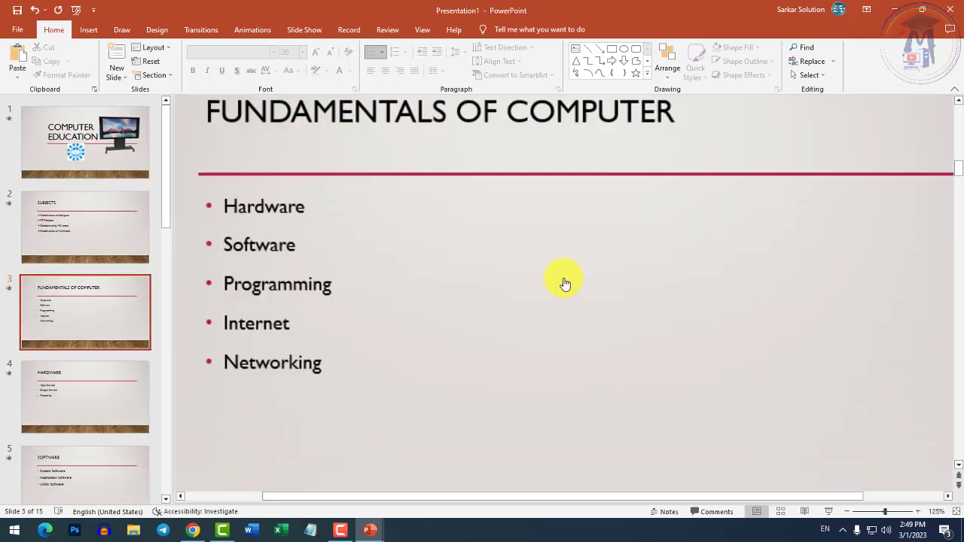
scroll(564, 283, "up", 2, "ctrl")
scroll(564, 276, "down", 6, "ctrl")
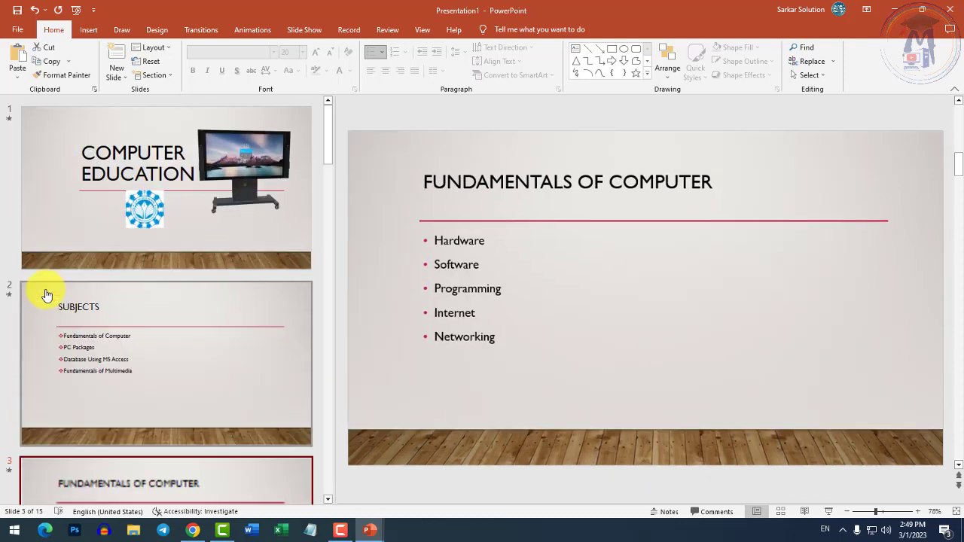
scroll(43, 294, "up", 3, "ctrl")
scroll(47, 295, "down", 3, "ctrl")
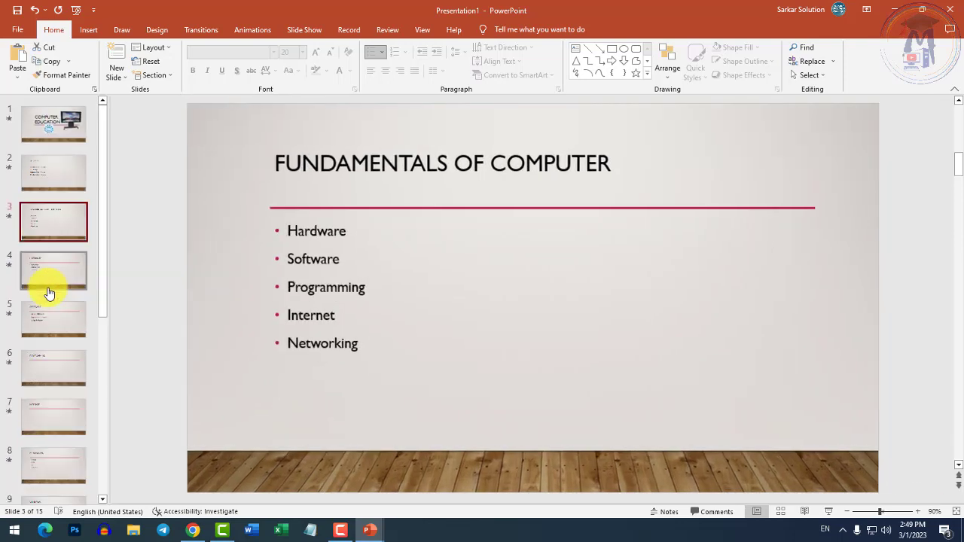
scroll(48, 293, "up", 2, "ctrl")
scroll(47, 293, "up", 1, "ctrl")
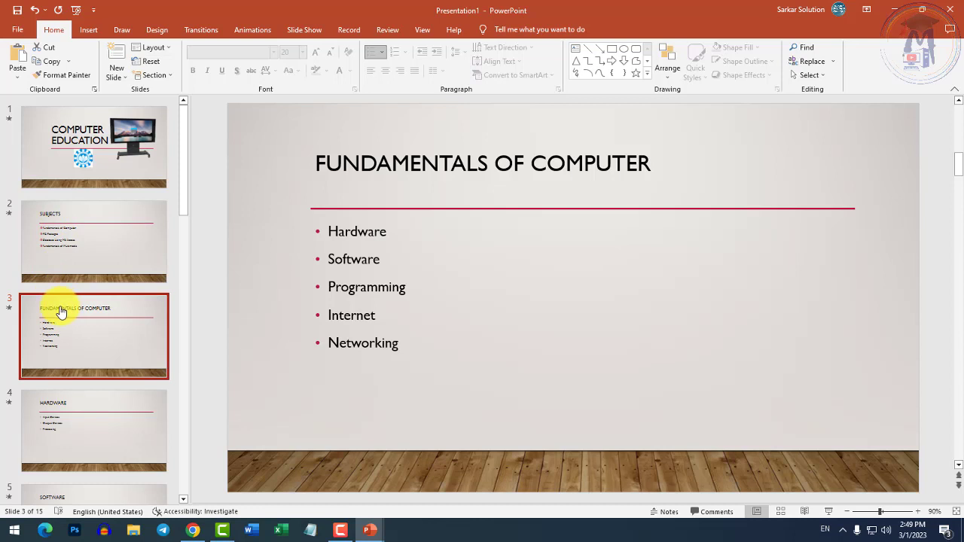
Step: Add a section before slide 3 and name it 'Fundamentals'
right_click(38, 287)
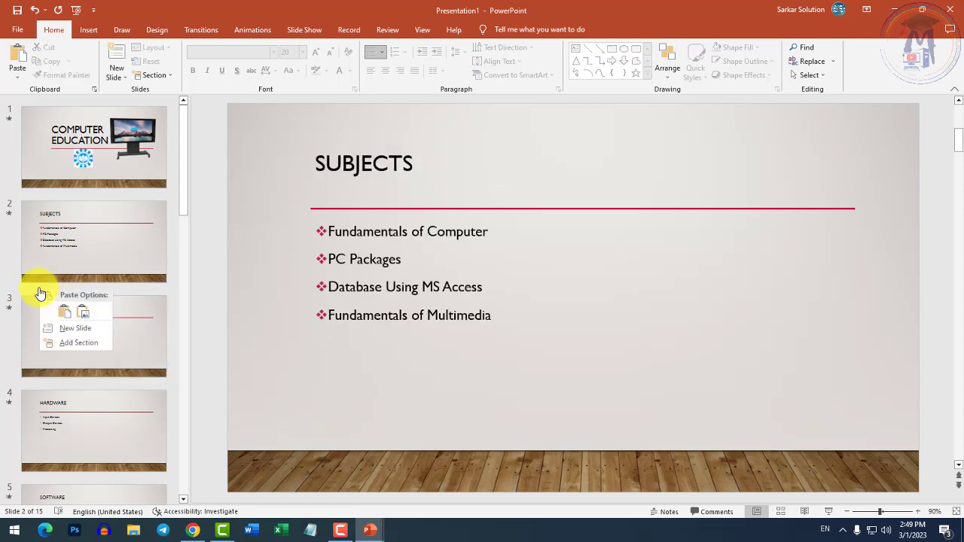
left_click(79, 343)
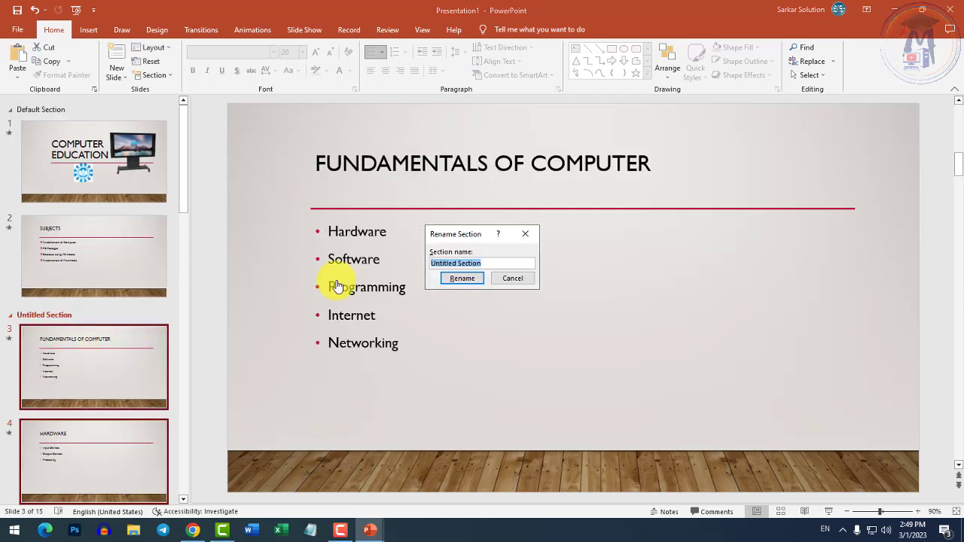
left_click(491, 265)
key("ctrl+a")
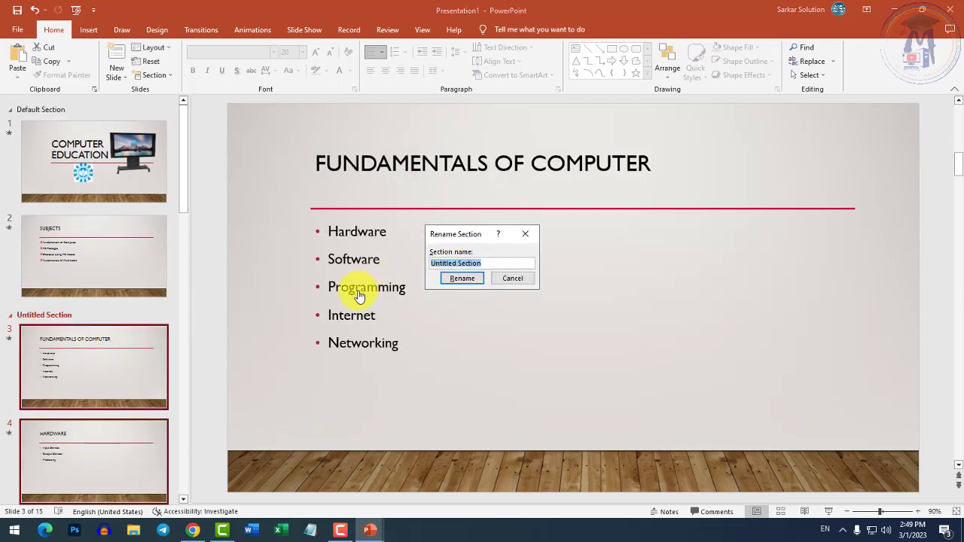
type("Fundamental")
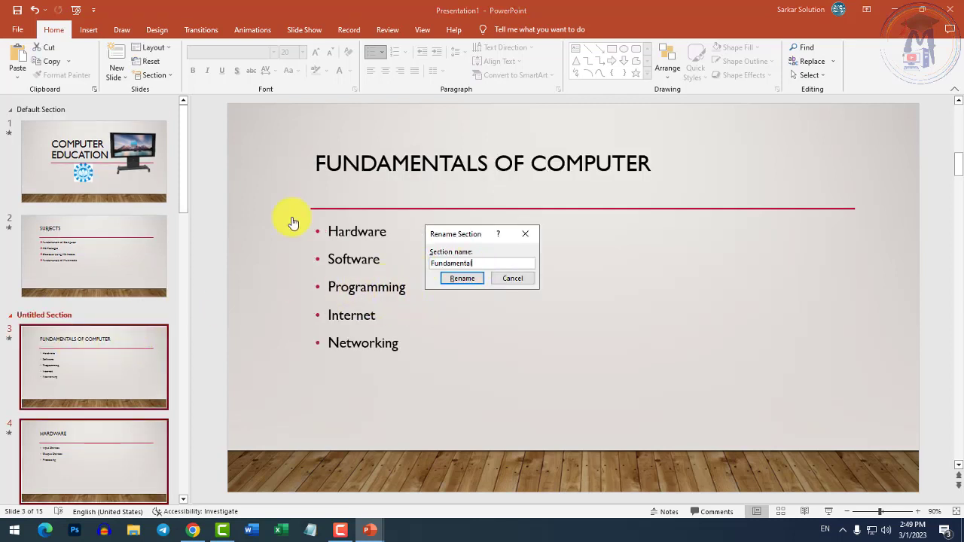
type("s")
key("Return")
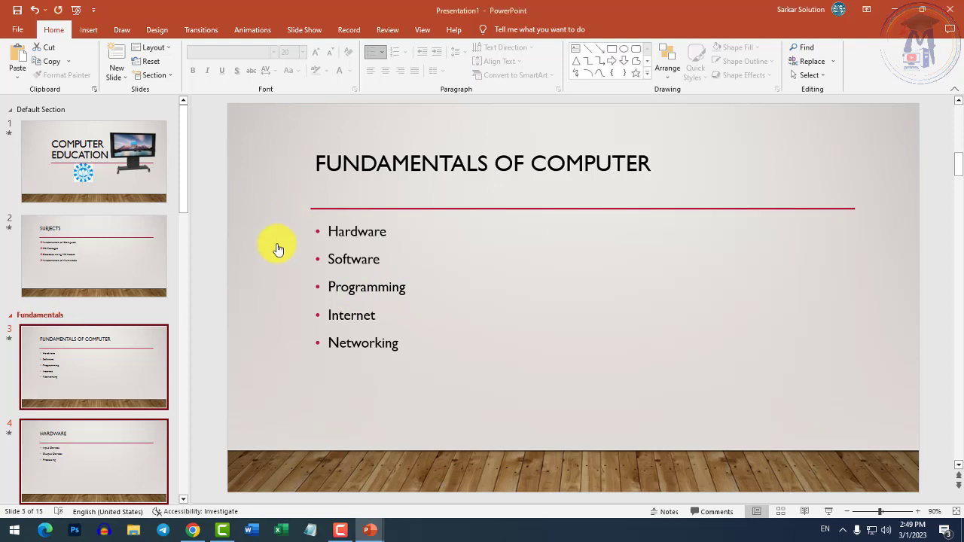
right_click(37, 320)
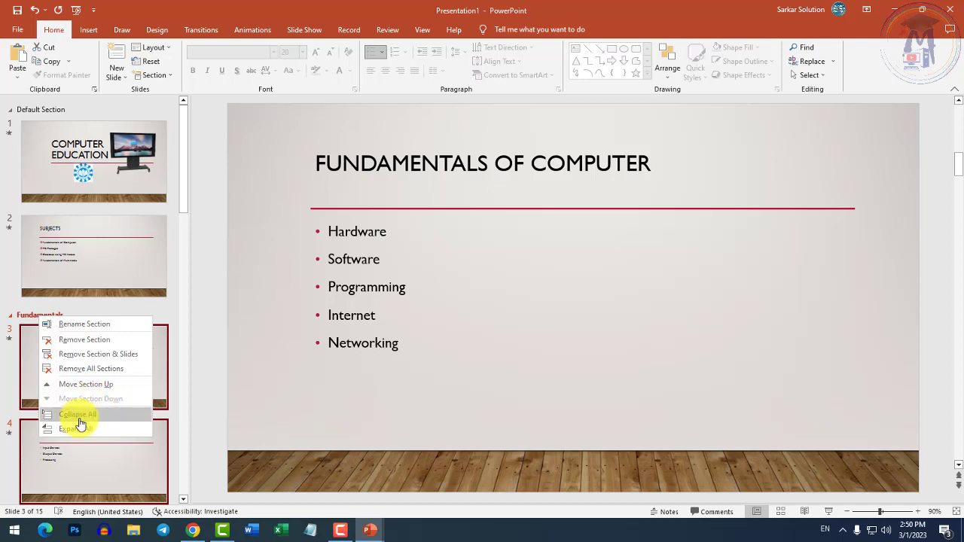
Step: Add a section named 'PC' starting at the PC PACKAGES slide
scroll(68, 398, "down", 2)
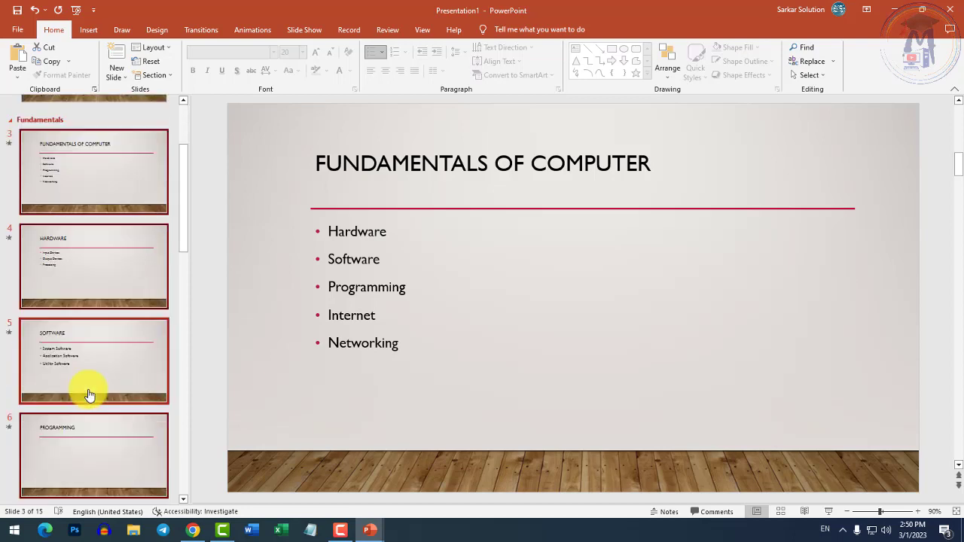
scroll(91, 394, "down", 1)
scroll(75, 344, "up", 1)
scroll(72, 324, "down", 2)
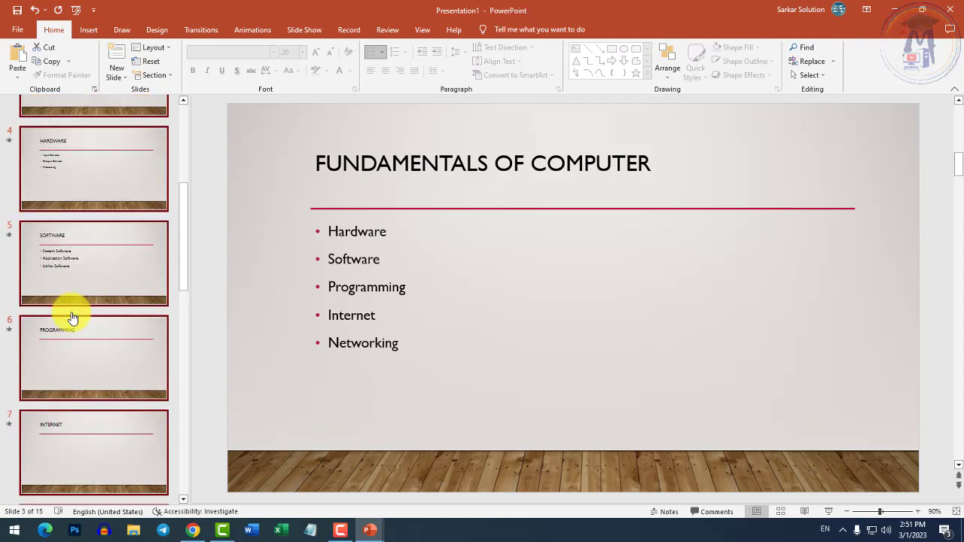
scroll(67, 381, "down", 1)
left_click(53, 392)
scroll(55, 395, "down", 1)
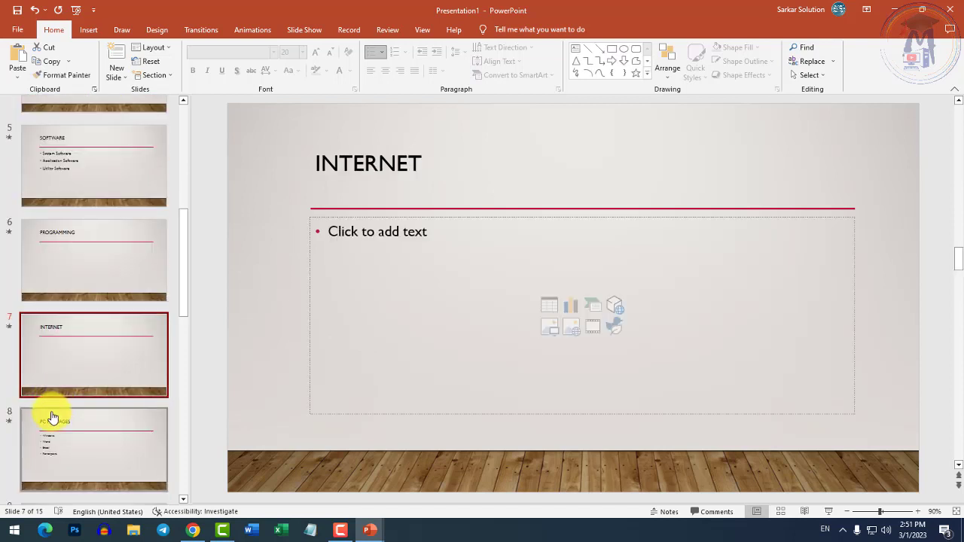
right_click(49, 411)
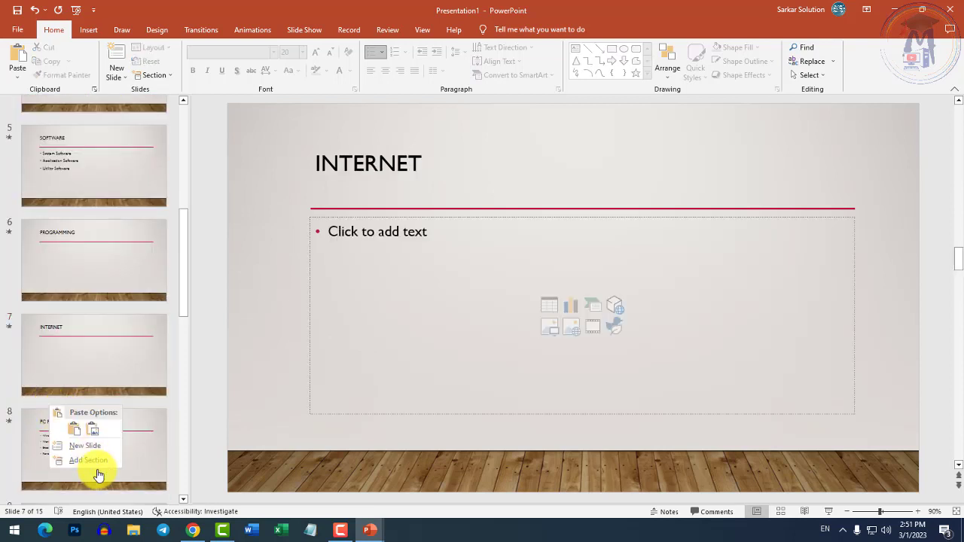
left_click(96, 461)
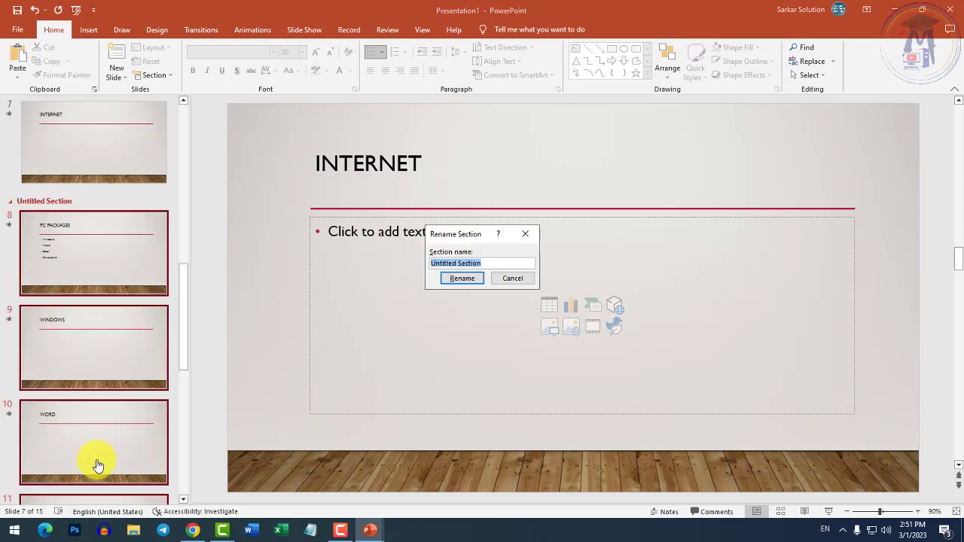
type("PC")
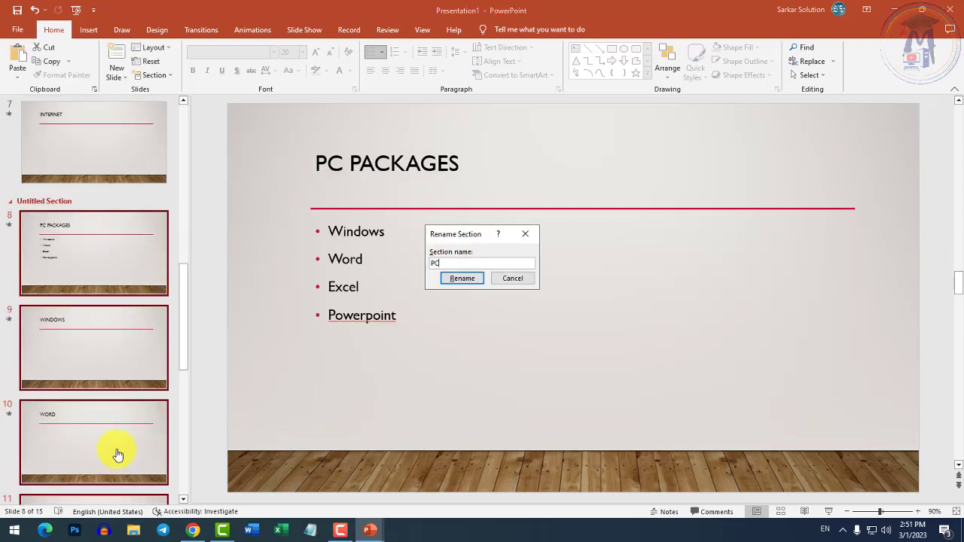
key("Return")
Step: Add a section named 'Access' starting at slide 13, MS ACCESS
scroll(118, 450, "down", 2)
scroll(121, 449, "down", 1)
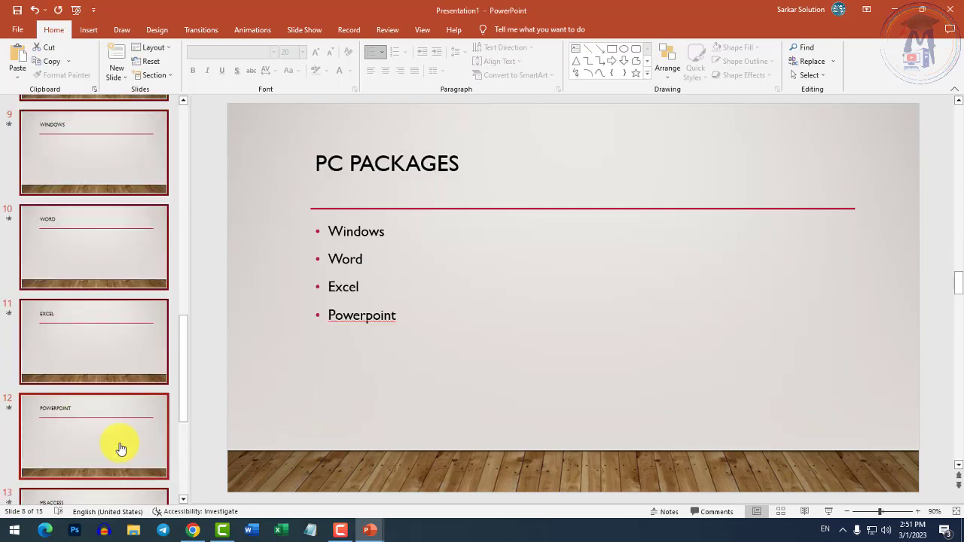
scroll(90, 453, "down", 1)
scroll(65, 459, "down", 1)
right_click(61, 392)
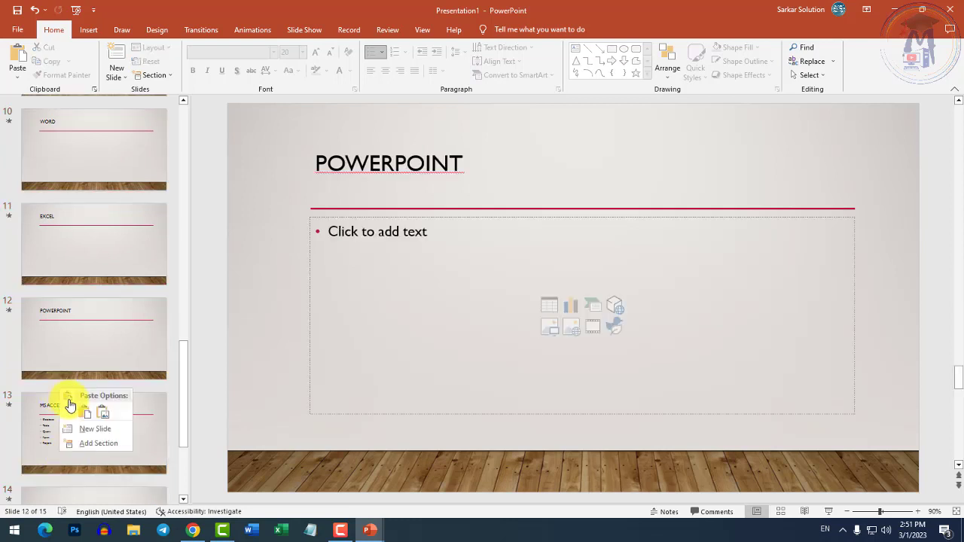
left_click(95, 444)
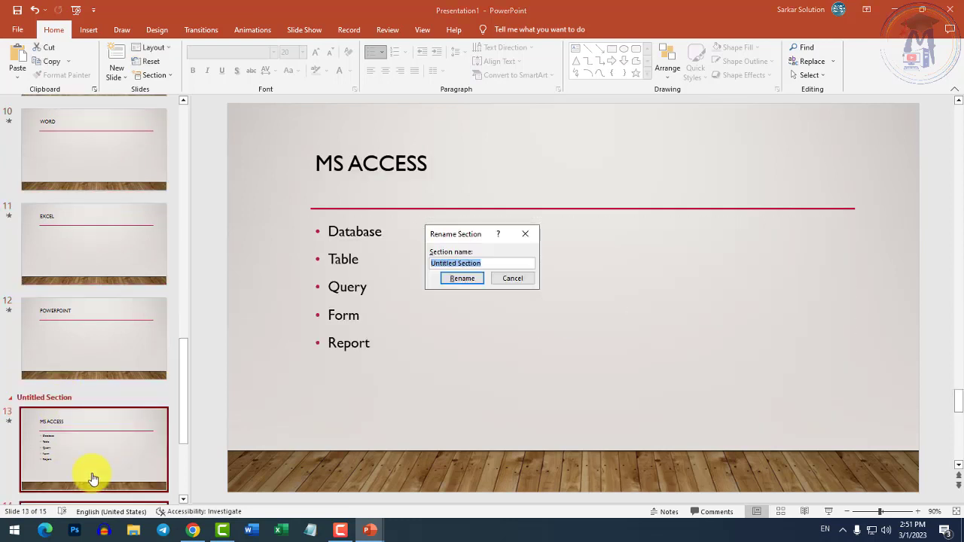
type("Access")
key("Return")
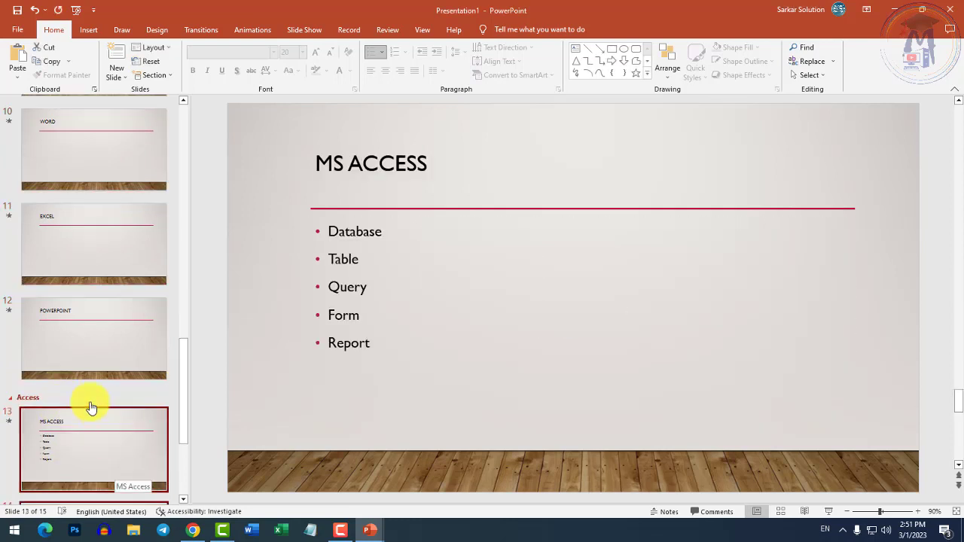
scroll(87, 408, "down", 2)
scroll(86, 409, "down", 1)
scroll(85, 406, "up", 1)
scroll(75, 412, "up", 3)
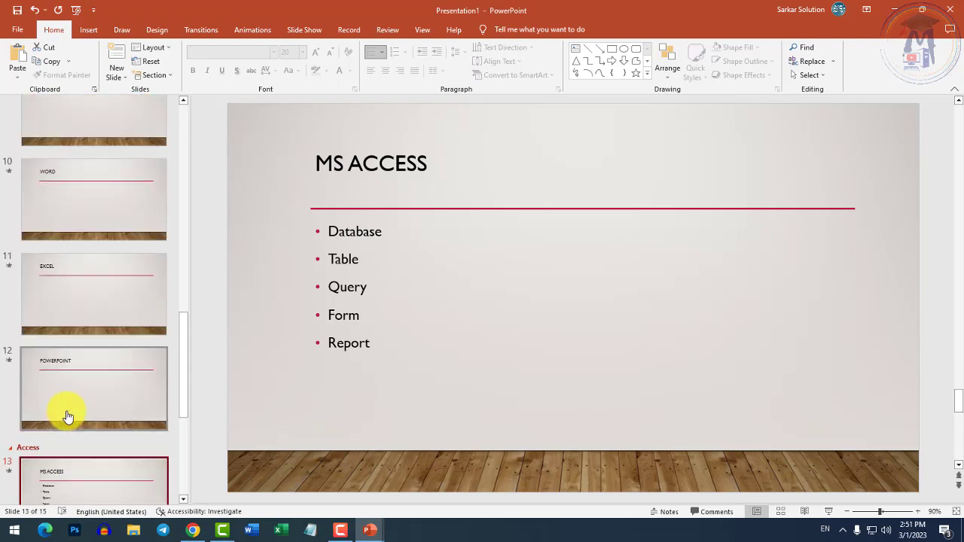
right_click(23, 447)
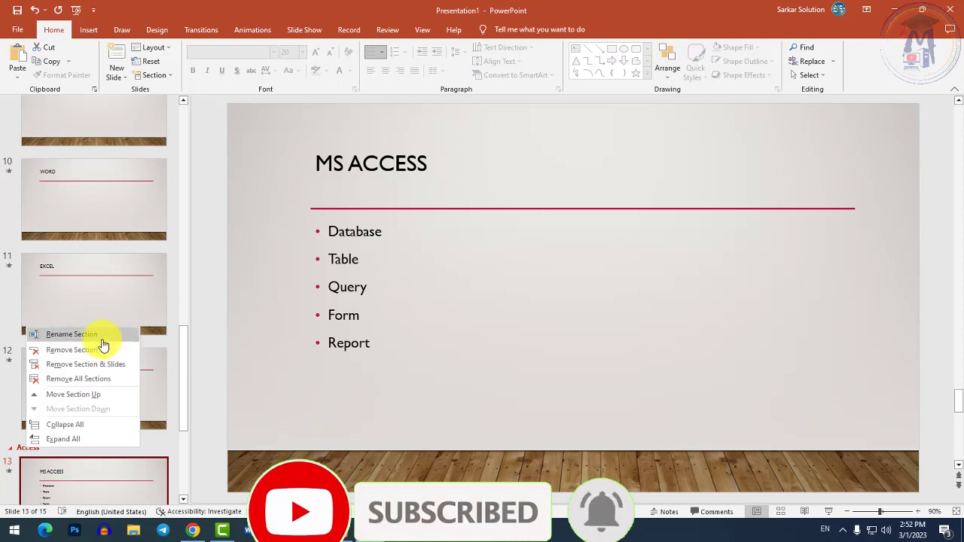
Step: Collapse and expand all sections, then collapse Default, Fundamentals, PC and Access individually
left_click(66, 426)
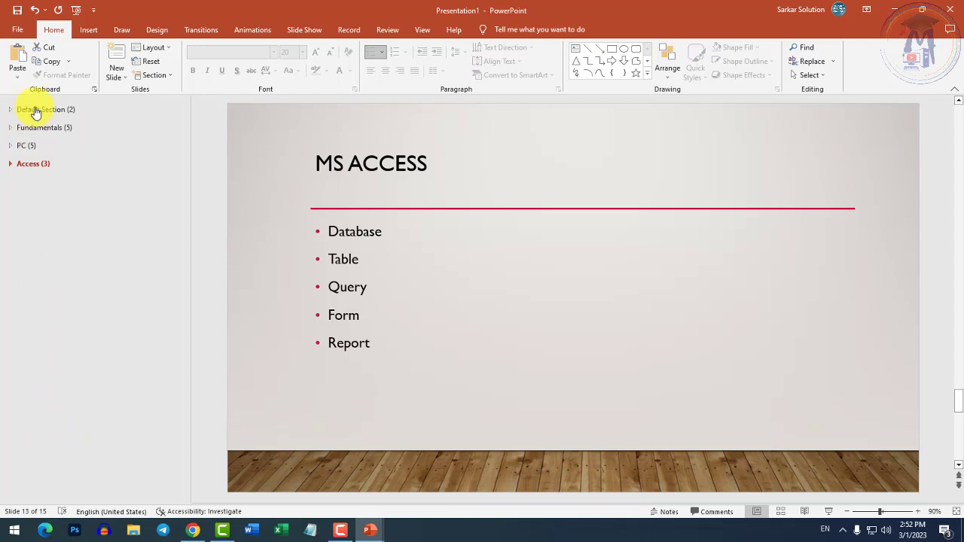
right_click(36, 163)
left_click(84, 275)
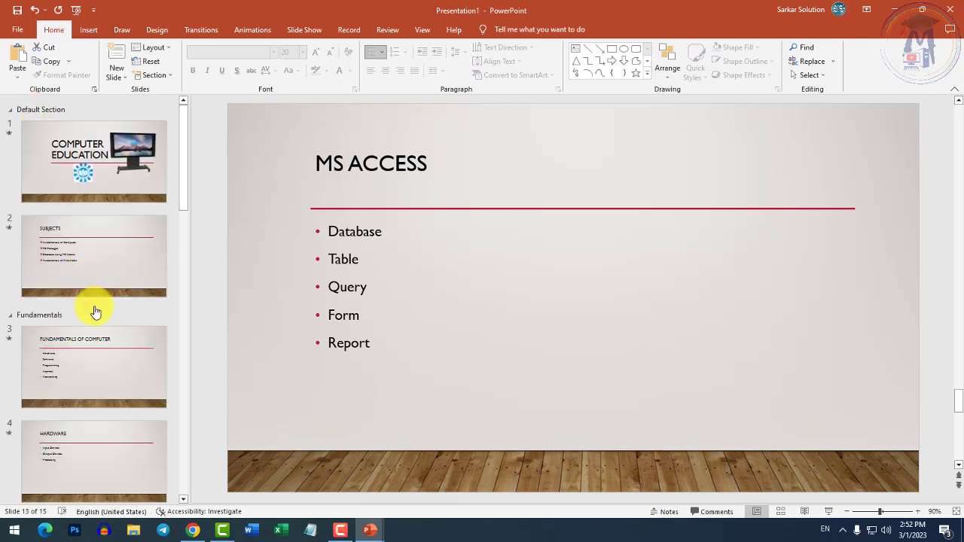
left_click(11, 111)
left_click(10, 128)
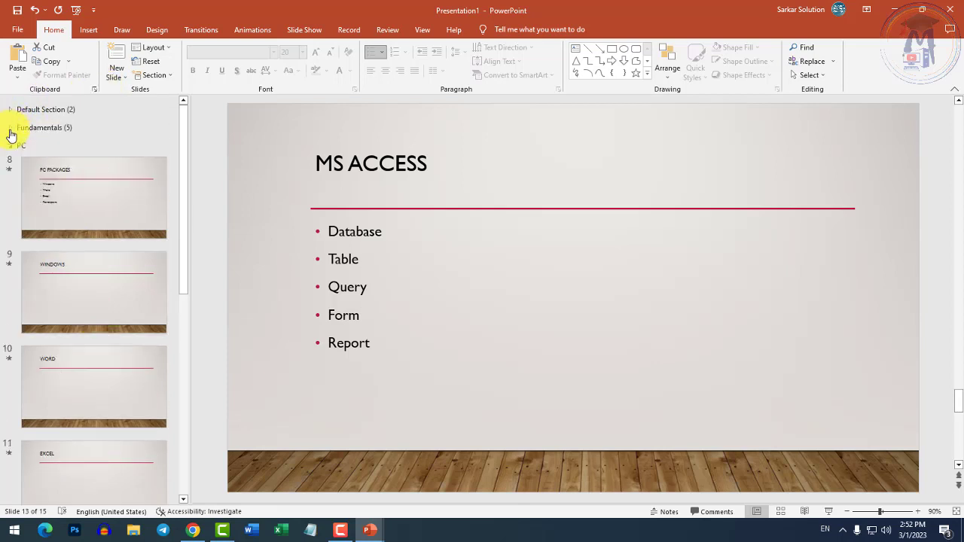
left_click(9, 146)
left_click(12, 164)
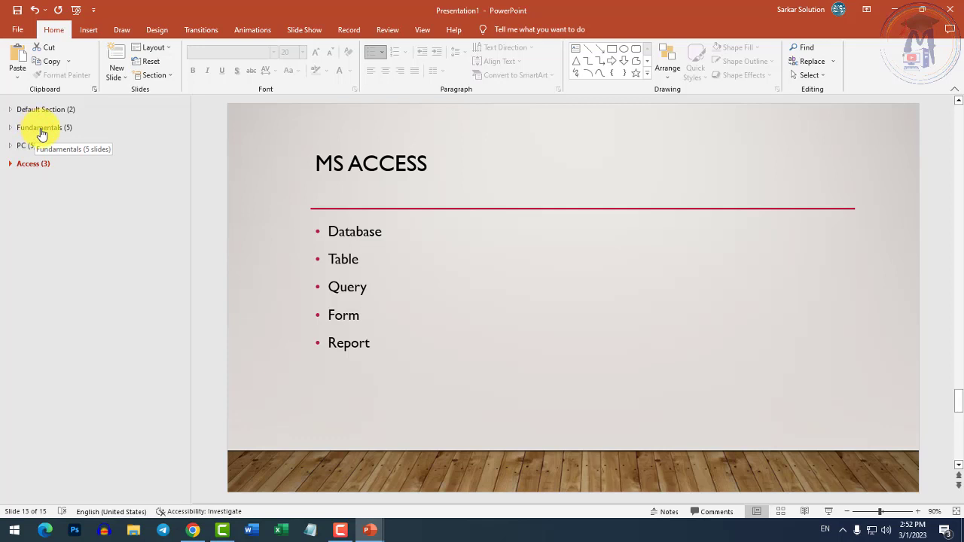
Step: Expand the Fundamentals section again and select slide 3's FUNDAMENTALS OF COMPUTER title
double_click(42, 132)
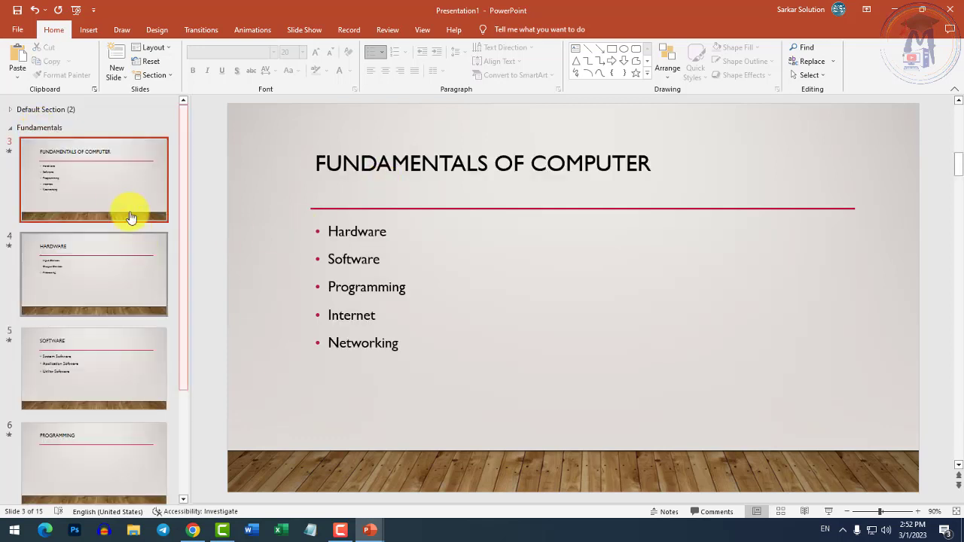
scroll(118, 221, "down", 3)
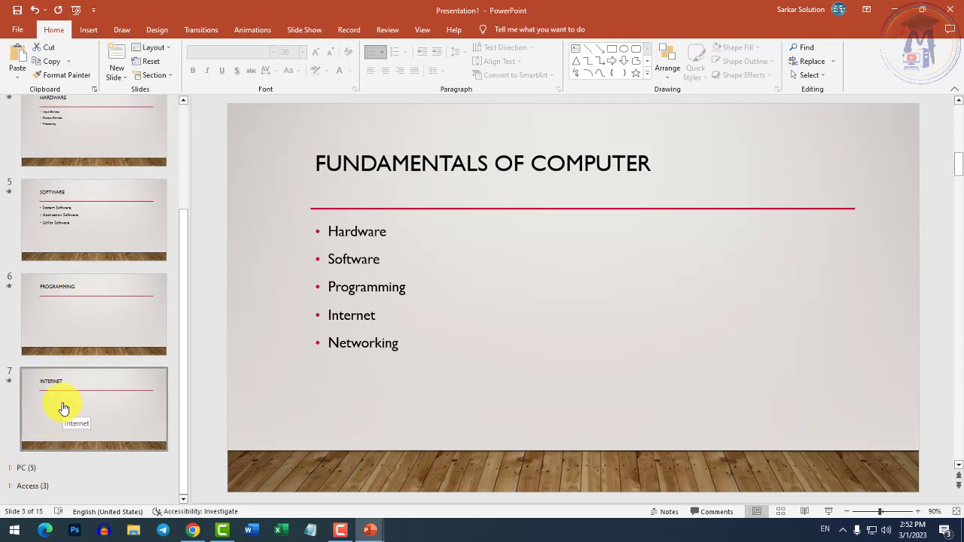
scroll(64, 405, "up", 3)
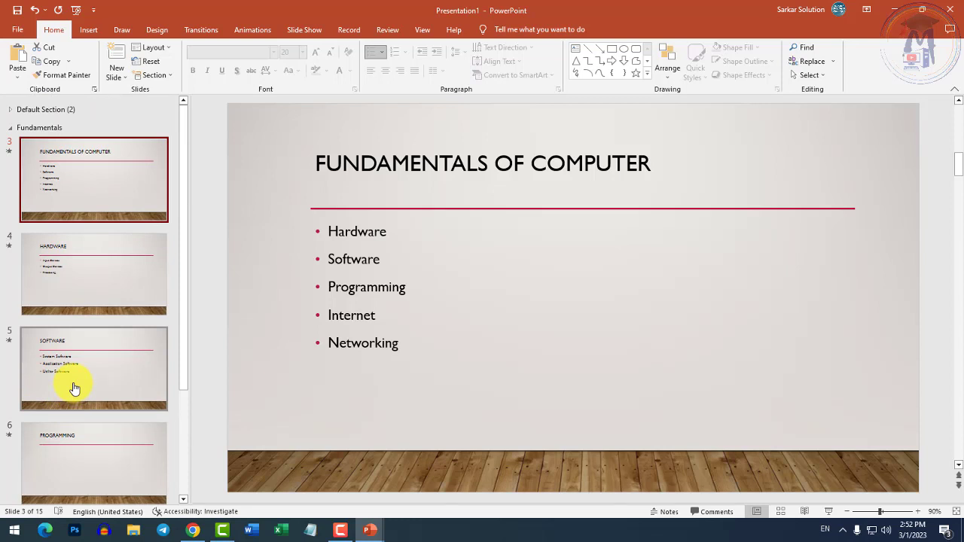
left_click(10, 128)
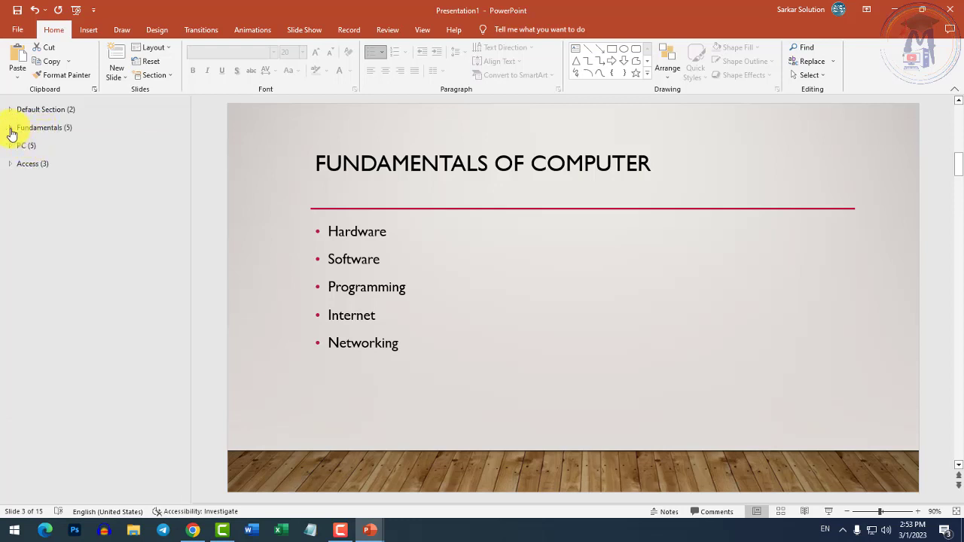
left_click(10, 127)
left_click(360, 207)
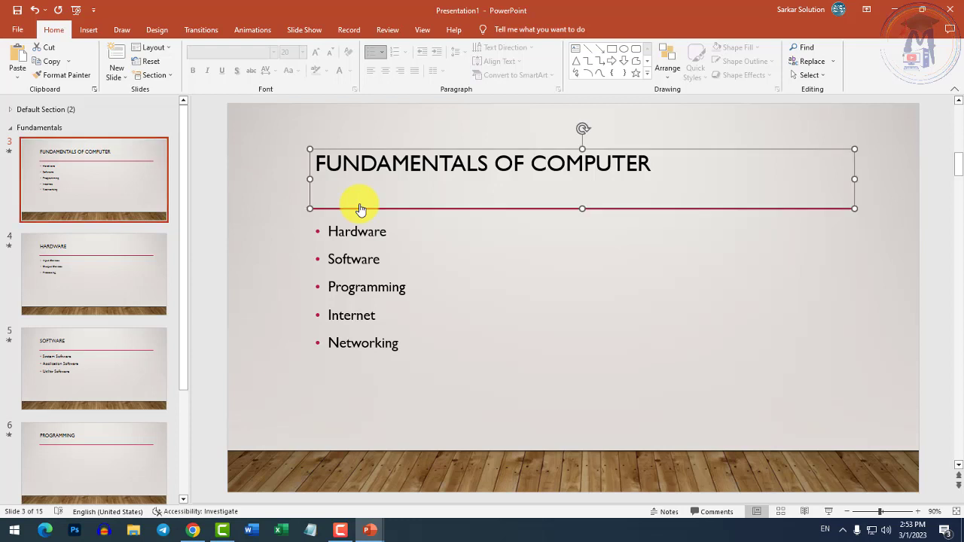
left_click(304, 30)
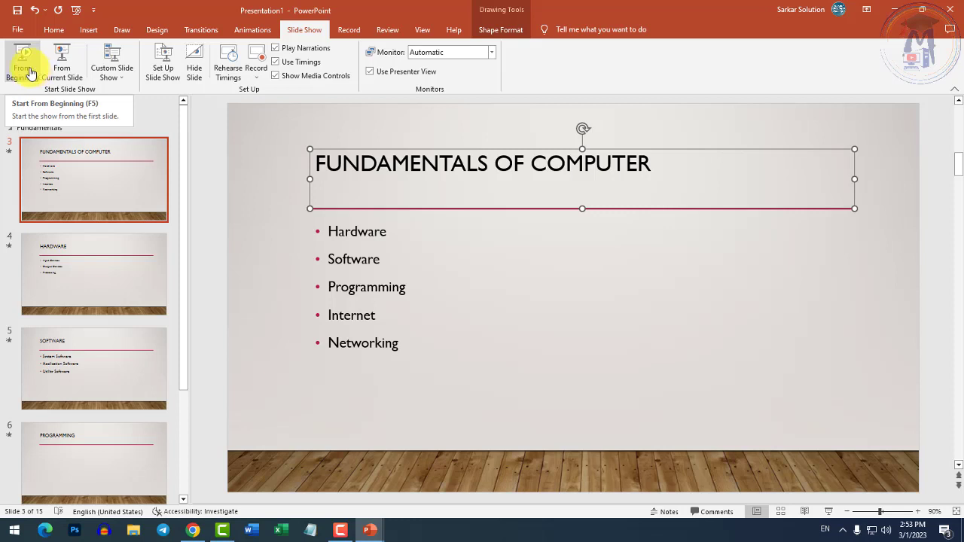
Step: Collapse Fundamentals, try Expand All from the Section menu, and expand the Default Section
left_click(11, 127)
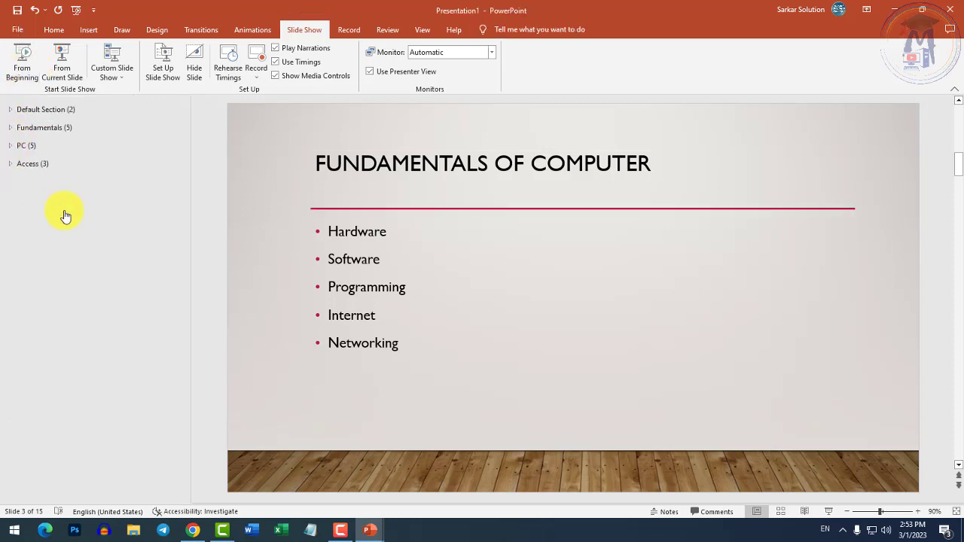
left_click(30, 164)
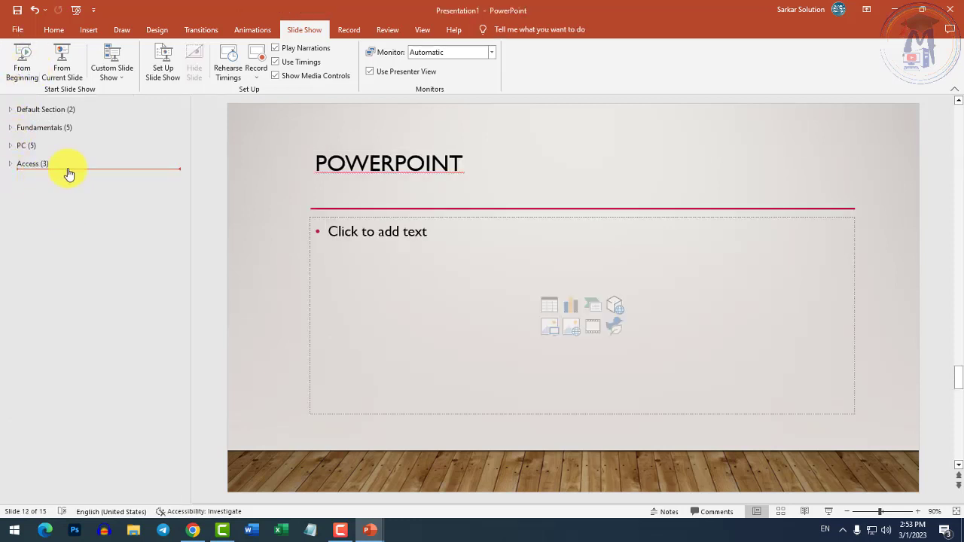
left_click(53, 29)
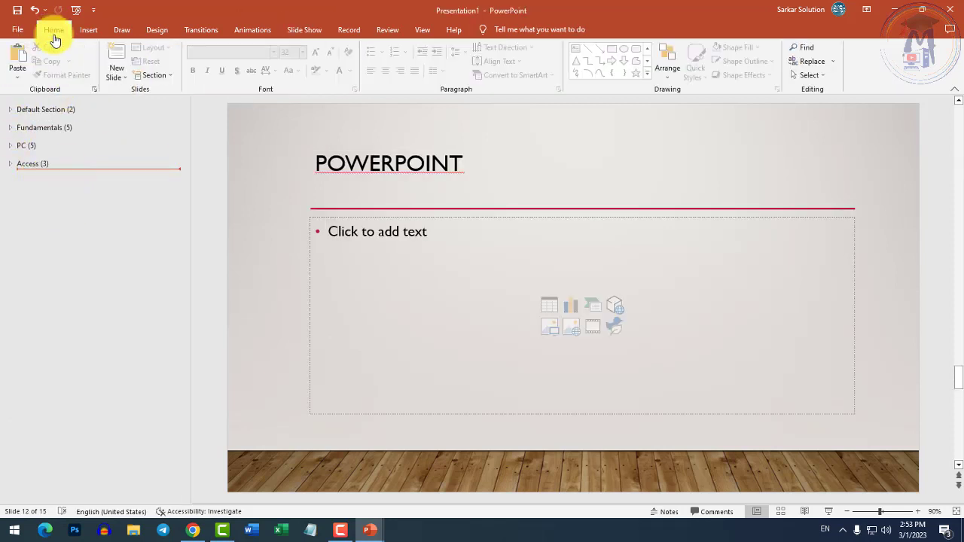
left_click(154, 76)
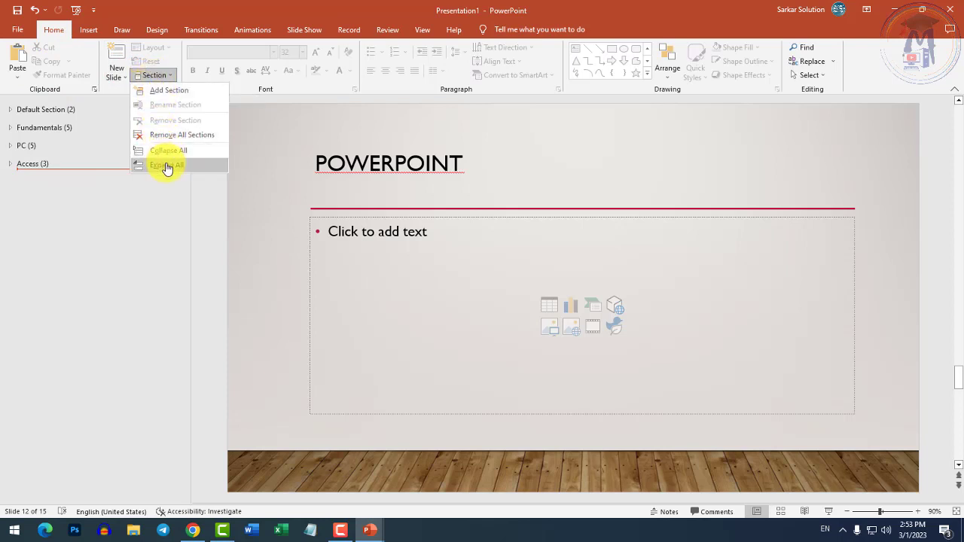
left_click(166, 200)
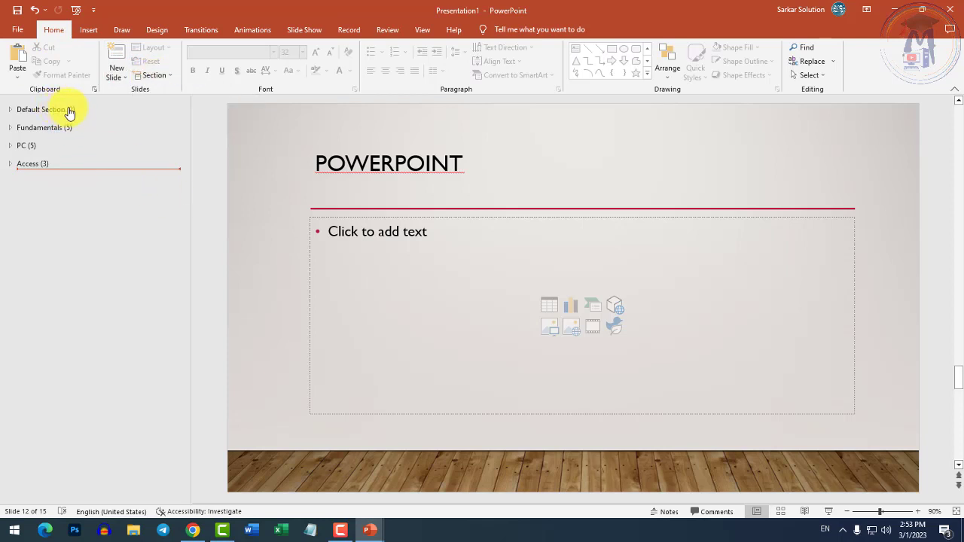
left_click(10, 109)
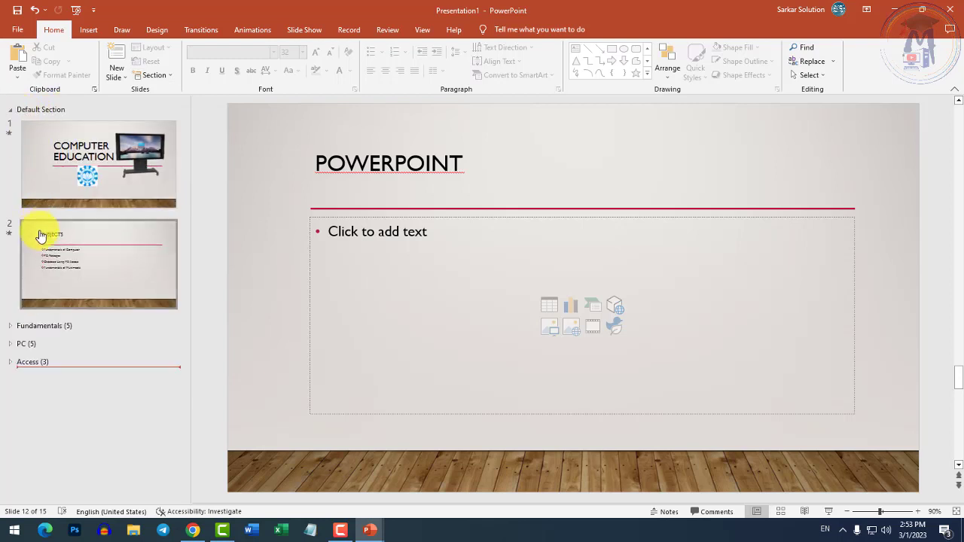
left_click(11, 326)
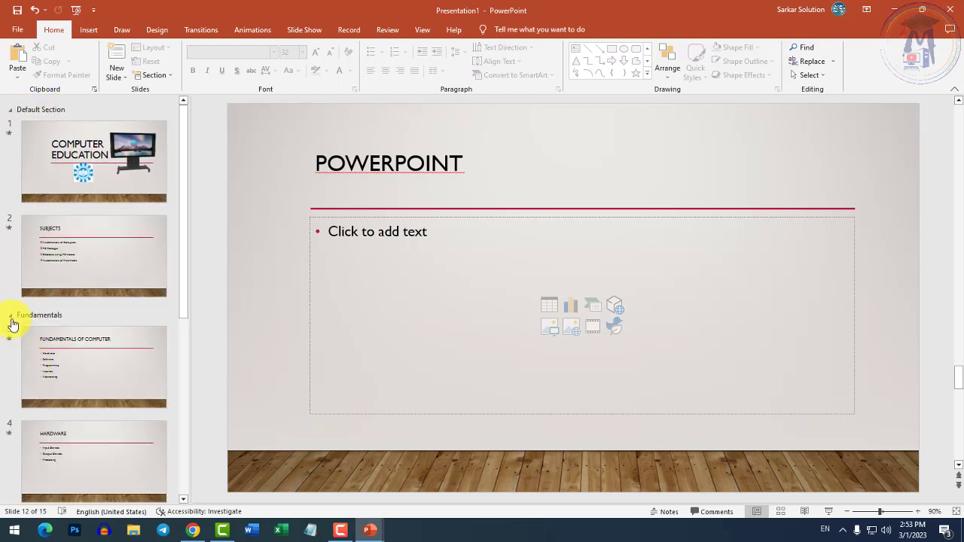
left_click(11, 325)
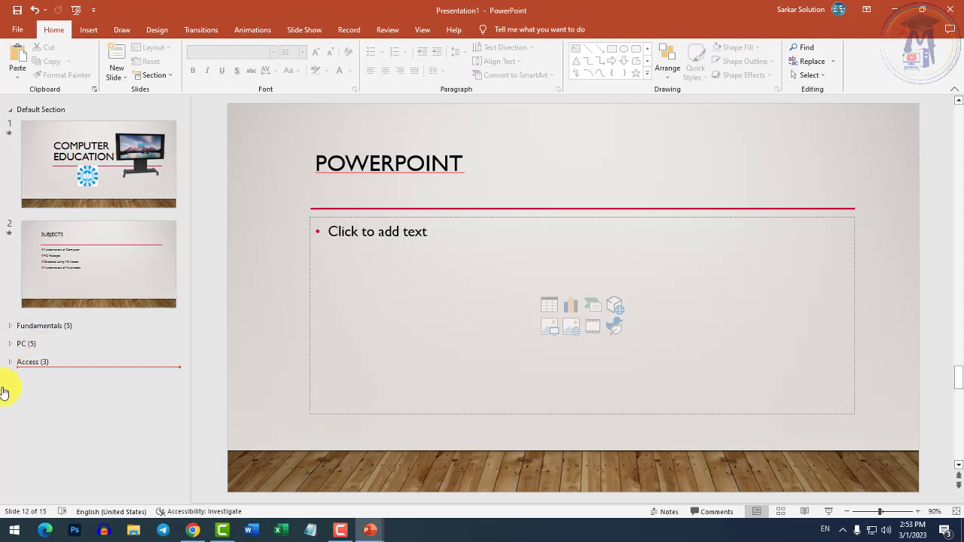
Step: Return to Home and open slide 10, WORD, from the slide list
left_click(88, 30)
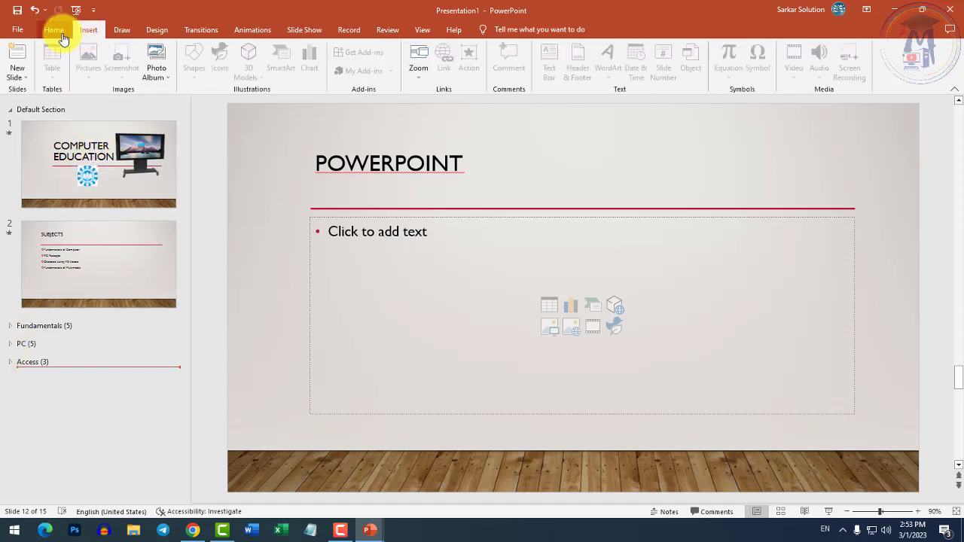
left_click(54, 30)
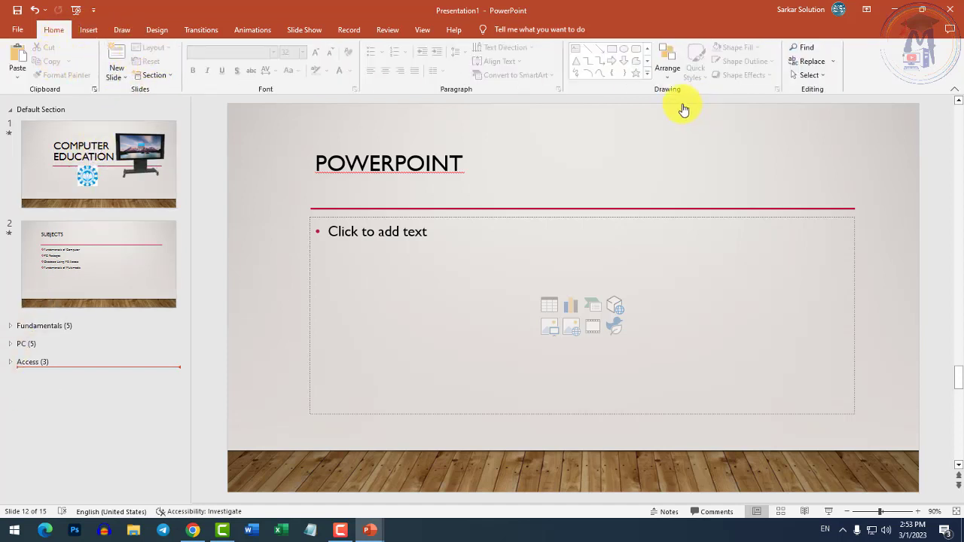
left_click(343, 230)
left_click(158, 215)
scroll(101, 251, "up", 2)
Step: Convert the four SUBJECTS bullets into a Vertical Block List SmartArt graphic
scroll(100, 263, "up", 3)
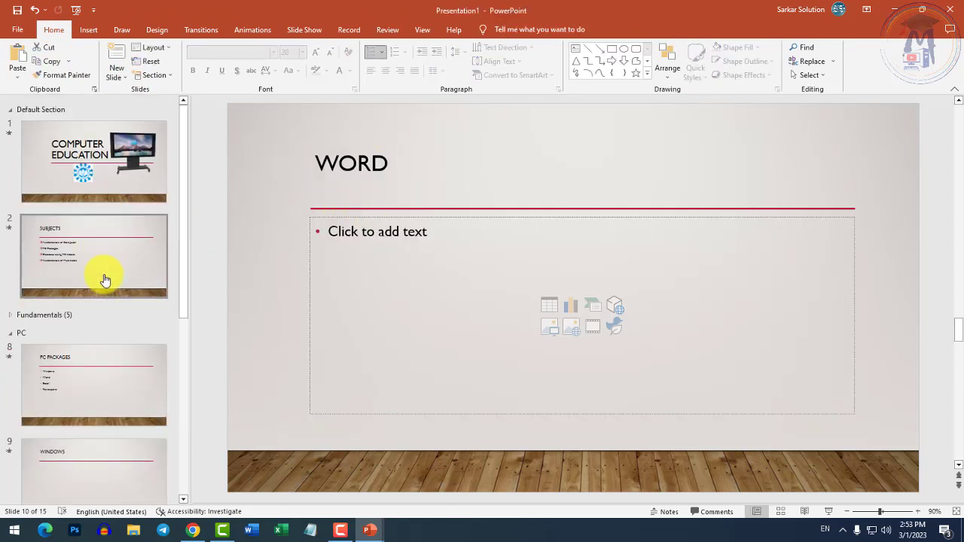
left_click(128, 267)
left_click_drag(333, 230, 502, 329)
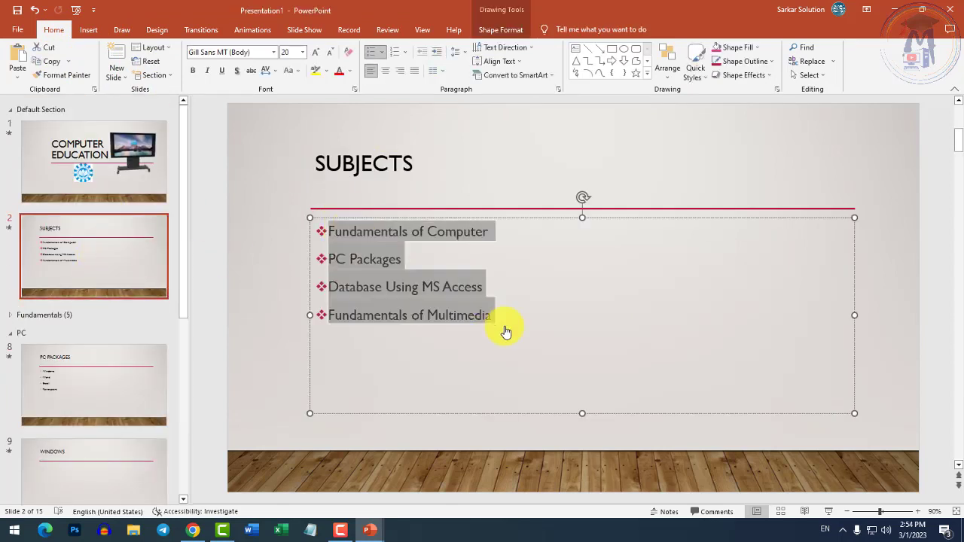
left_click(544, 75)
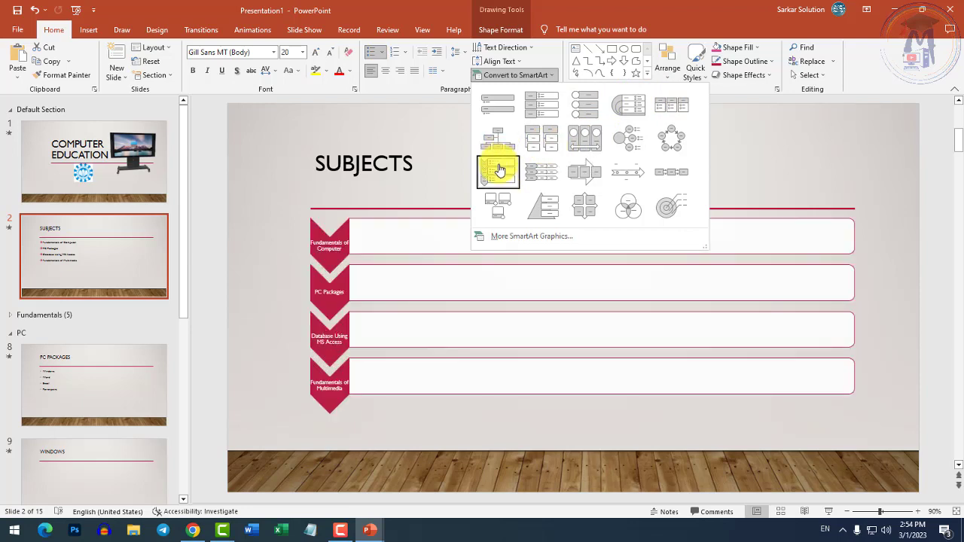
left_click(539, 122)
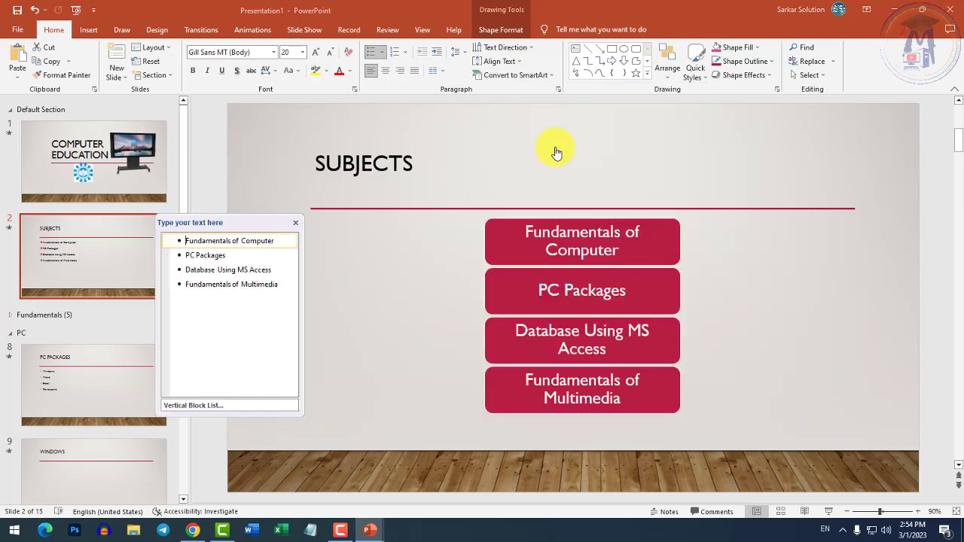
Step: Recolour the block list with the Colorful pink-purple scheme and apply a 3-D SmartArt style
left_click(209, 255)
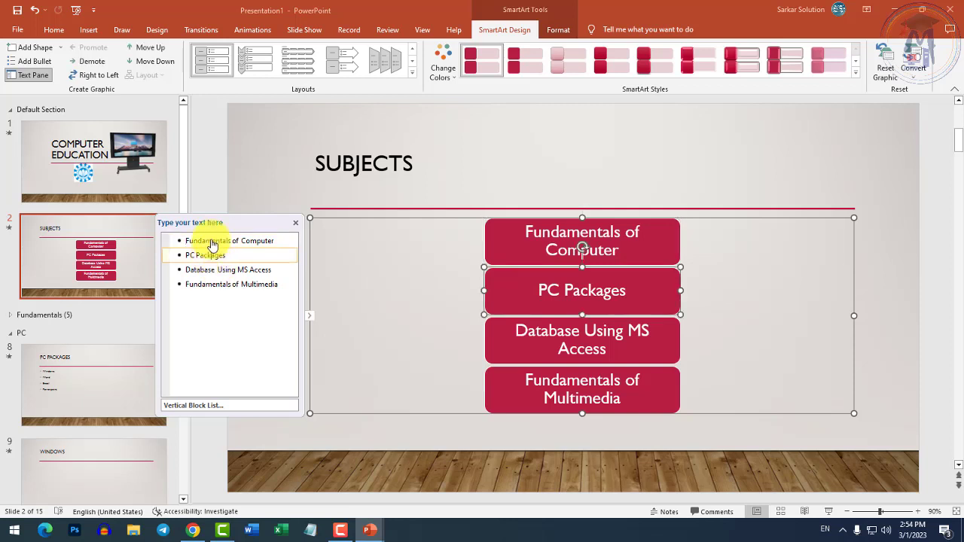
left_click(394, 301)
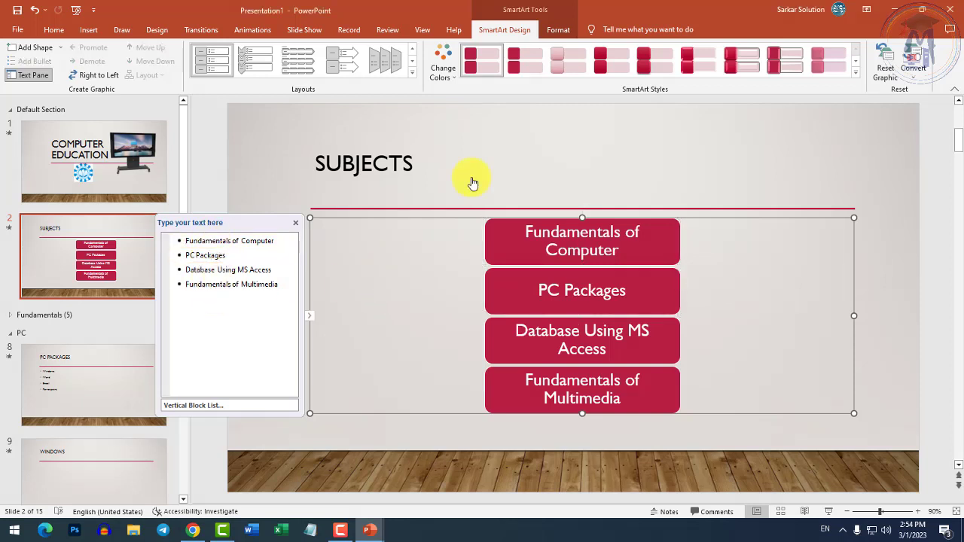
left_click(452, 78)
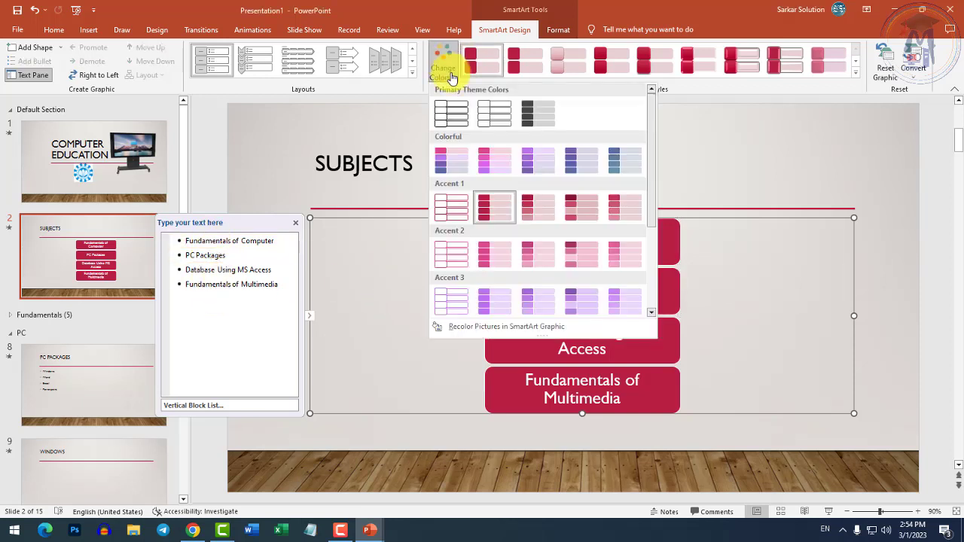
left_click(491, 159)
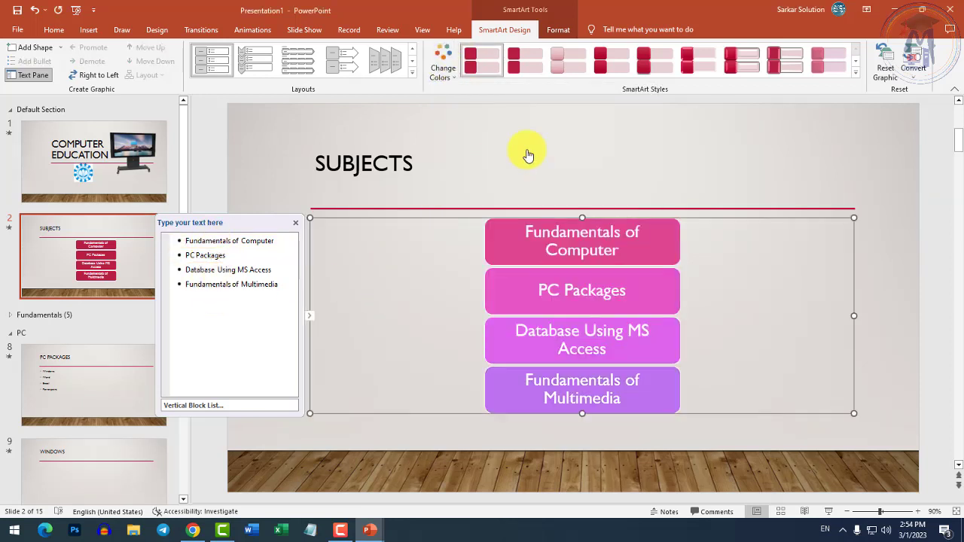
left_click(854, 74)
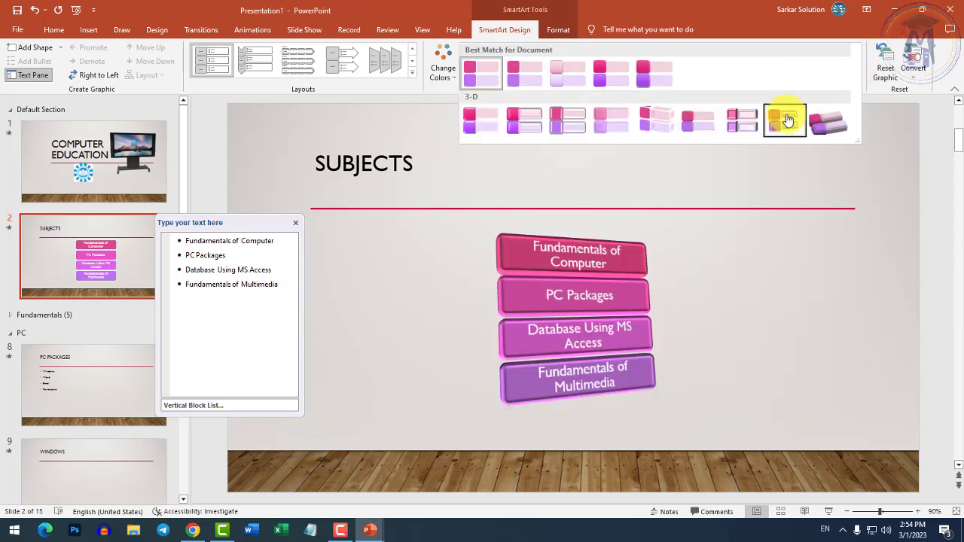
left_click(818, 130)
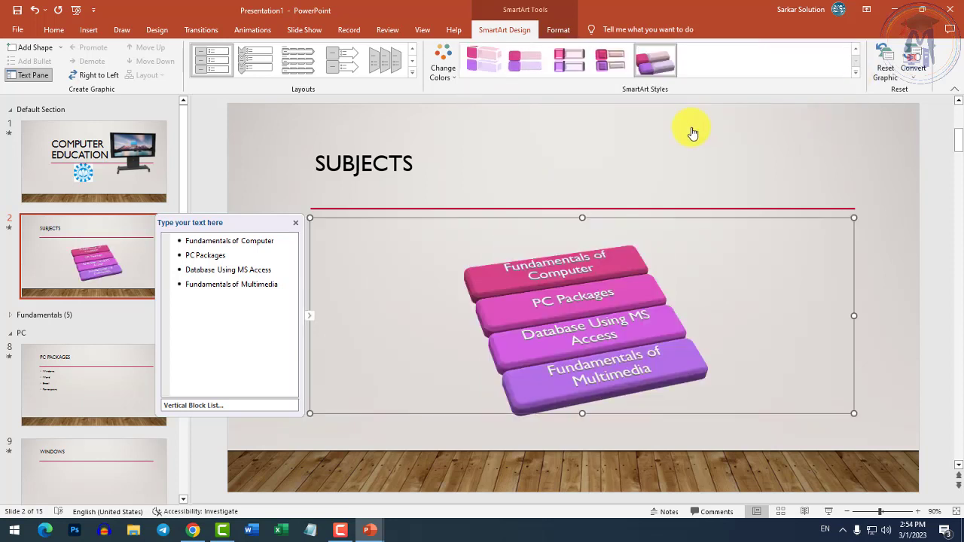
Step: Close the SmartArt text pane, open slide 8, PC PACKAGES, and expand Fundamentals
left_click(252, 29)
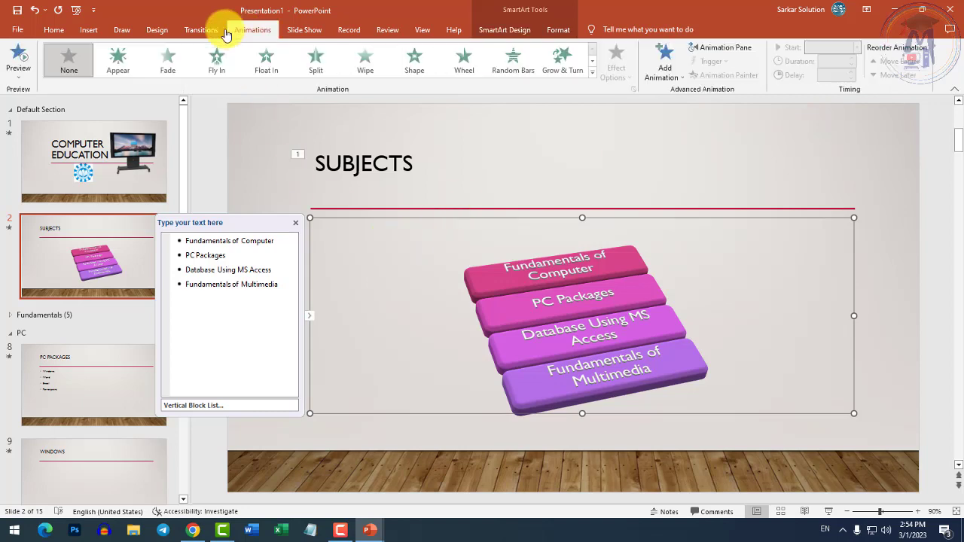
left_click(201, 29)
left_click(255, 33)
left_click(304, 30)
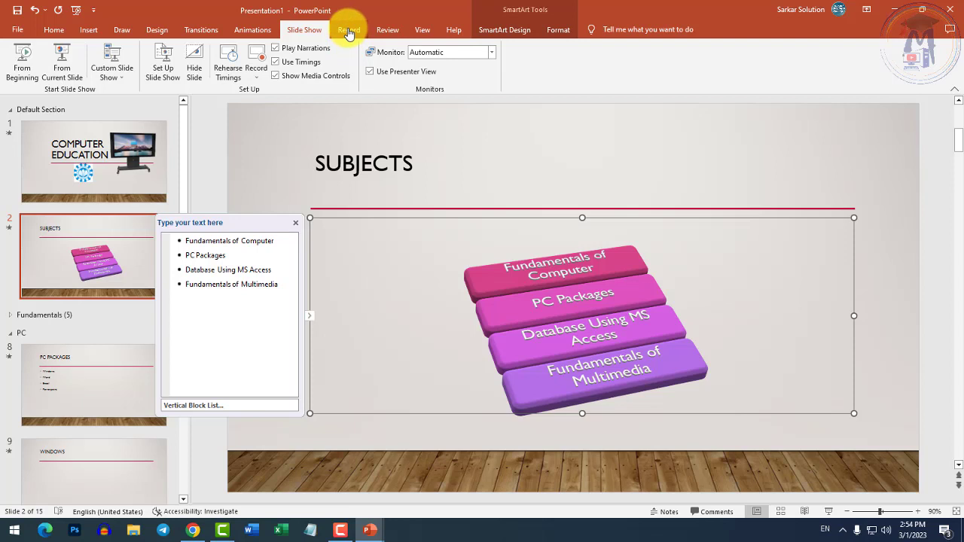
left_click(348, 34)
left_click(387, 30)
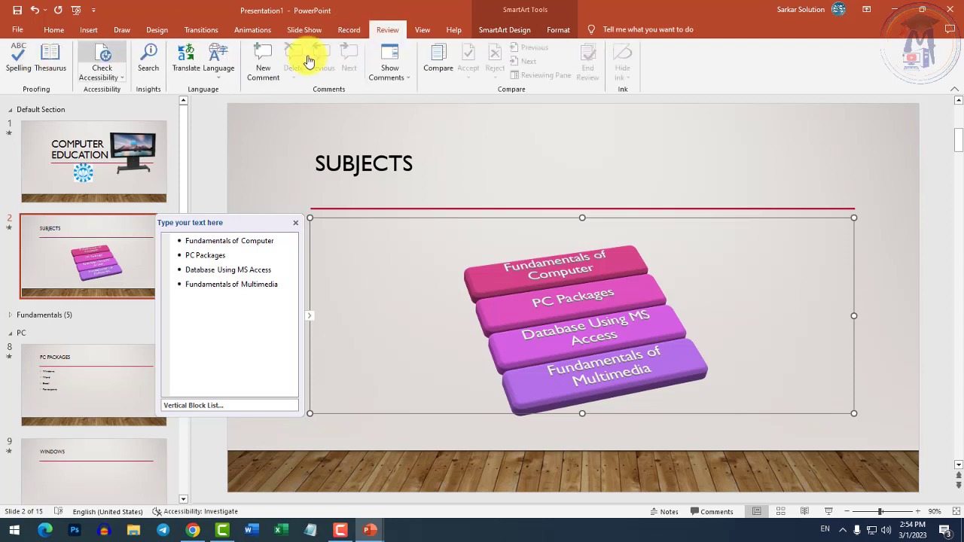
left_click(422, 30)
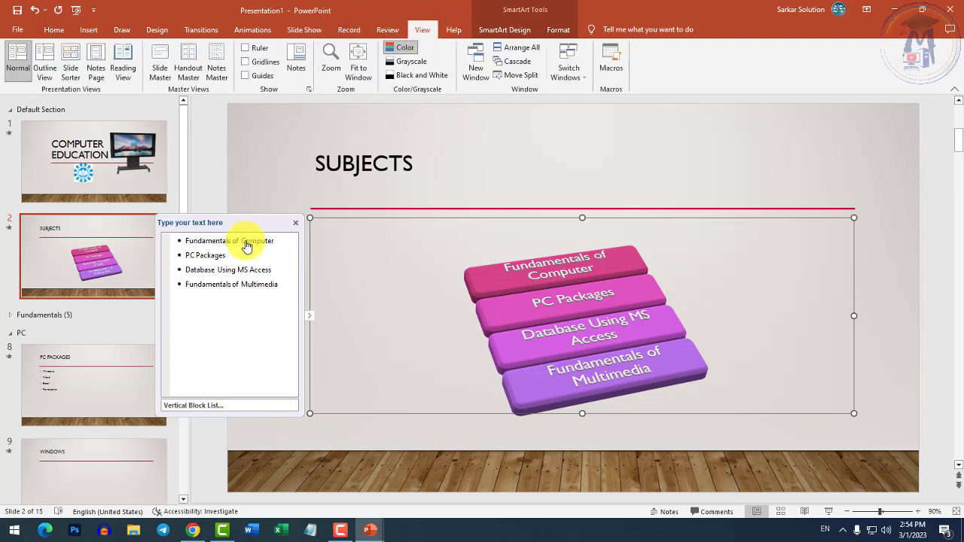
left_click(295, 223)
left_click(71, 387)
left_click(10, 315)
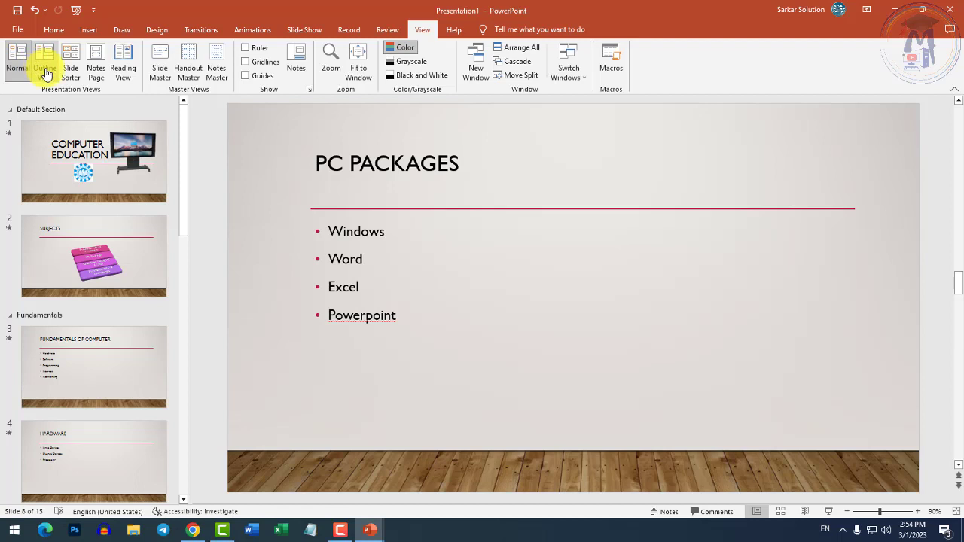
left_click(123, 69)
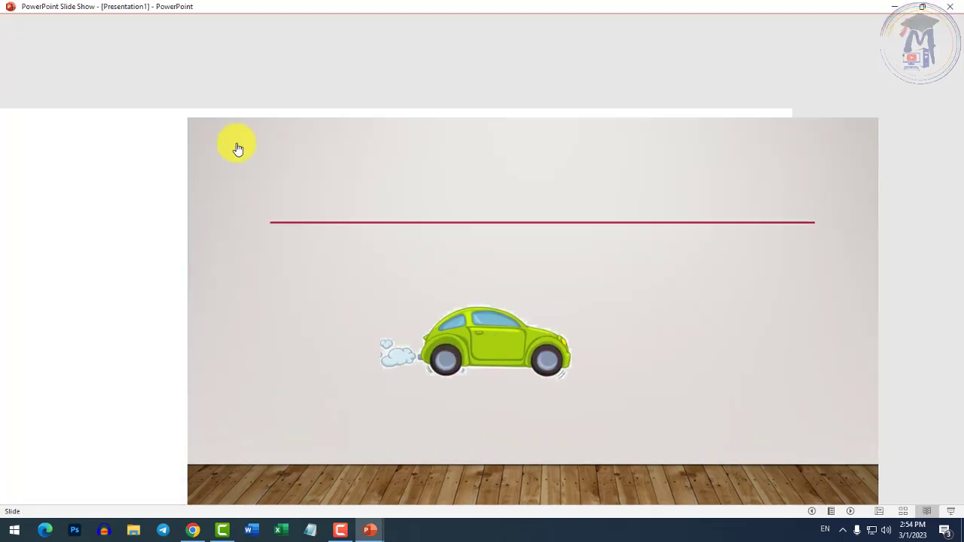
left_click(258, 170)
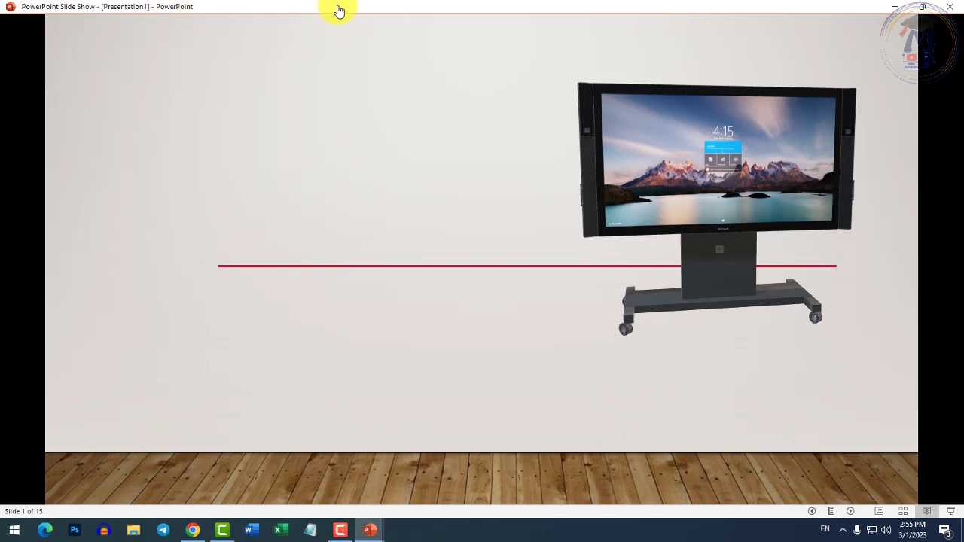
left_click(354, 210)
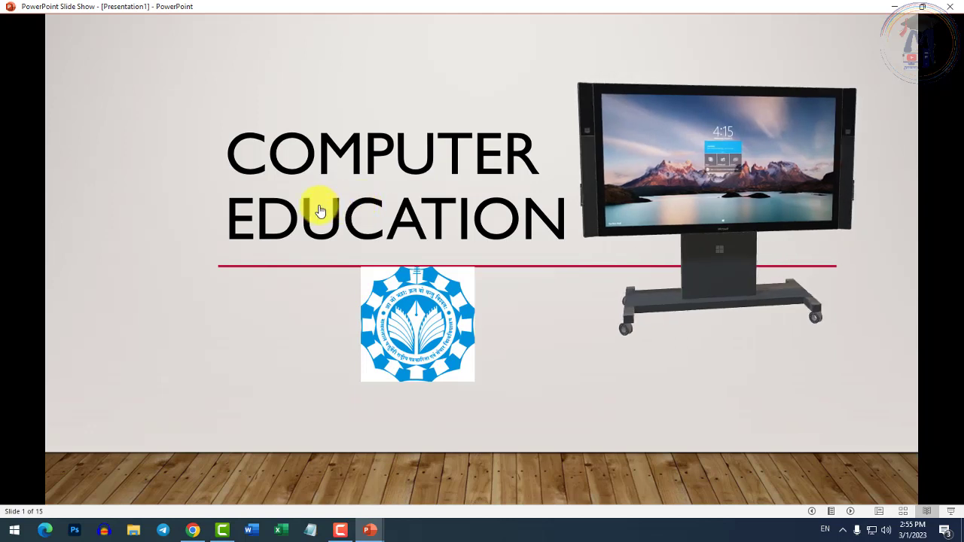
left_click(316, 211)
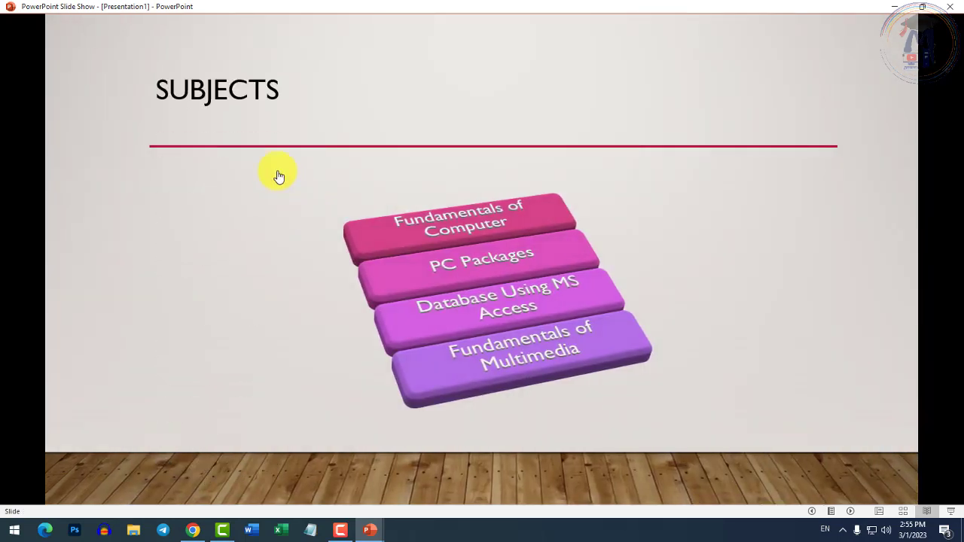
left_click(278, 176)
key("Escape")
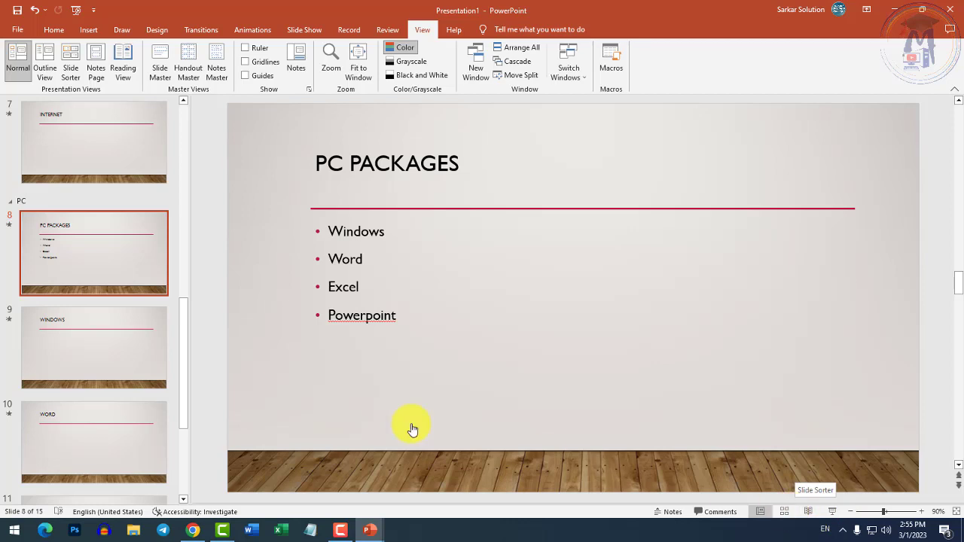
Step: In Slide Sorter, drag SOFTWARE to slide 4 and PROGRAMMING to slide 5, ahead of HARDWARE
left_click(70, 69)
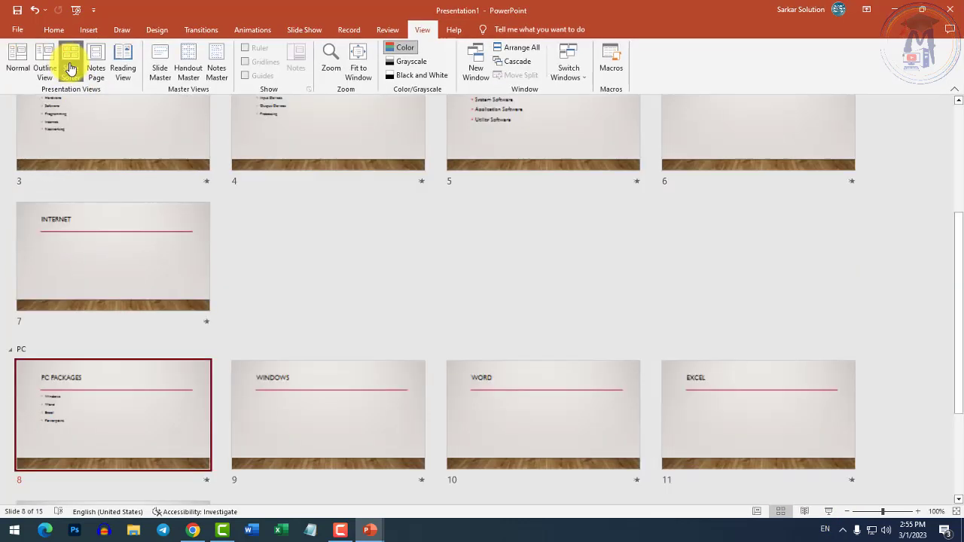
scroll(313, 290, "up", 3)
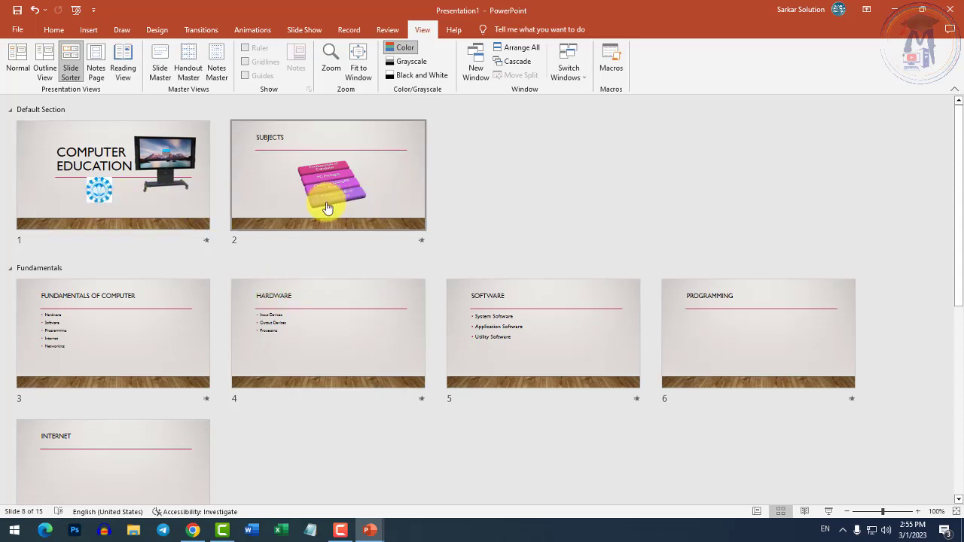
scroll(323, 300, "down", 5)
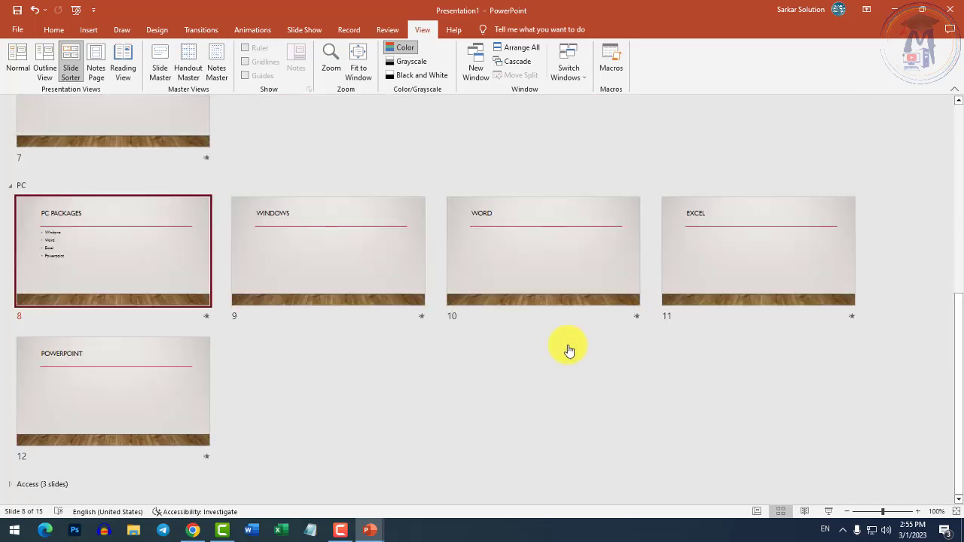
scroll(370, 390, "up", 5)
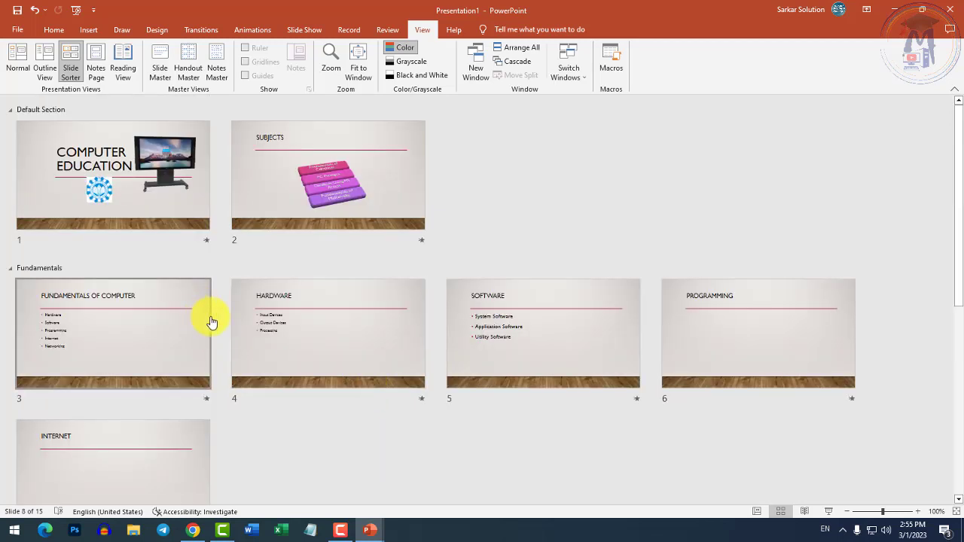
left_click(146, 354)
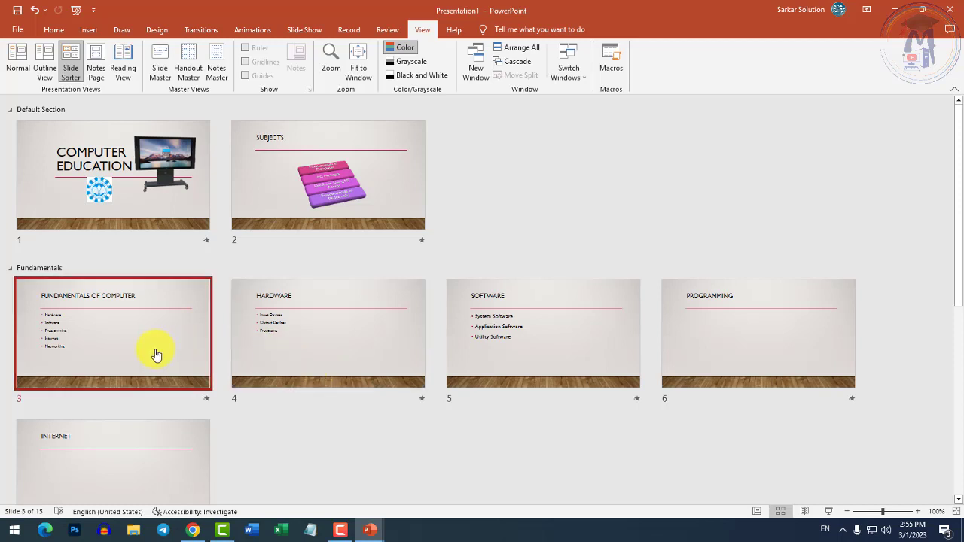
left_click_drag(527, 351, 364, 351)
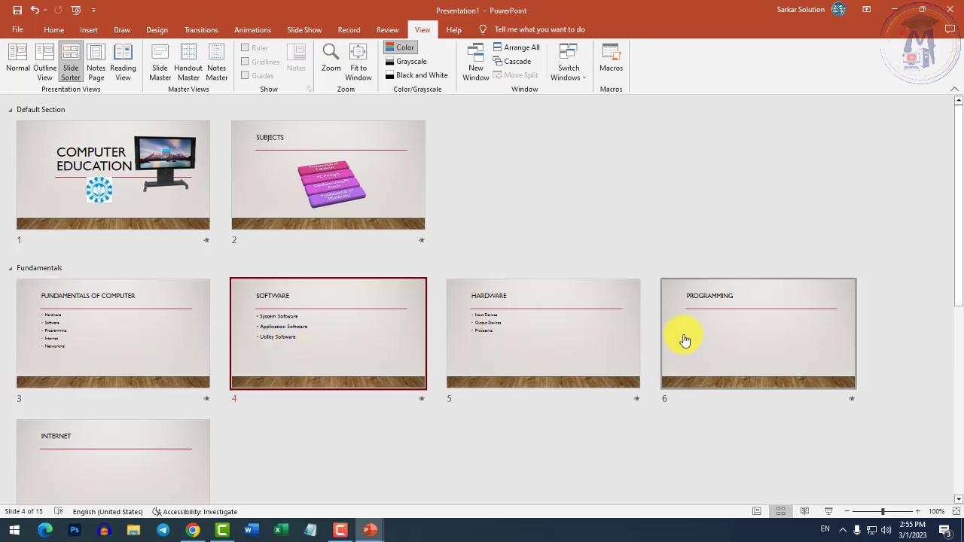
left_click_drag(685, 340, 511, 334)
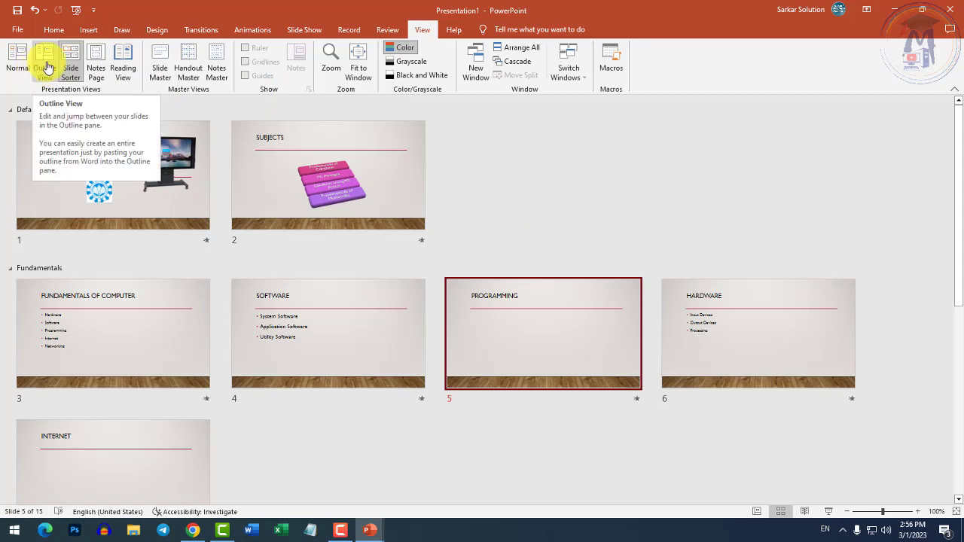
Step: Switch the presentation from slide thumbnails to Outline View
left_click(18, 60)
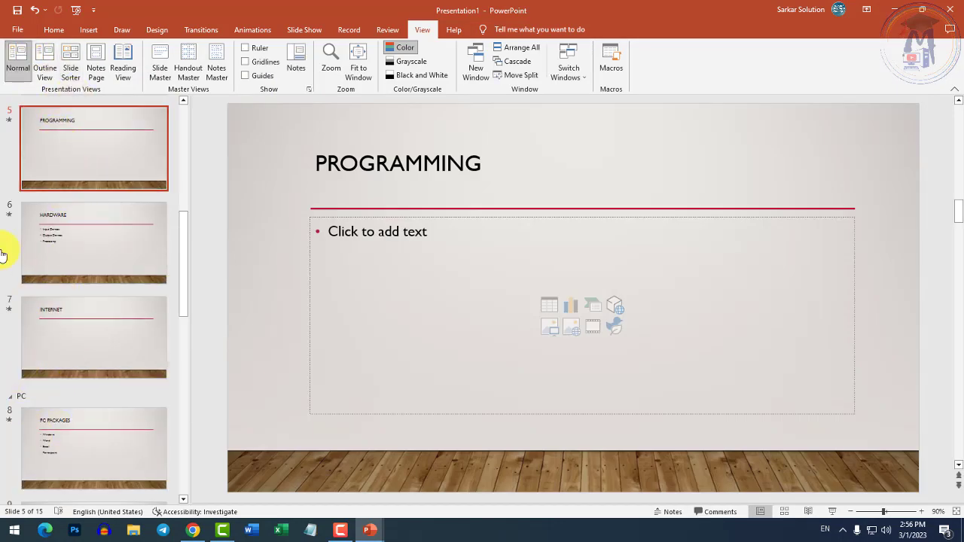
left_click(43, 67)
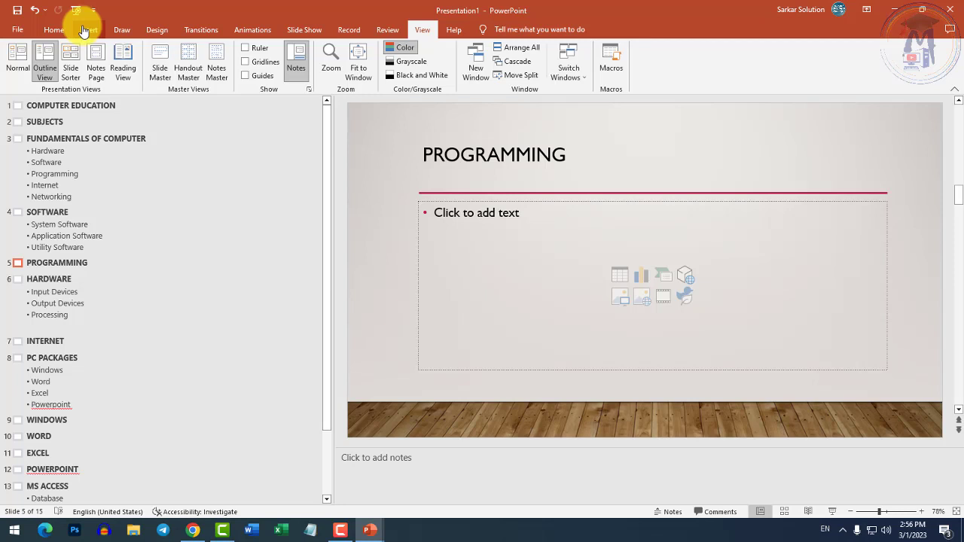
left_click(17, 60)
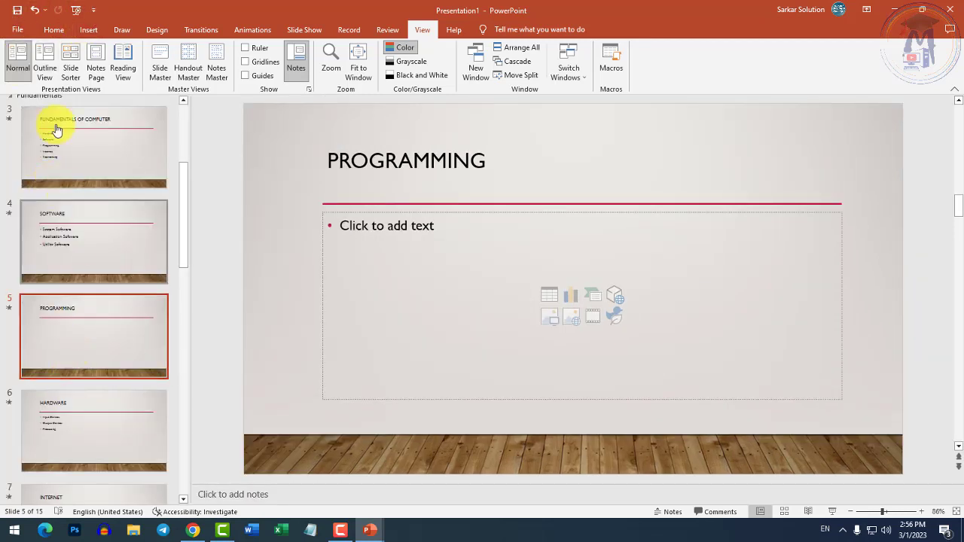
left_click(44, 66)
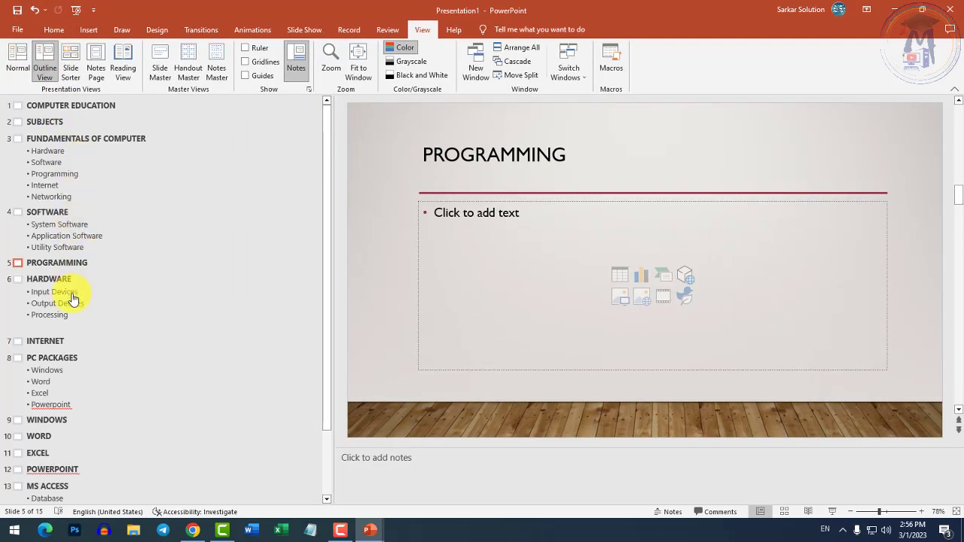
Step: Step through the outline's slides, from SOFTWARE down to PC PACKAGES and back up
left_click(60, 234)
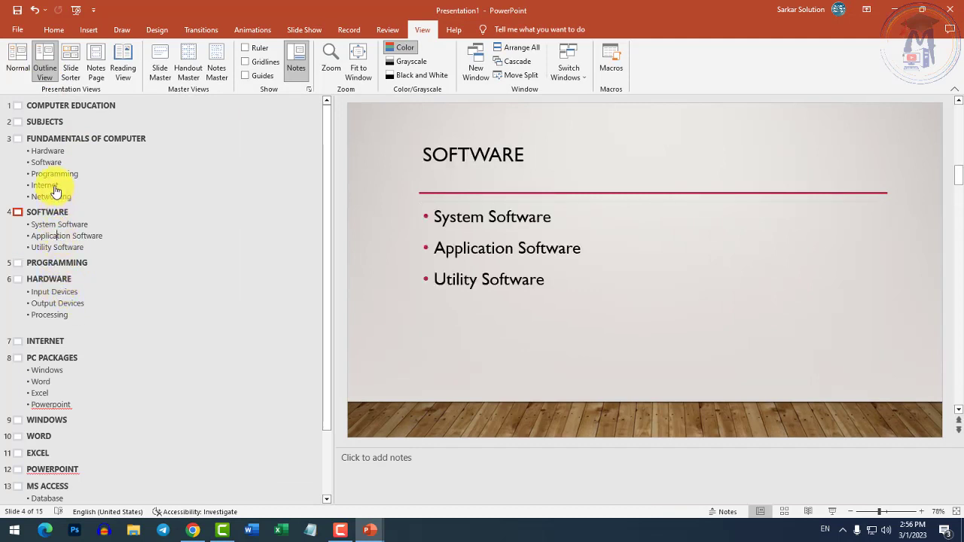
left_click(57, 185)
left_click(57, 124)
left_click(39, 216)
left_click(43, 295)
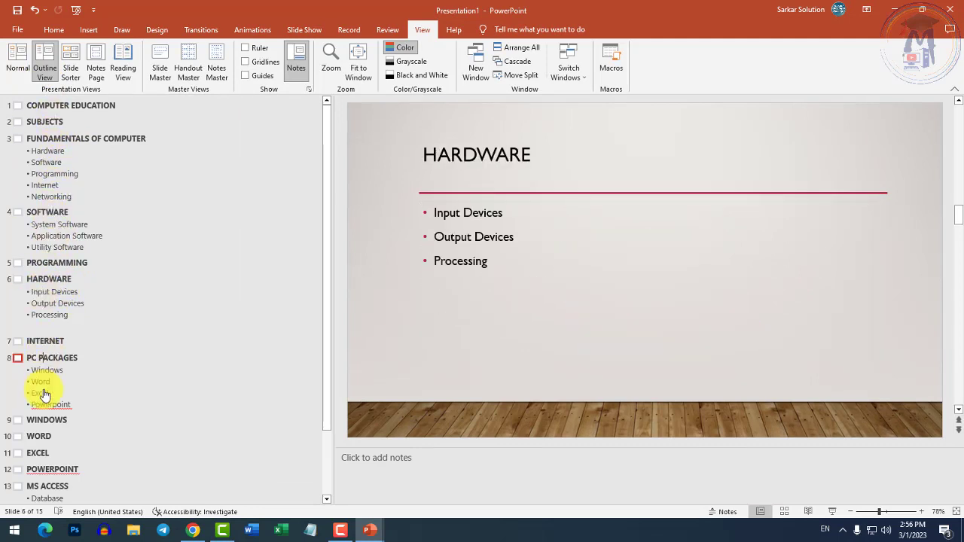
left_click(42, 390)
left_click(39, 455)
left_click(37, 437)
left_click(39, 420)
left_click(38, 359)
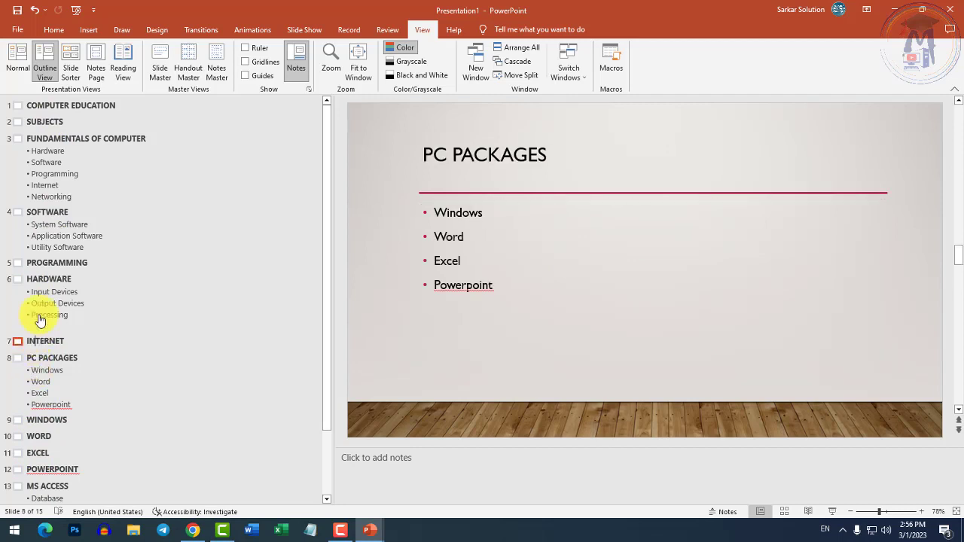
left_click(38, 342)
left_click(45, 280)
left_click(45, 217)
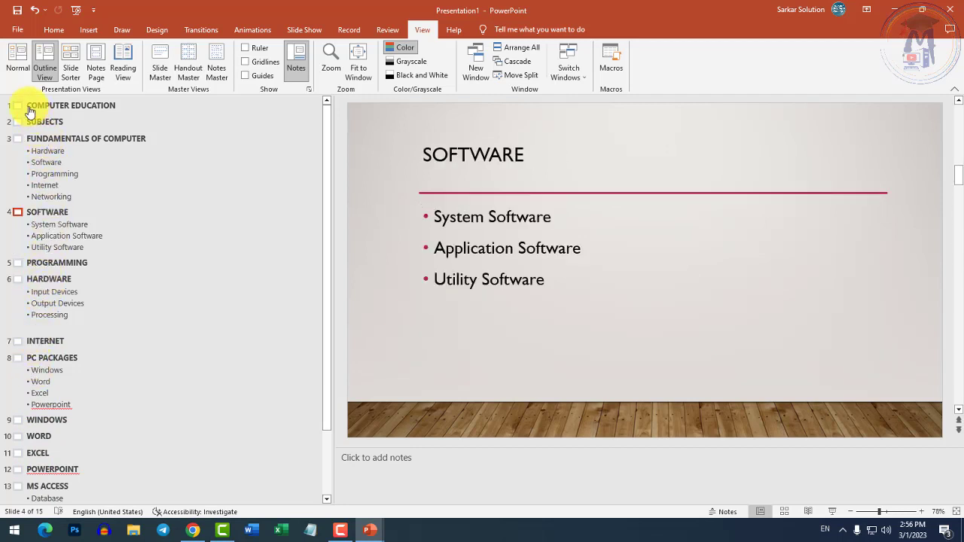
Step: Select the whole outline text from COMPUTER EDUCATION to the last MS ACCESS bullet
left_click_drag(28, 108, 113, 512)
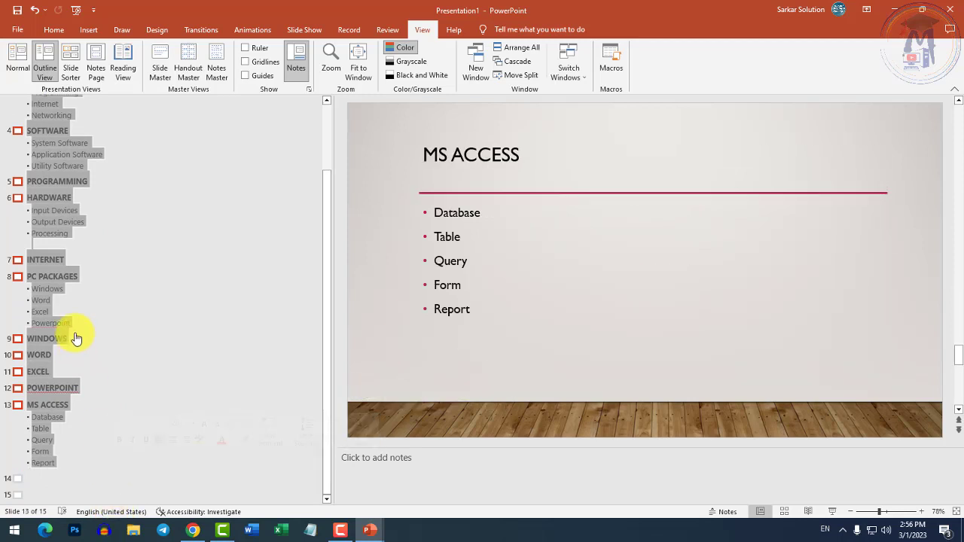
scroll(78, 333, "up", 1)
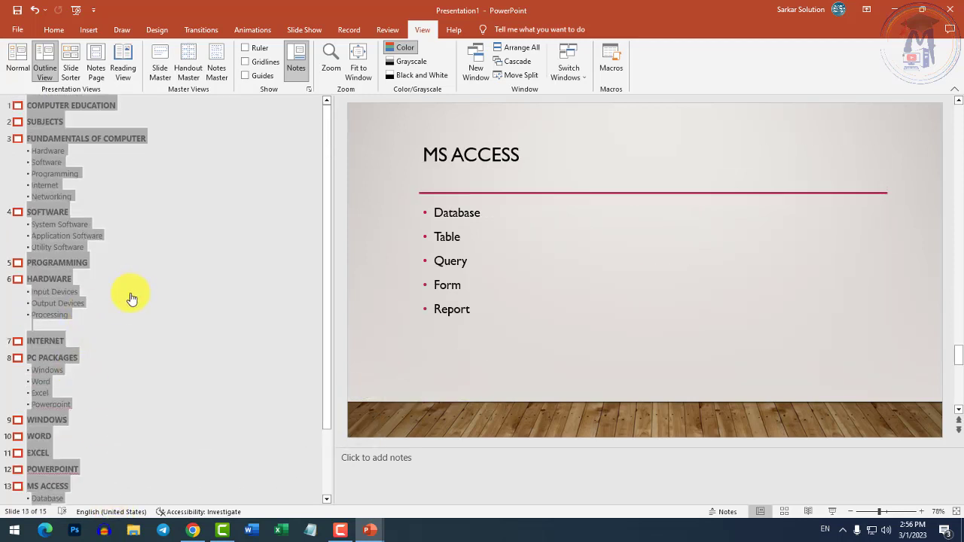
scroll(150, 354, "down", 2)
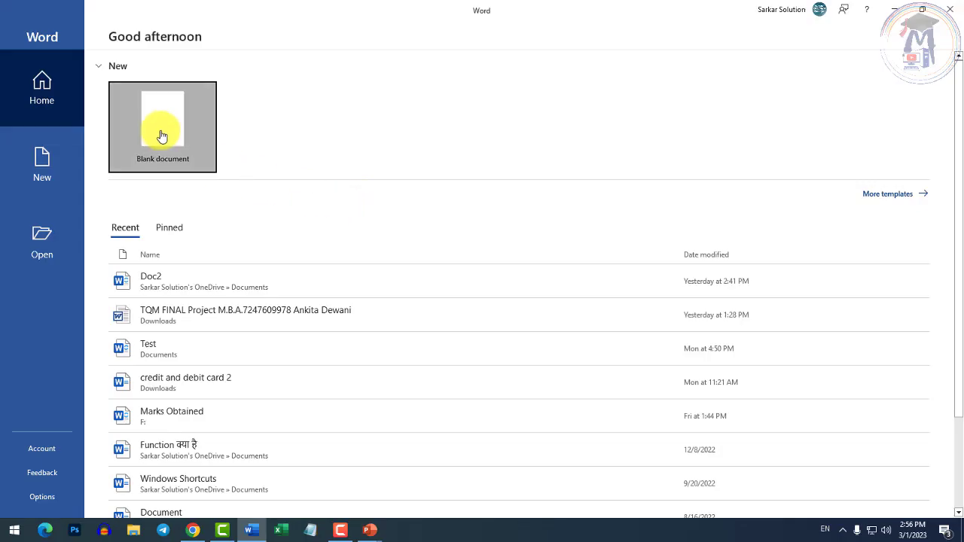
Step: Paste the copied outline into a new blank Word document
left_click(161, 136)
key("ctrl+v")
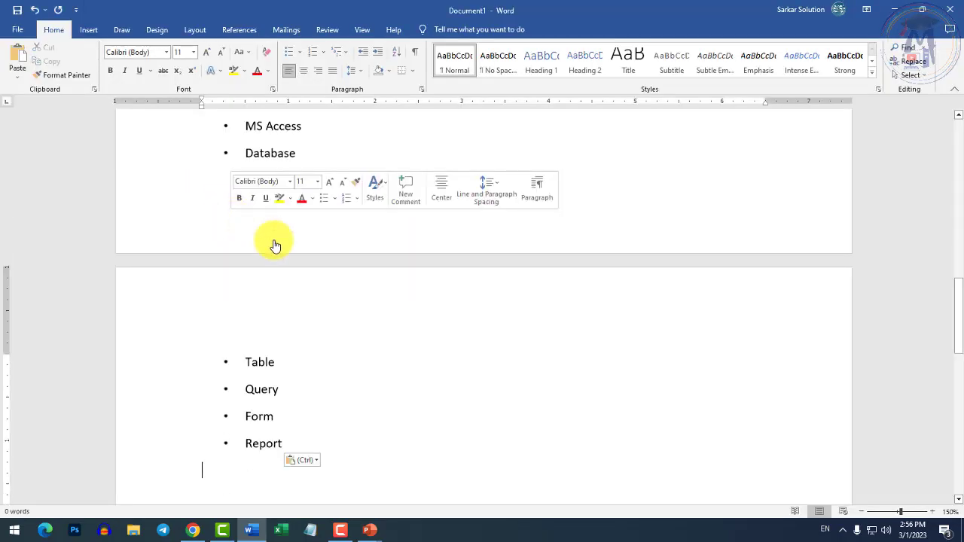
scroll(301, 271, "up", 5)
scroll(332, 293, "up", 7)
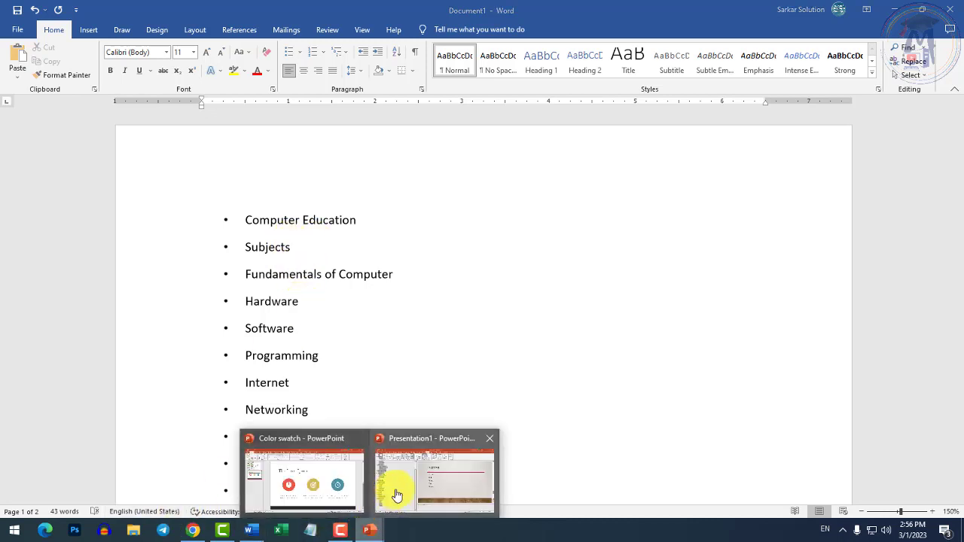
Step: Switch from Word back to the PowerPoint presentation
left_click(389, 490)
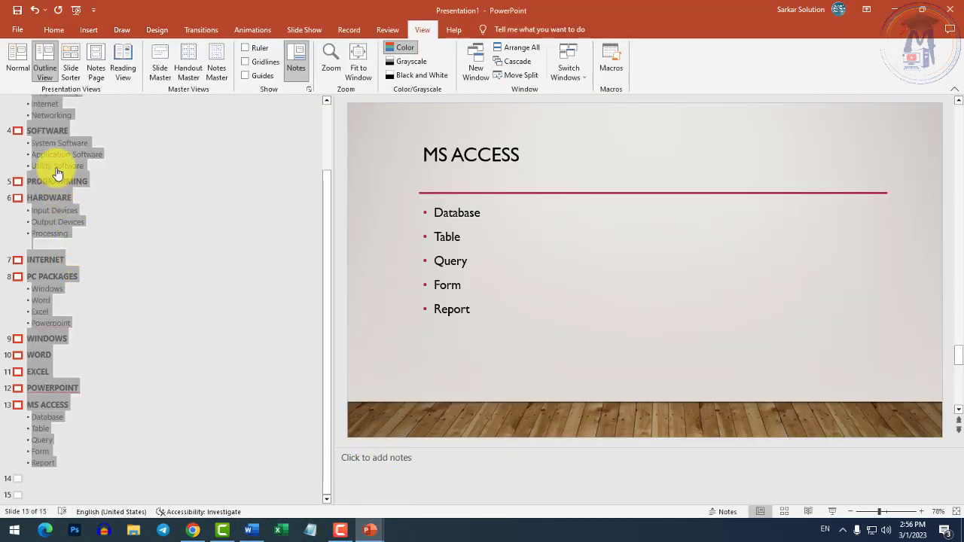
left_click(252, 530)
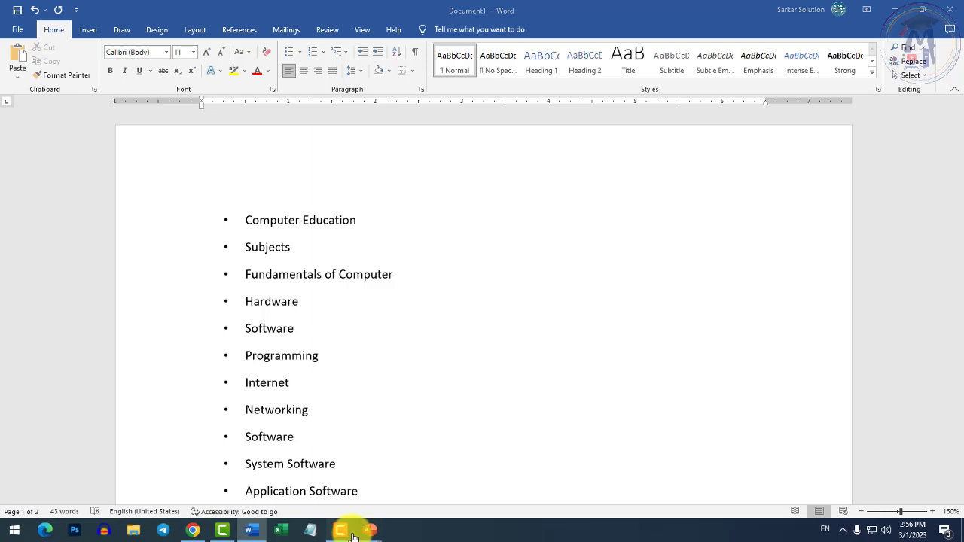
mouse_move(369, 530)
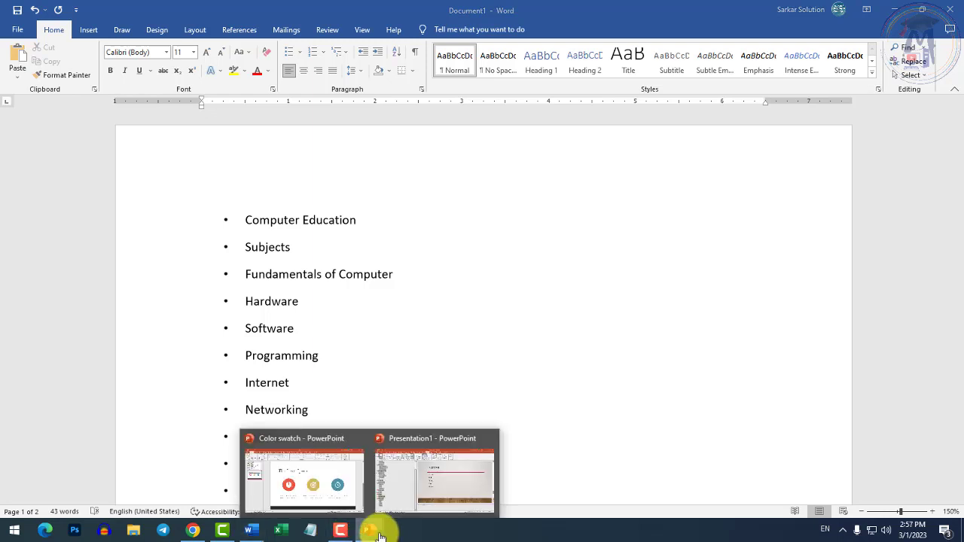
left_click(399, 491)
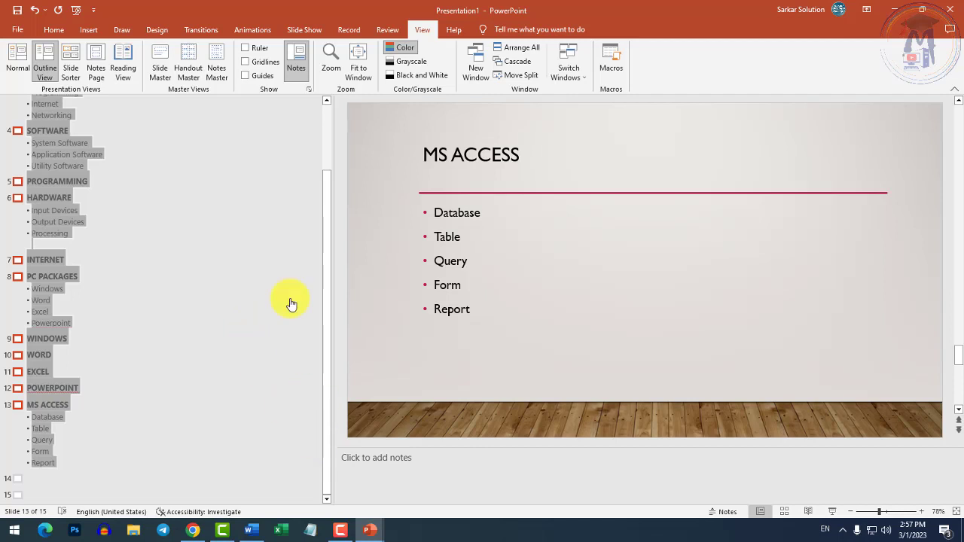
Step: Narrow the outline pane and close the Color swatch presentation, returning to Presentation1
left_click_drag(325, 271, 177, 279)
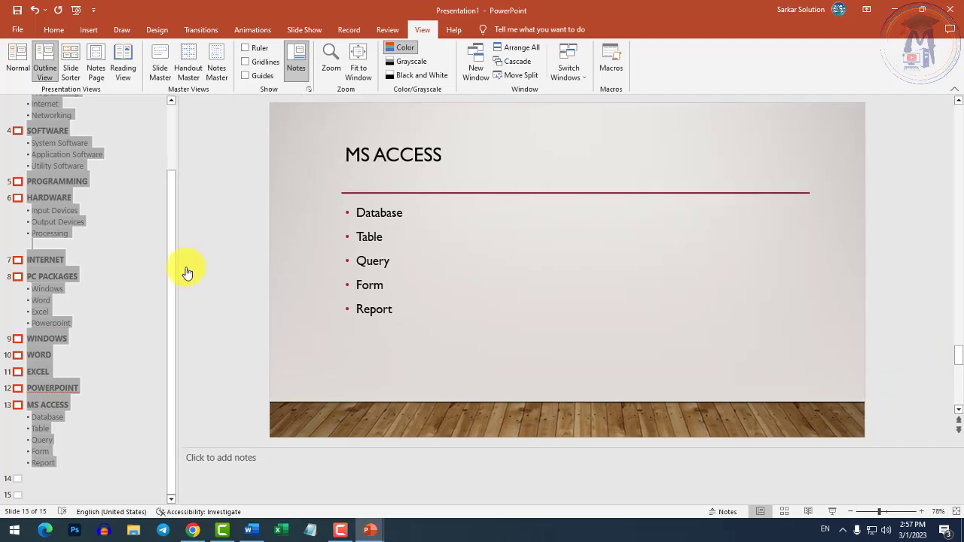
mouse_move(369, 530)
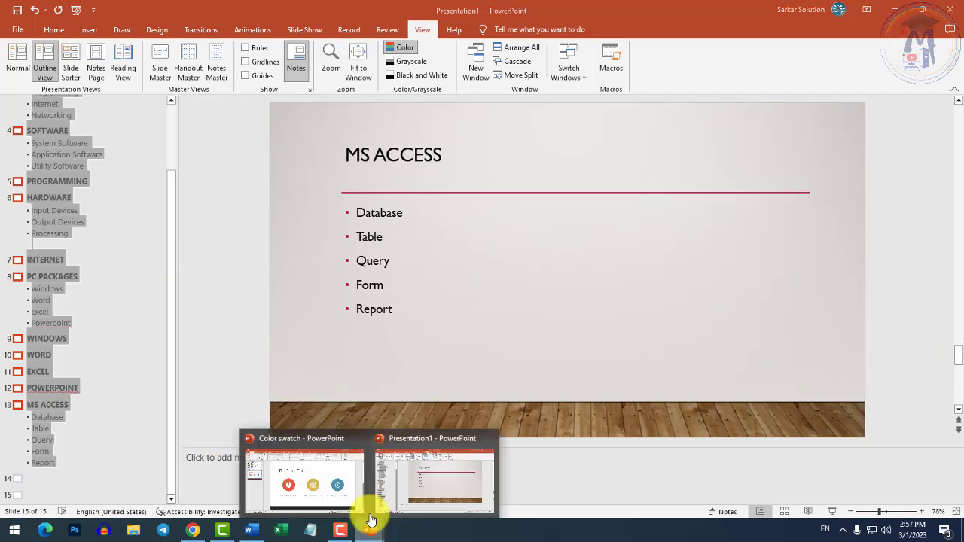
left_click(350, 498)
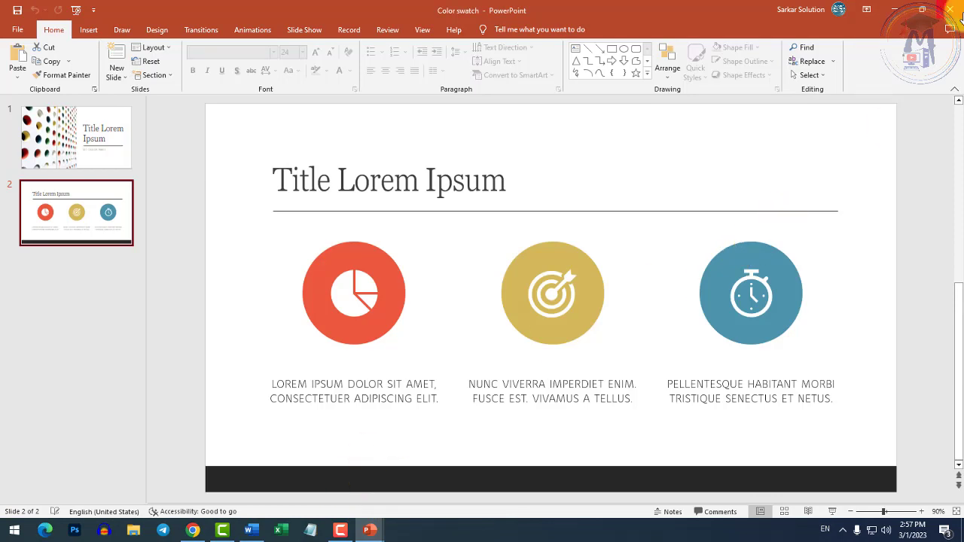
left_click(954, 11)
left_click(370, 531)
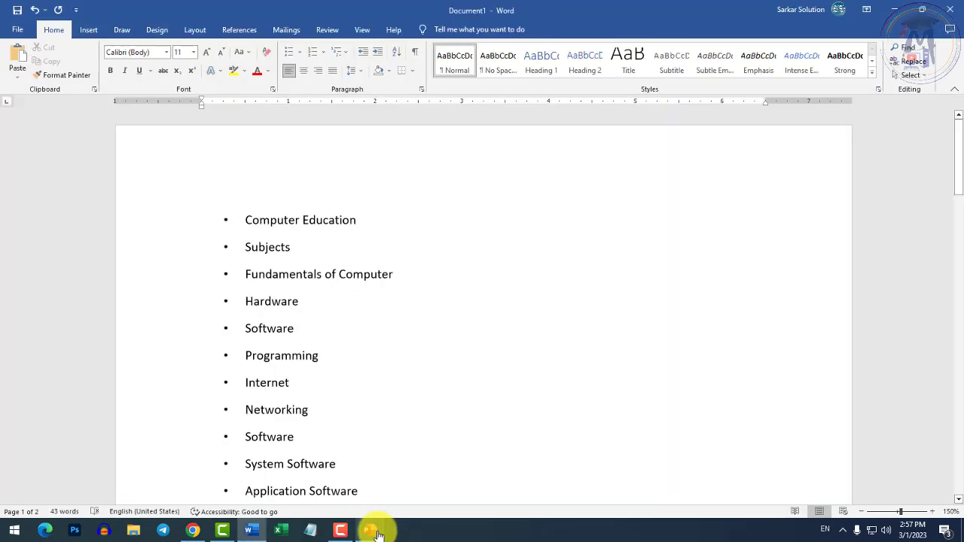
left_click(369, 529)
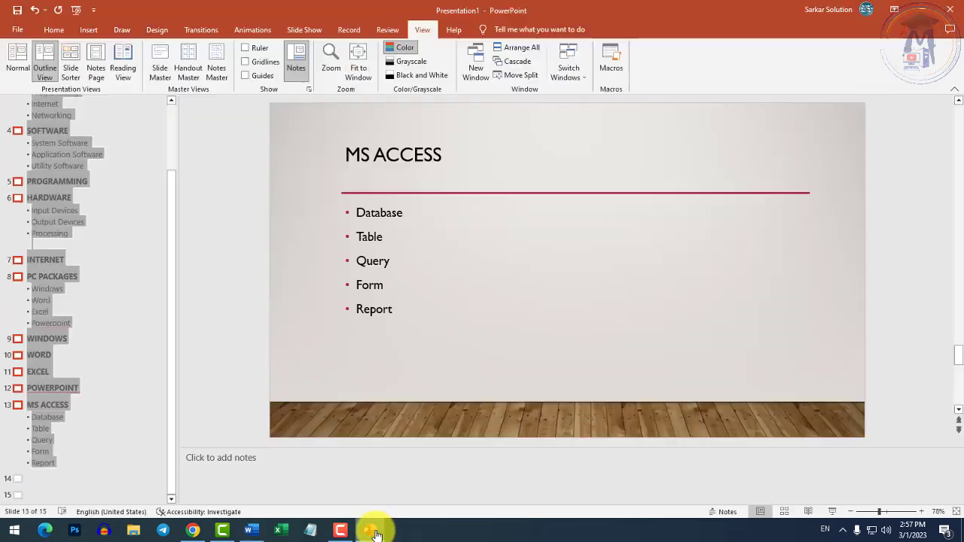
Step: In Normal view, add the speaker note 'This is Main Slide' to slide 1
left_click(15, 68)
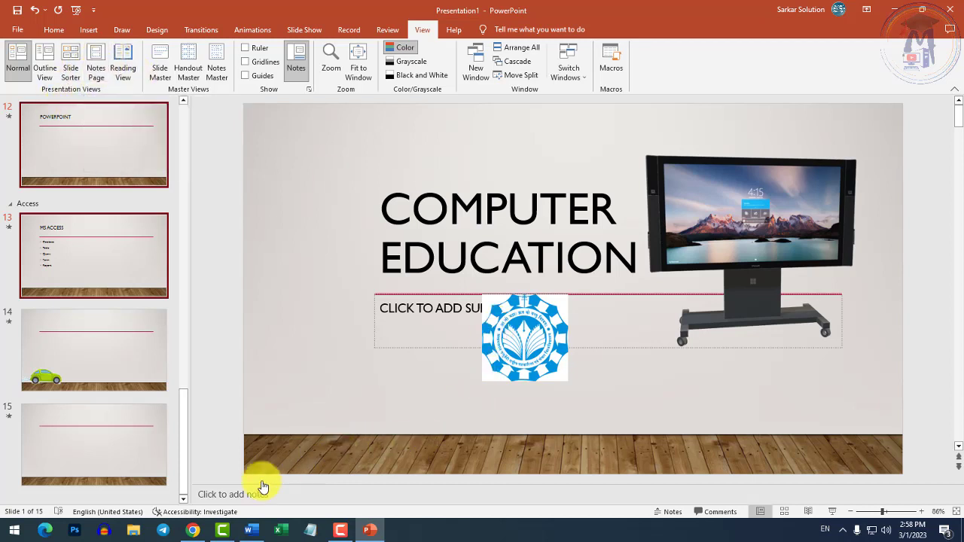
left_click(222, 501)
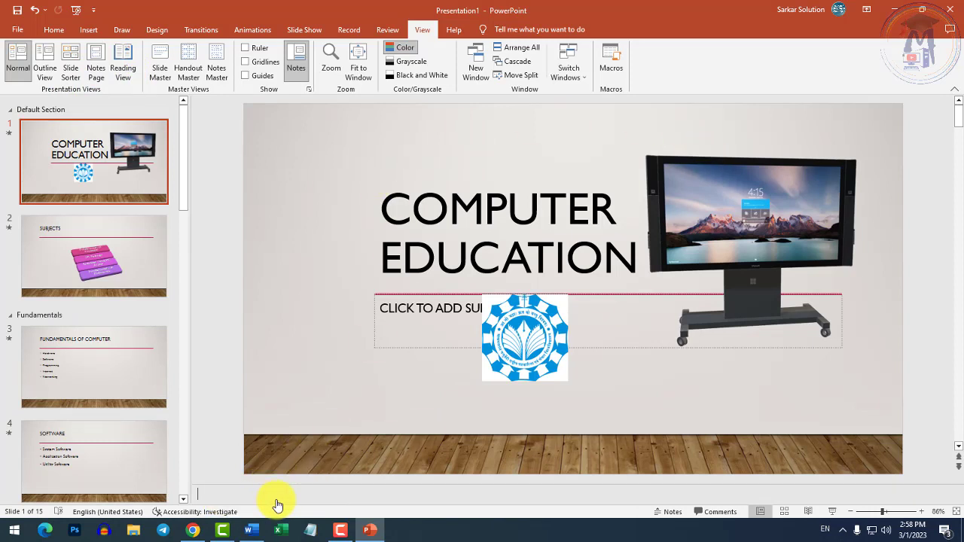
type("This is Main")
key("BackSpace")
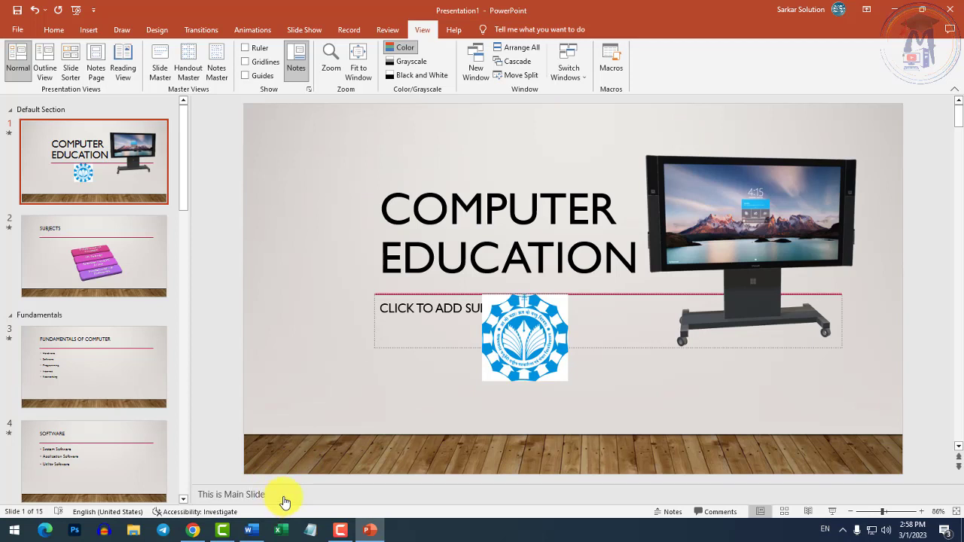
left_click(96, 72)
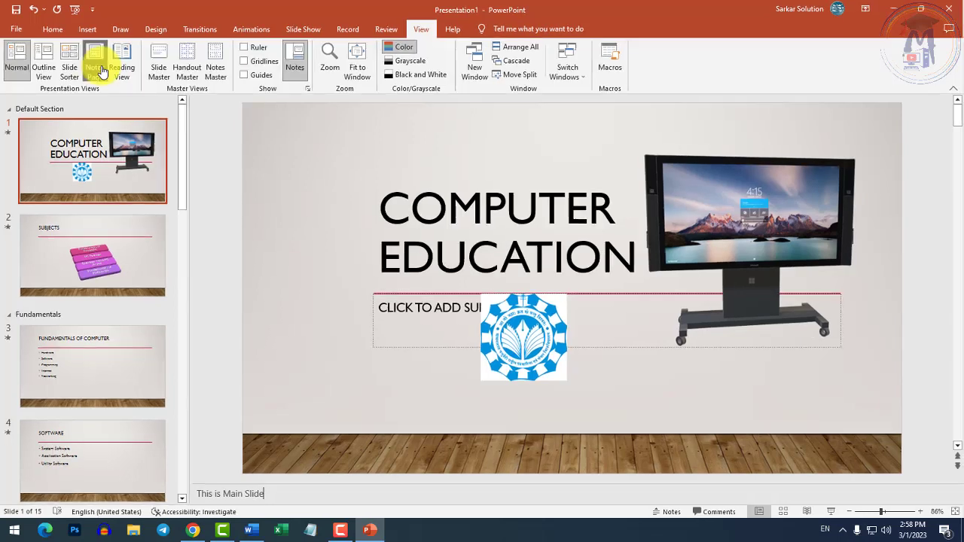
left_click(394, 305)
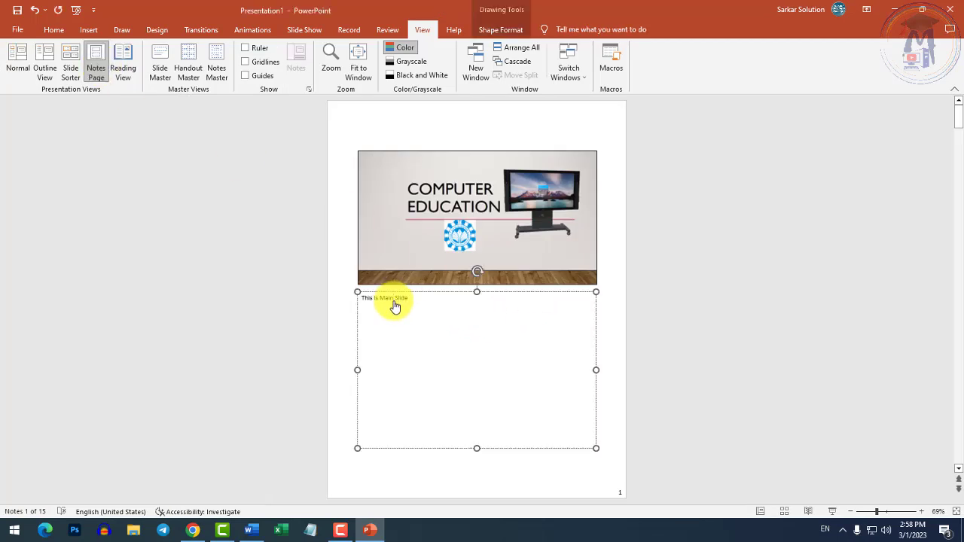
left_click(433, 305)
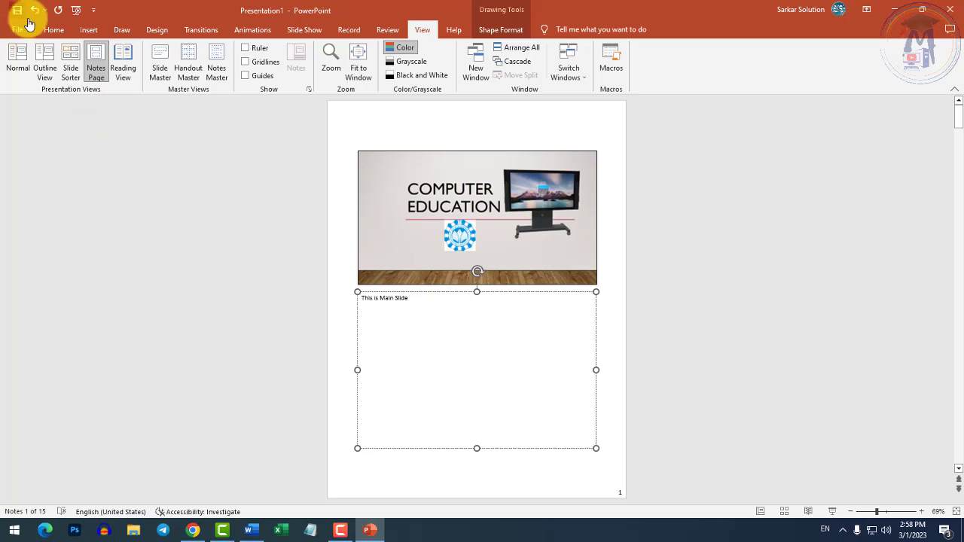
left_click(18, 60)
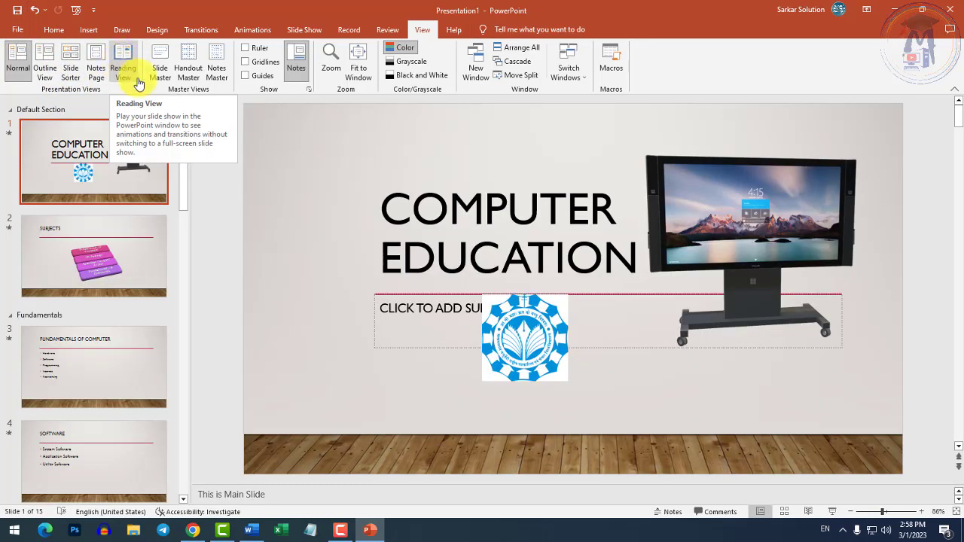
Step: Move the logo to the top-left corner of the title slide
scroll(421, 241, "up", 4, "ctrl")
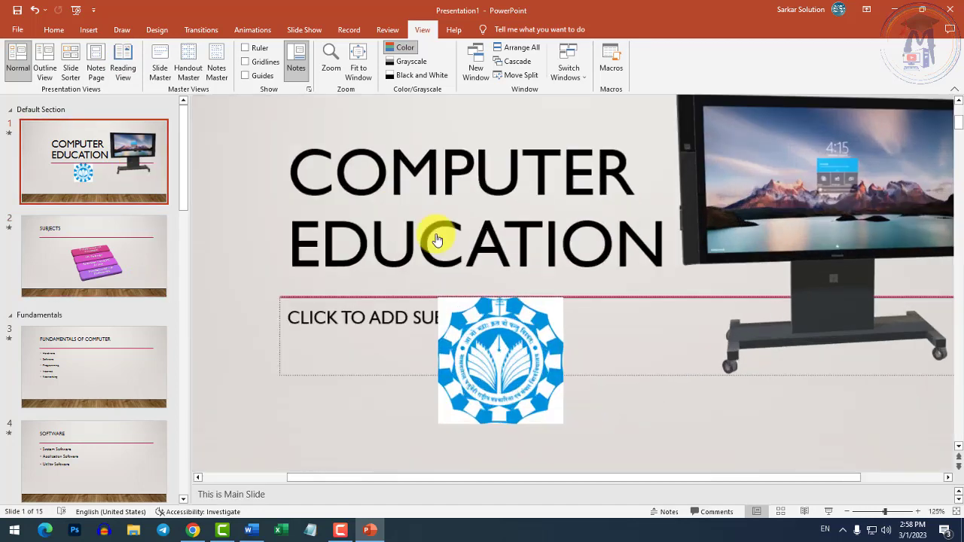
left_click(497, 331)
scroll(496, 332, "down", 1, "ctrl")
scroll(494, 323, "down", 1, "ctrl")
scroll(486, 293, "down", 1, "ctrl")
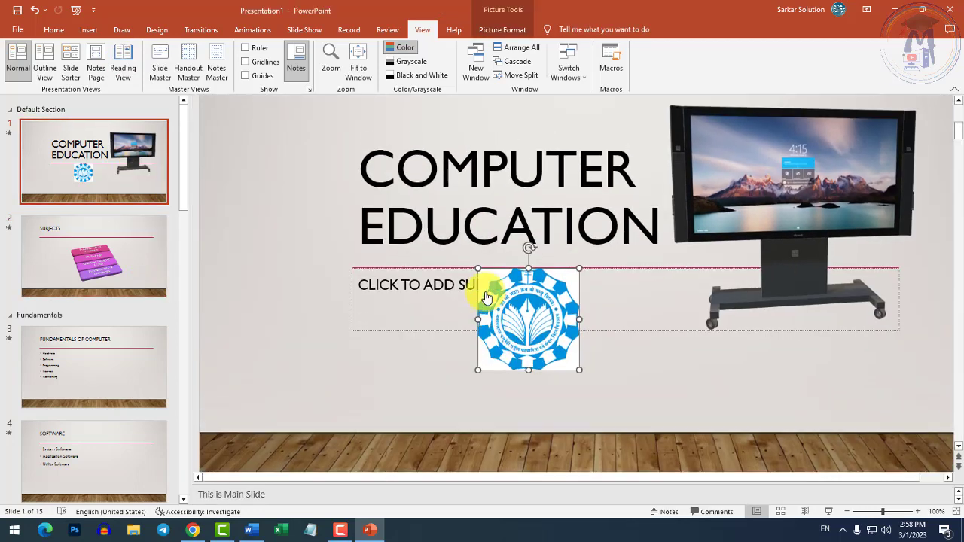
scroll(486, 292, "down", 1, "ctrl")
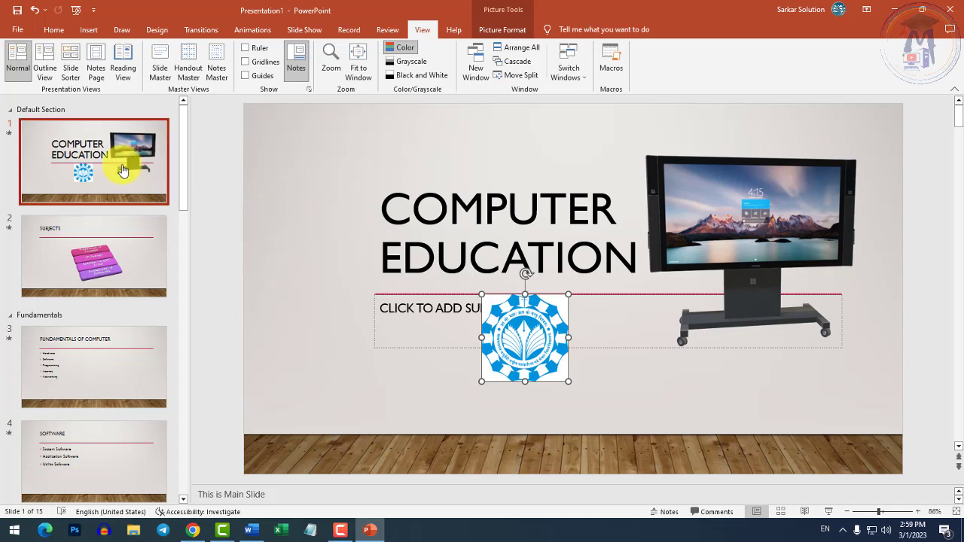
left_click(113, 133)
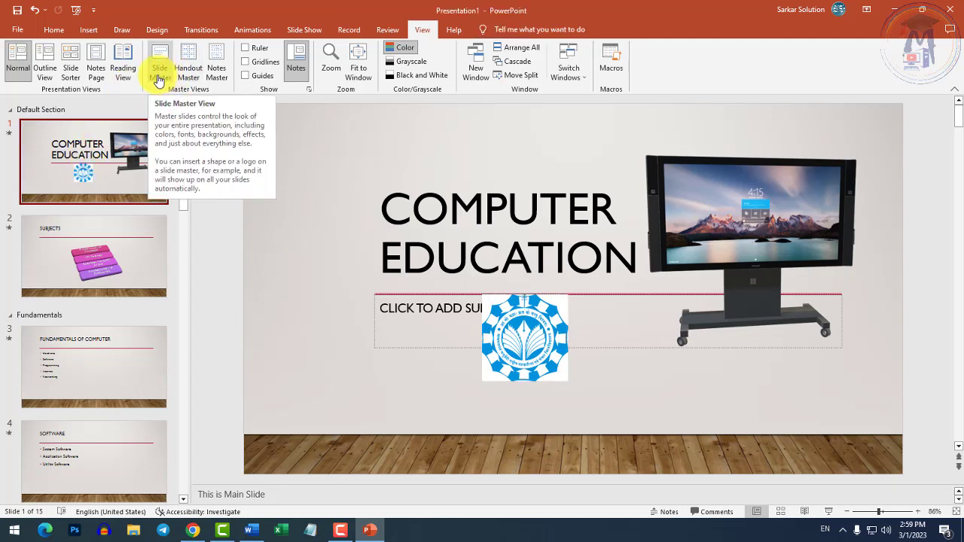
left_click(497, 326)
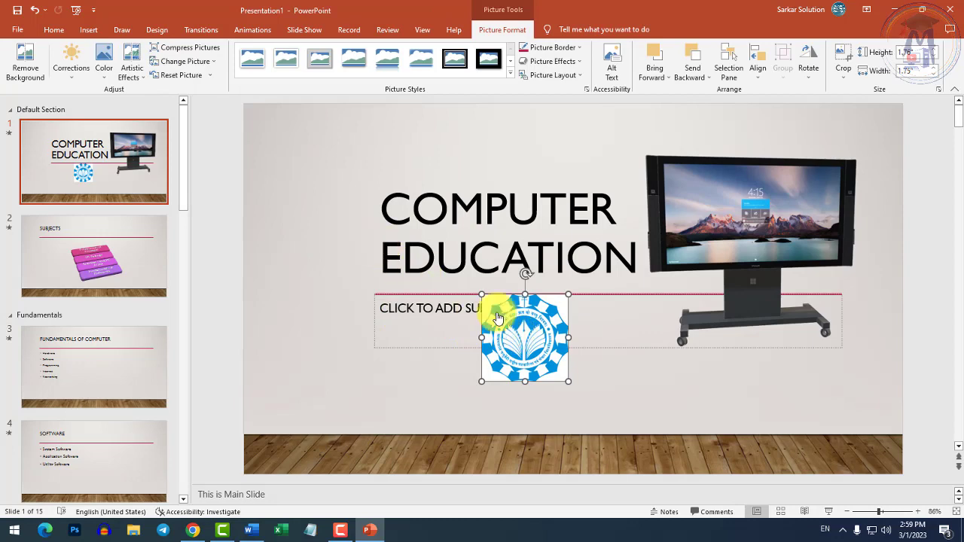
left_click_drag(497, 317, 310, 171)
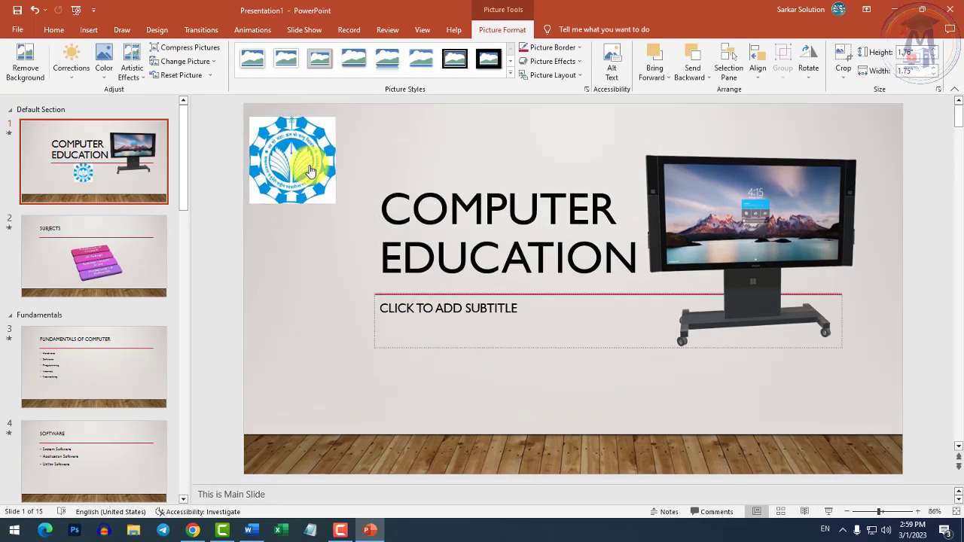
Step: Copy the logo onto the SUBJECTS slide and place it top-right
left_click(71, 252)
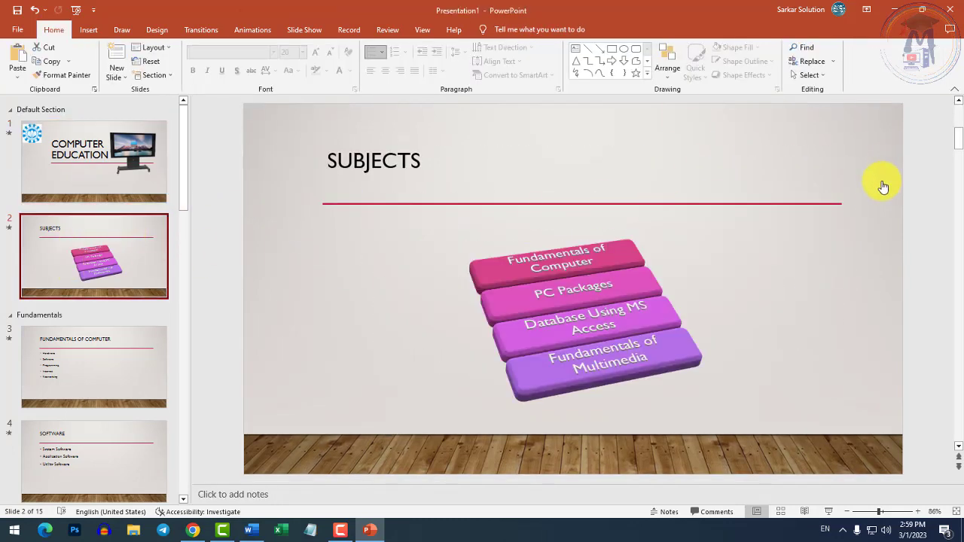
left_click(82, 127)
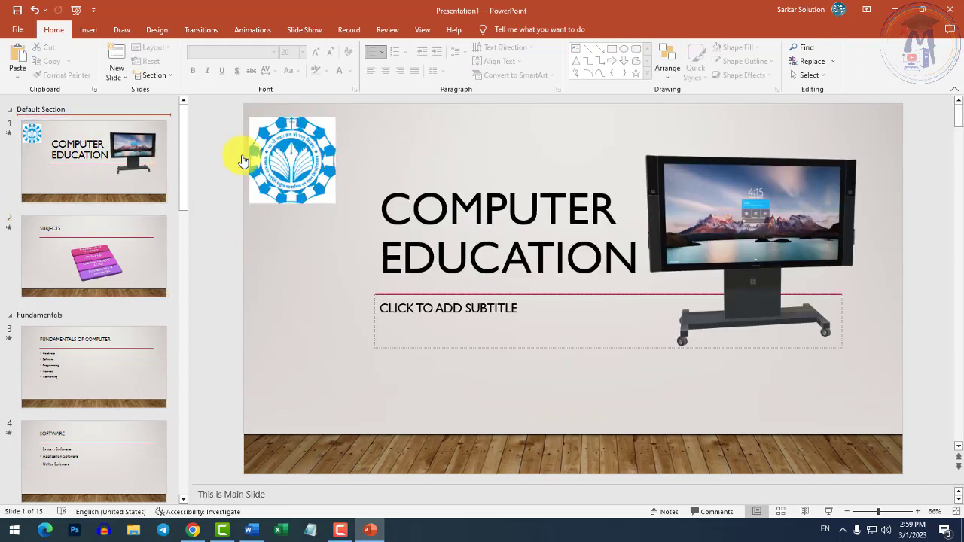
left_click(251, 161)
key("ctrl+c")
left_click(150, 172)
key("Down")
key("ctrl+v")
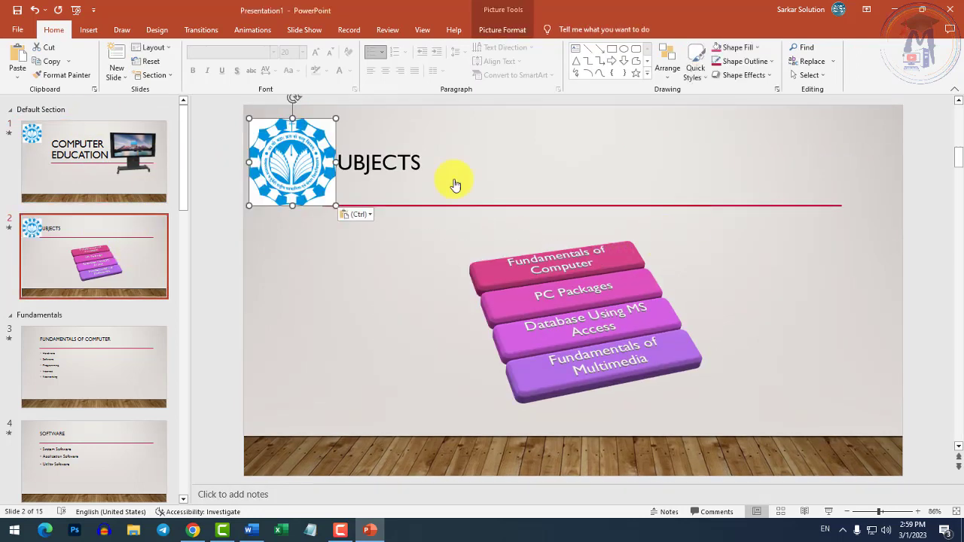
left_click_drag(323, 156, 885, 152)
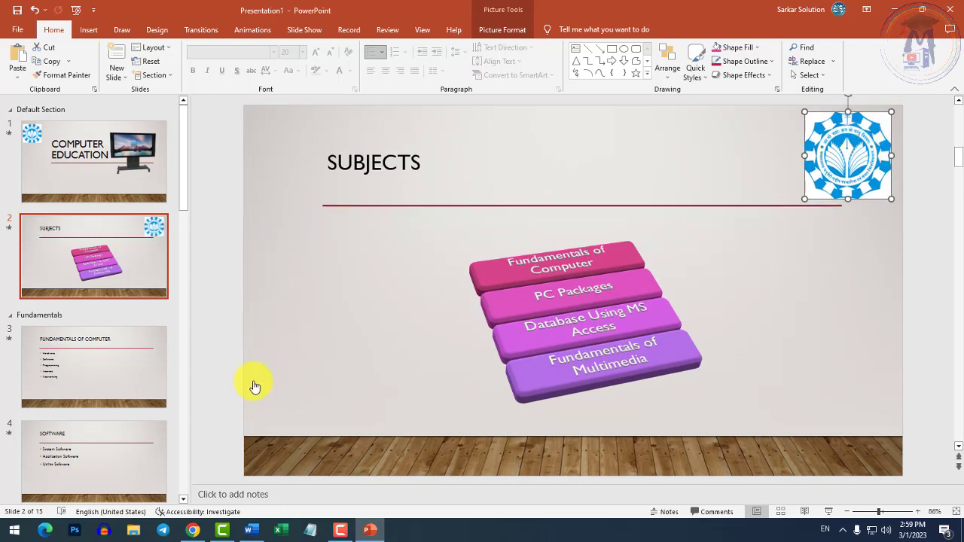
Step: Add a new blank slide 16 after slide 15
left_click(146, 376)
scroll(146, 381, "down", 5)
scroll(146, 384, "down", 3)
scroll(146, 389, "down", 3)
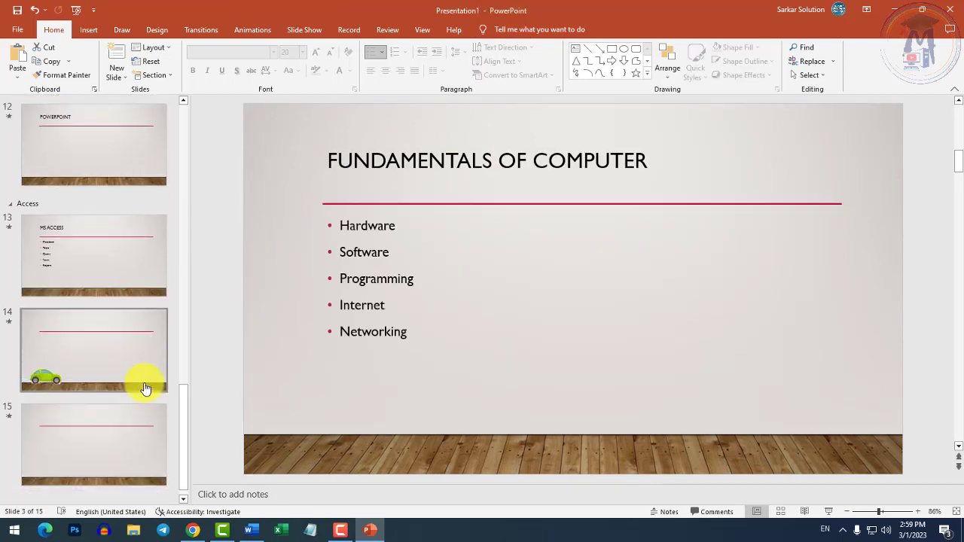
right_click(133, 497)
left_click(157, 471)
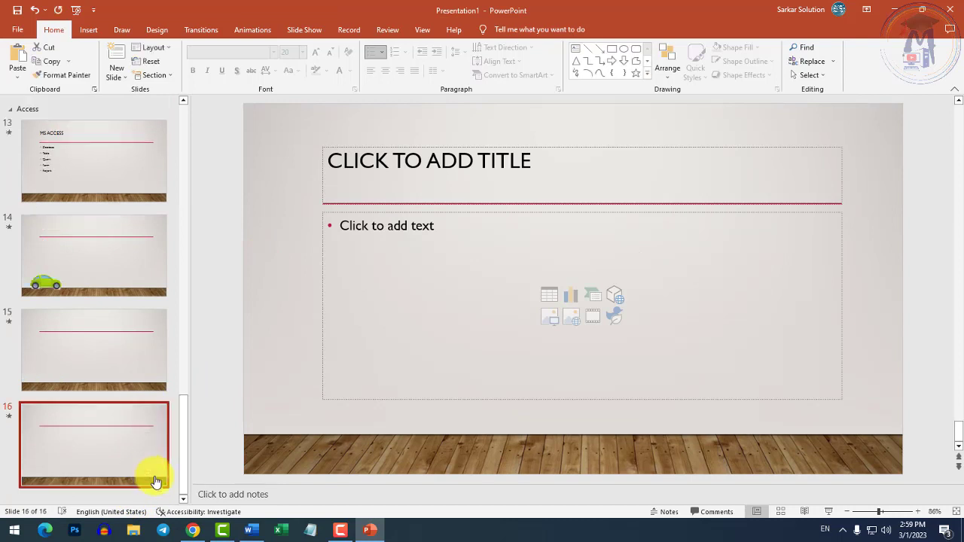
Step: Remove the logo from the top-right of the SUBJECTS slide
scroll(54, 370, "up", 8)
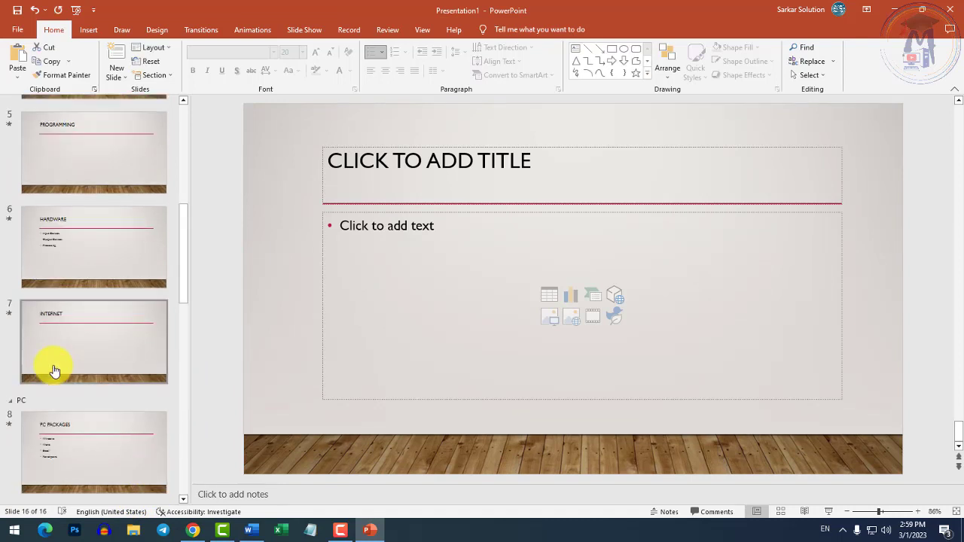
scroll(52, 371, "up", 5)
left_click(159, 226)
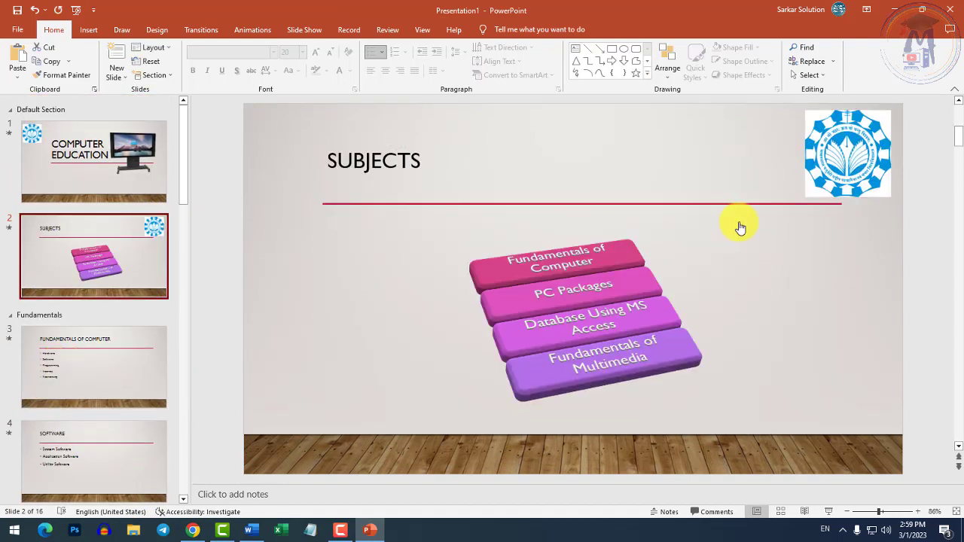
left_click(813, 161)
key("Delete")
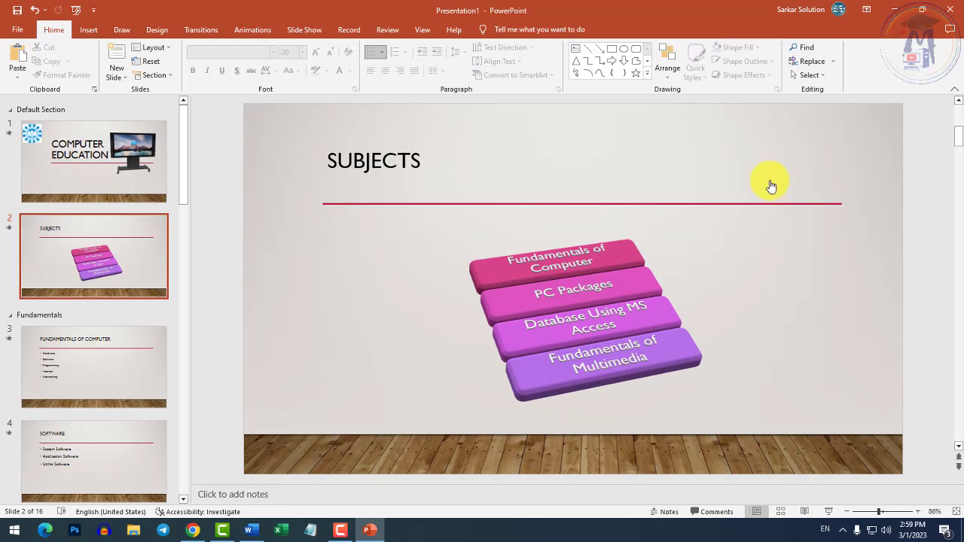
left_click(422, 28)
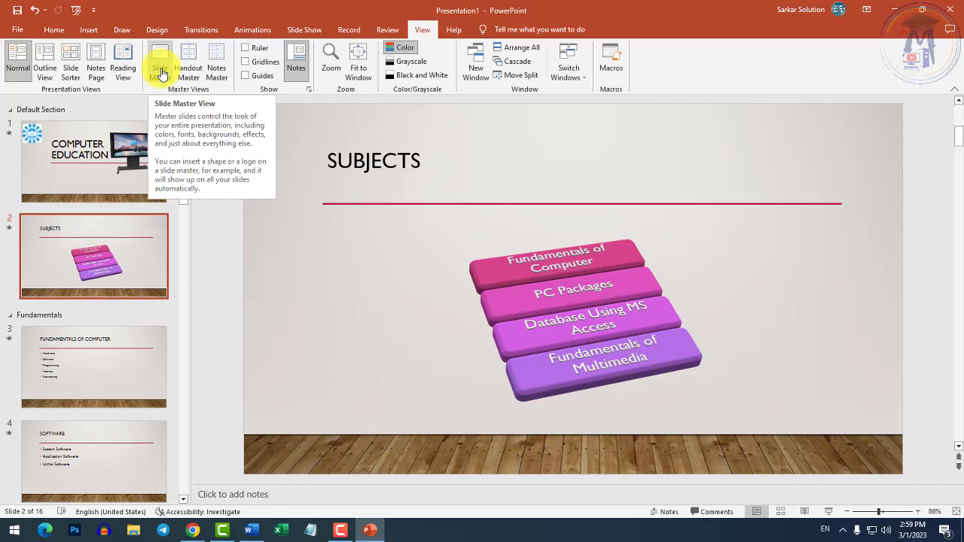
Step: Paste the logo onto the slide master, centred and enlarged in the content area
left_click(161, 73)
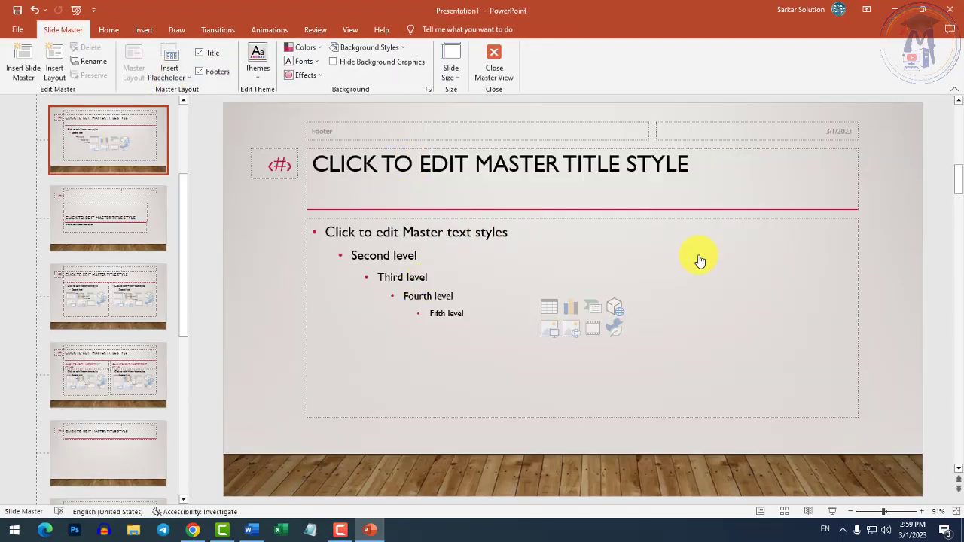
key("ctrl+v")
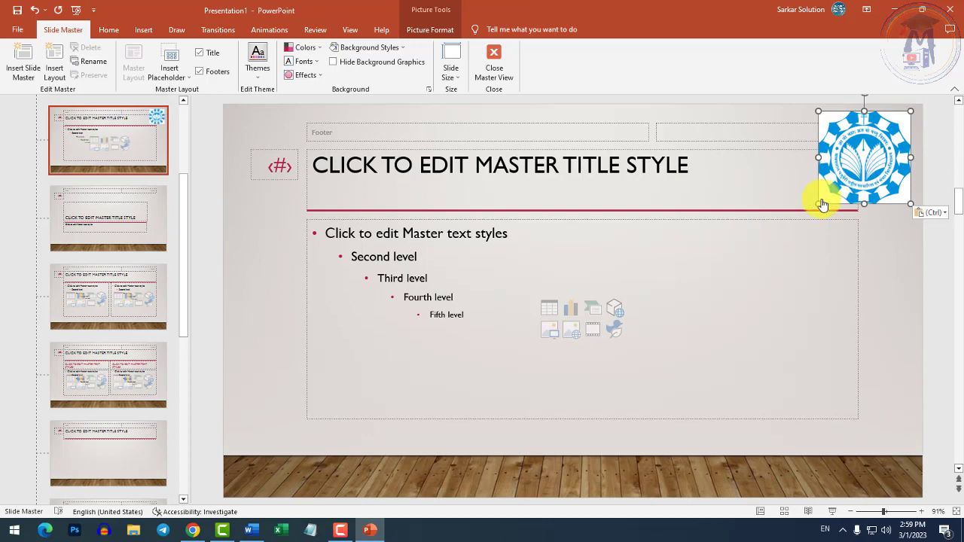
left_click_drag(818, 203, 837, 189)
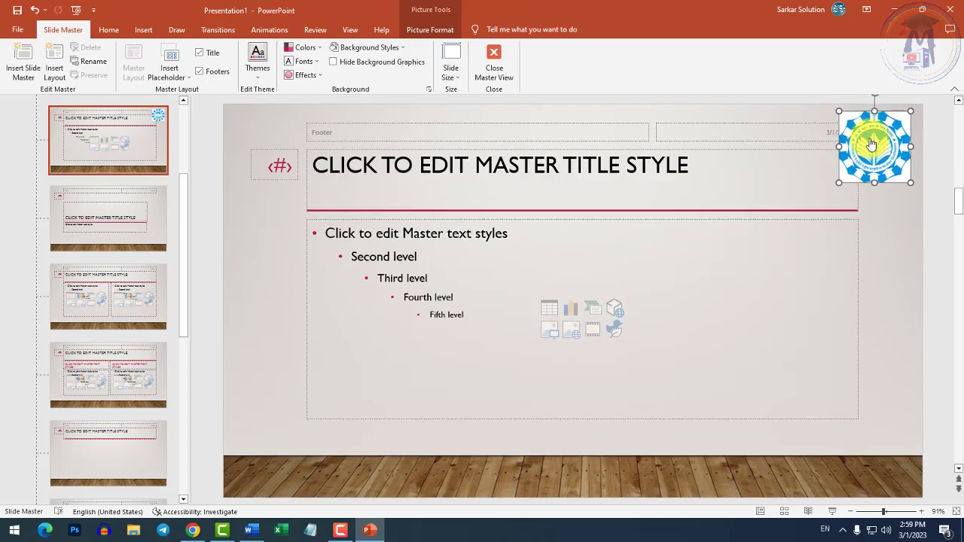
left_click_drag(871, 156, 584, 287)
left_click_drag(607, 325, 647, 375)
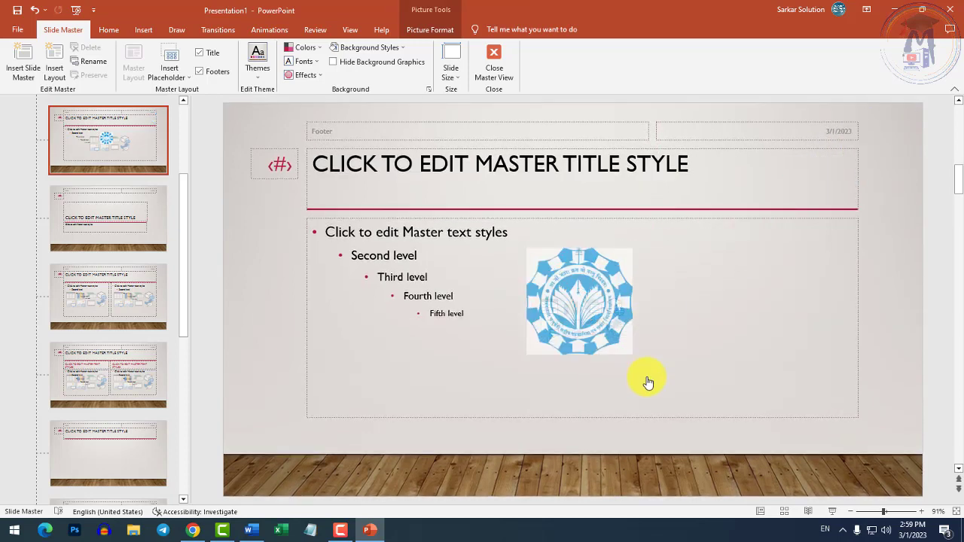
left_click_drag(591, 325, 579, 324)
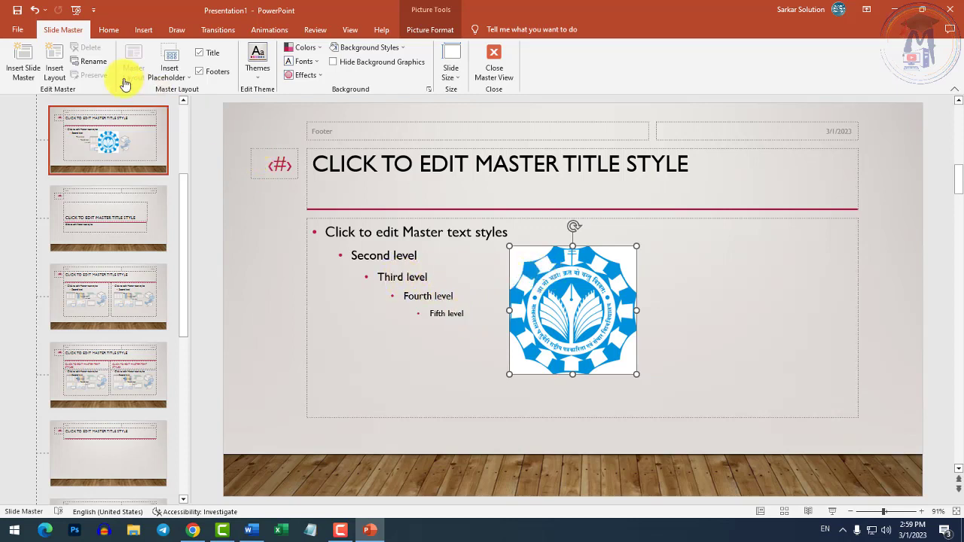
Step: Recolor the master logo with the Washout effect
left_click(436, 29)
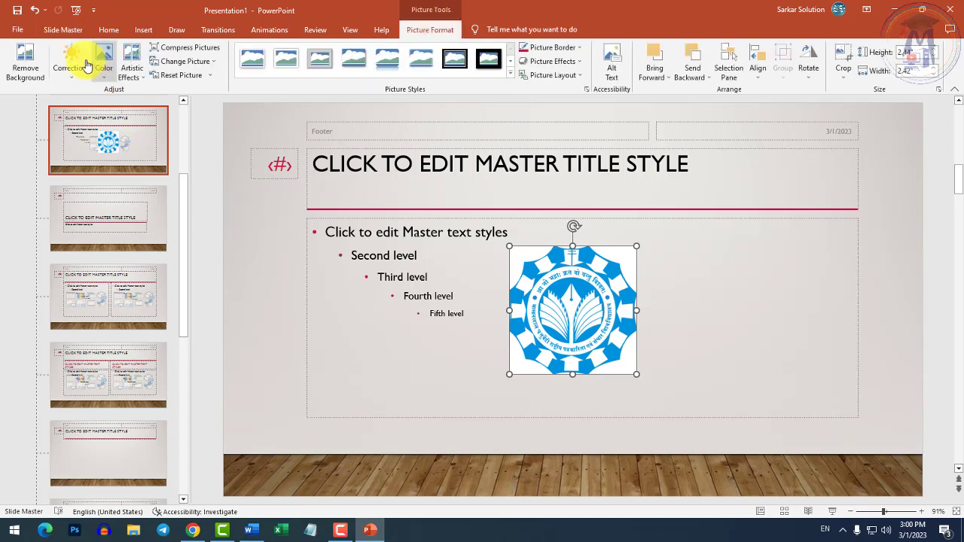
left_click(102, 75)
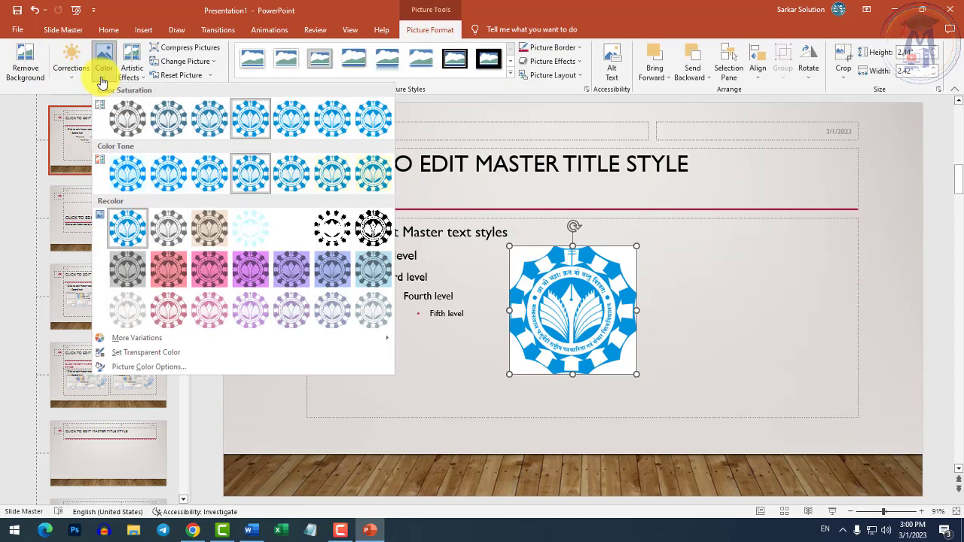
left_click(256, 238)
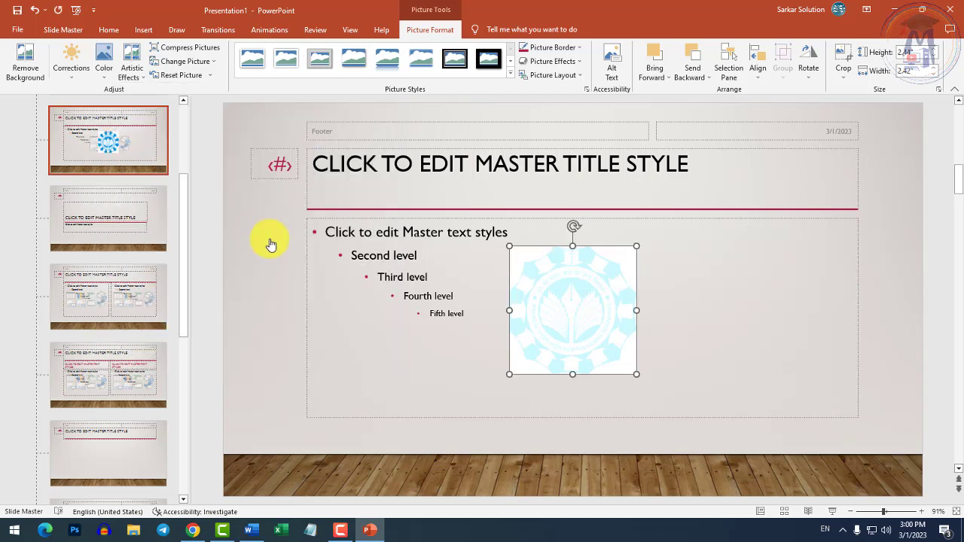
left_click(64, 29)
Step: Close Master View and check the watermark on slides SOFTWARE through 16
left_click(491, 71)
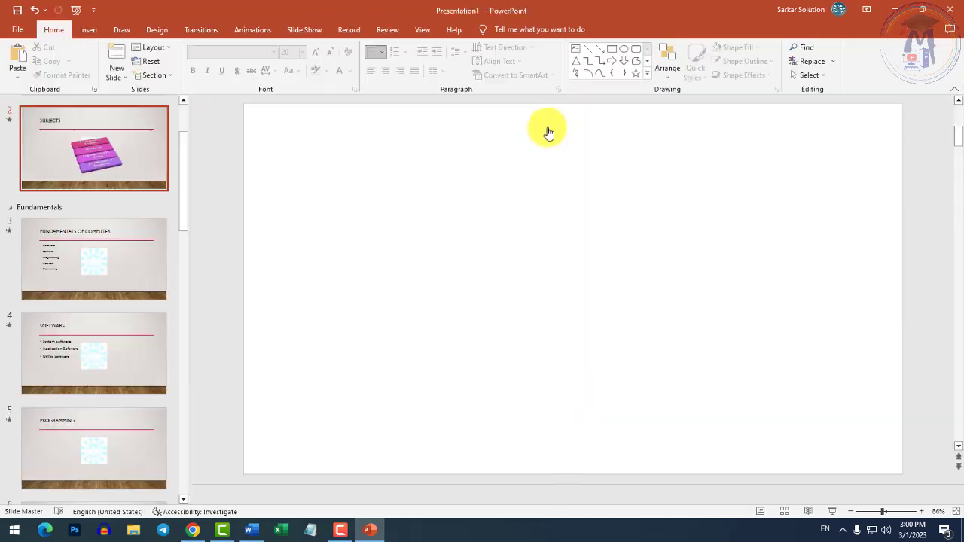
left_click(162, 360)
left_click(132, 442)
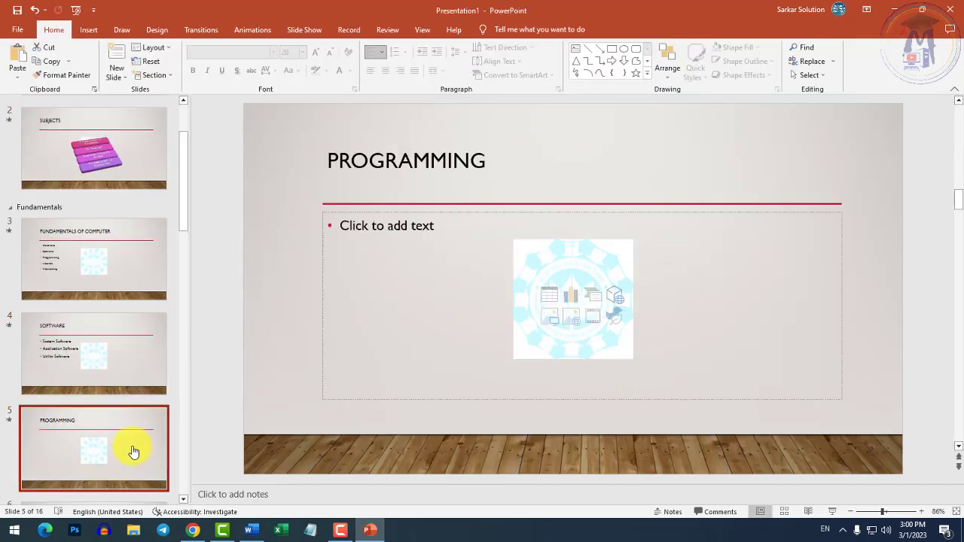
scroll(127, 422, "down", 3)
left_click(125, 467)
scroll(121, 444, "down", 5)
left_click(118, 439)
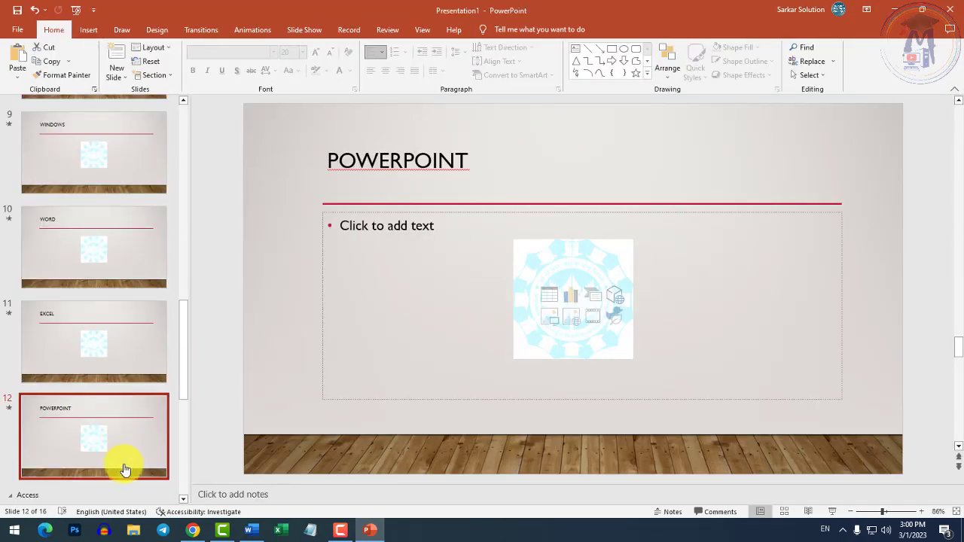
scroll(118, 436, "down", 3)
left_click(118, 387)
scroll(118, 390, "down", 2)
left_click(119, 388)
left_click(118, 407)
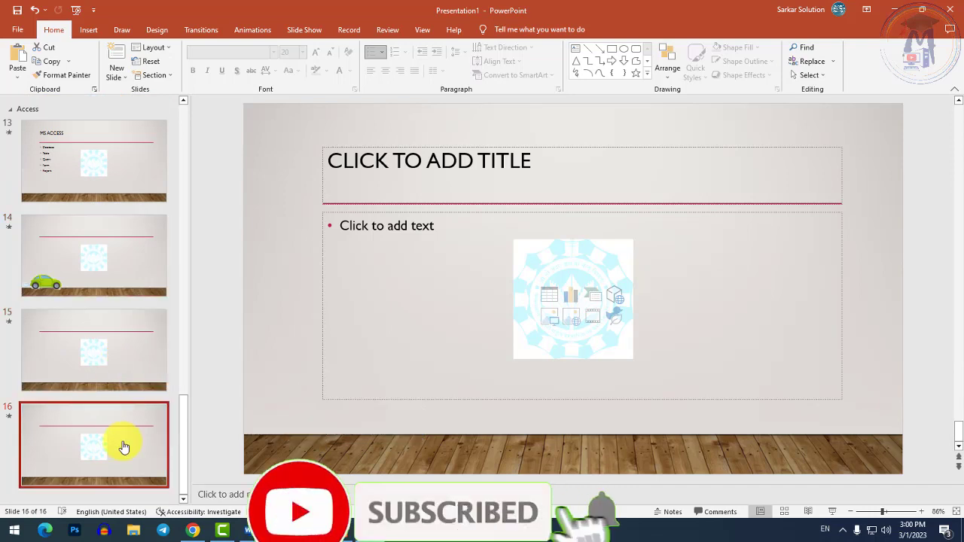
Step: Return up the thumbnails to the Fundamentals of Computer slide
scroll(116, 430, "up", 3)
scroll(113, 418, "up", 3)
scroll(108, 399, "up", 3)
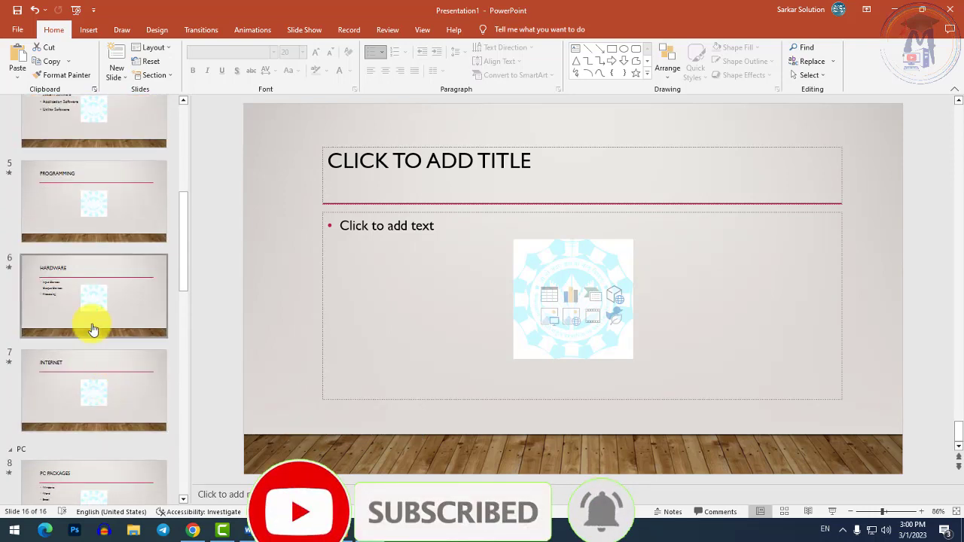
scroll(90, 323, "up", 3)
scroll(98, 273, "up", 2)
left_click(97, 339)
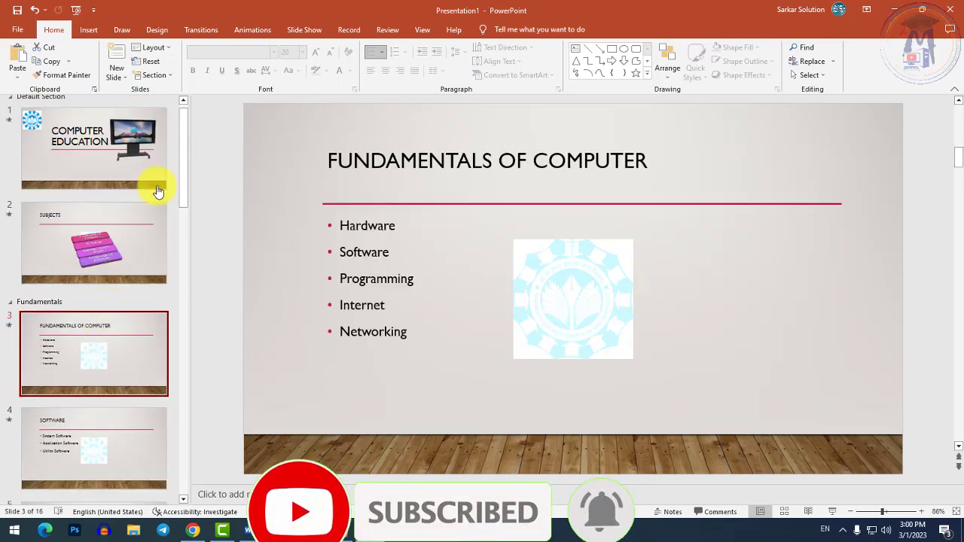
left_click(423, 30)
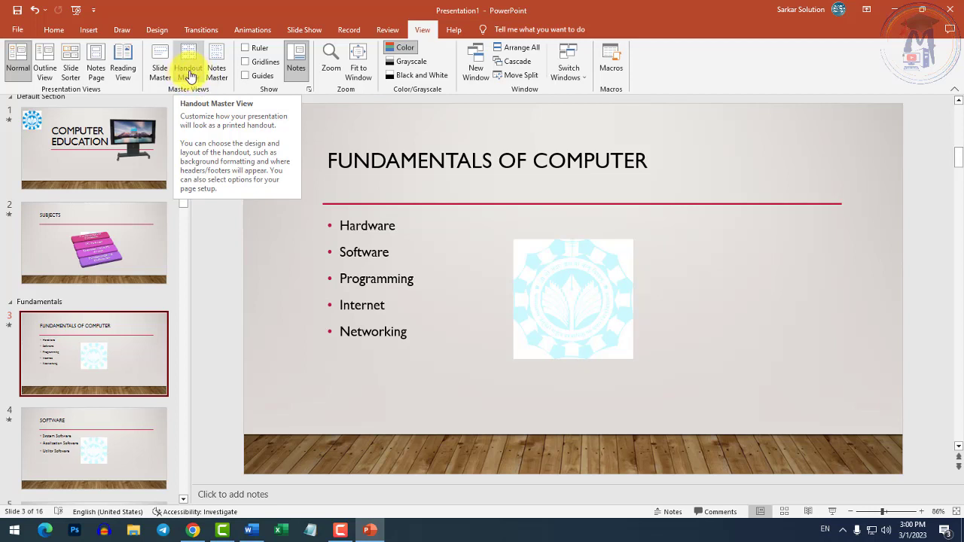
Step: Set the Handout Master to 2 slides per page, then close master view
left_click(96, 243)
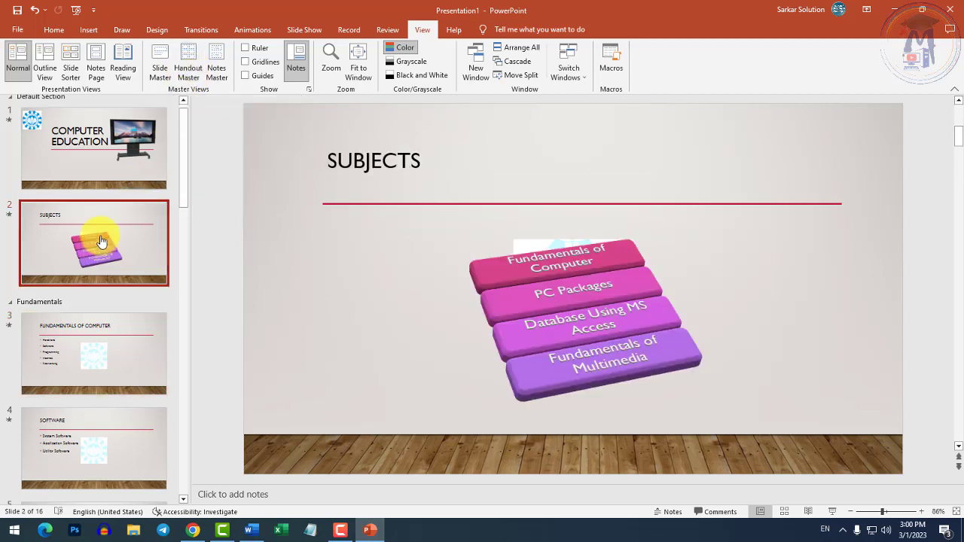
left_click(95, 332)
left_click(96, 249)
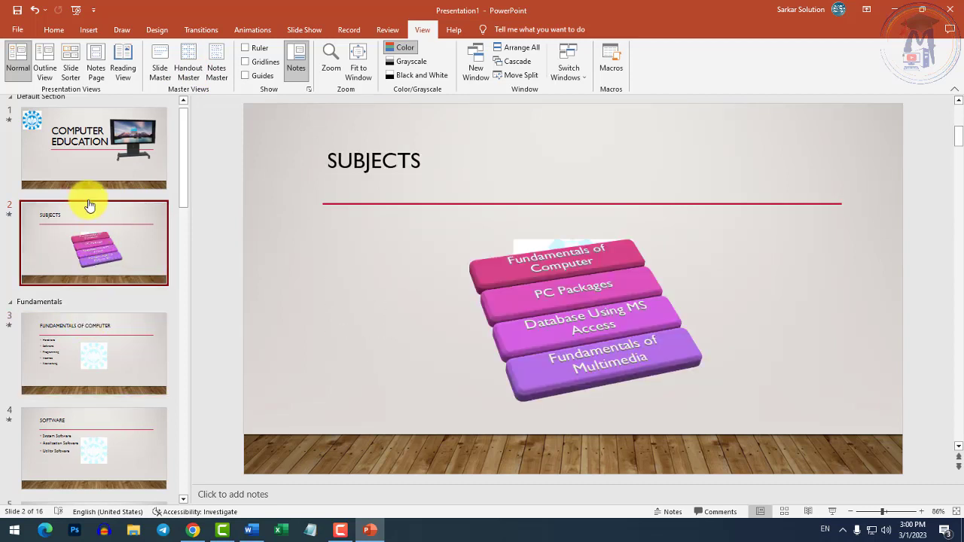
left_click(188, 70)
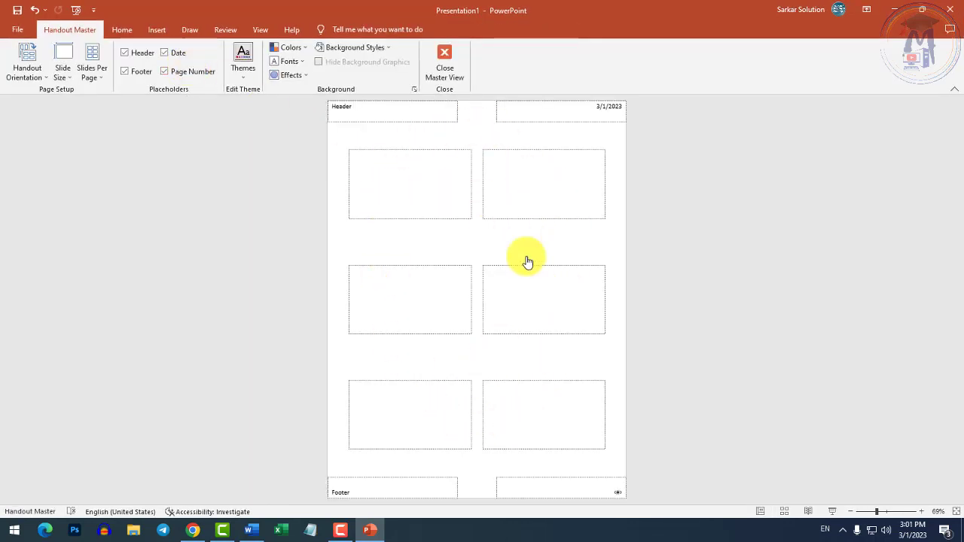
left_click(94, 73)
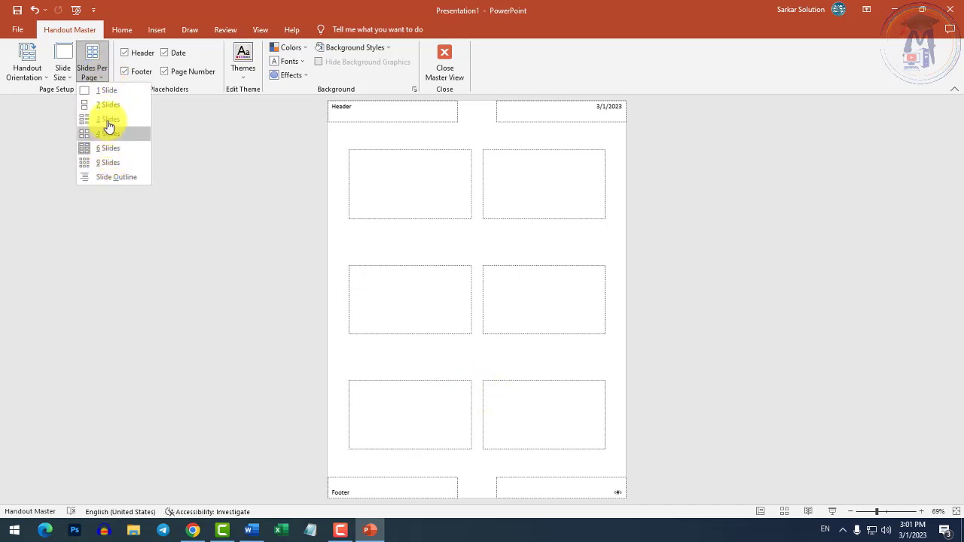
left_click(108, 105)
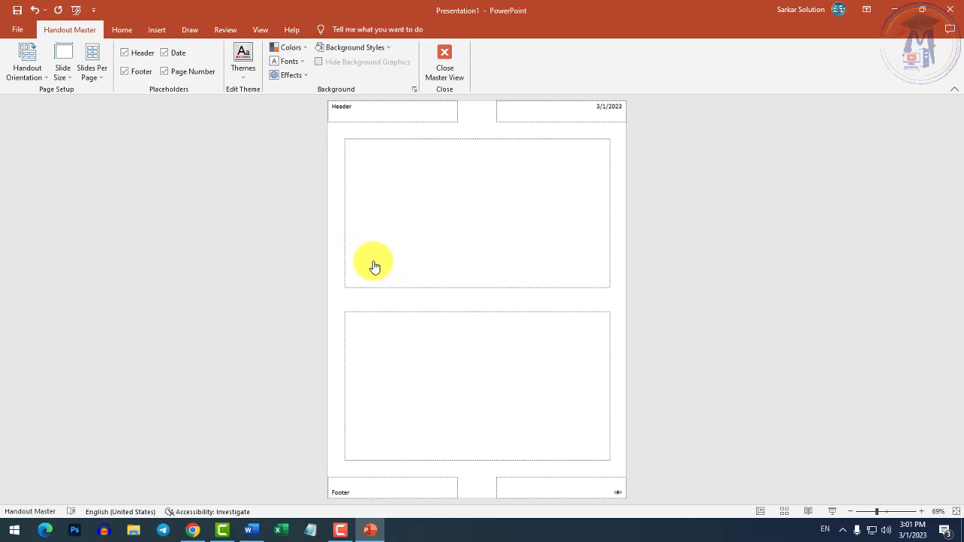
left_click(450, 76)
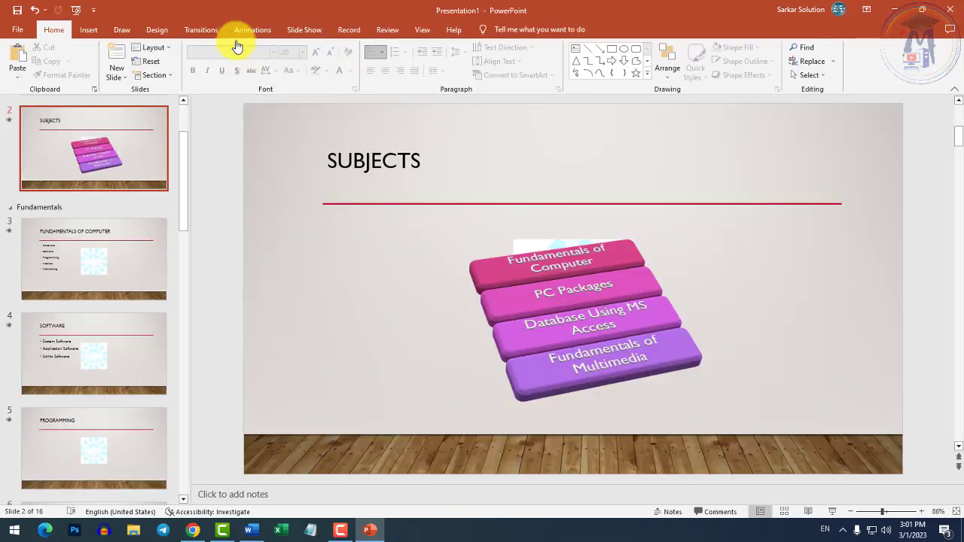
left_click(421, 29)
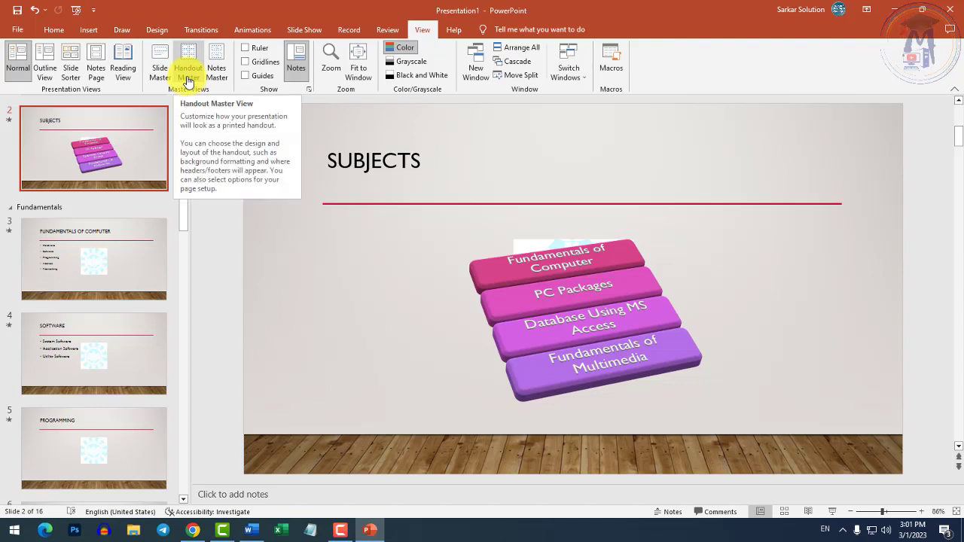
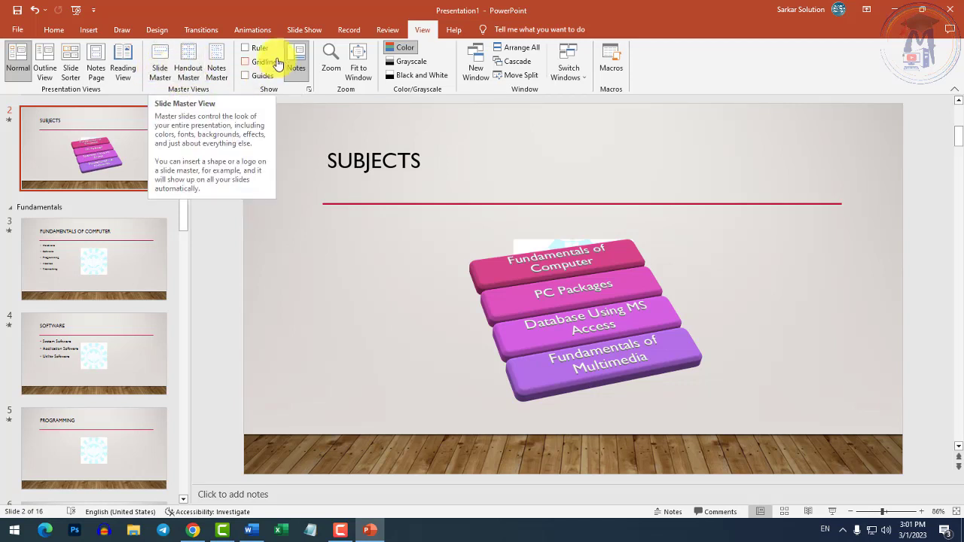
Step: Toggle the ruler on and off, then turn on gridlines over the SUBJECTS slide
left_click(252, 49)
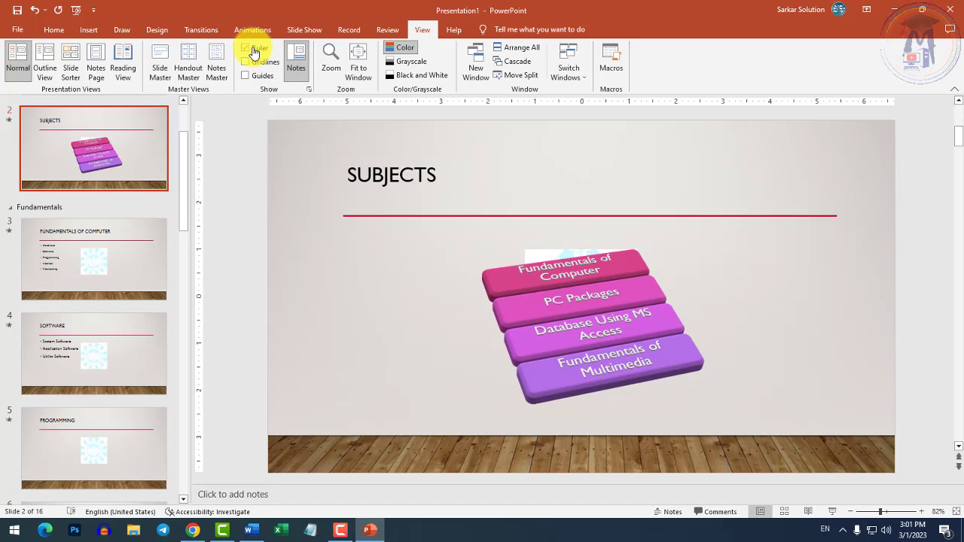
left_click(253, 49)
left_click(255, 62)
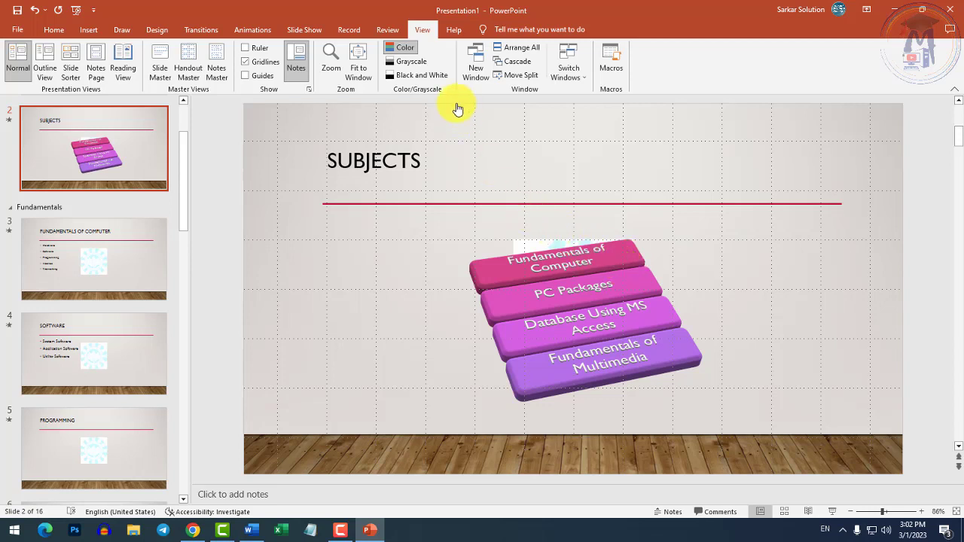
Step: Turn off gridlines and guides, and preview the SUBJECTS slide in grayscale
left_click(260, 63)
left_click(263, 76)
left_click(413, 66)
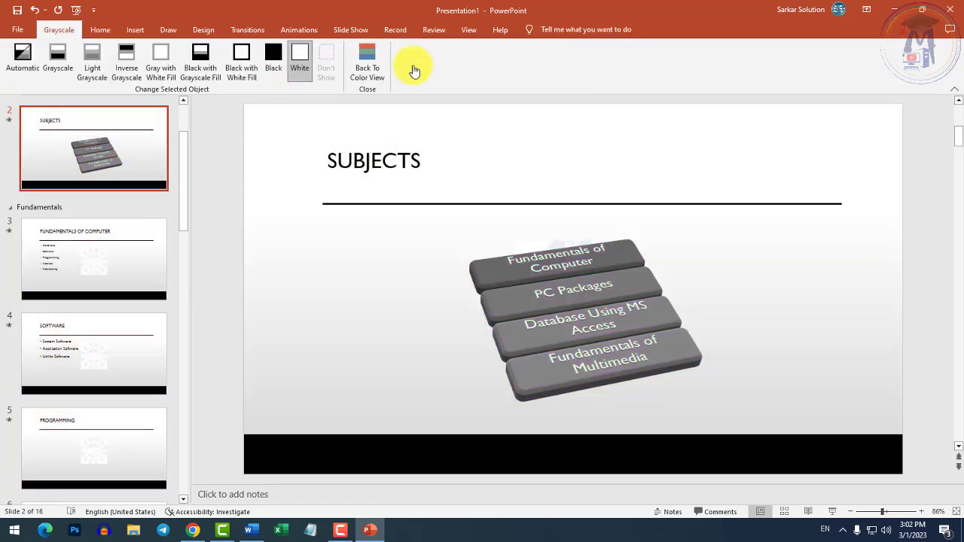
Step: Return the slide to full colour and come back to the Home tab via Insert
left_click(366, 73)
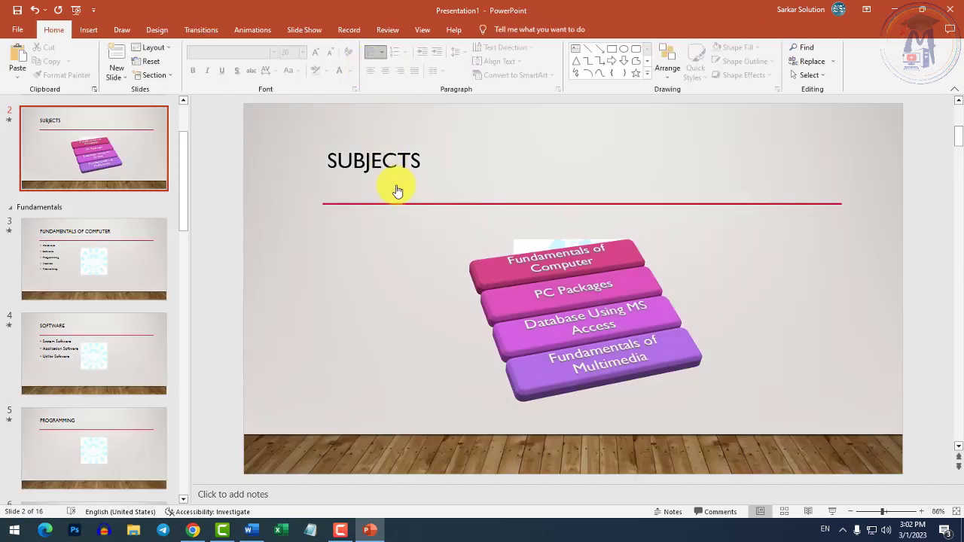
left_click(87, 32)
left_click(59, 34)
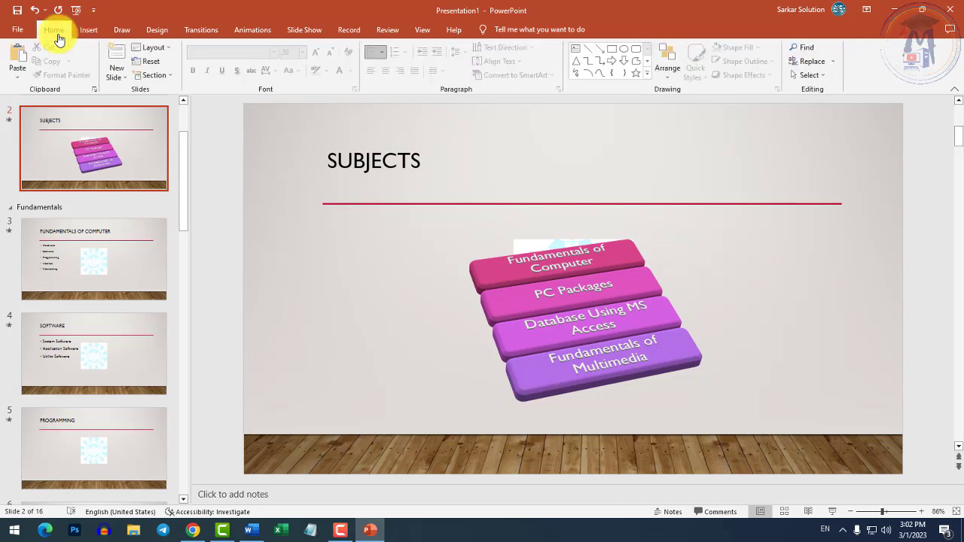